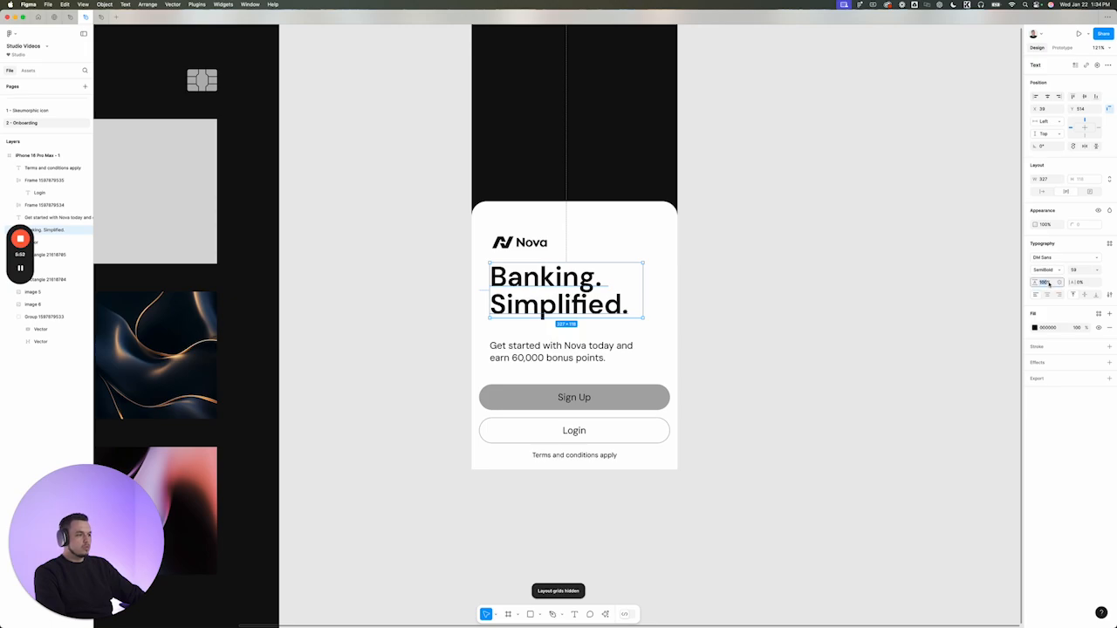
Set the line height of the "Banking. Simplified." headline to 115% and nudge the headline slightly down
text(115)
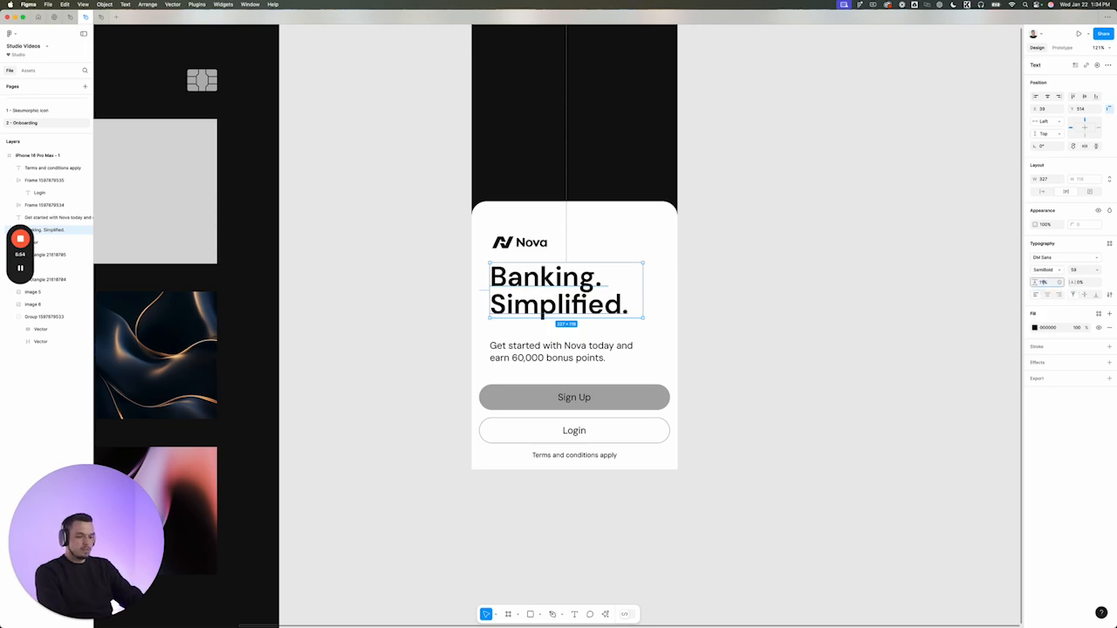
key(Return)
scroll(718, 300, up, 2)
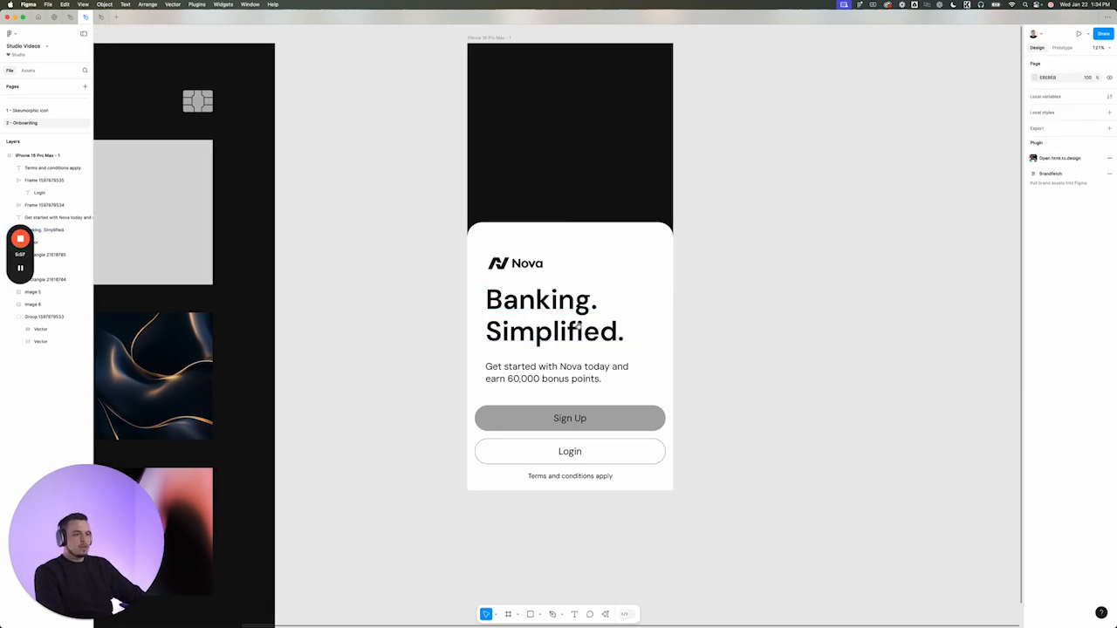
scroll(718, 299, right, 3)
key(shift+Down)
Reposition the "Get started with Nova today" text closer beneath the headline, checking the gap between the two
click(534, 369)
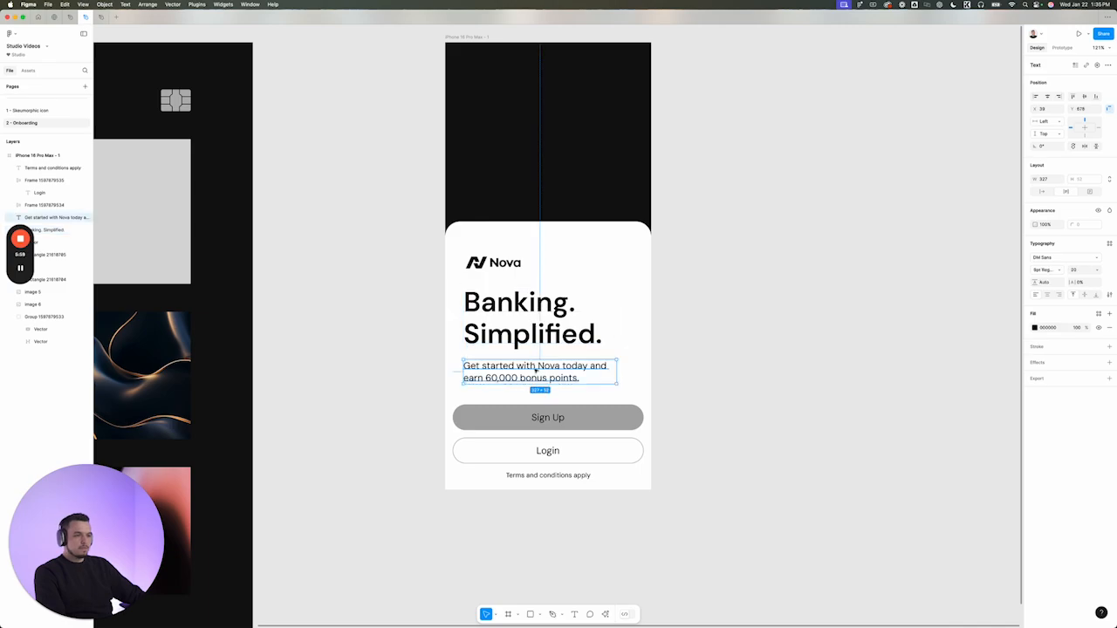
key(shift+Up)
key(alt)
key(Down)
key(Down)
key(Down)
key(Down)
key(Down)
key(Down)
key(Down)
key(Down)
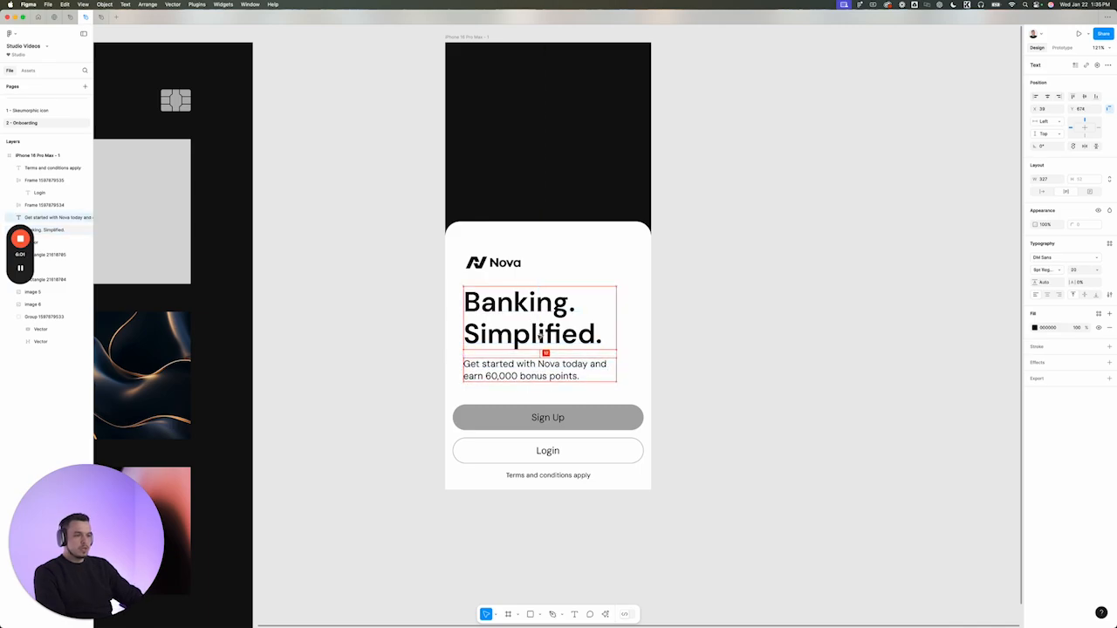
key(Escape)
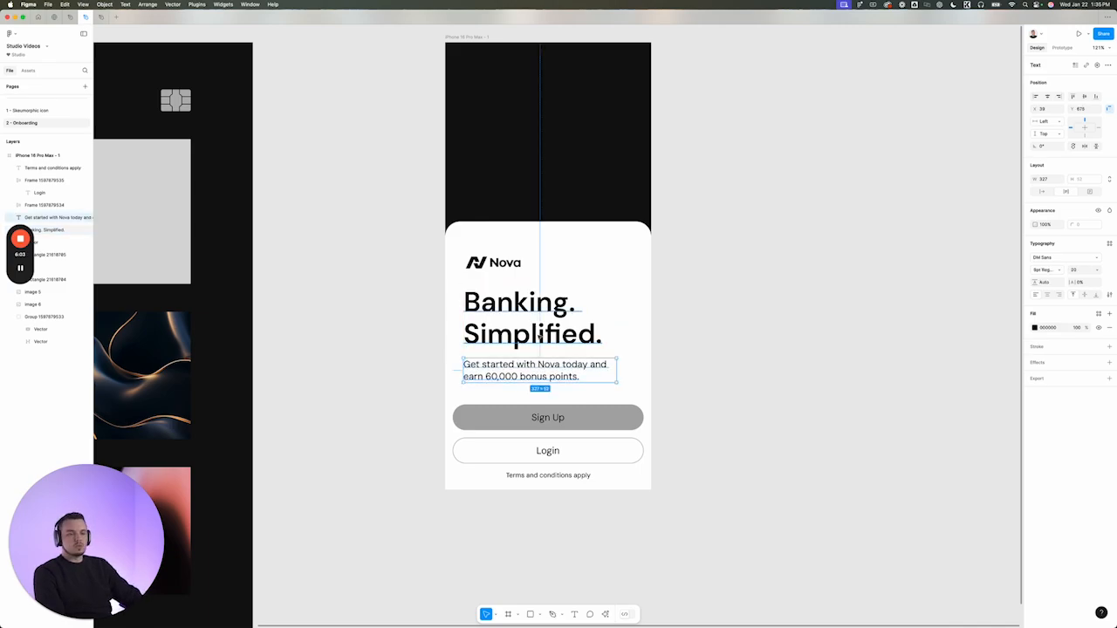
Move the headline and the supporting text together slightly down toward the Sign Up button
shift+click(539, 336)
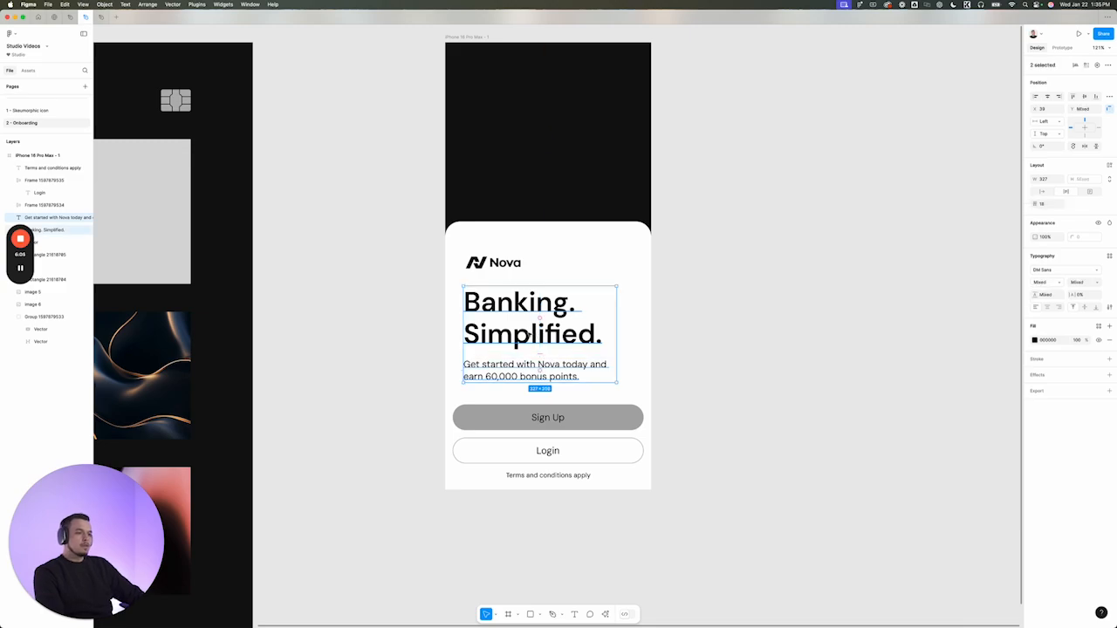
key(Down)
key(Down)
key(Down)
key(Down)
key(Down)
key(Down)
scroll(663, 335, right, 2)
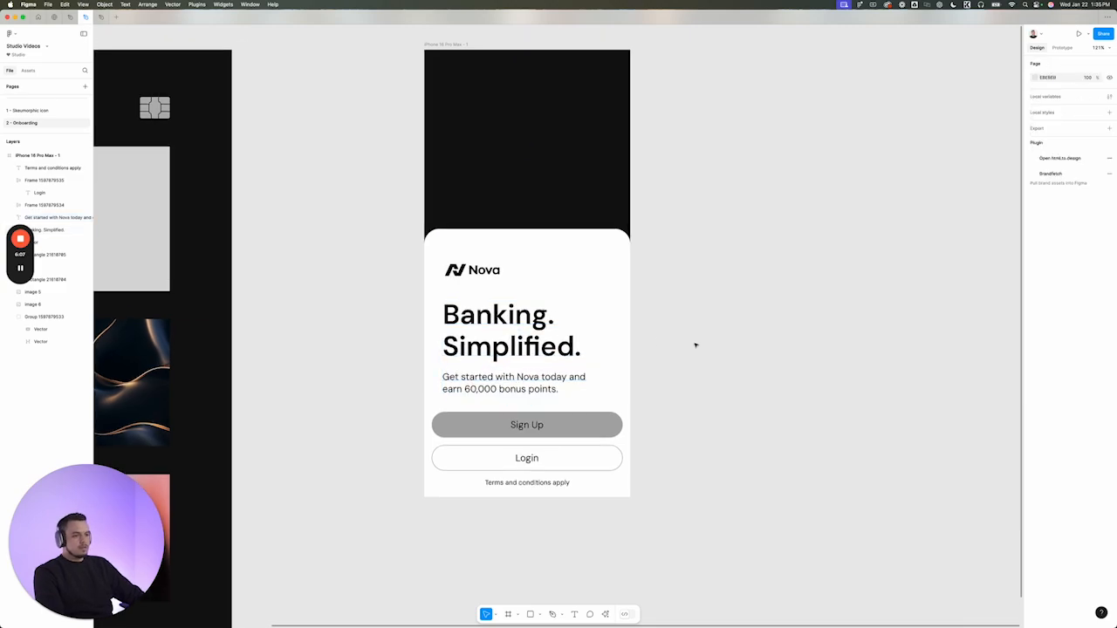
Narrow the headline's text box to about 306 px wide so that it fits the words
scroll(603, 329, down, 1)
click(646, 333)
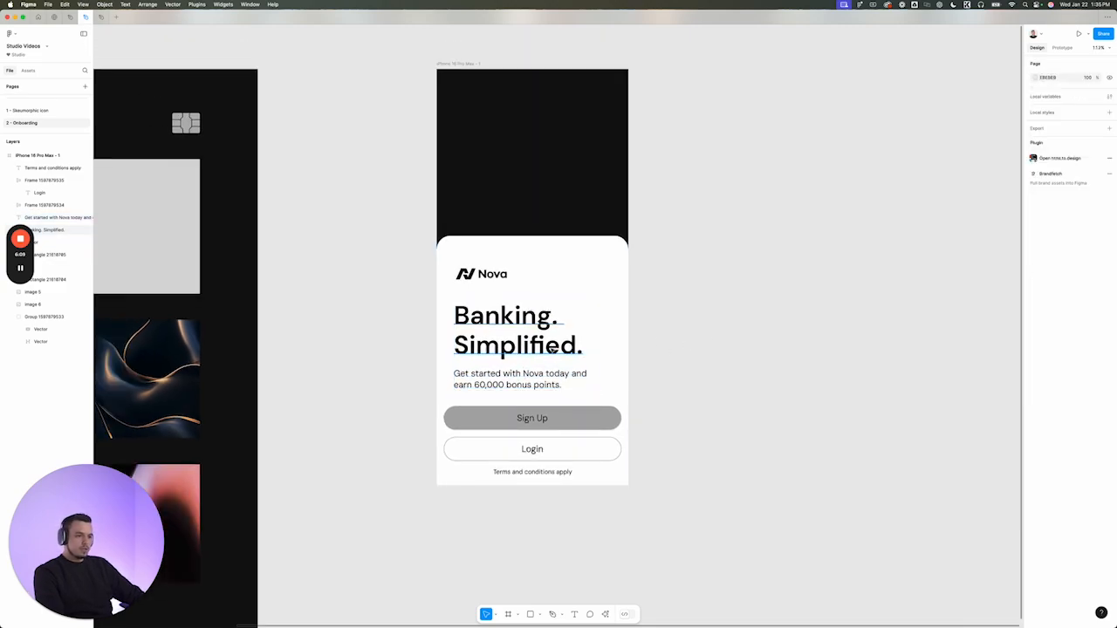
click(562, 326)
drag(596, 333, 583, 311)
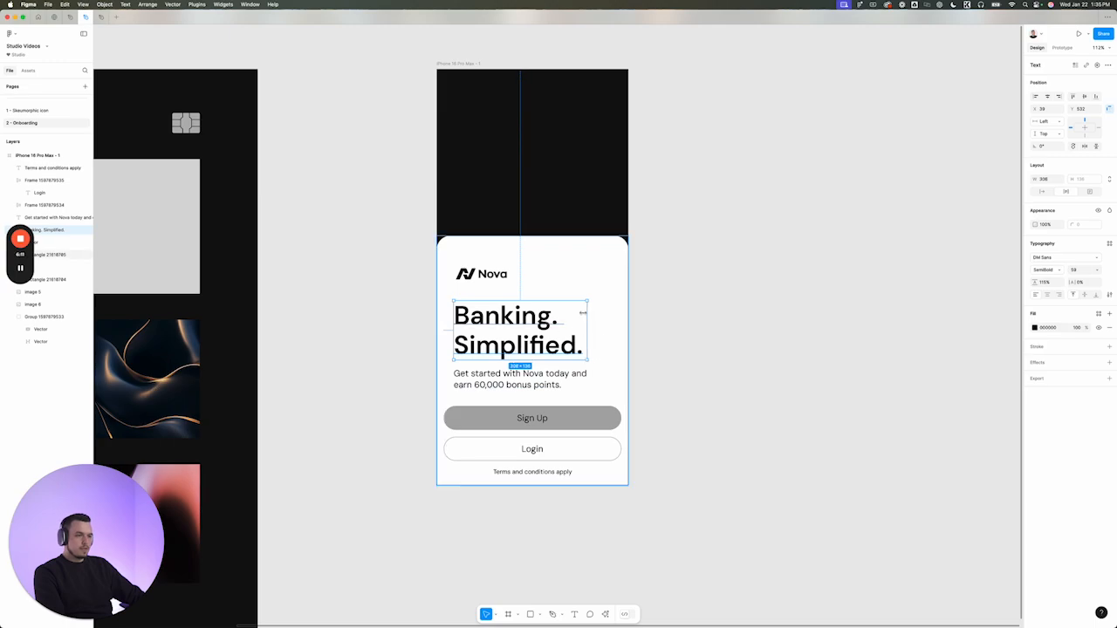
scroll(604, 312, down, 3)
scroll(631, 331, up, 2)
drag(684, 316, 463, 471)
scroll(524, 424, up, 5)
scroll(656, 391, down, 3)
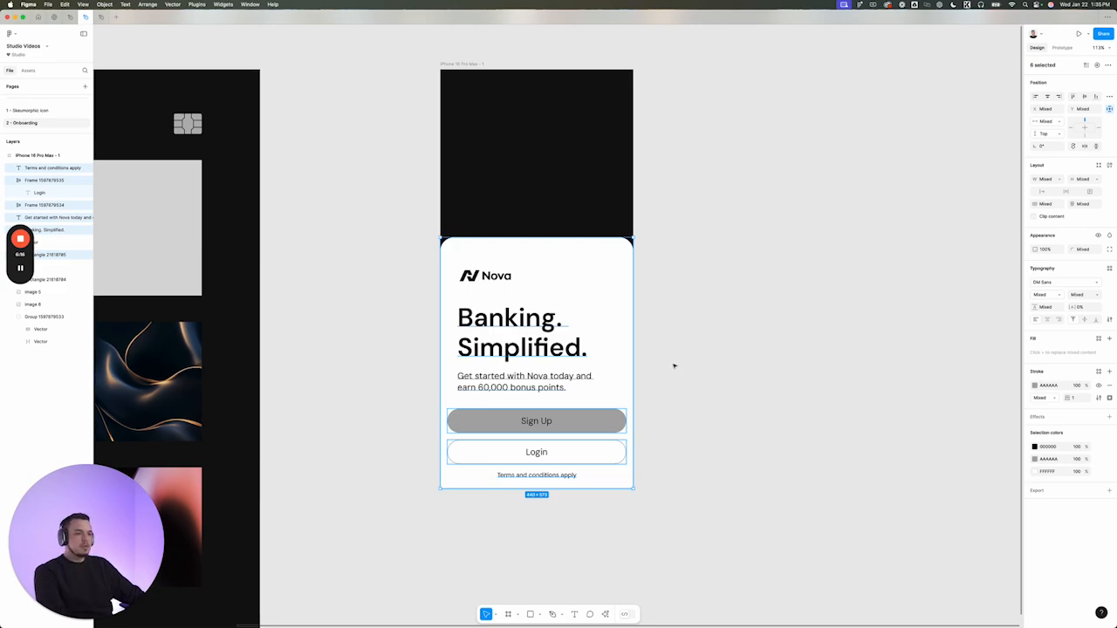
scroll(677, 339, down, 3)
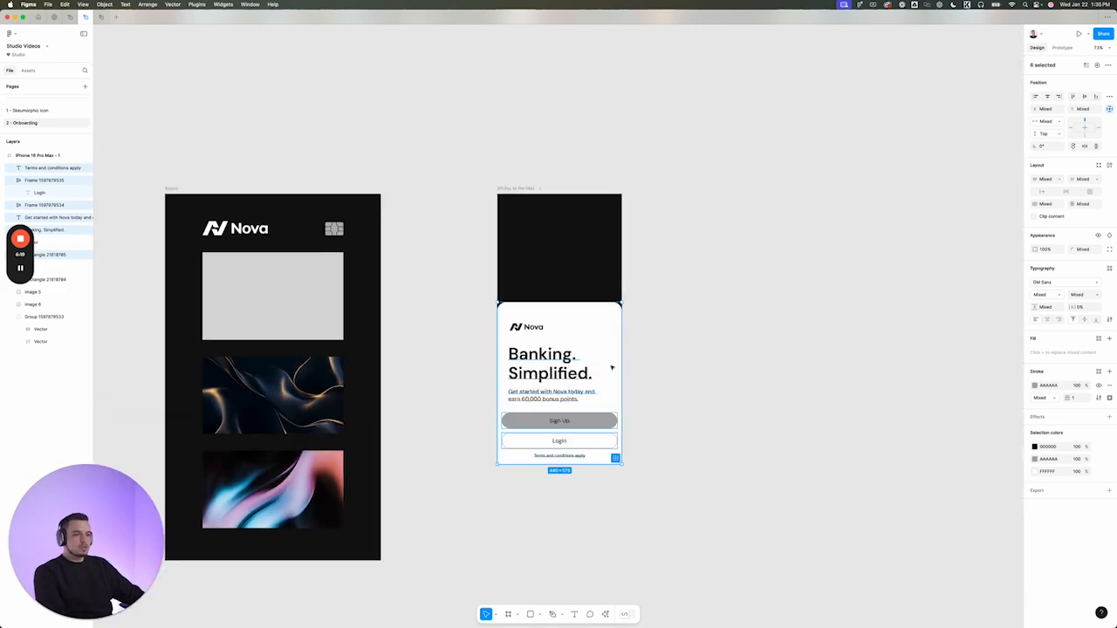
scroll(606, 371, up, 5)
click(695, 378)
Scale the headline up proportionally to about 352 px wide and round its font size to 70
click(558, 373)
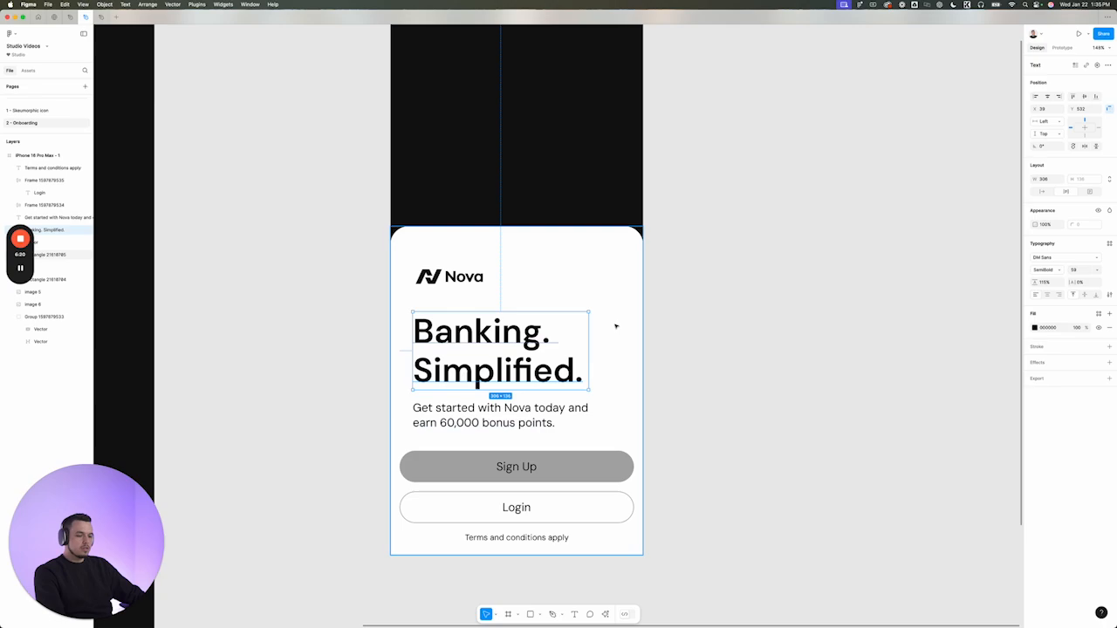
key(k)
drag(589, 325, 615, 322)
key(v)
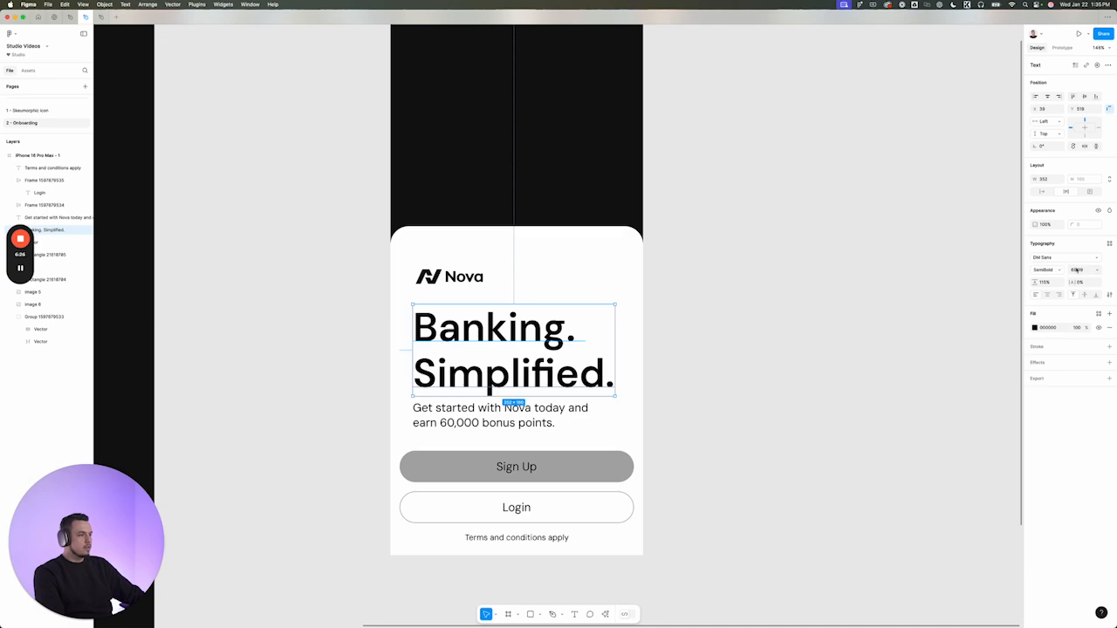
text(70)
key(Return)
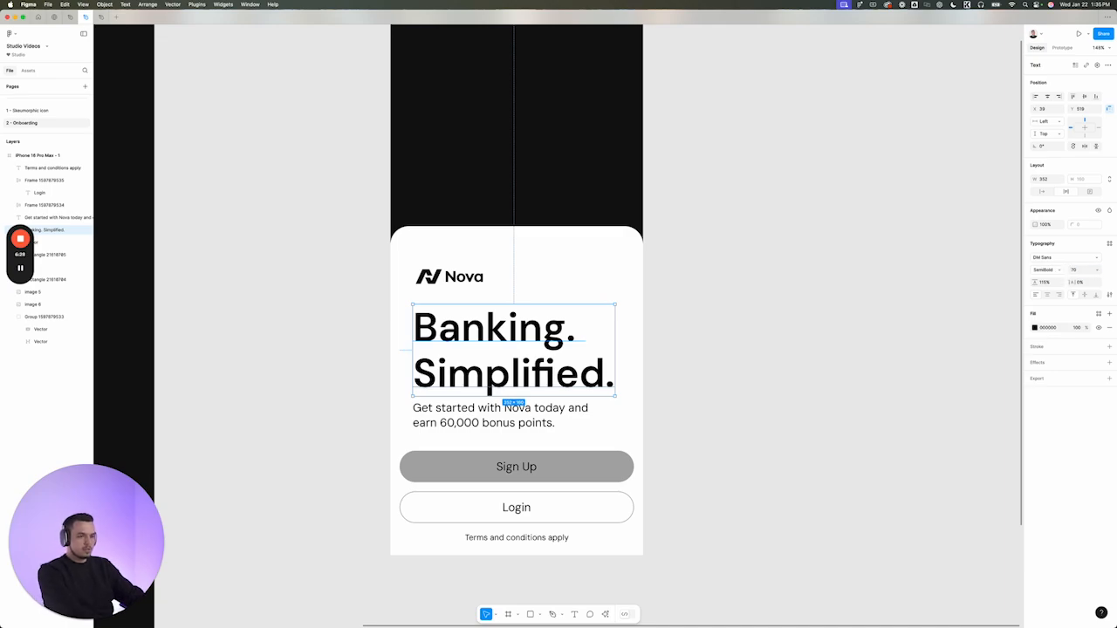
Change the headline's font weight to Medium
click(1036, 273)
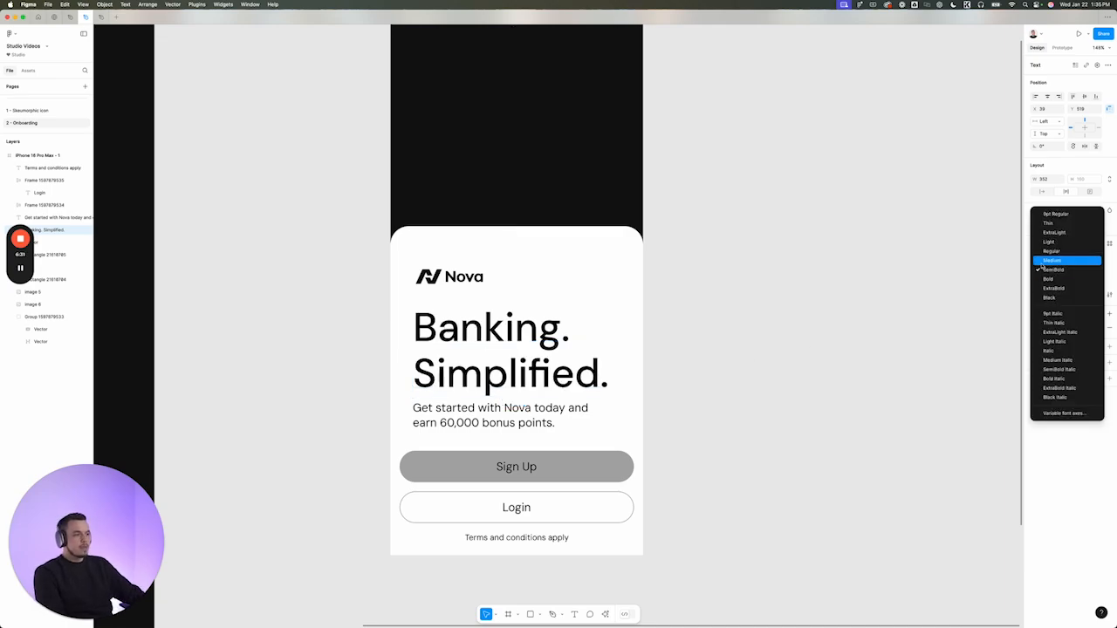
click(1042, 264)
click(729, 377)
Set the supporting text's font size to 18 and narrow its text box to about 267 px
scroll(680, 393, down, 1)
click(604, 399)
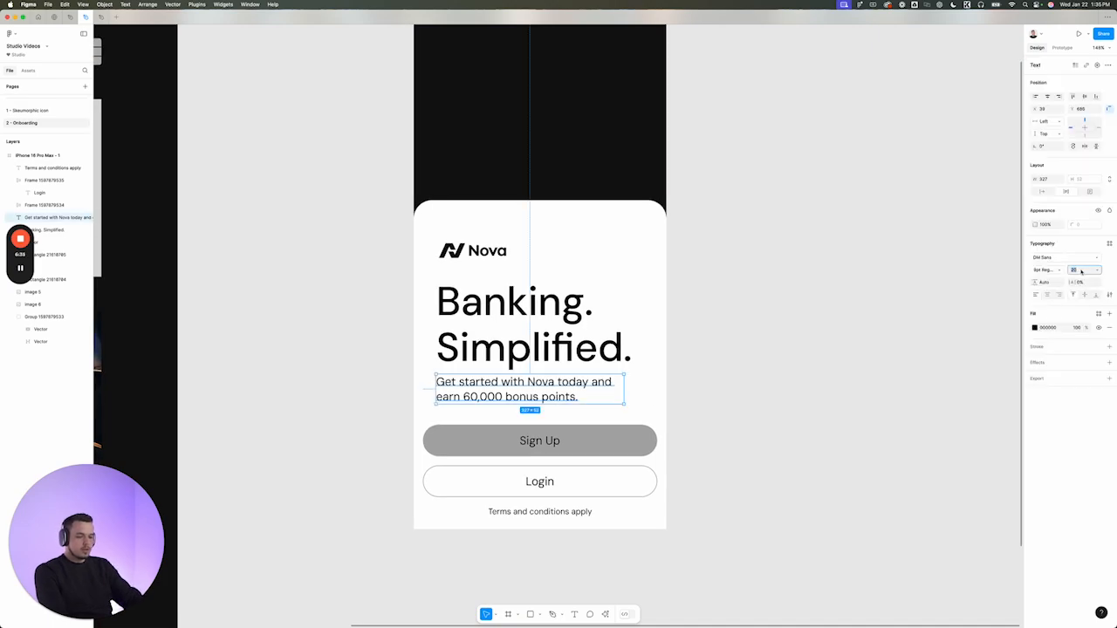
key(Return)
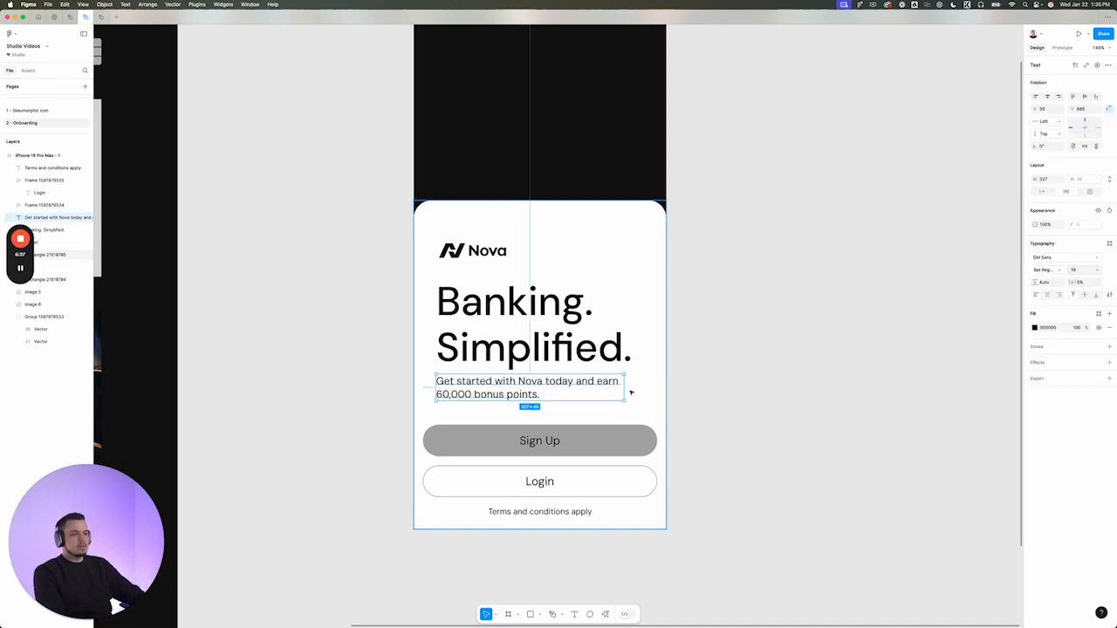
drag(625, 382, 569, 389)
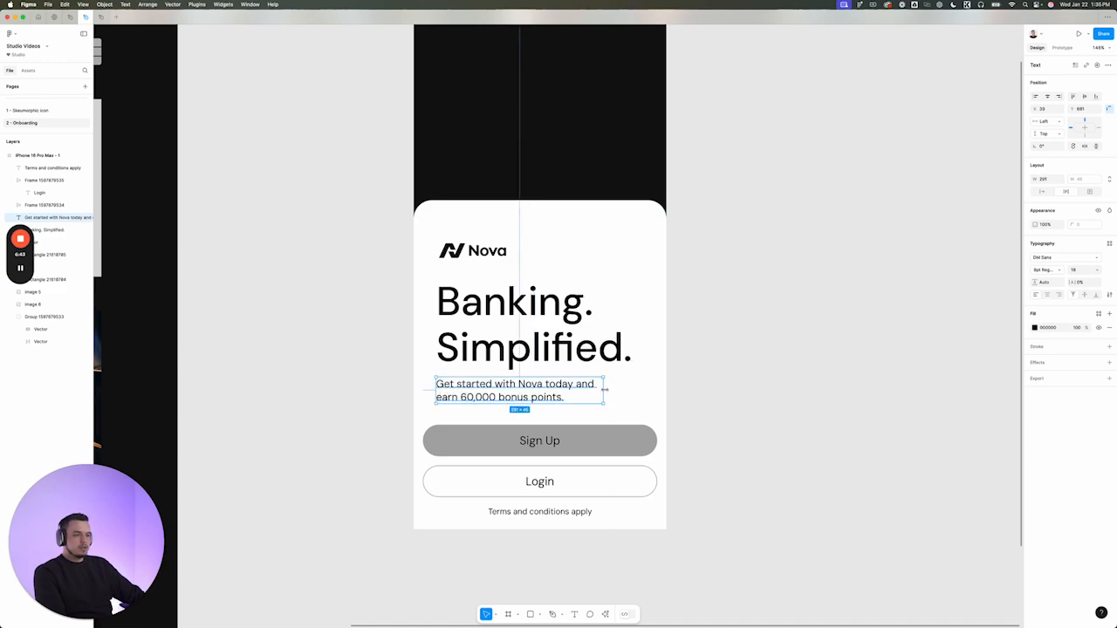
drag(603, 387, 590, 387)
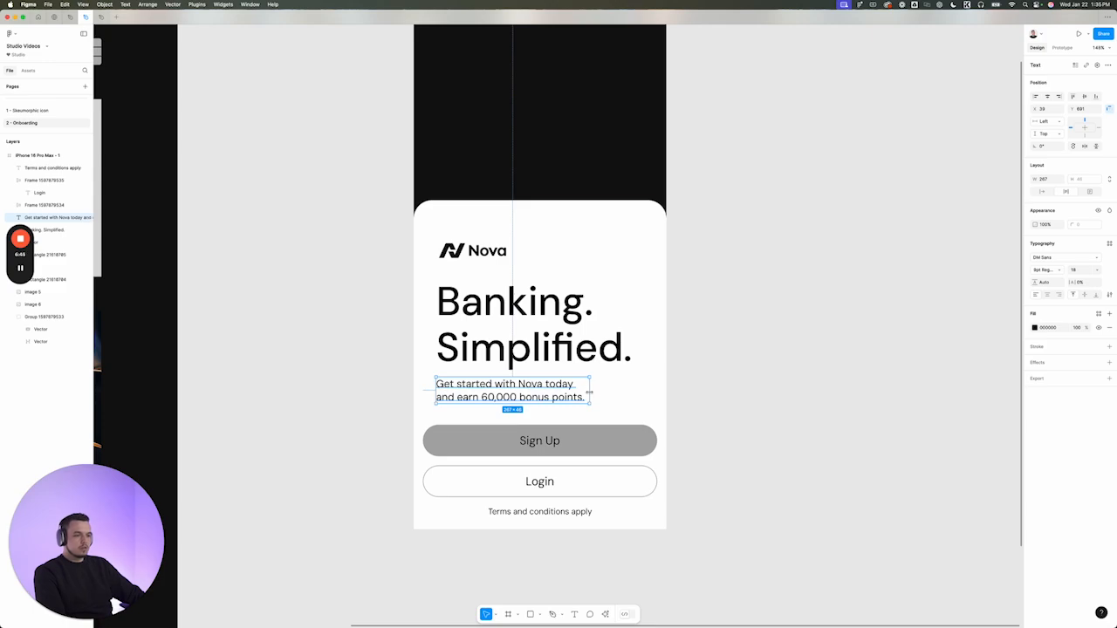
Emphasize "60,000 bonus points." in the supporting text with the SemiBold weight
double_click(537, 400)
scroll(475, 399, up, 5)
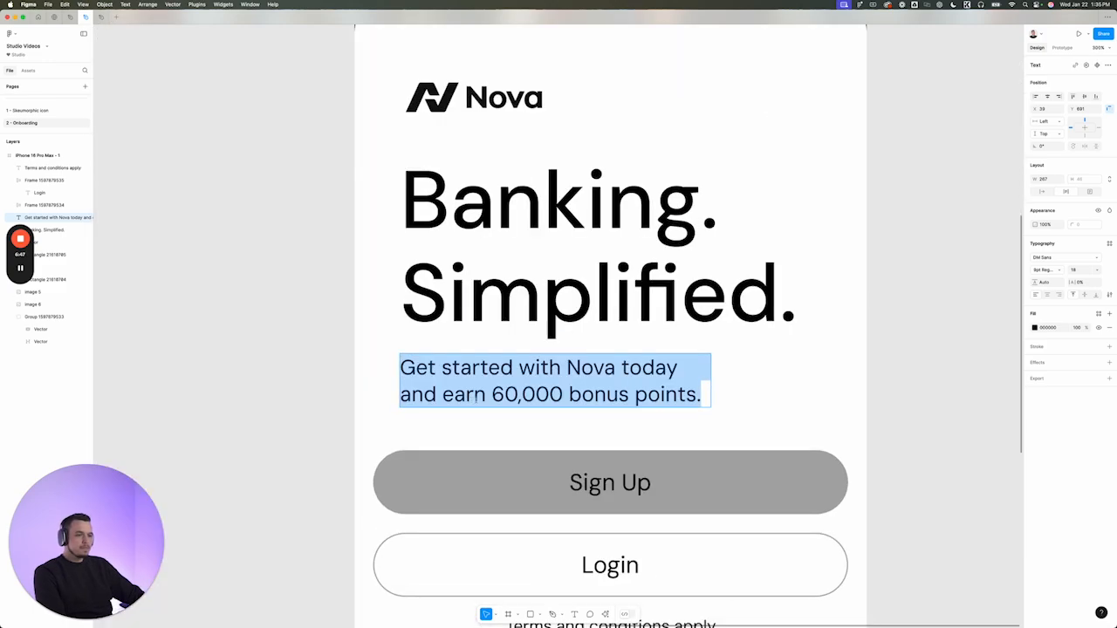
drag(491, 395, 702, 396)
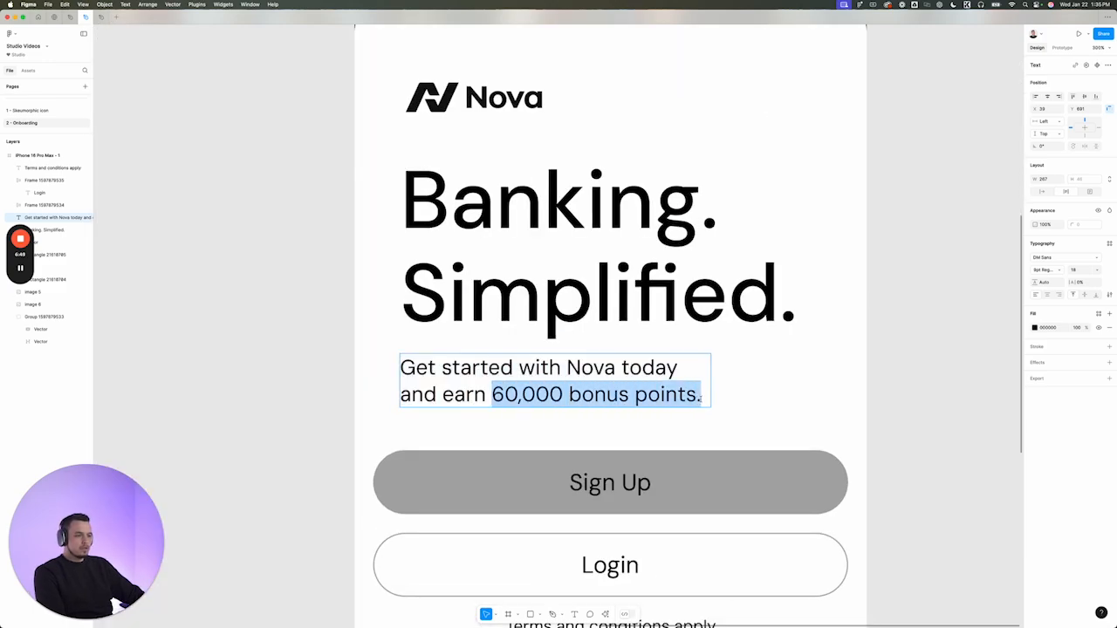
click(1047, 270)
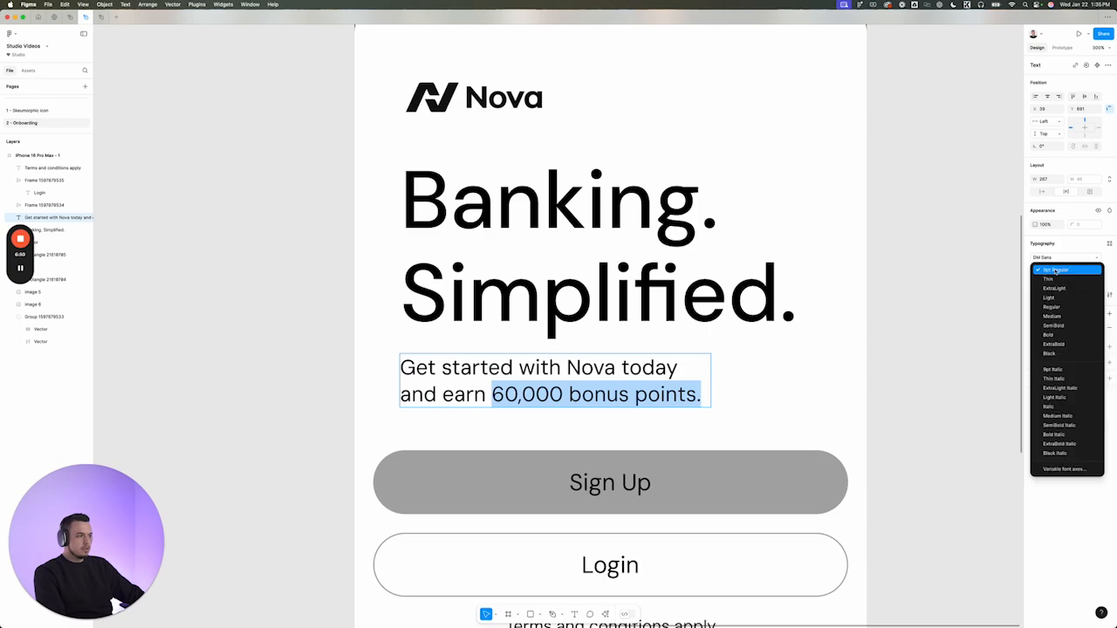
click(1055, 328)
scroll(453, 404, down, 5)
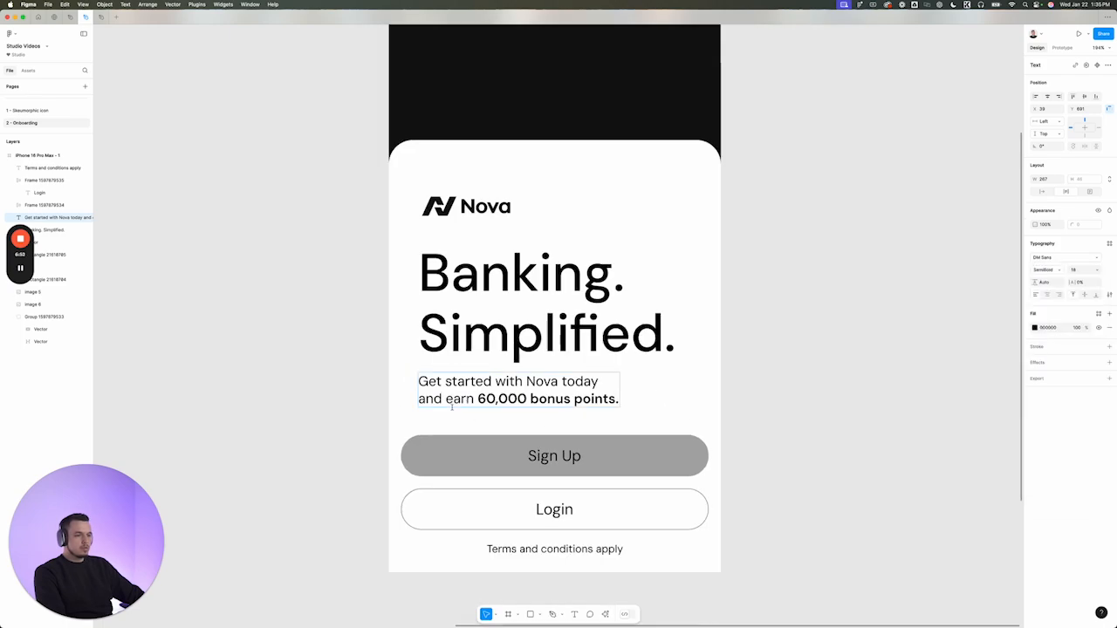
click(730, 379)
drag(750, 373, 716, 392)
Move the Nova logo on the white panel slightly down toward the headline
scroll(716, 391, down, 5)
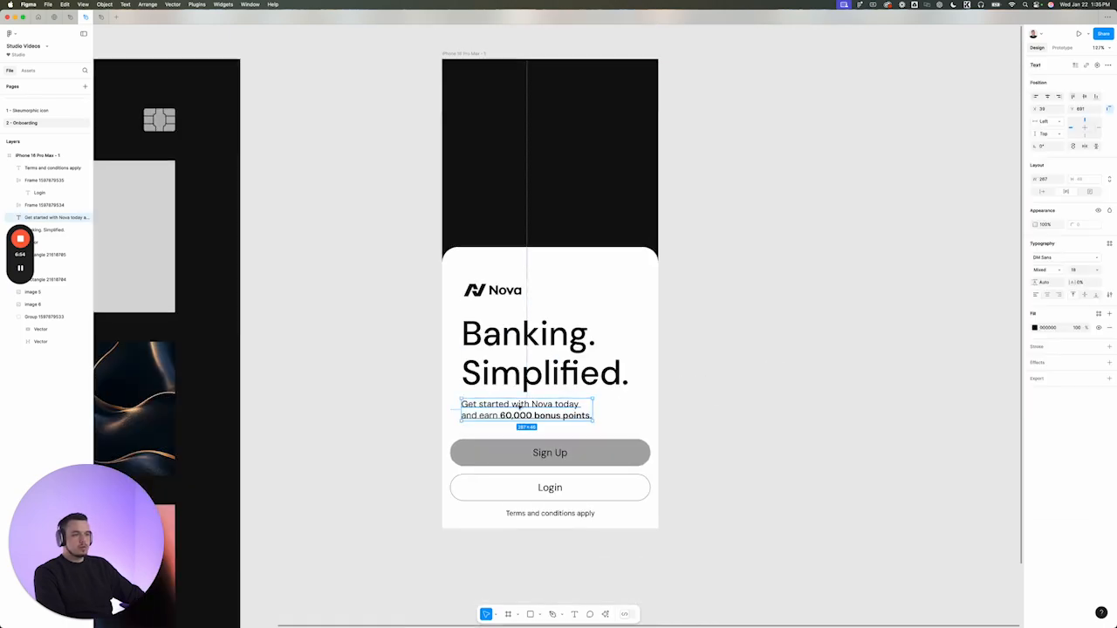
shift+click(493, 334)
click(496, 293)
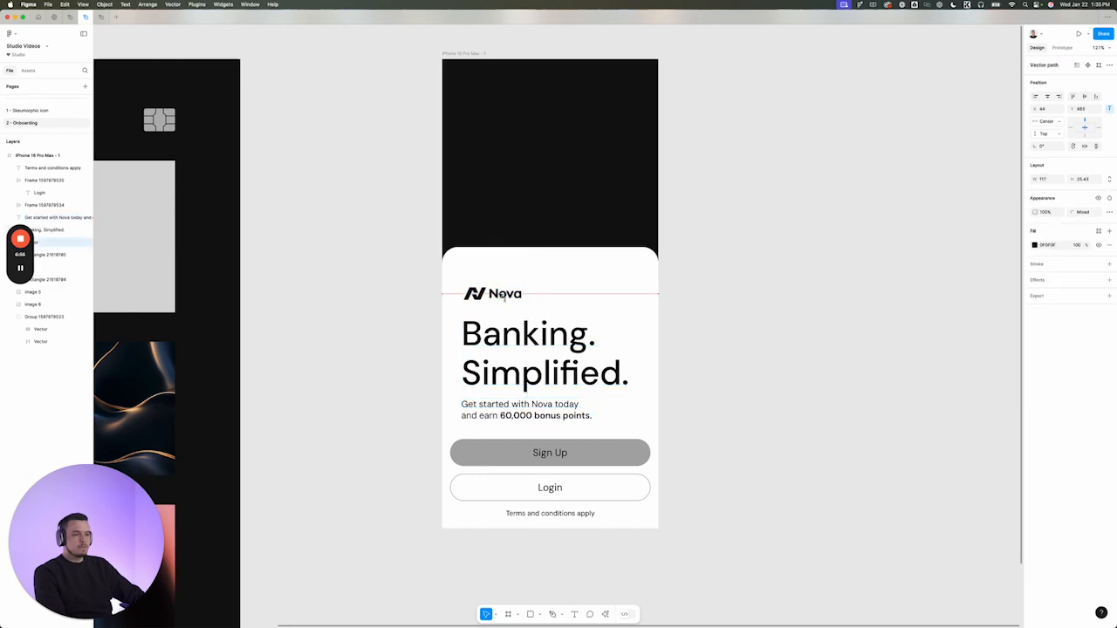
scroll(734, 293, down, 3)
click(743, 314)
scroll(721, 376, up, 3)
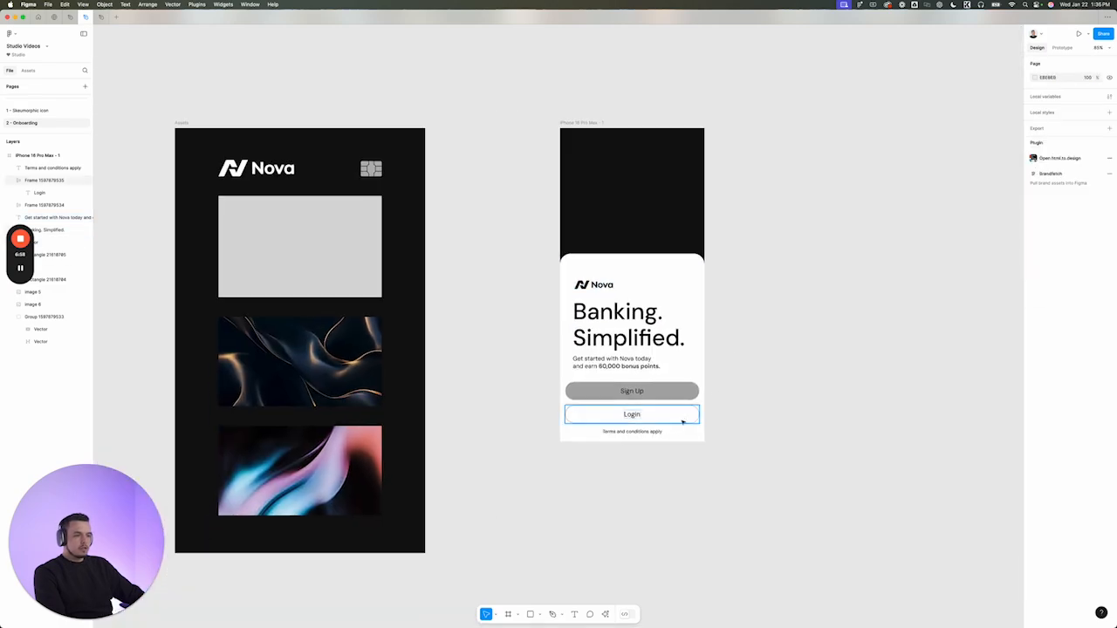
Duplicate the grey card rectangle from the Assets frame and place the copy below the iPhone frame
scroll(759, 314, down, 2)
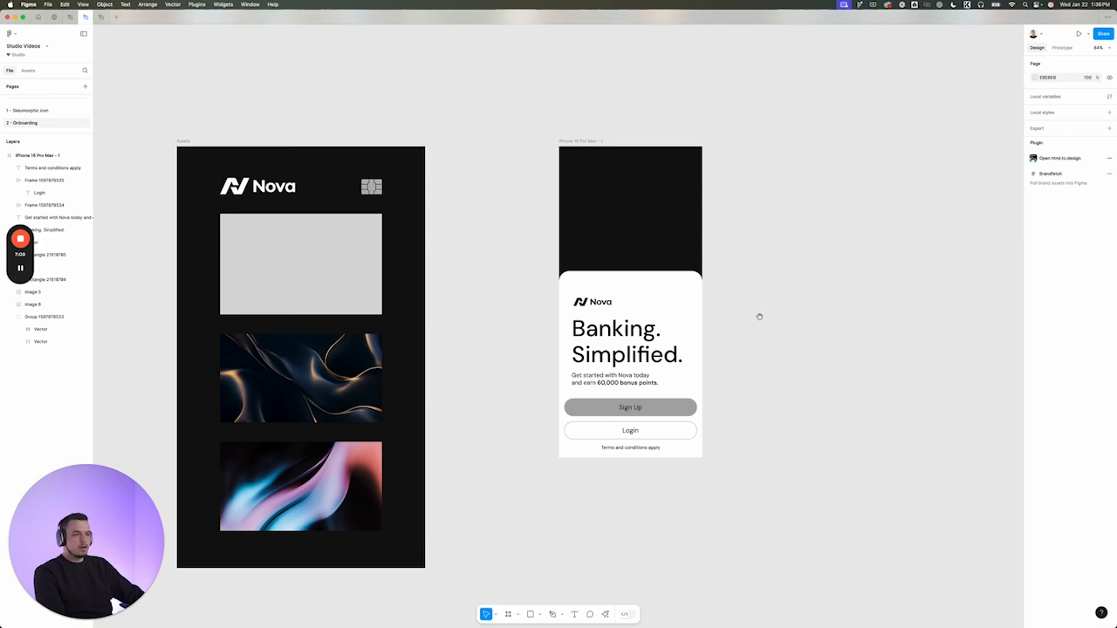
scroll(381, 327, down, 2)
click(256, 297)
scroll(255, 297, left, 3)
scroll(367, 239, down, 2)
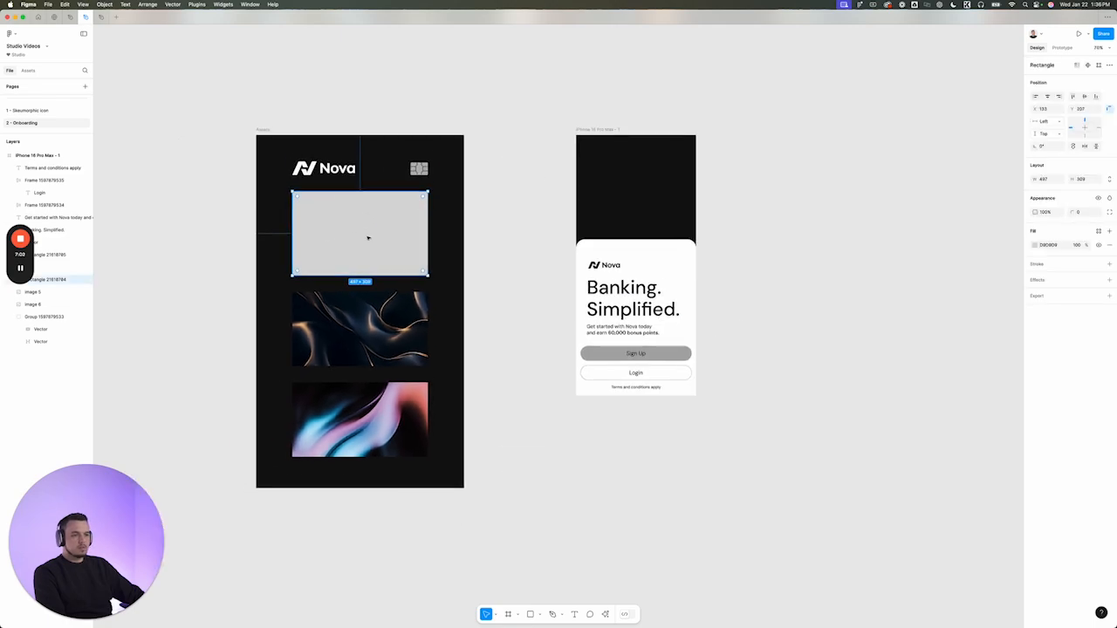
drag(367, 240, 578, 462)
scroll(571, 414, down, 2)
scroll(501, 376, up, 5)
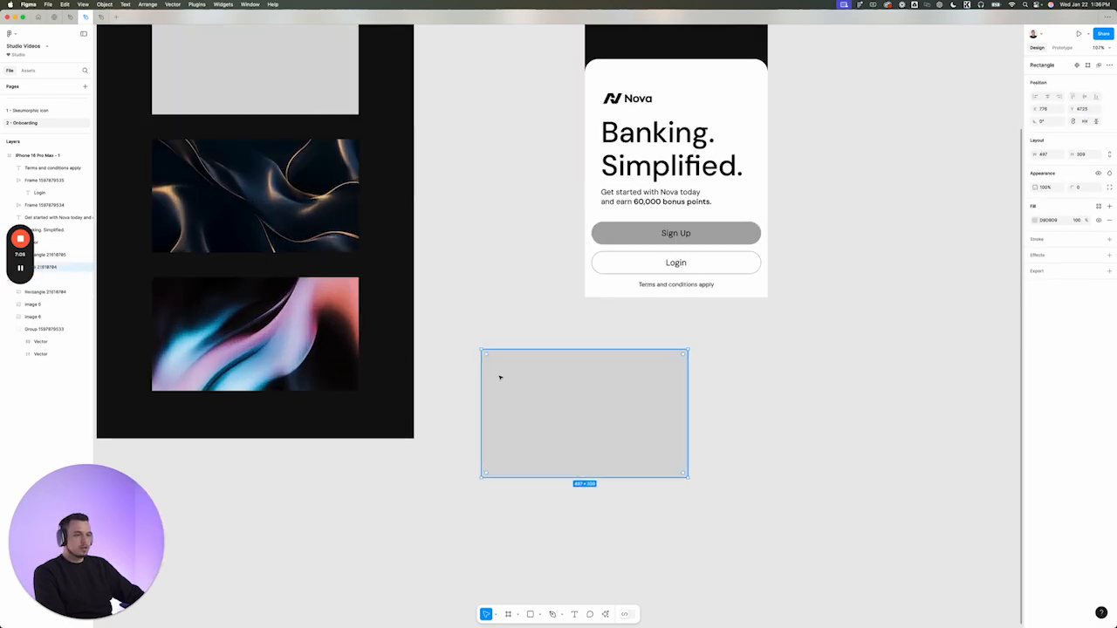
scroll(519, 369, down, 2)
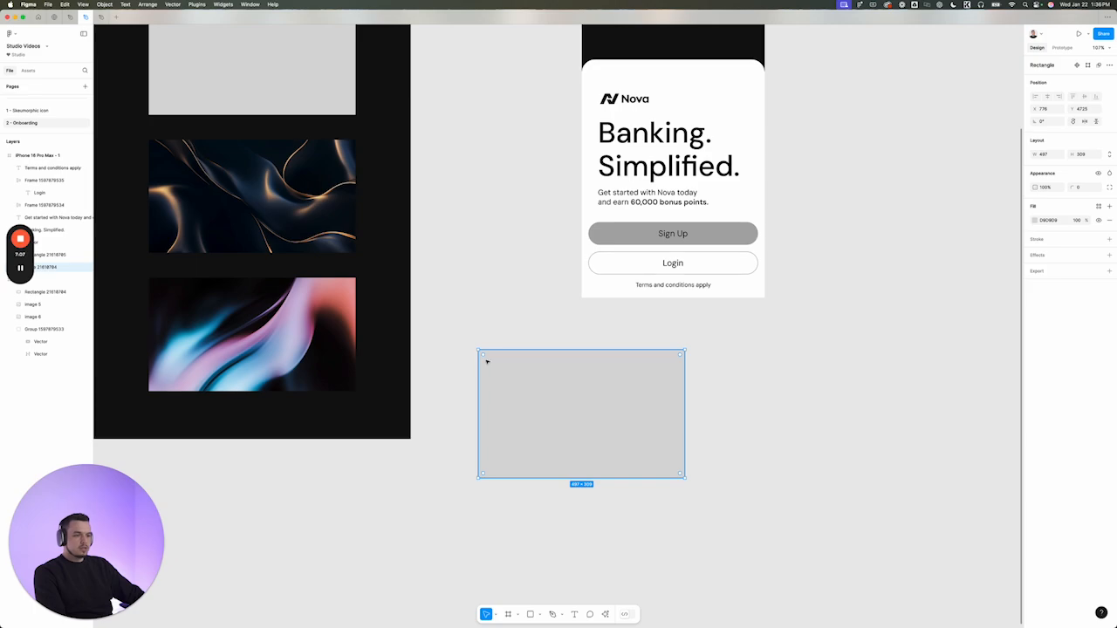
Round the copied card rectangle's corners to about 38 and fill it with the blue 3579EF
drag(487, 359, 534, 376)
scroll(503, 363, down, 5)
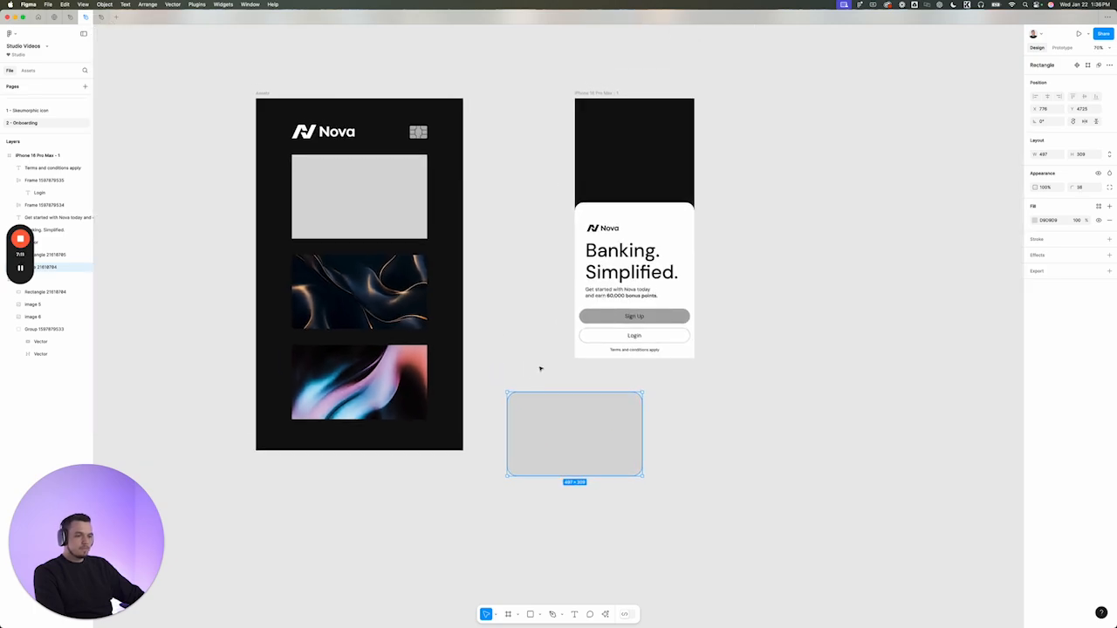
click(1035, 220)
click(991, 348)
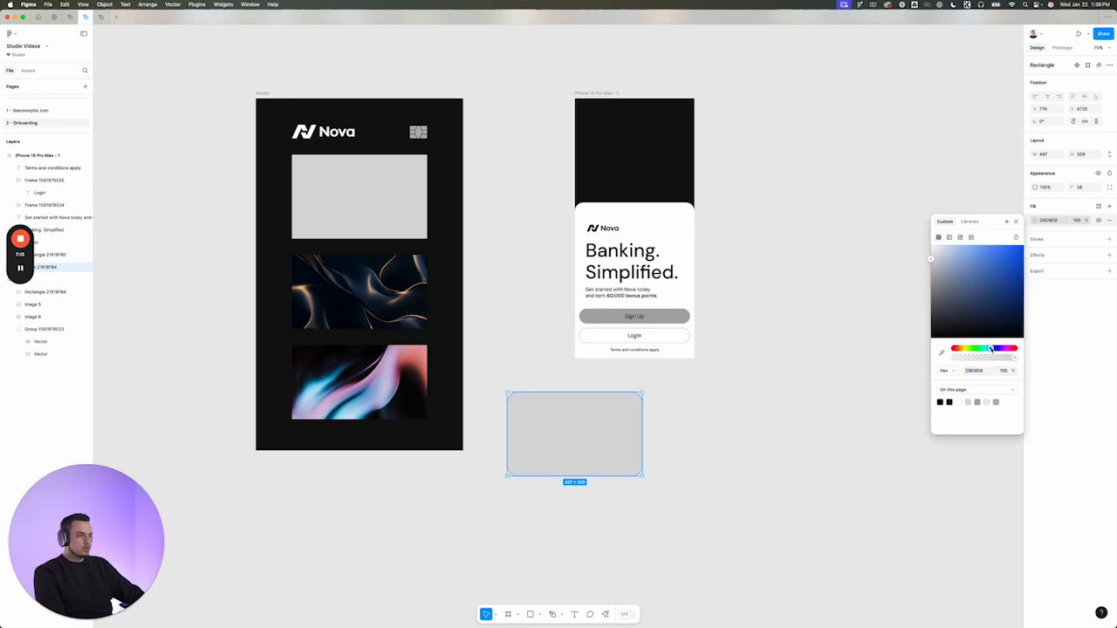
click(992, 276)
click(1000, 261)
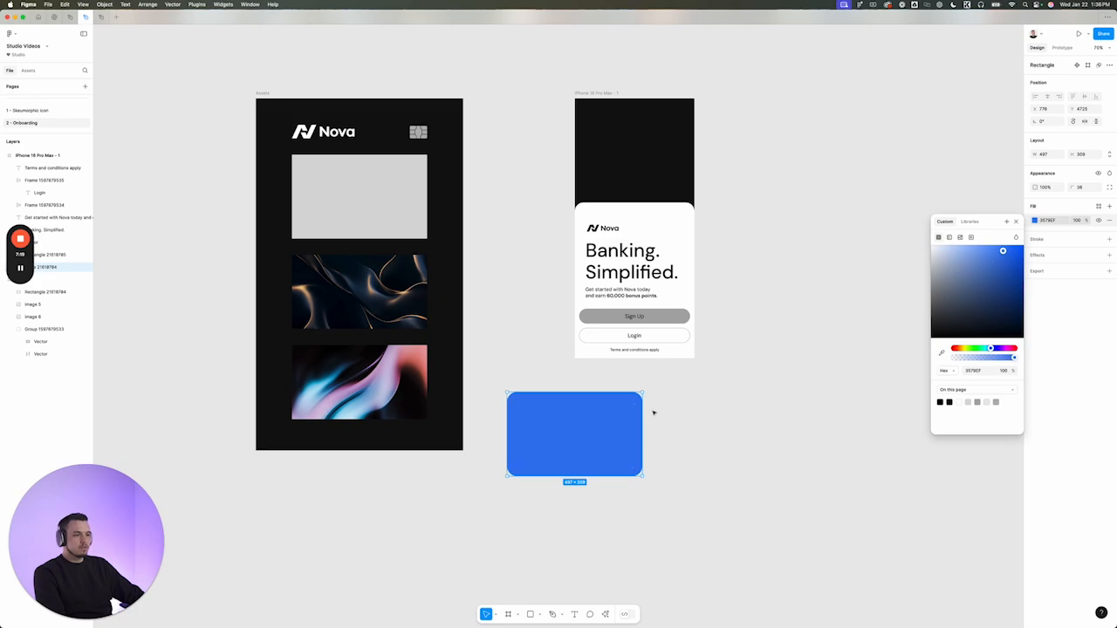
click(532, 249)
Examine the two abstract background images in the Assets frame
scroll(514, 249, down, 3)
drag(466, 225, 262, 308)
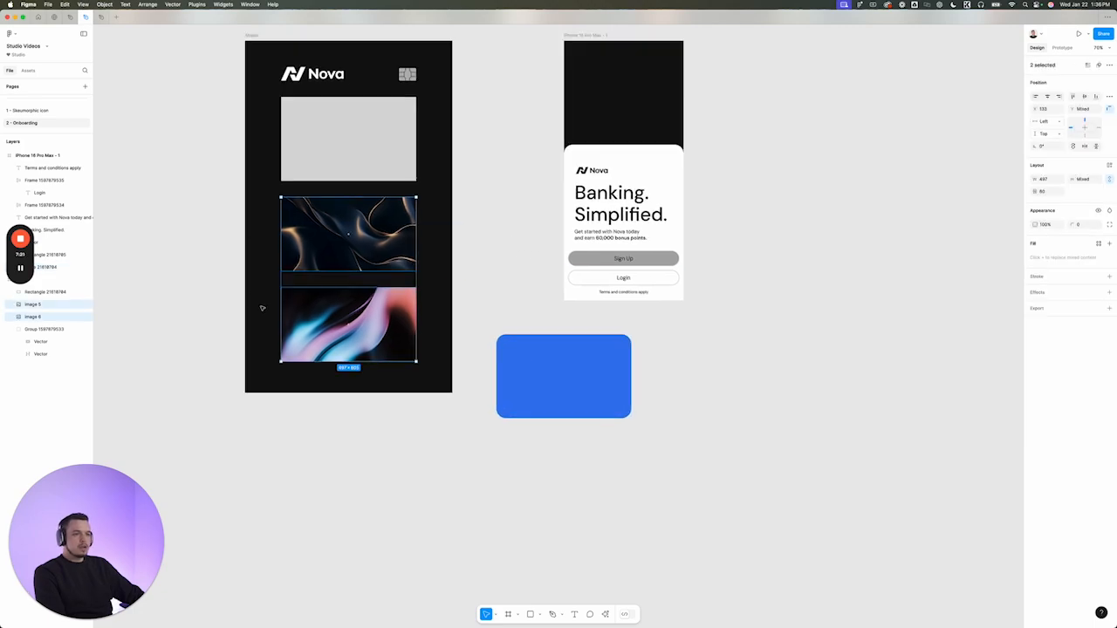
scroll(262, 308, left, 5)
scroll(262, 308, up, 3)
ctrl+scroll(339, 343, up, 5)
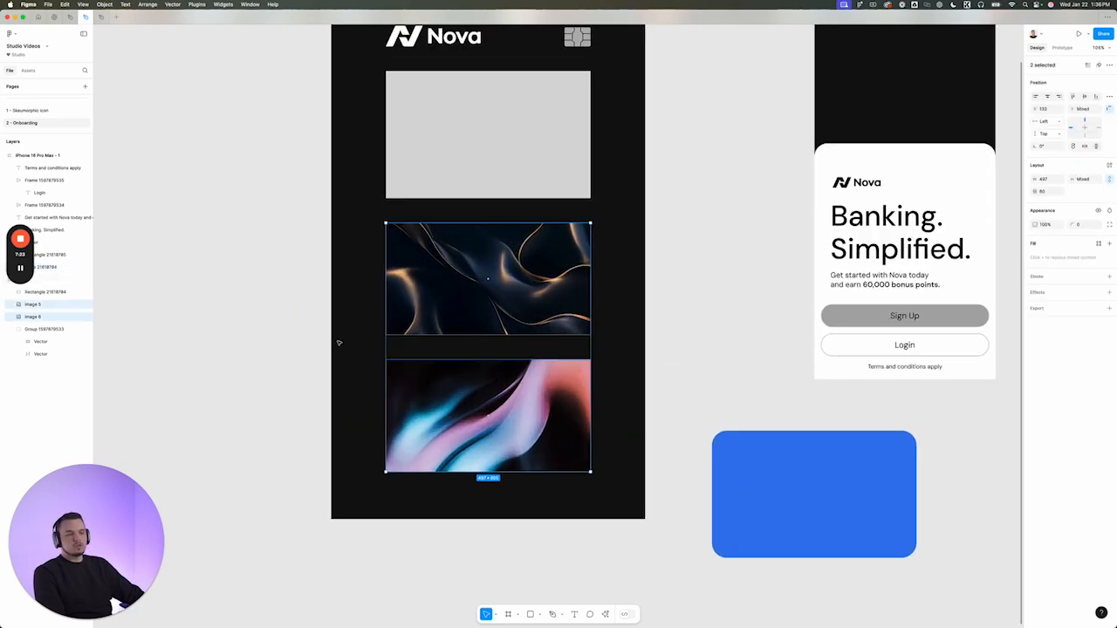
click(631, 298)
ctrl+scroll(593, 293, down, 5)
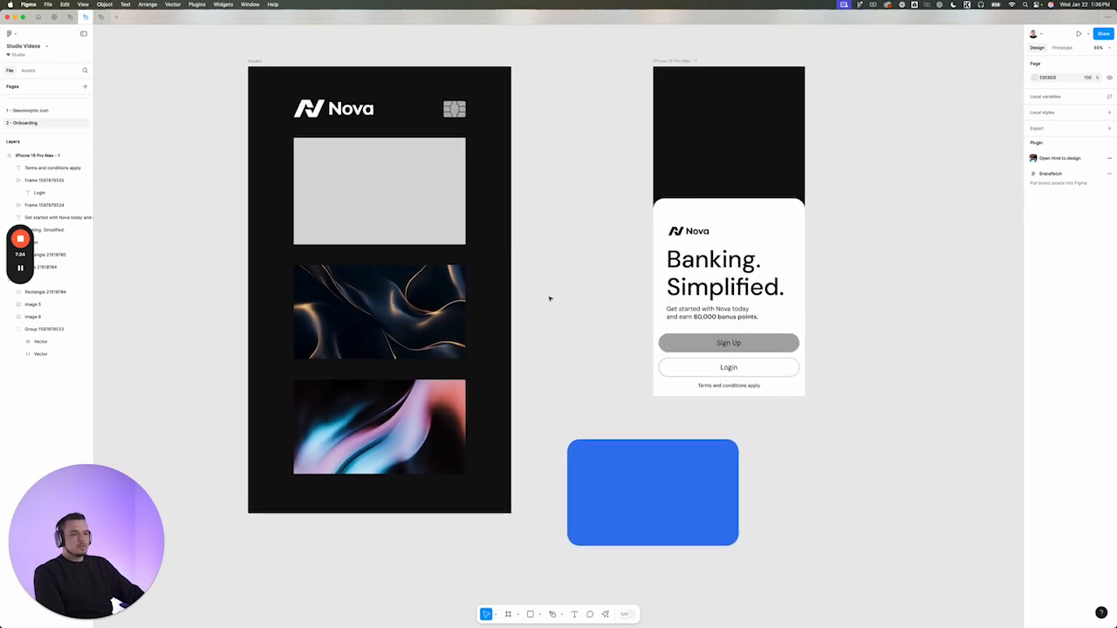
drag(571, 280, 339, 417)
click(317, 361)
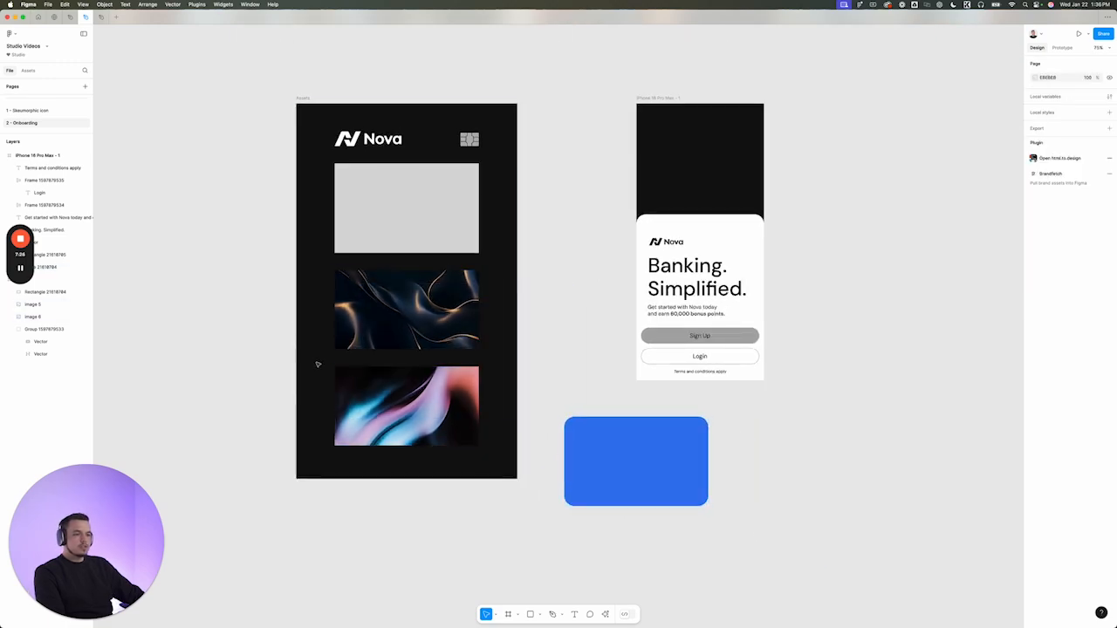
ctrl+scroll(314, 360, up, 5)
drag(223, 286, 604, 411)
scroll(419, 379, down, 5)
click(551, 354)
scroll(534, 353, down, 1)
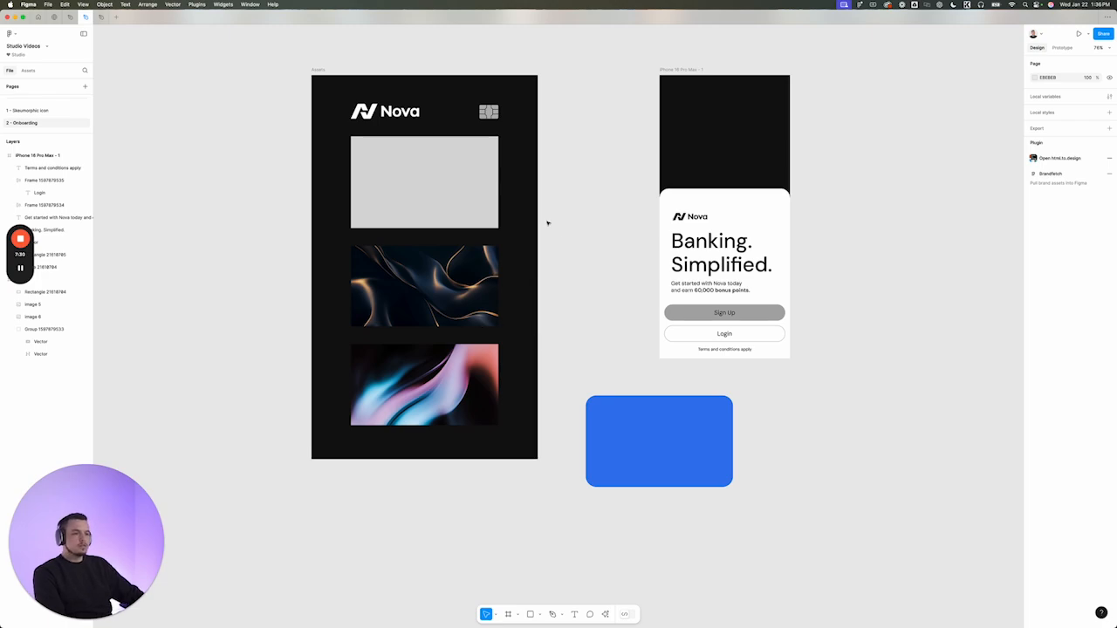
scroll(584, 249, right, 2)
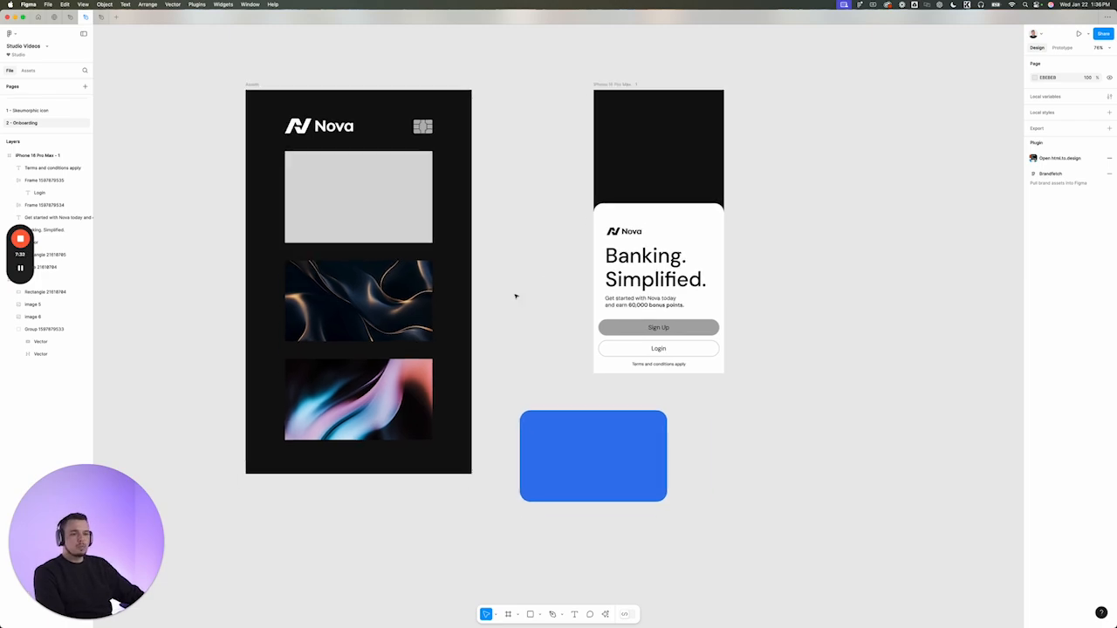
scroll(524, 292, down, 5)
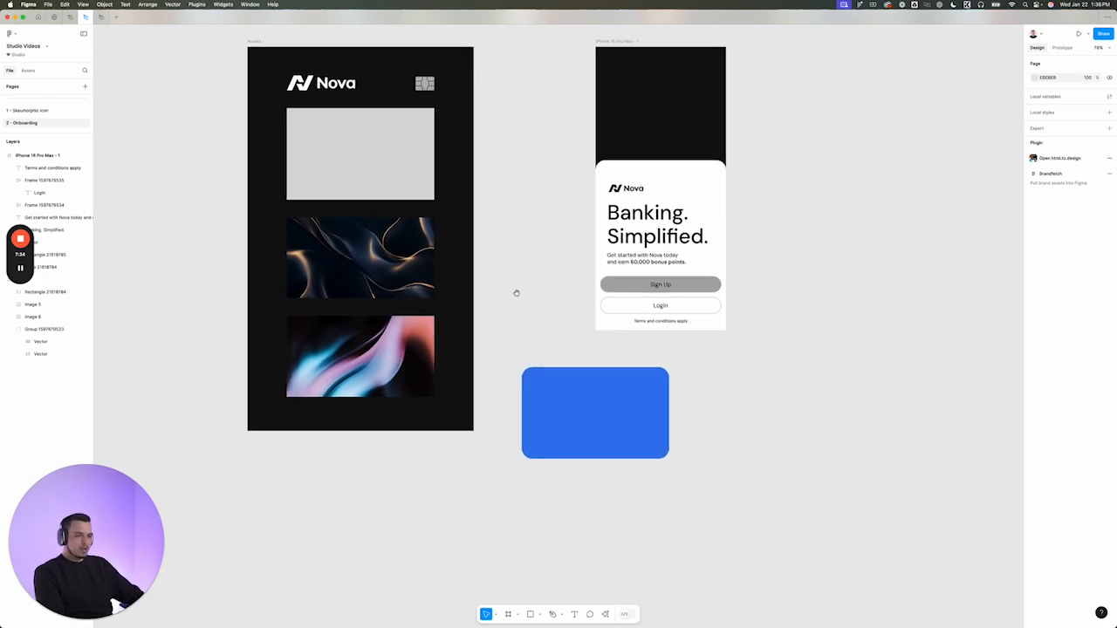
Duplicate the pink and blue abstract image from the Assets frame onto the blue card and bring it to the front
click(359, 356)
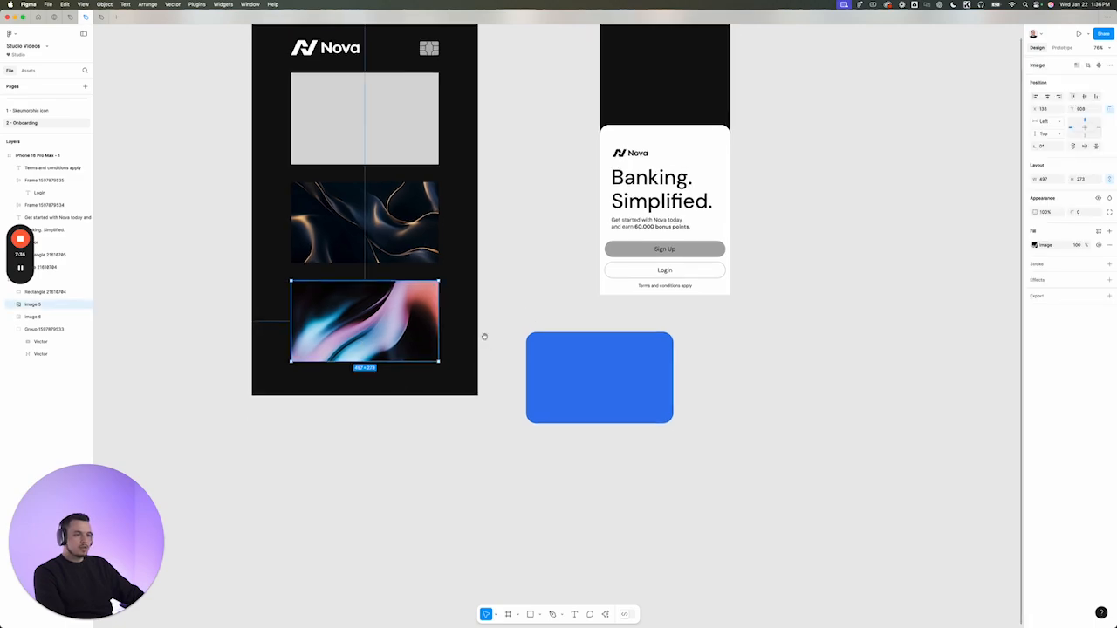
drag(485, 336, 492, 360)
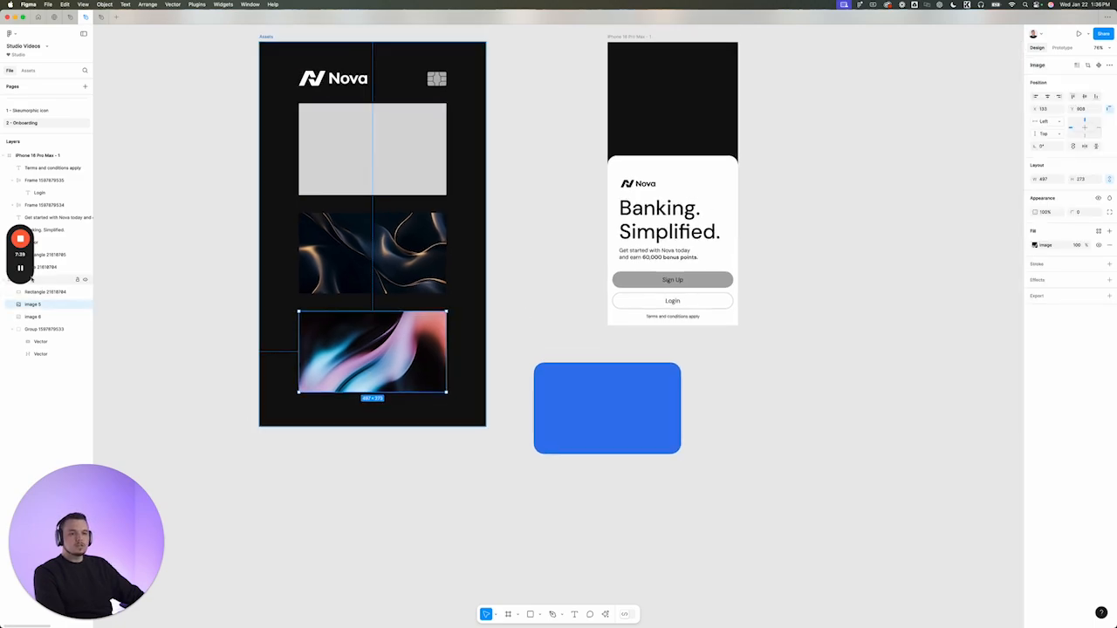
click(516, 332)
drag(537, 345, 468, 331)
click(508, 330)
scroll(454, 327, up, 4)
drag(316, 283, 643, 381)
key(])
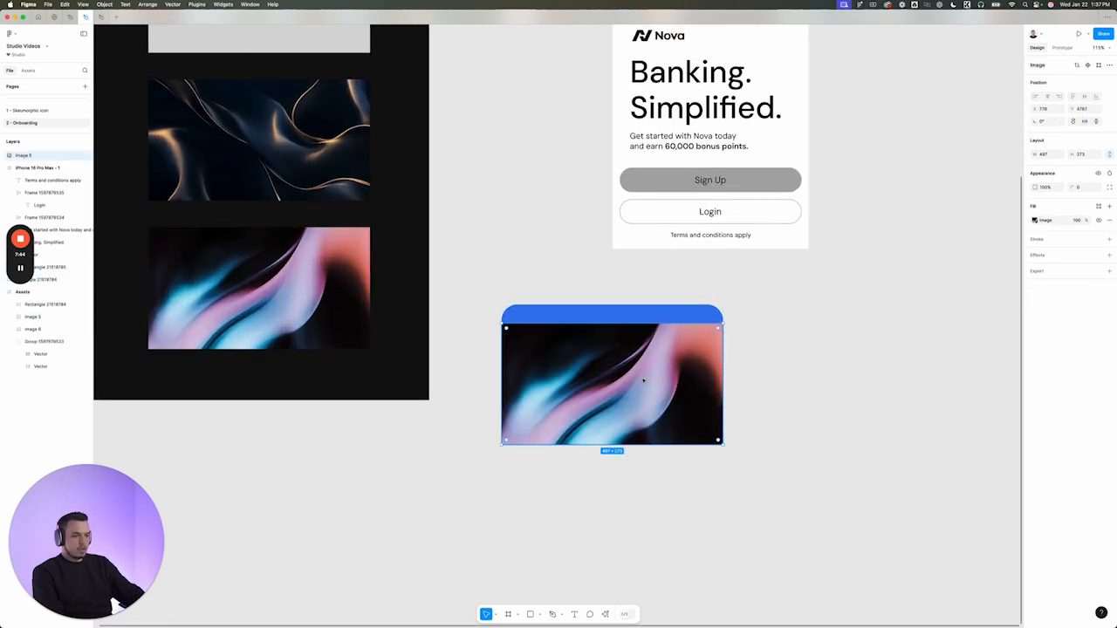
Duplicate the blue card rectangle in place and mask the copy and the image with the rounded rectangle
click(628, 315)
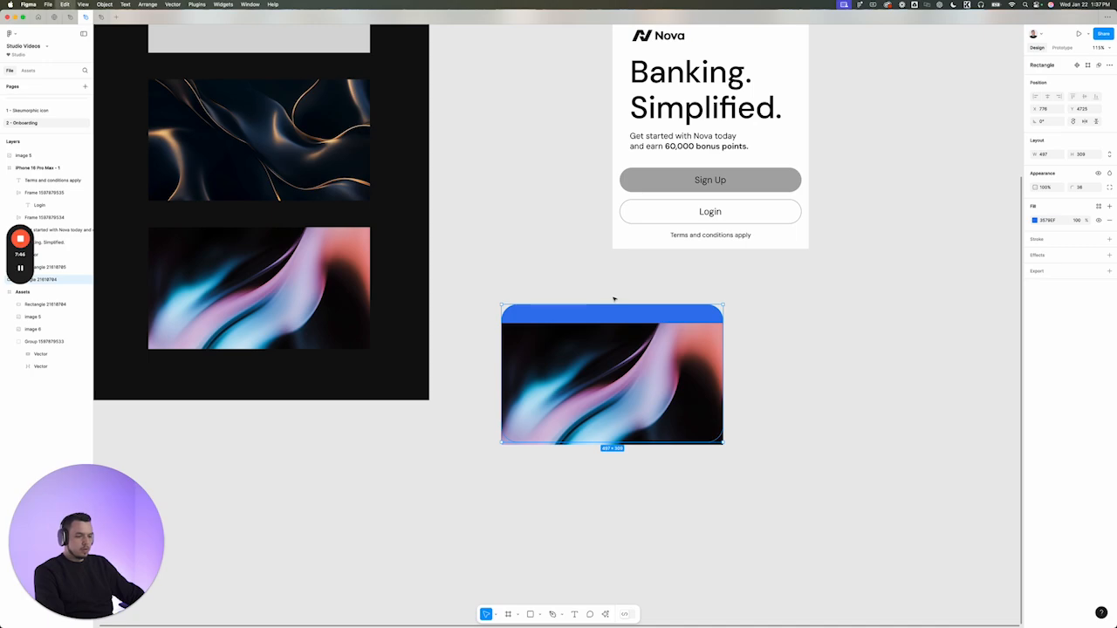
key(super+d)
drag(533, 282, 708, 423)
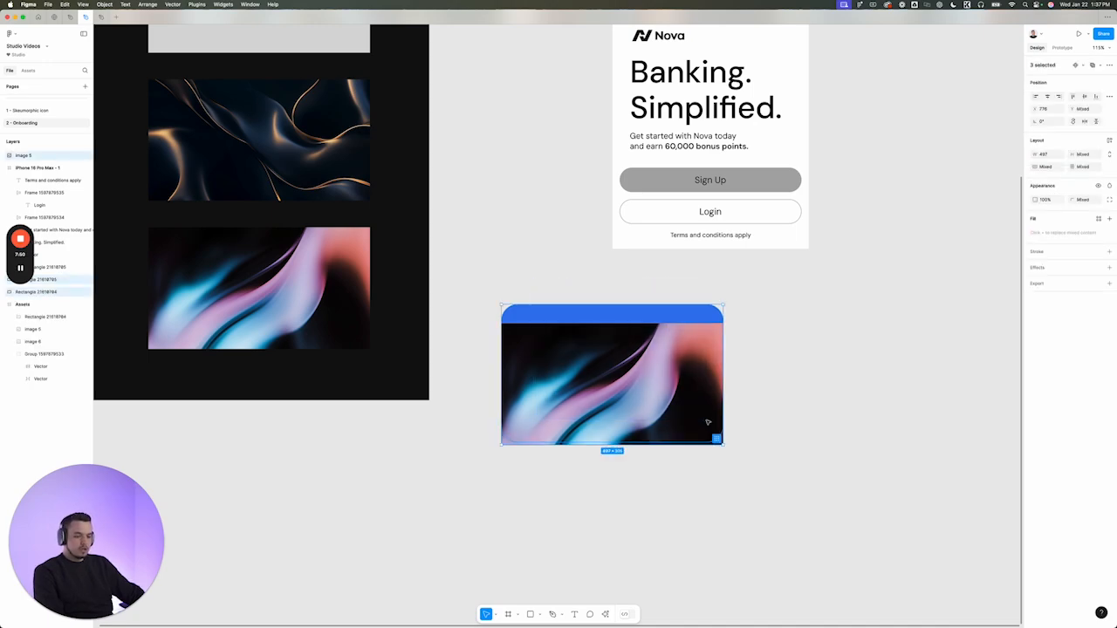
key(super+alt+m)
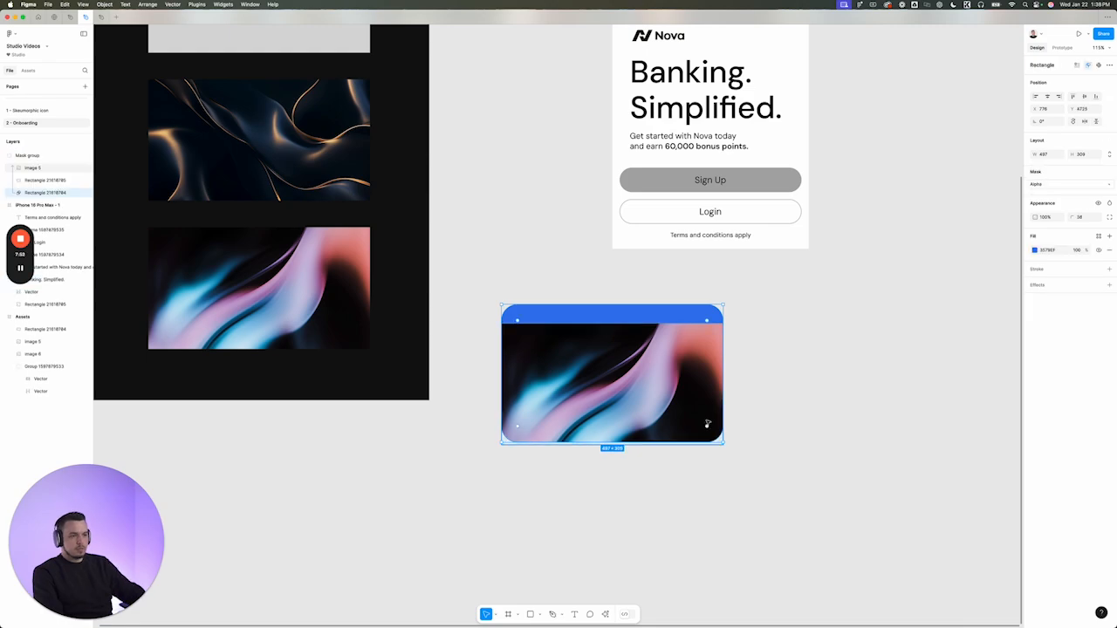
Enlarge the masked image proportionally to about 589 × 323 so it covers the whole card
click(744, 408)
double_click(578, 364)
click(552, 320)
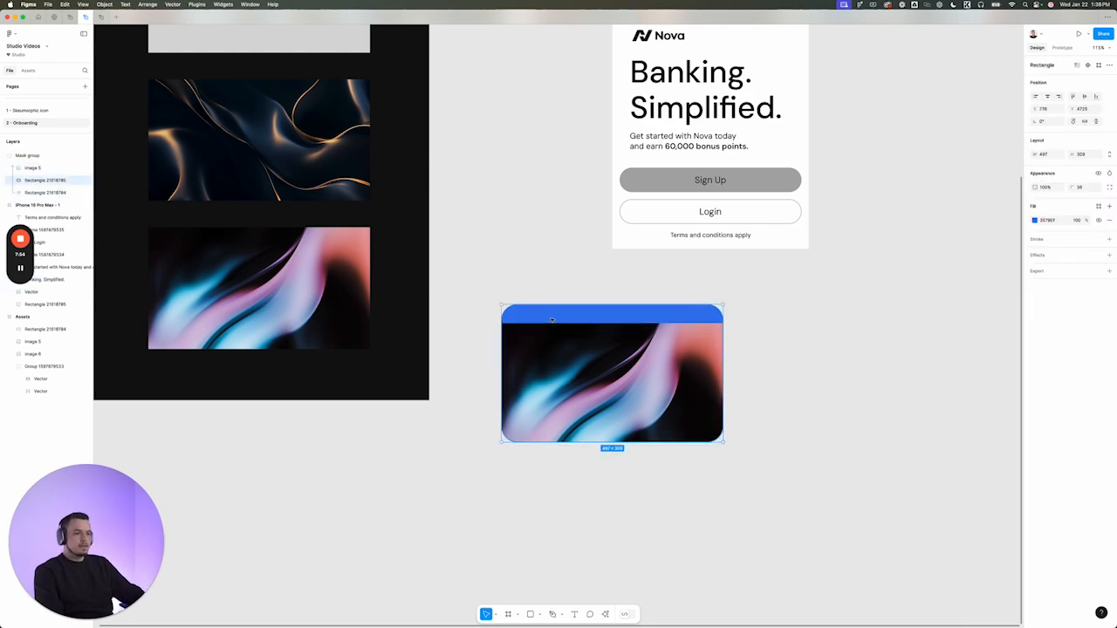
click(45, 195)
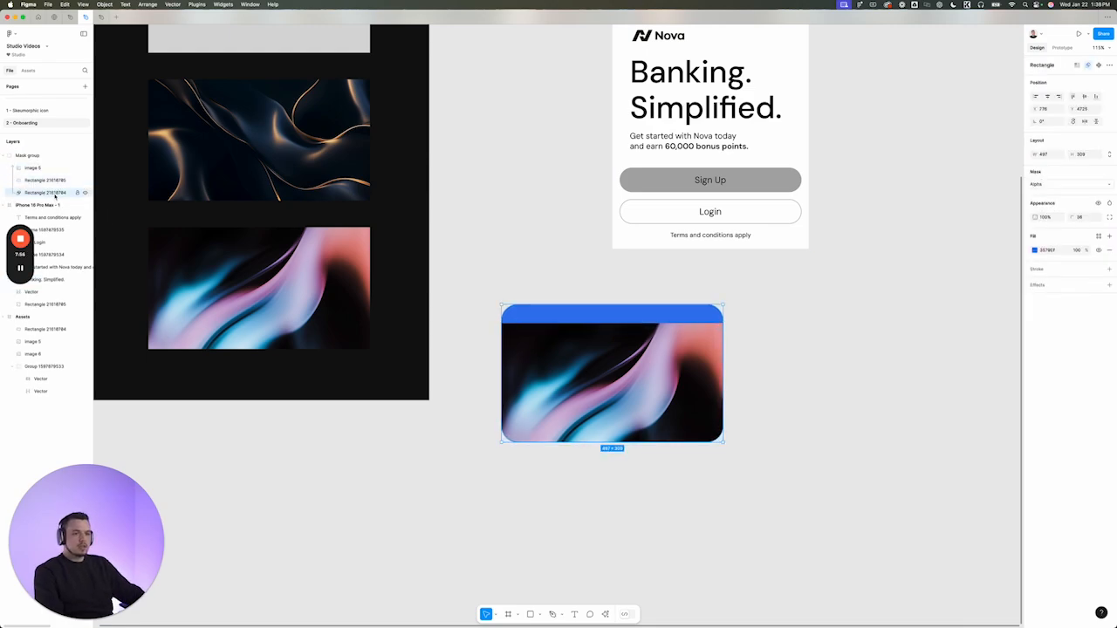
click(601, 357)
drag(626, 324, 626, 300)
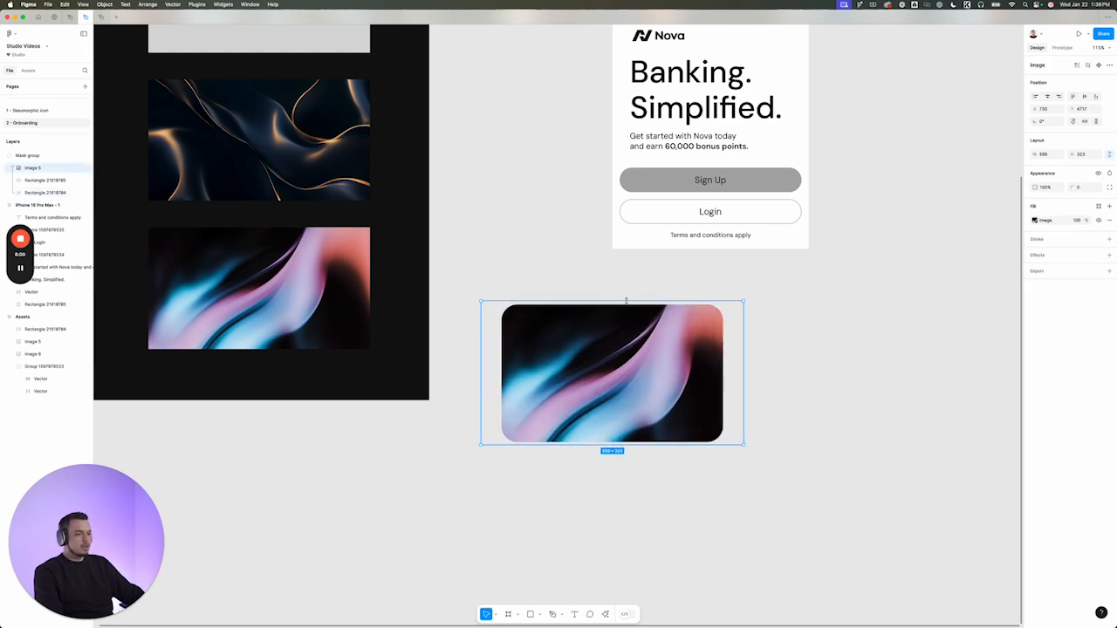
Set the masked image's blend mode to Hard light and its opacity to 30%
click(1109, 172)
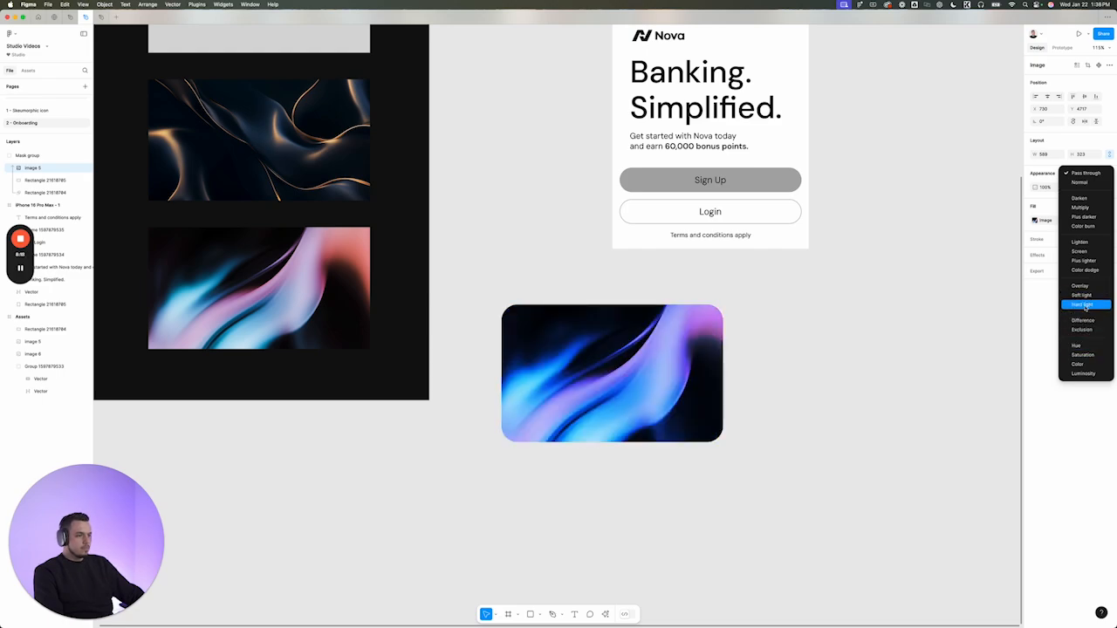
click(1085, 306)
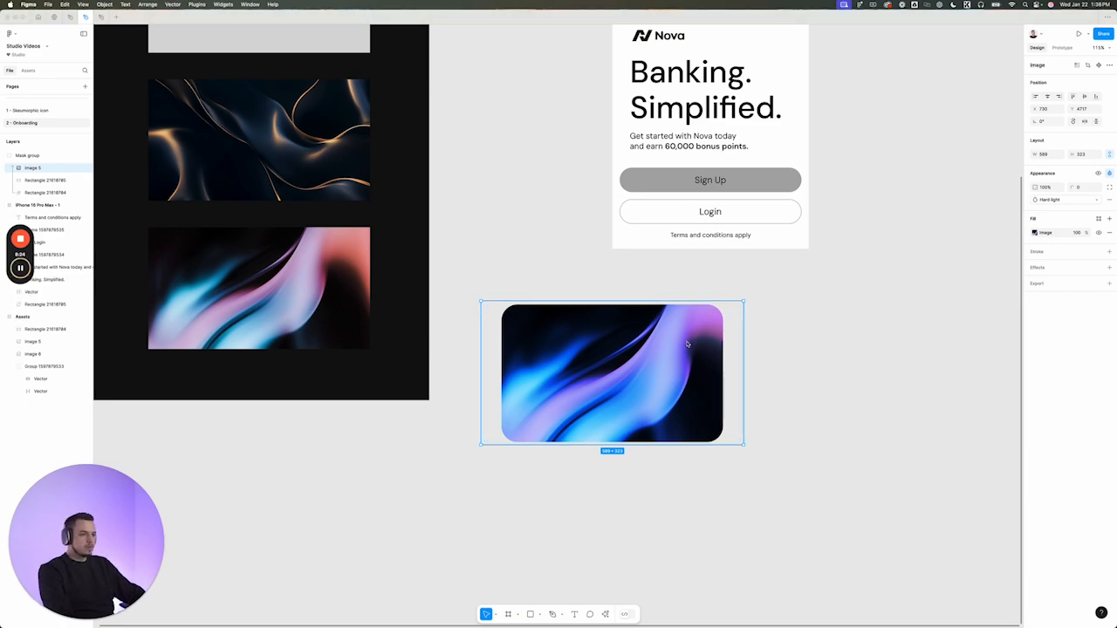
key(4)
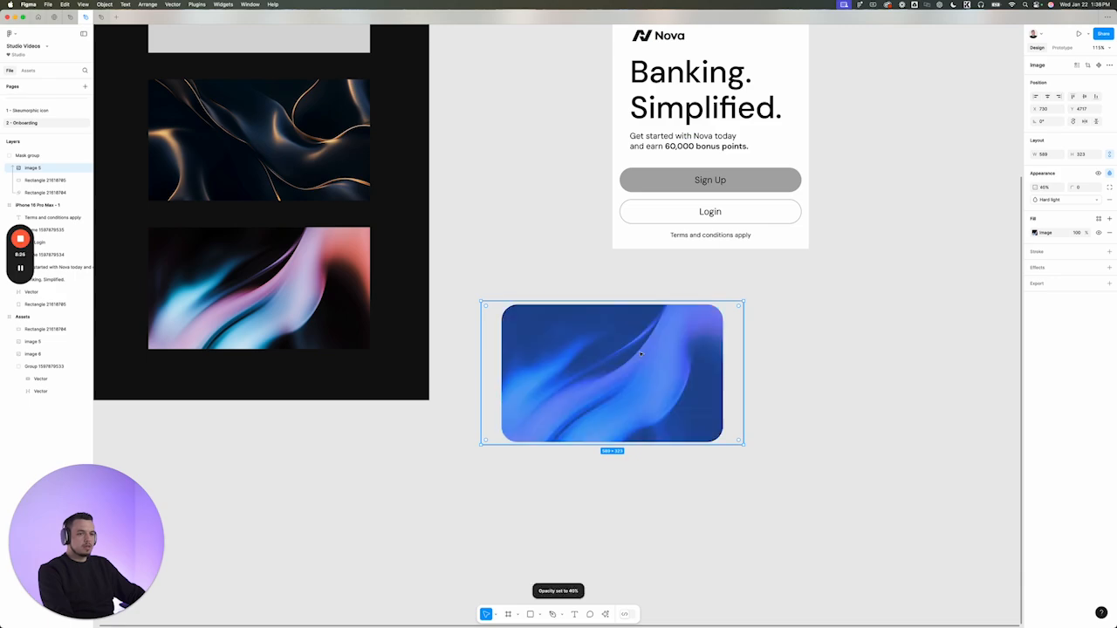
key(9)
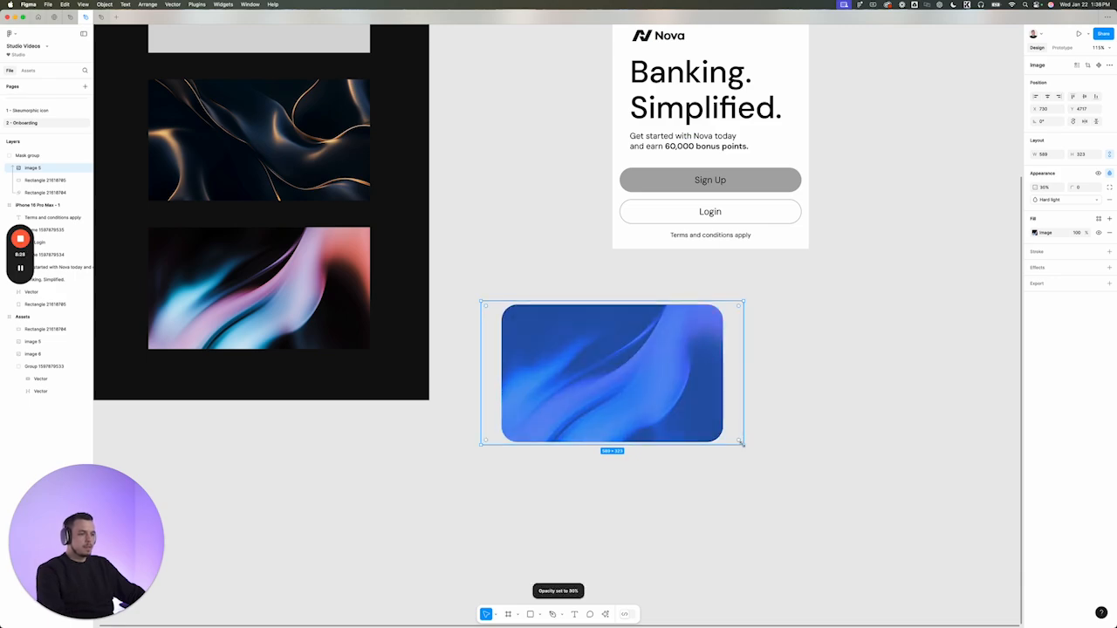
Enlarge the masked image to about 753 × 413 and set its blend mode to Plus darker
drag(742, 443, 813, 483)
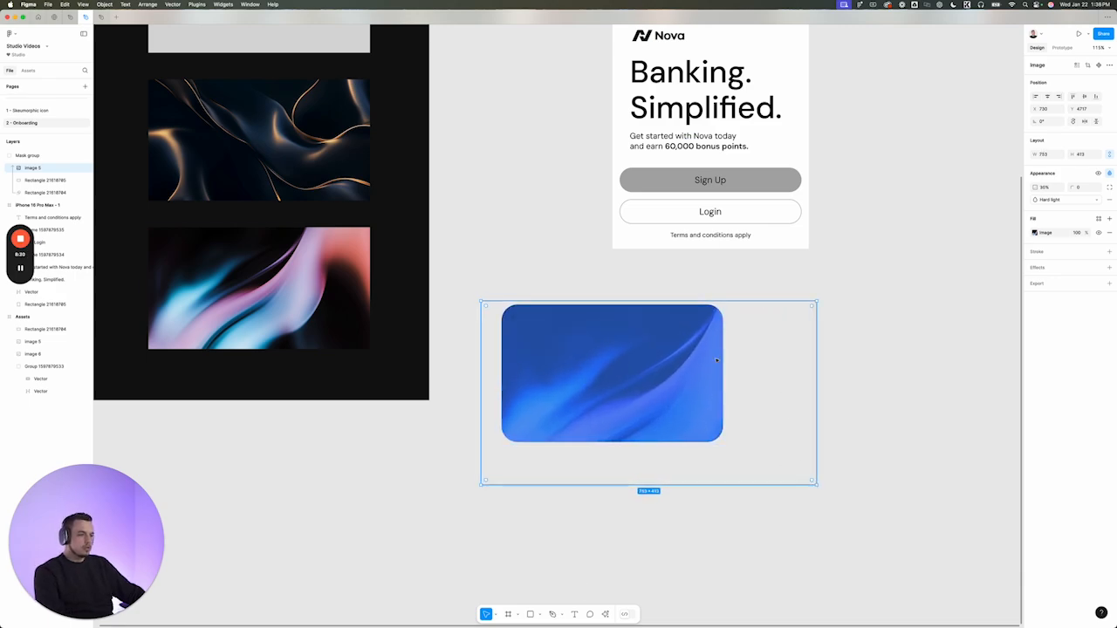
click(1052, 200)
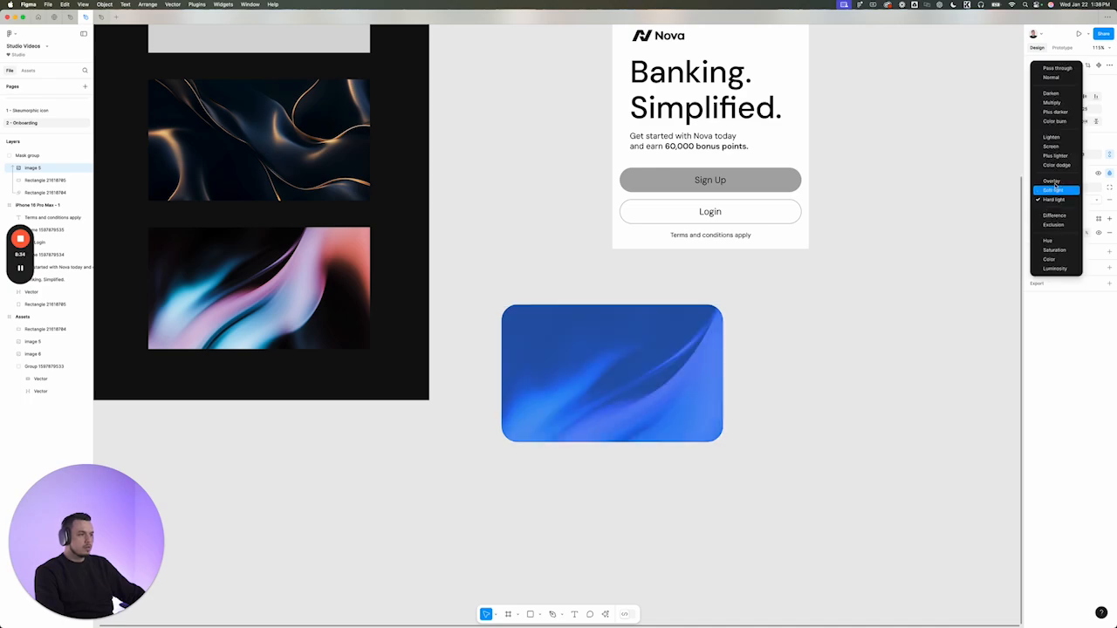
click(1053, 112)
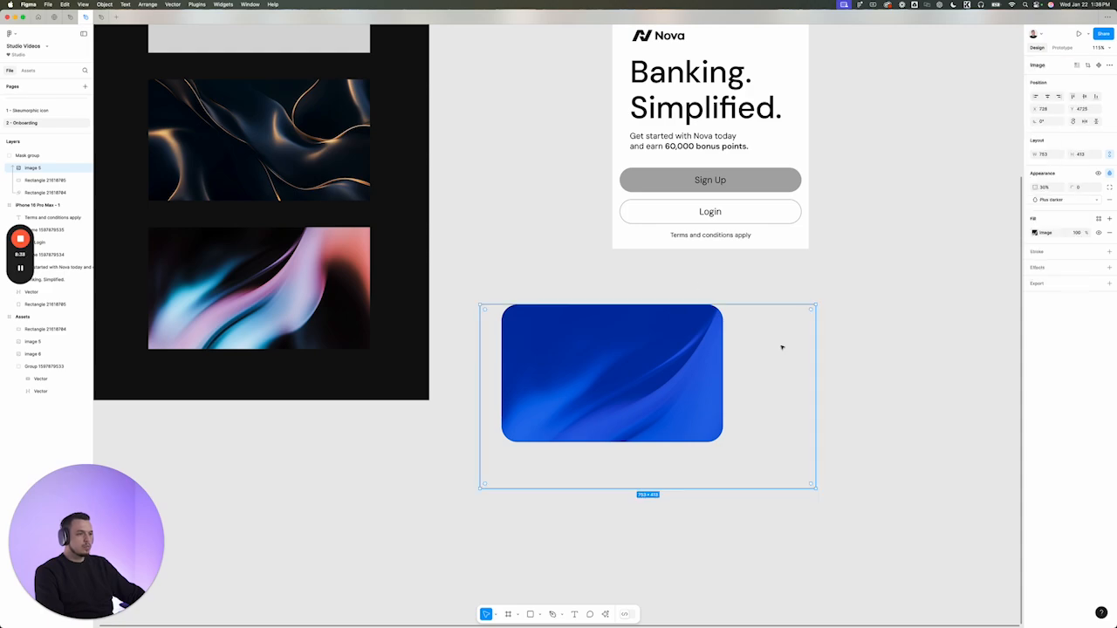
Resize the masked image to about 708 × 489 and reposition it so its flowing folds sit toward the card's right side
drag(816, 362, 783, 354)
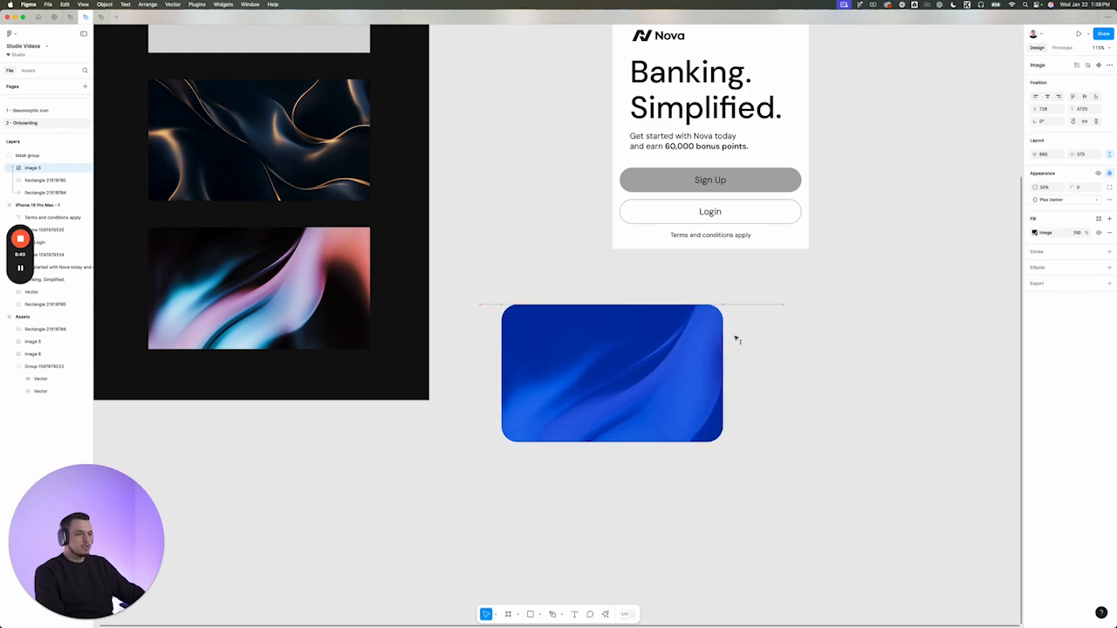
drag(647, 350, 659, 350)
drag(549, 301, 553, 275)
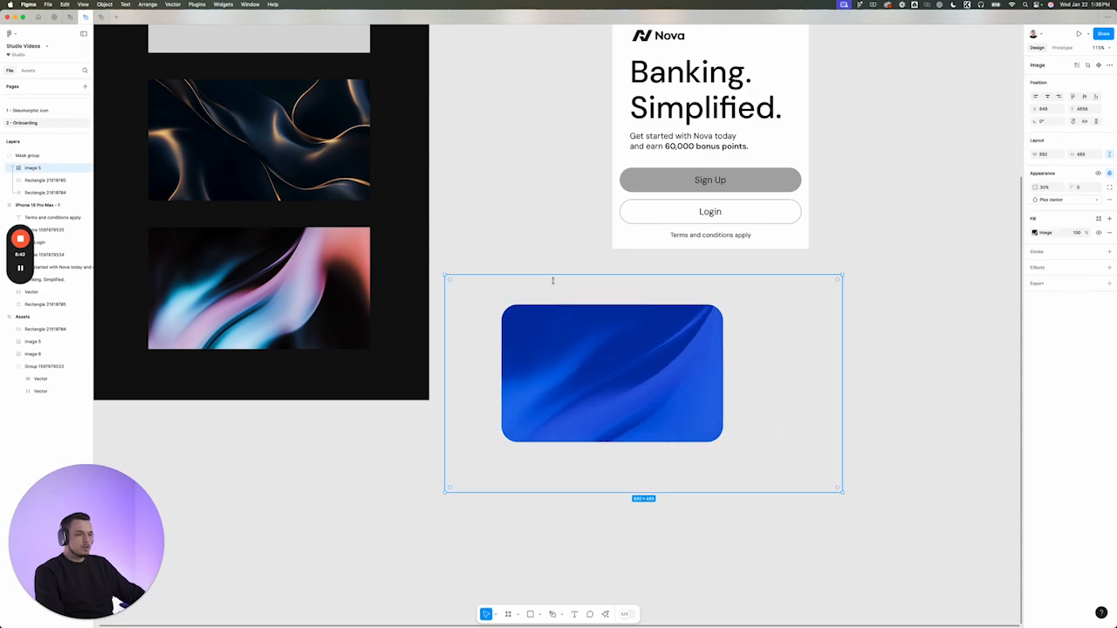
mouse_move(562, 359)
mouse_down()
mouse_move(574, 370)
mouse_move(554, 369)
mouse_up()
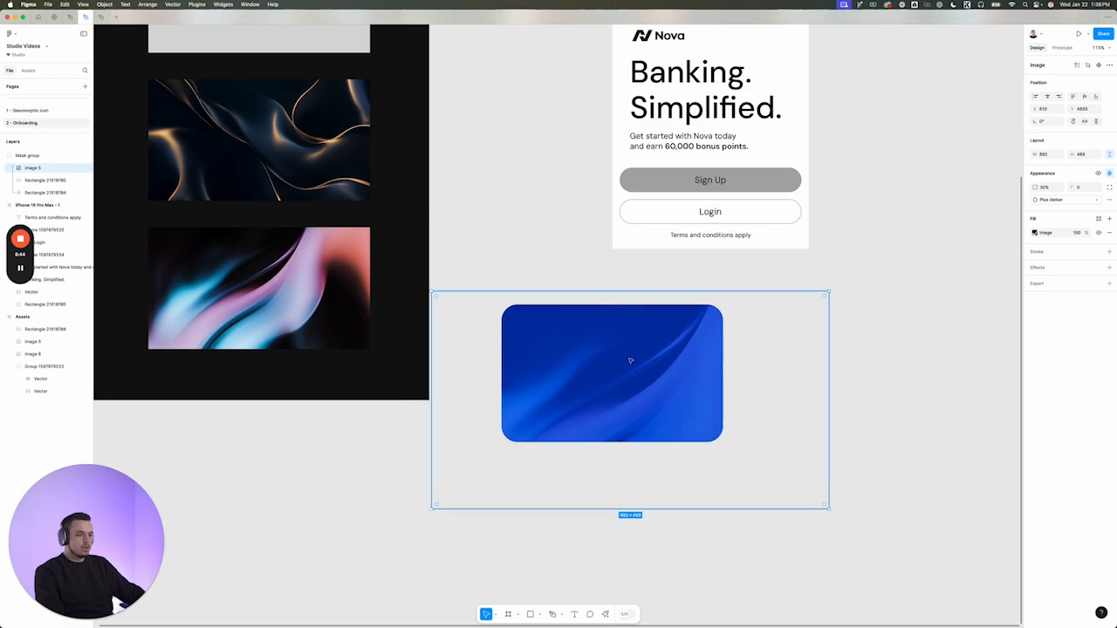
drag(827, 314, 748, 312)
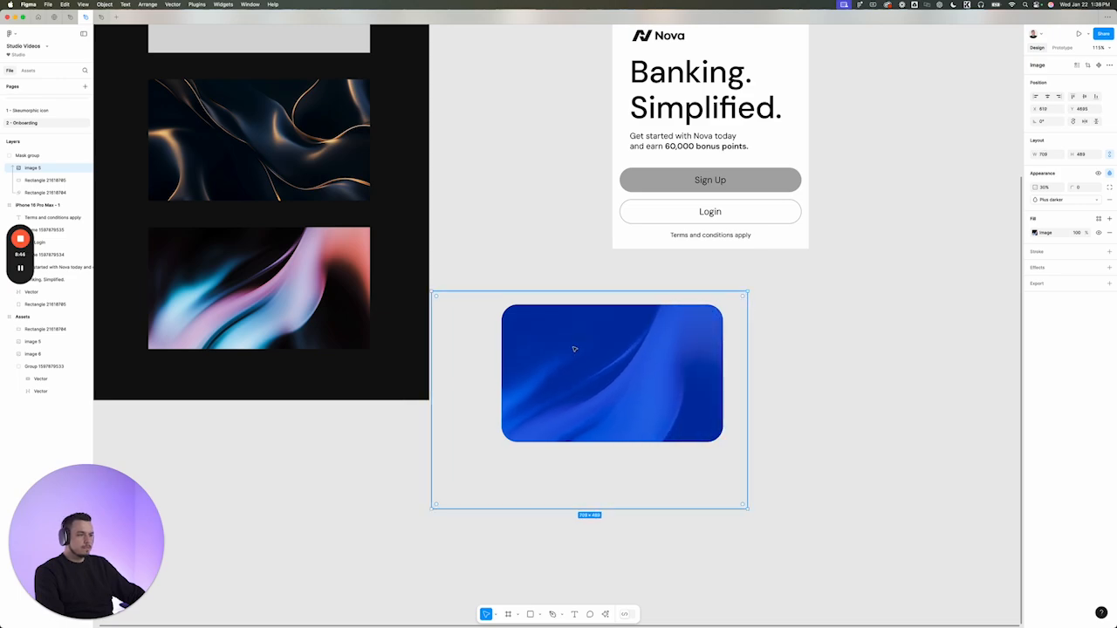
drag(574, 349, 610, 357)
scroll(600, 357, down, 4)
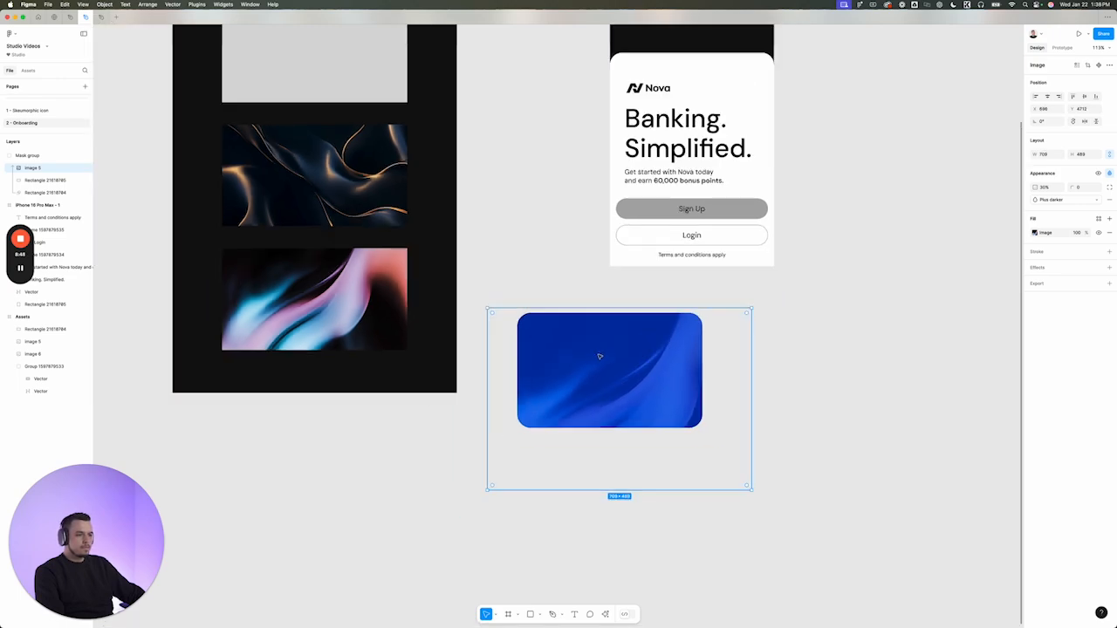
Duplicate the blue rectangle inside the mask group, place the copy above the image and swap its fill for a stroke
click(681, 383)
scroll(616, 356, up, 2)
click(603, 352)
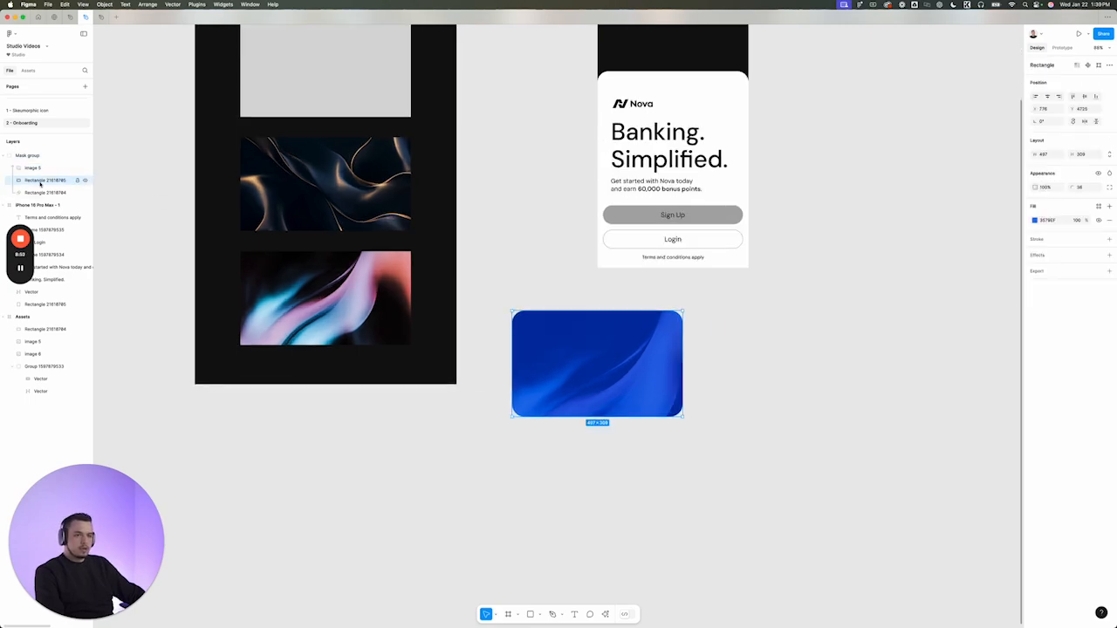
key(super+d)
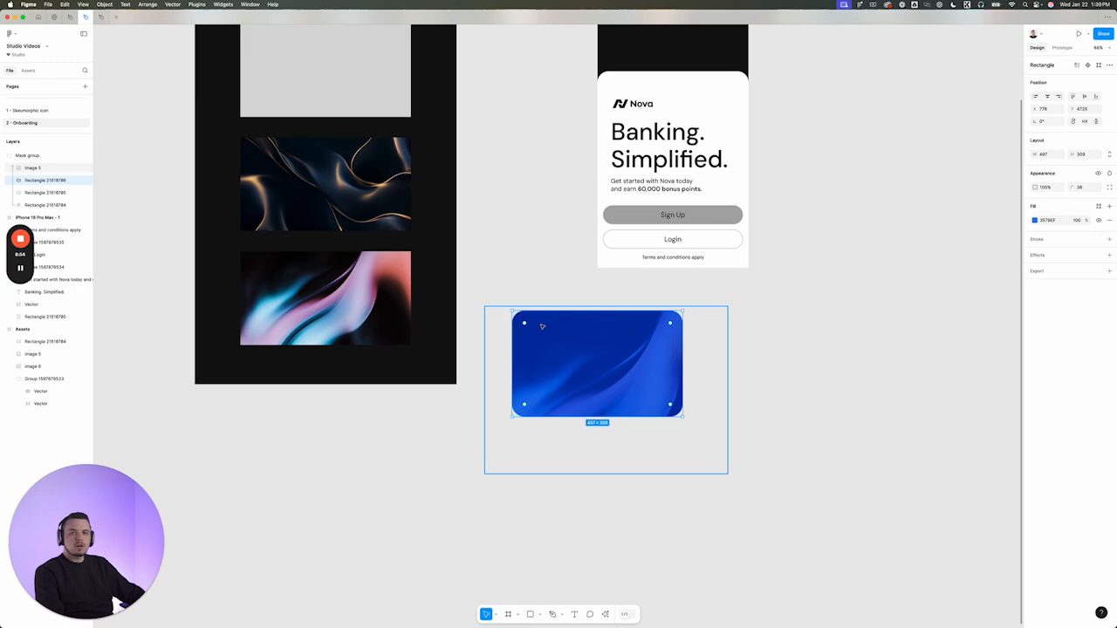
drag(29, 167, 29, 164)
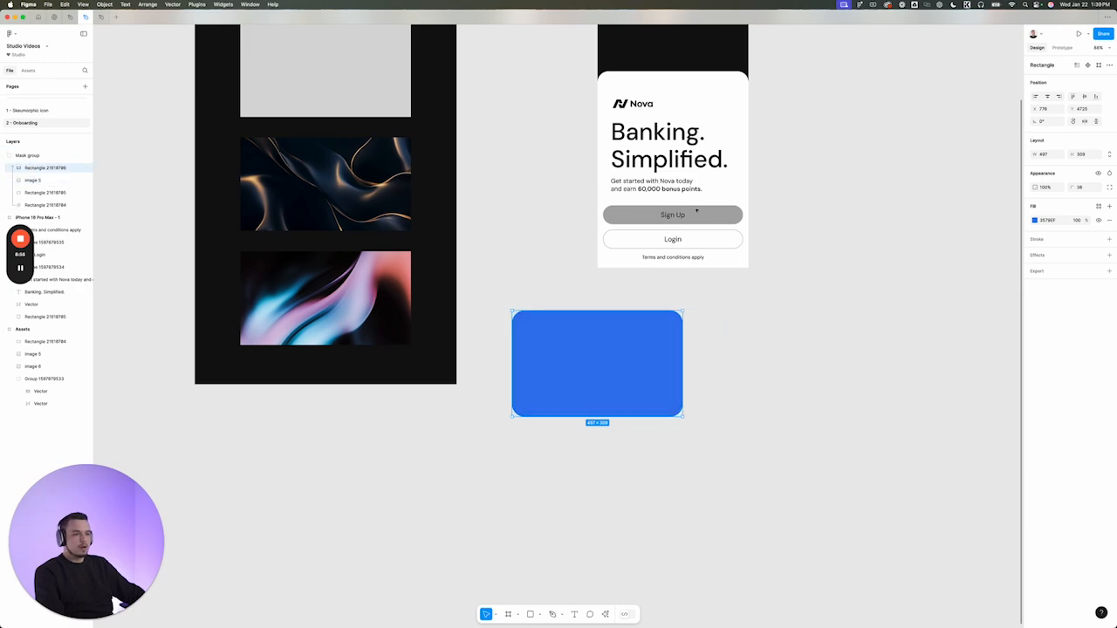
key(shift+x)
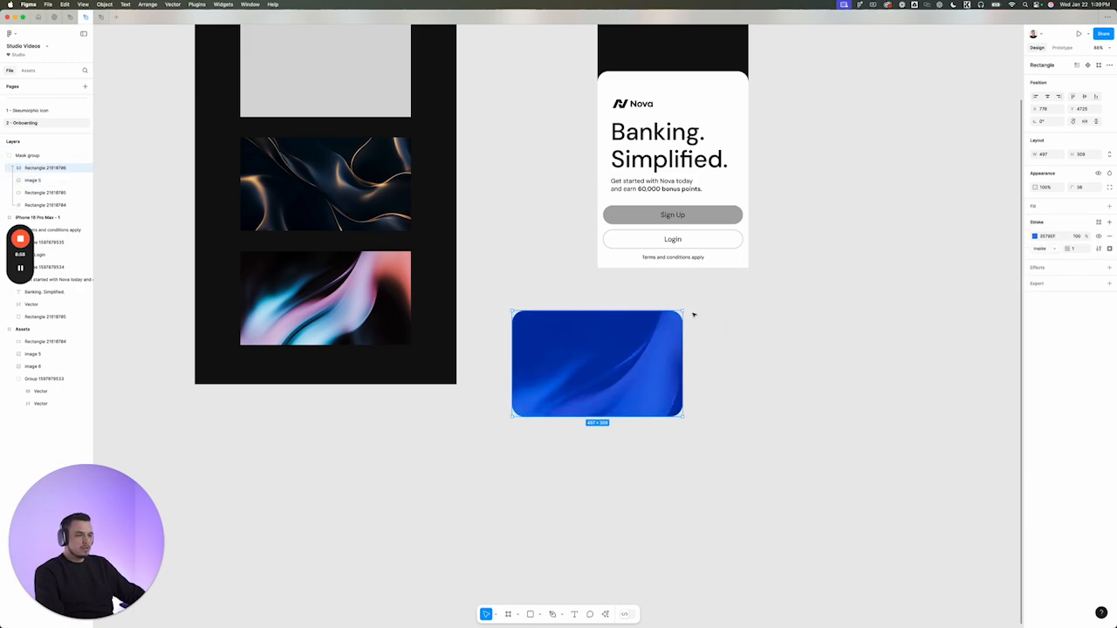
Set the outline rectangle's stroke to white FFFFFF with a weight of 2 and turn it into a linear gradient
key(shift+2)
click(1034, 236)
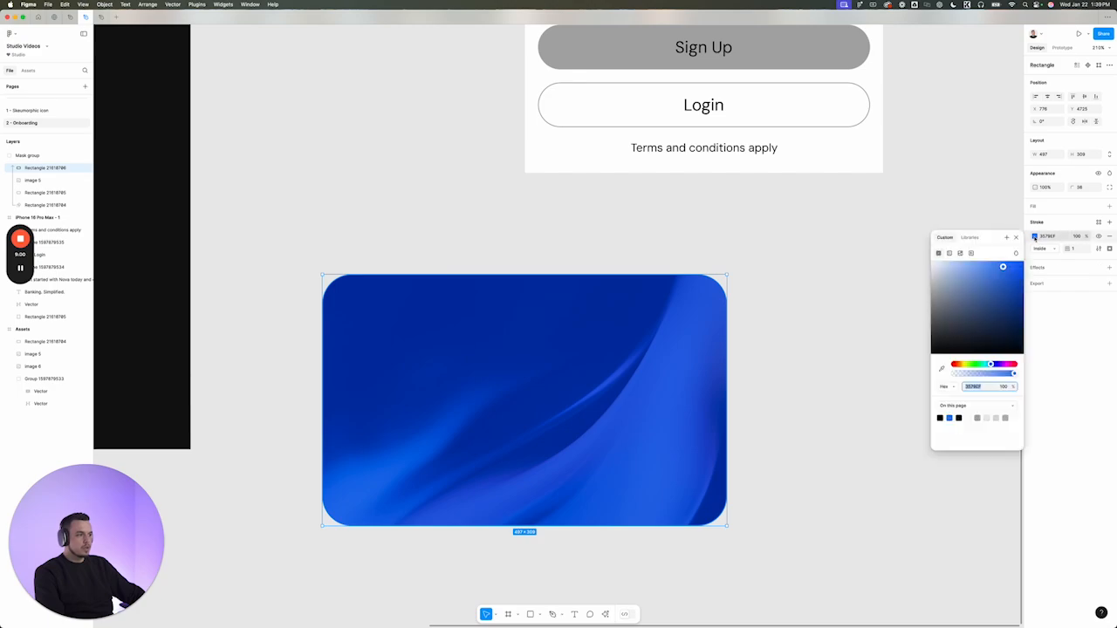
text(ffffff)
key(Return)
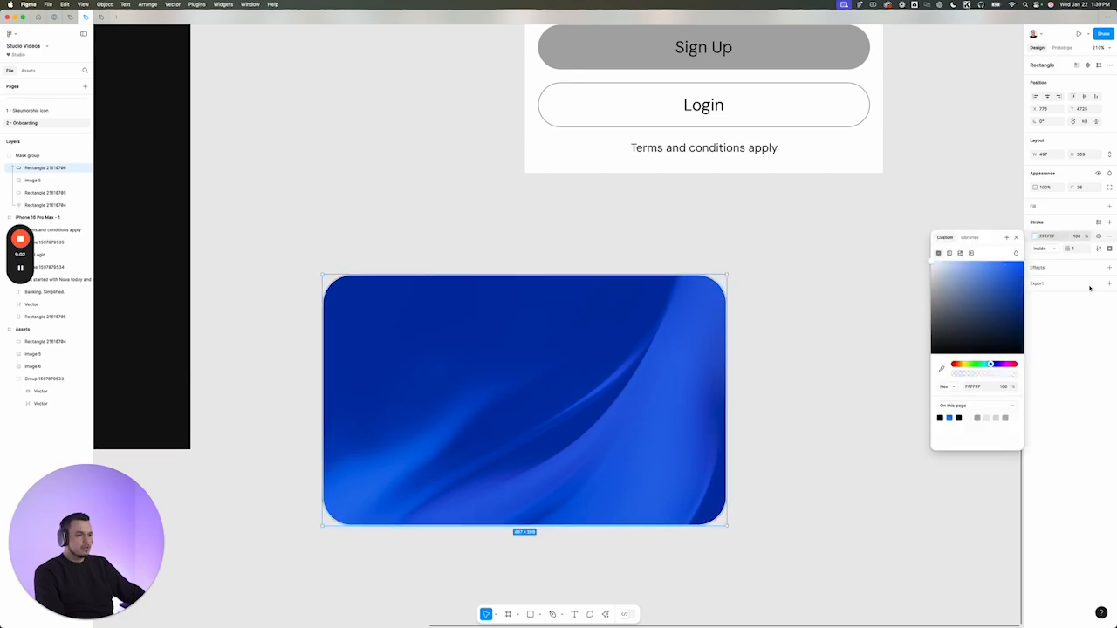
click(1052, 249)
click(1053, 250)
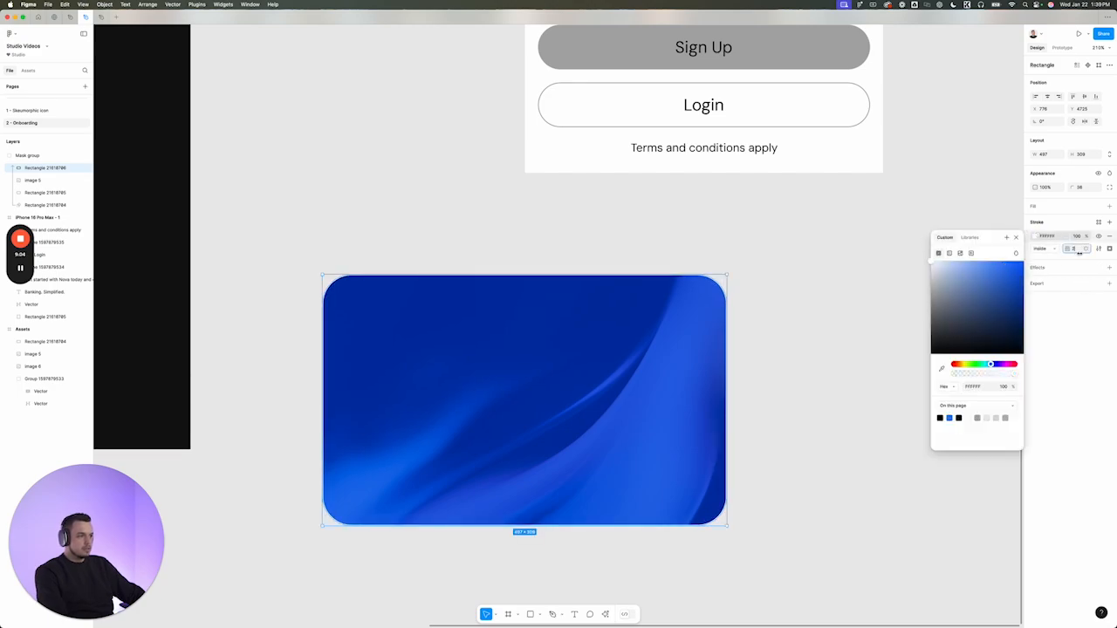
text(2)
key(Return)
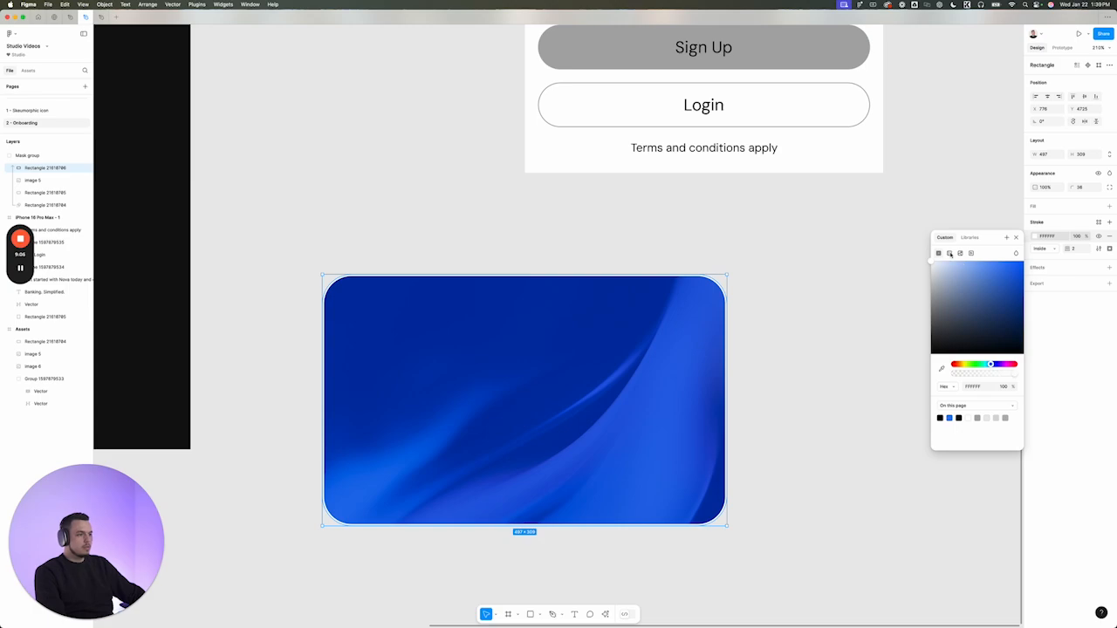
click(949, 253)
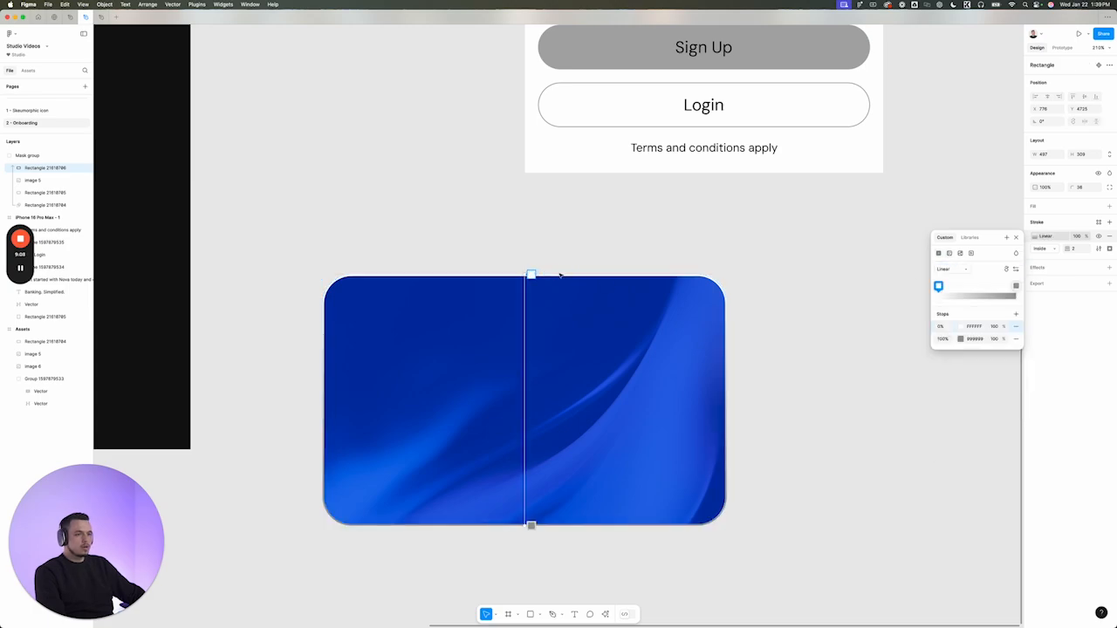
Move the card group to clear canvas below the onboarding screen and draw a frame about 1479 × 861 around it
scroll(563, 274, down, 5)
click(598, 254)
scroll(402, 241, down, 5)
click(479, 284)
scroll(459, 295, up, 2)
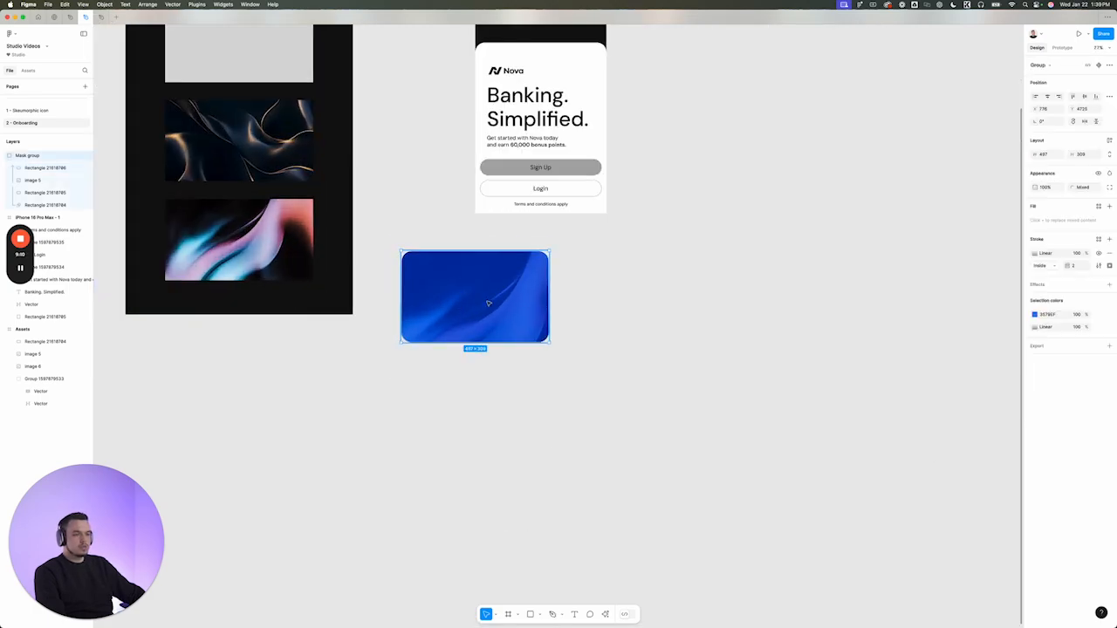
drag(489, 304, 505, 391)
key(f)
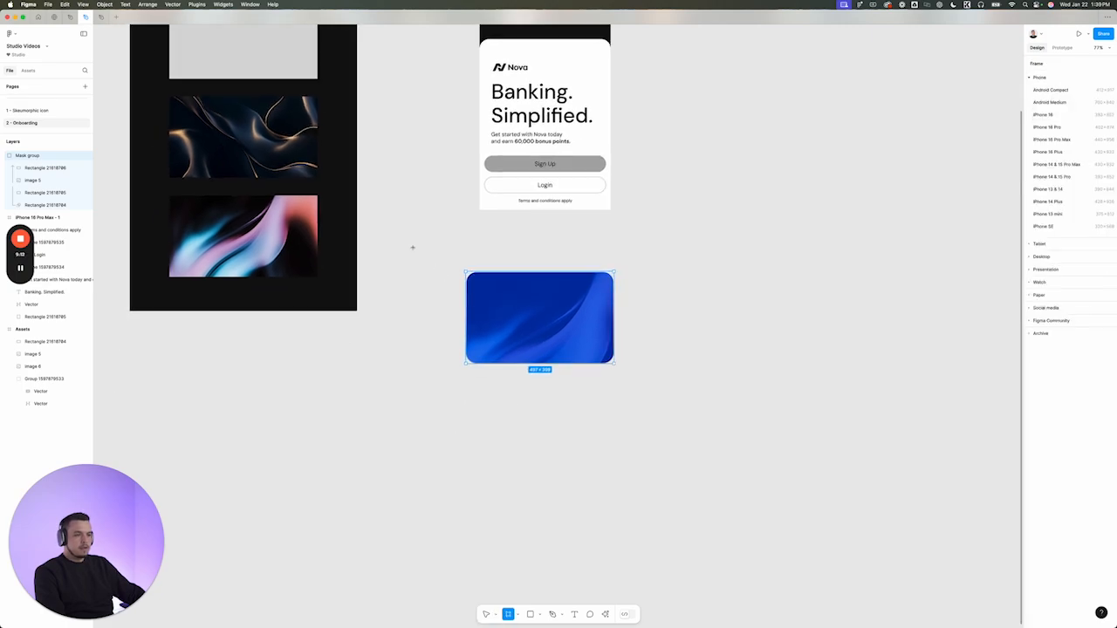
drag(415, 235, 852, 485)
Fill the new frame with the near-black sampled from the assets board's background
key(i)
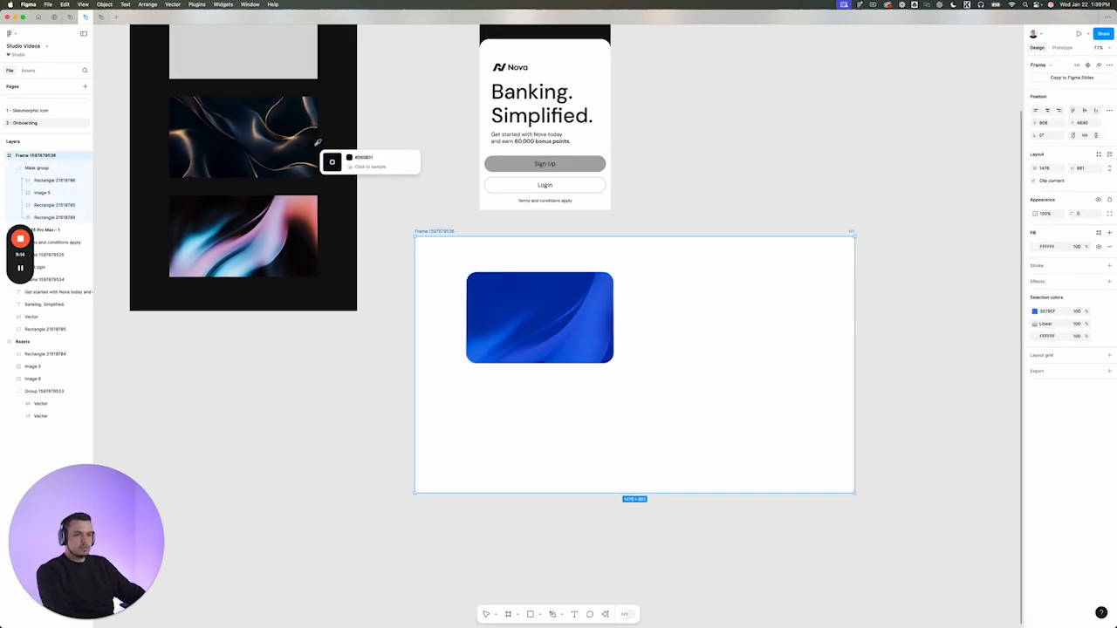
click(330, 149)
click(425, 208)
scroll(672, 297, up, 5)
scroll(733, 288, left, 3)
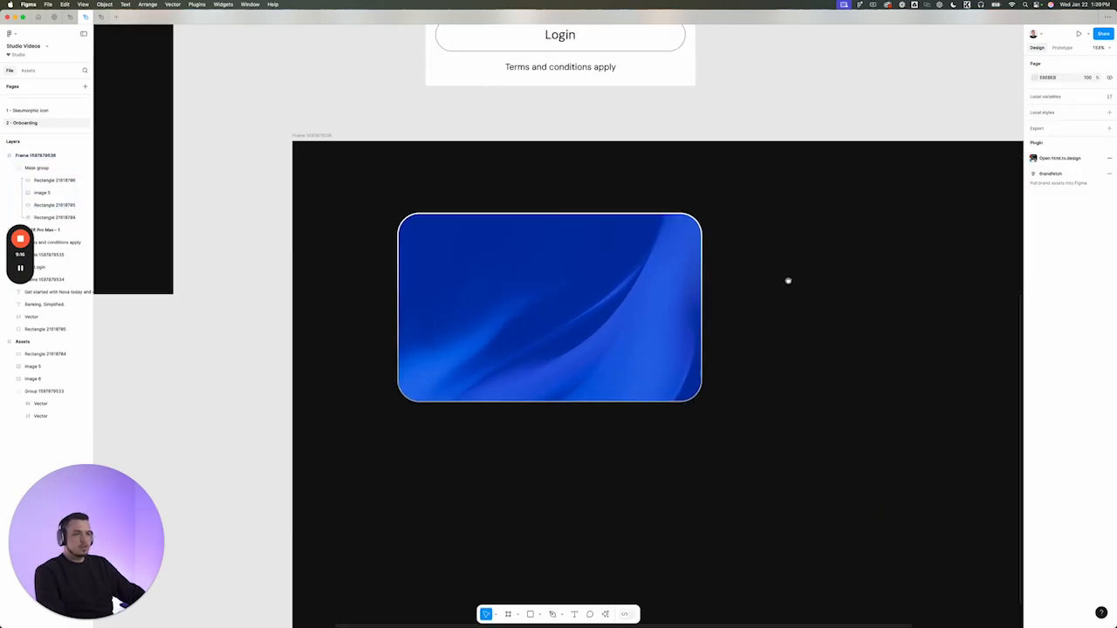
Recolour the outline's stroke gradient by sampling the card's dark upper blue for the 0% stop and its brighter lower blue for the 100% stop
click(532, 319)
scroll(611, 306, up, 4)
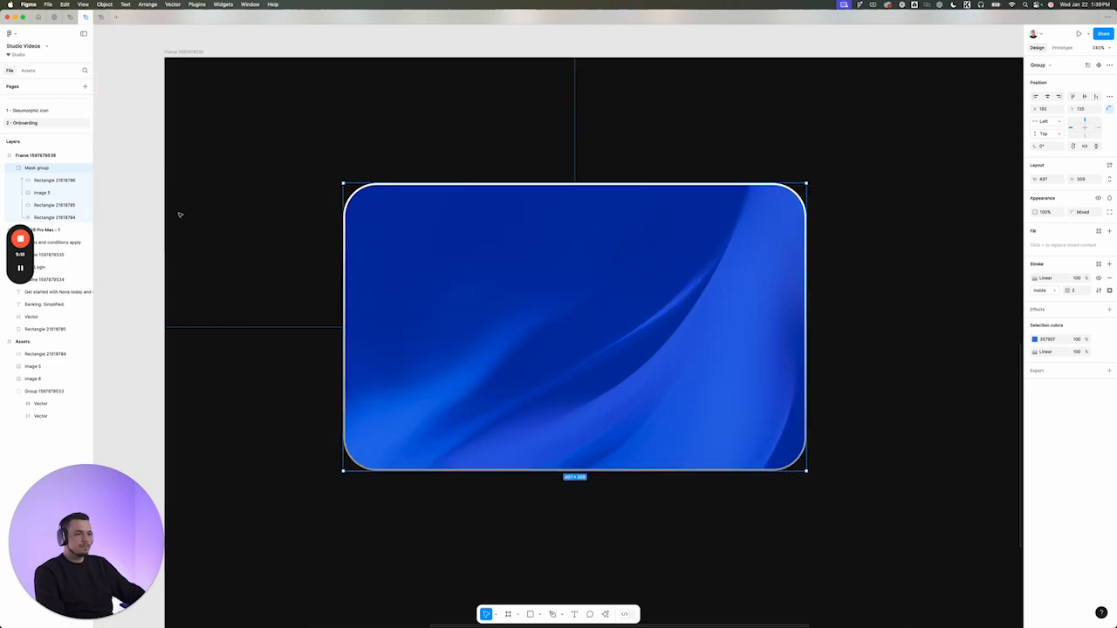
click(54, 179)
click(1037, 261)
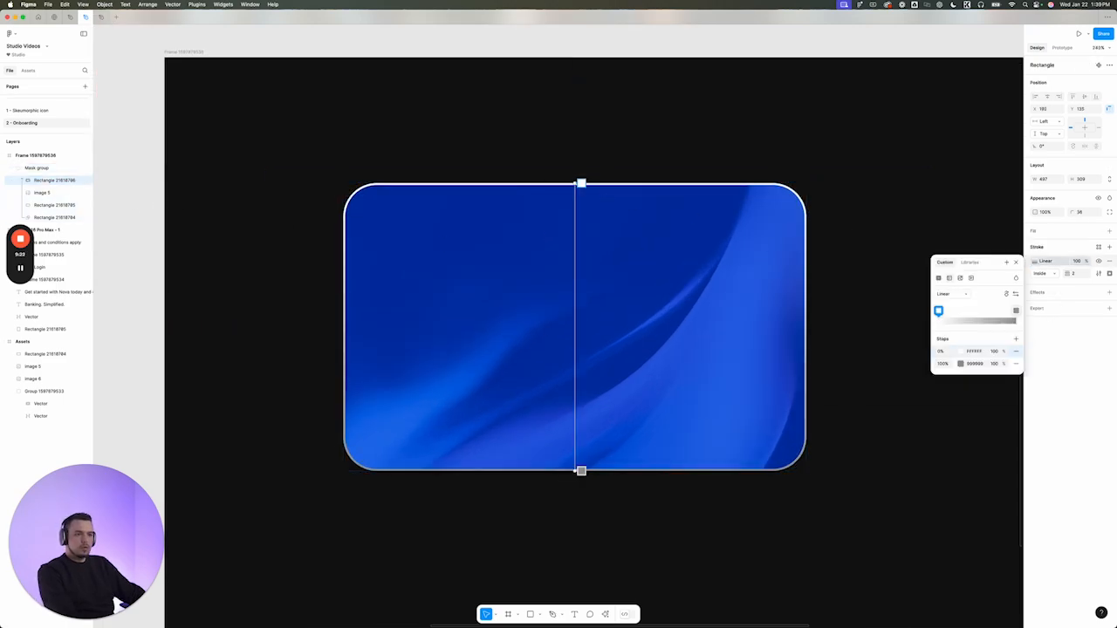
key(i)
click(610, 198)
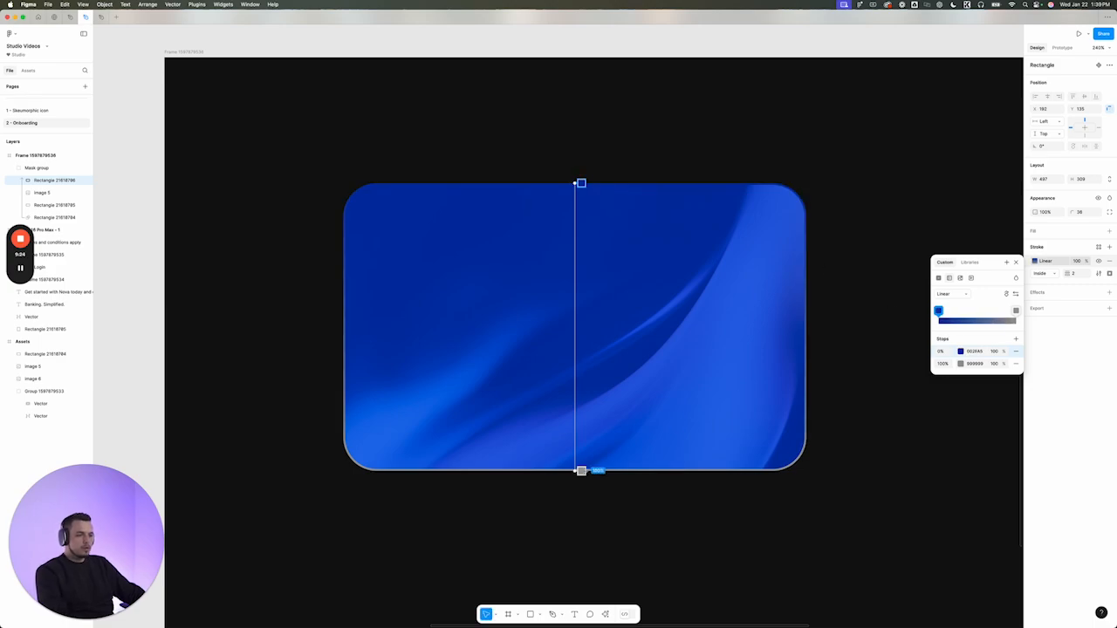
click(581, 471)
key(i)
click(625, 464)
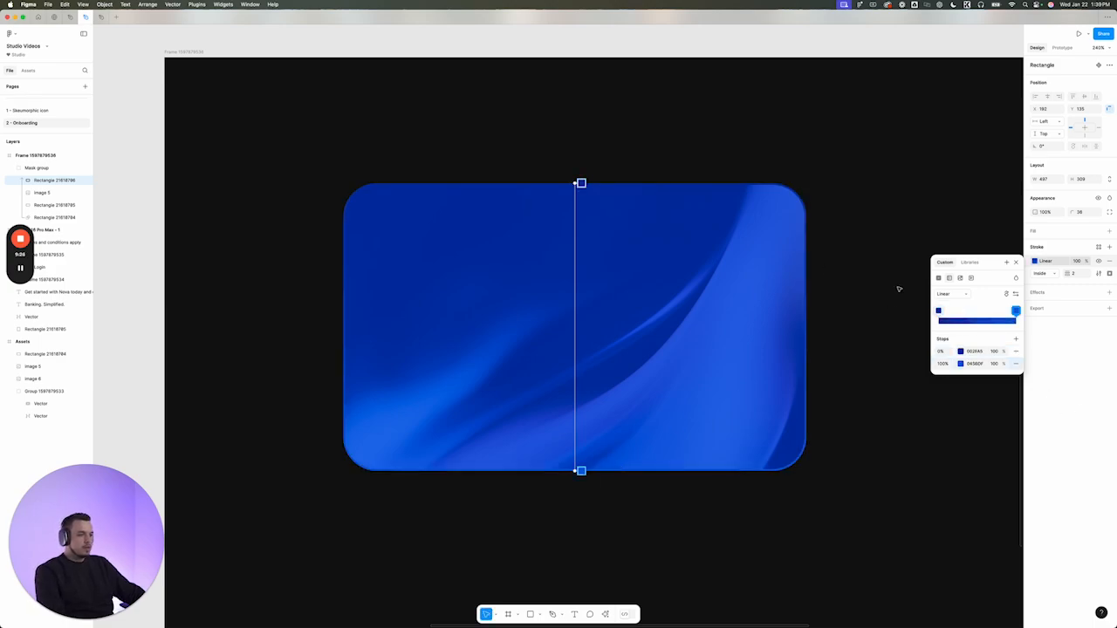
Brighten the outline gradient's 0% stop slightly and darken its 100% stop to about 0148BC
click(582, 183)
click(961, 353)
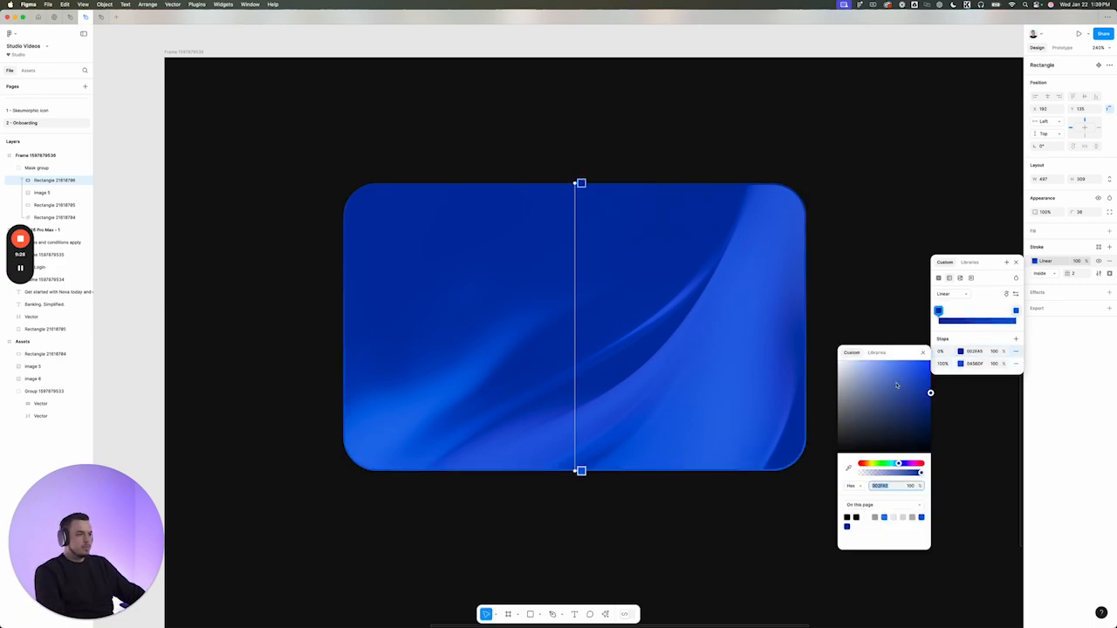
click(926, 385)
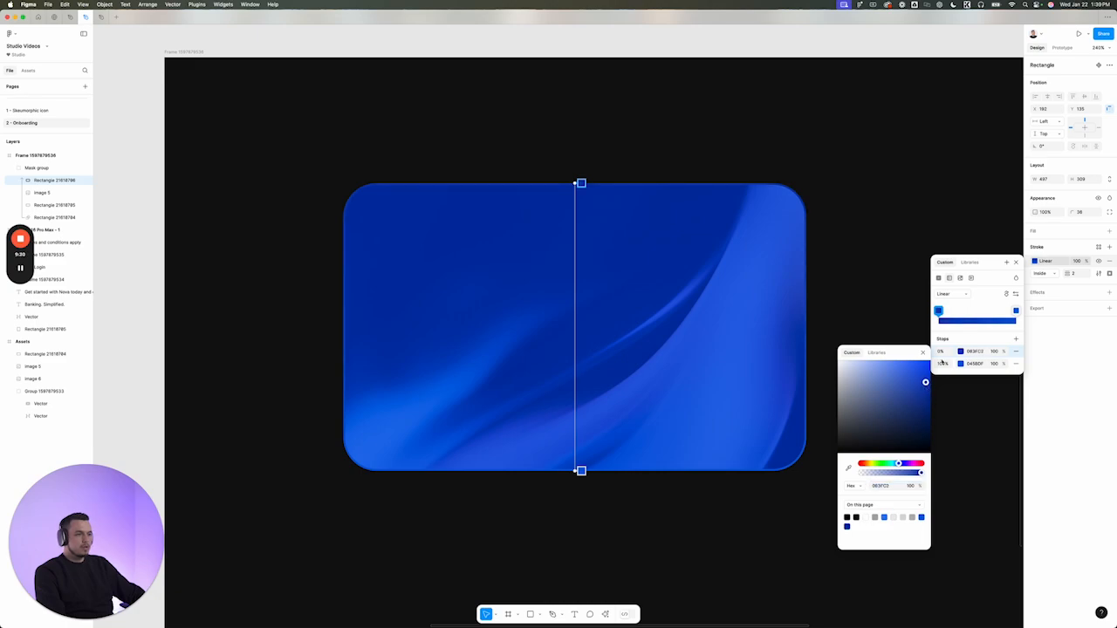
click(955, 364)
drag(930, 387, 929, 390)
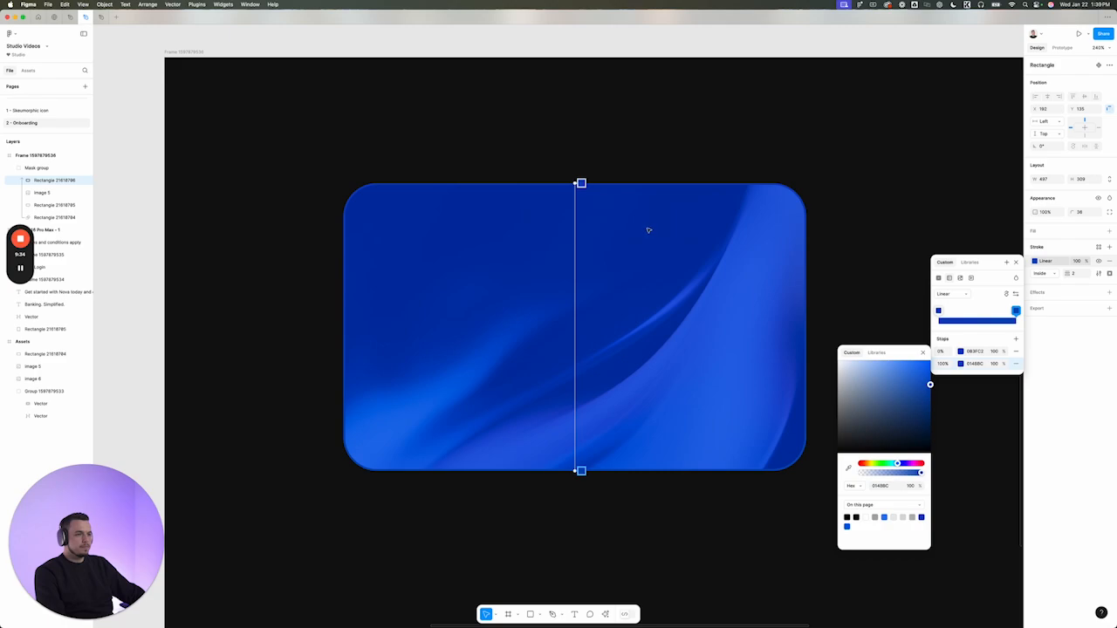
scroll(649, 230, down, 5)
click(680, 190)
click(696, 190)
drag(702, 190, 689, 214)
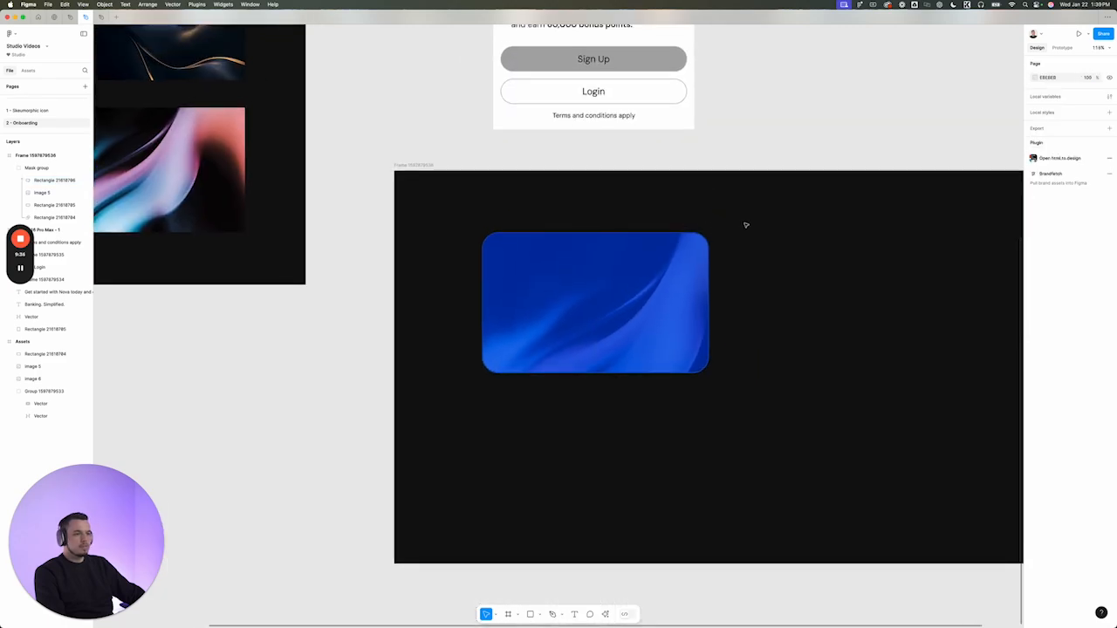
Change the card's blue base rectangle to a linear gradient fill and tilt the gradient diagonally across the card
click(611, 245)
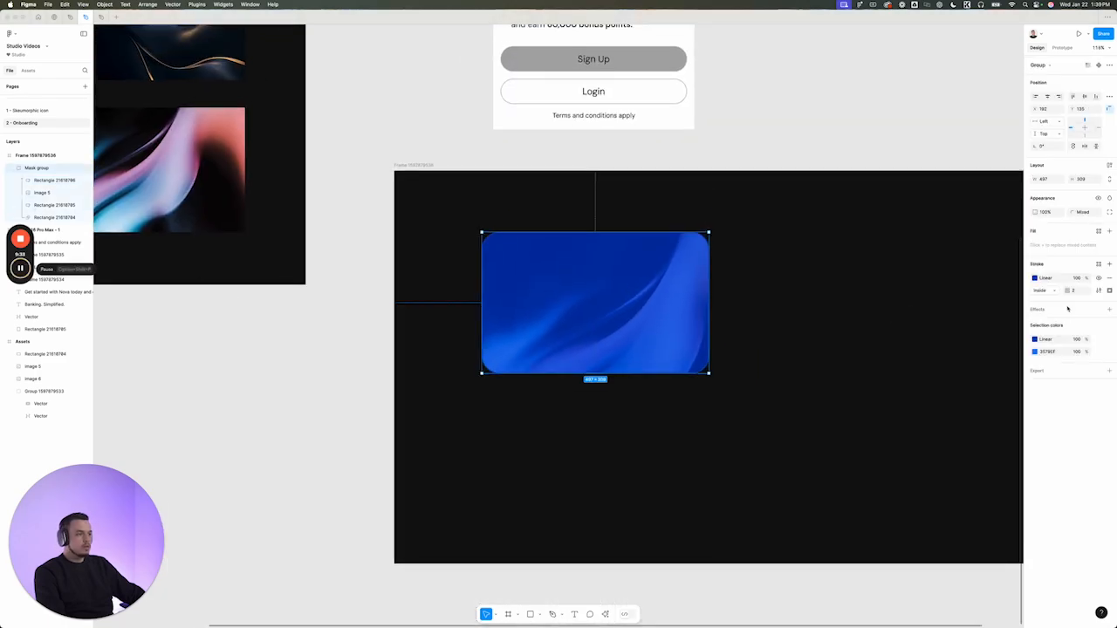
click(54, 205)
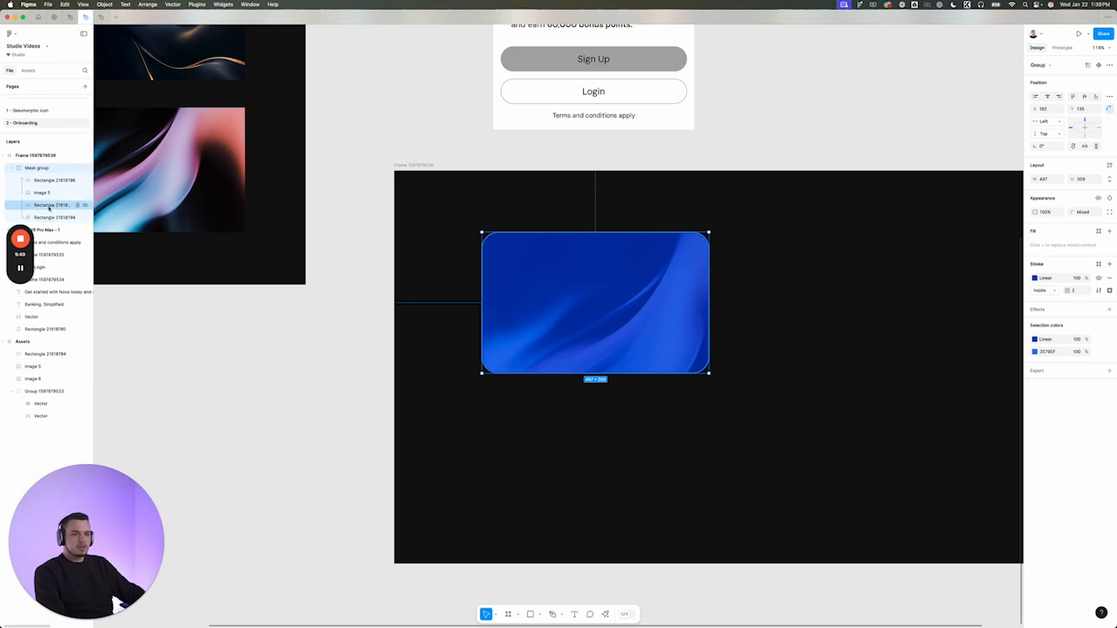
click(1034, 246)
click(948, 261)
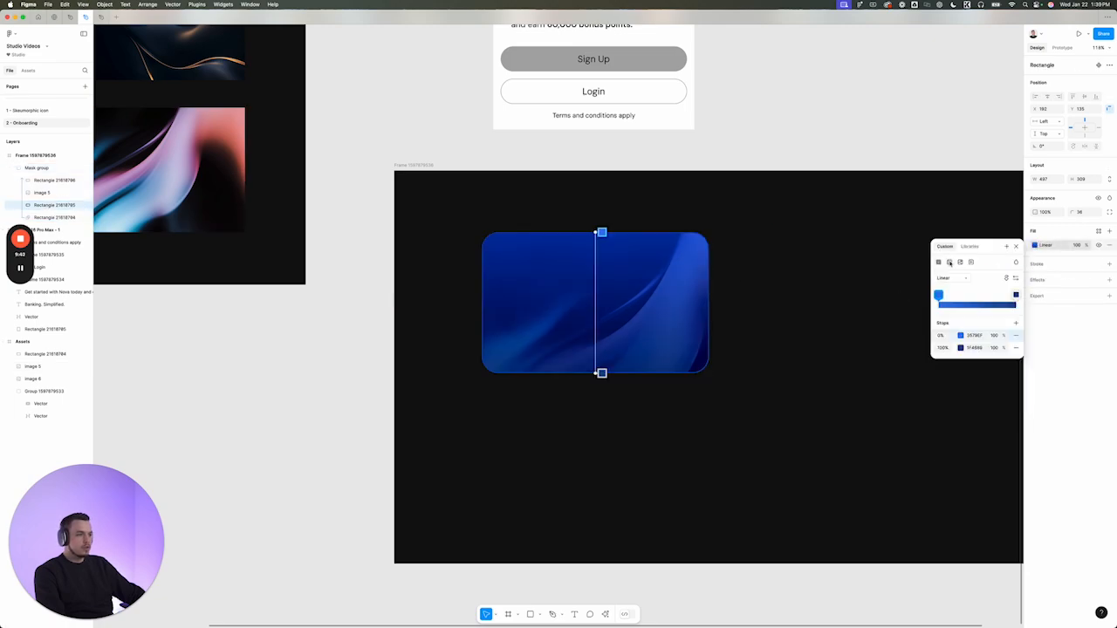
drag(604, 375, 610, 371)
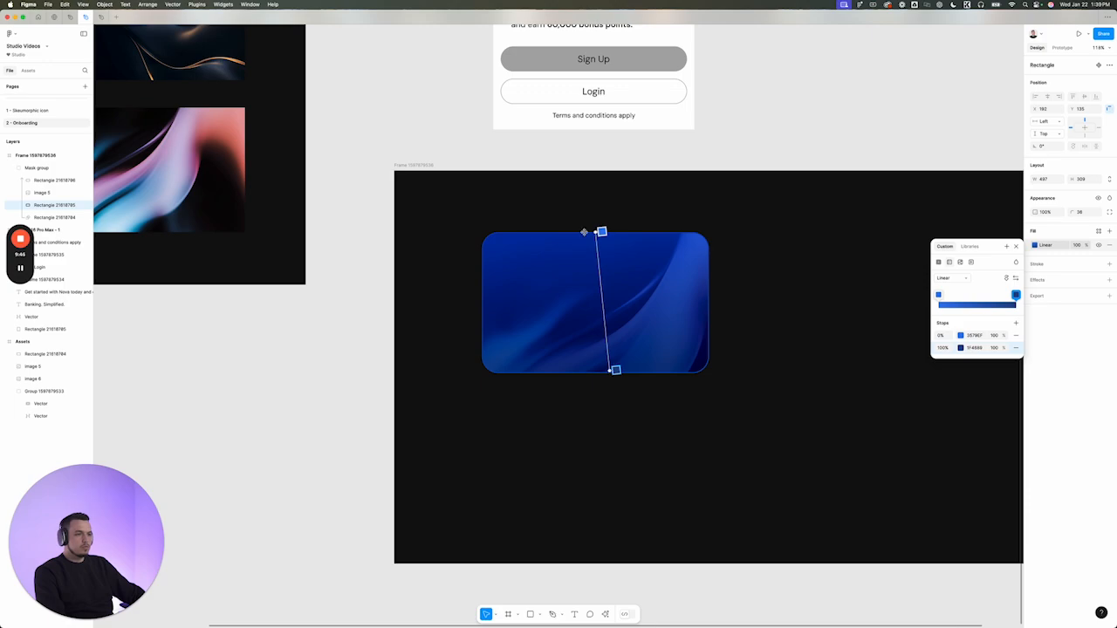
drag(584, 231, 563, 227)
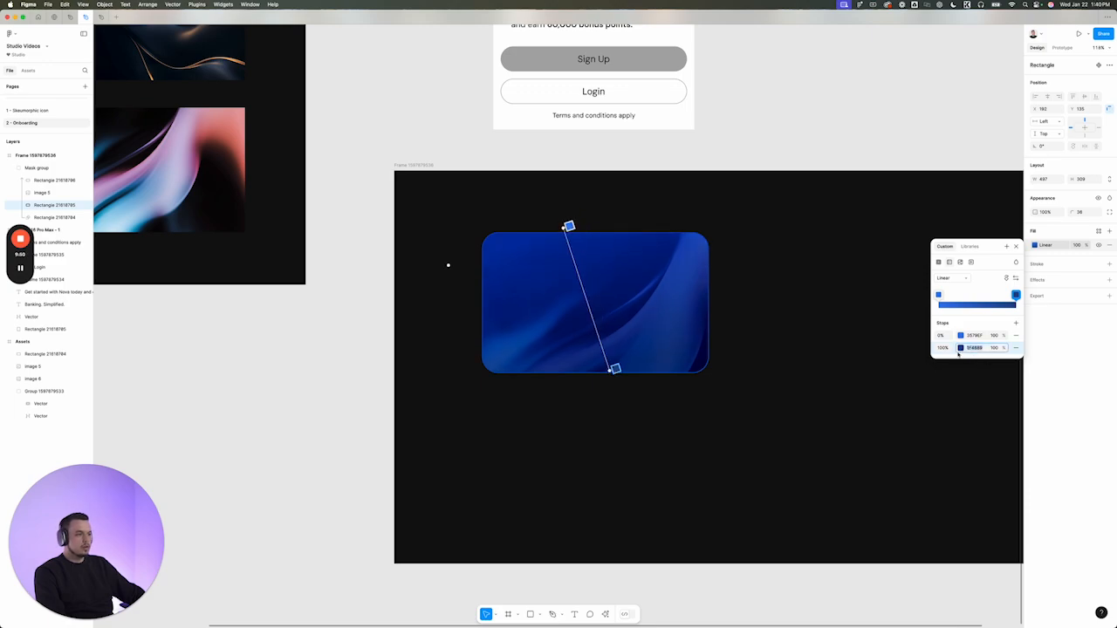
Set the base rectangle gradient's 100% stop to a more saturated blue, about 0D44A4
click(961, 347)
drag(916, 402, 924, 393)
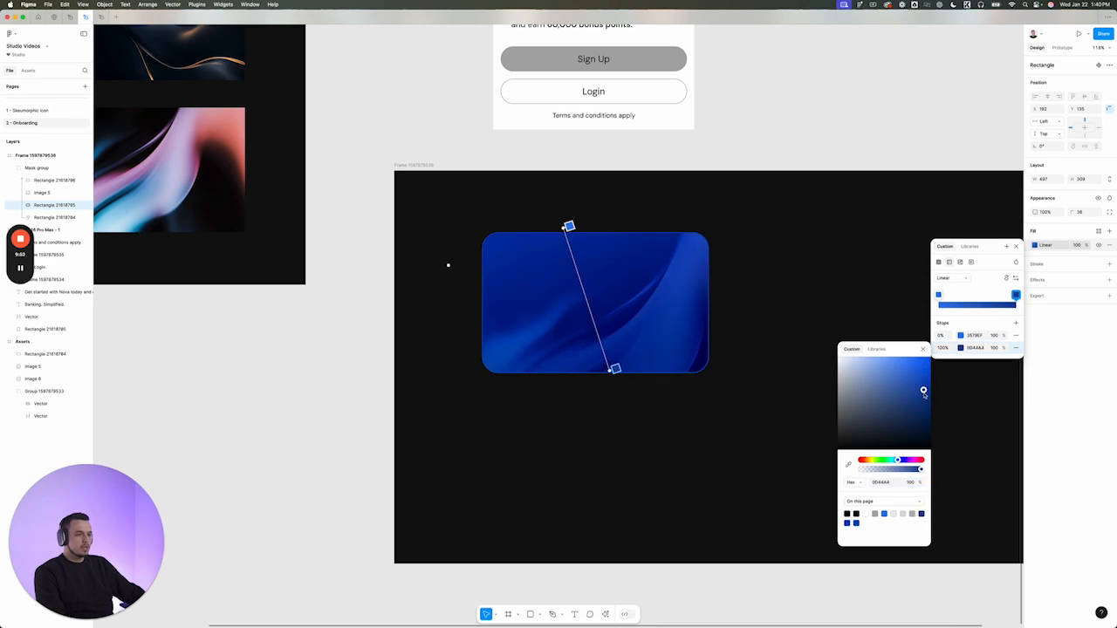
click(748, 309)
click(750, 305)
Copy the Nova logo and chip group from the assets board into the card's dark frame and ungroup it
scroll(751, 302, down, 5)
scroll(752, 302, up, 1)
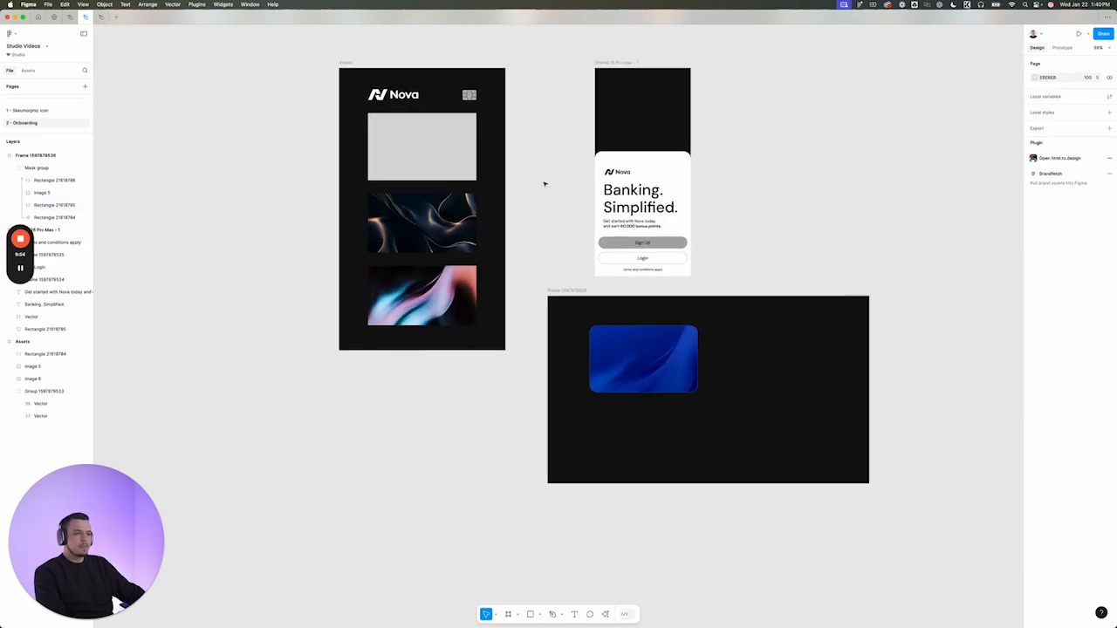
click(474, 98)
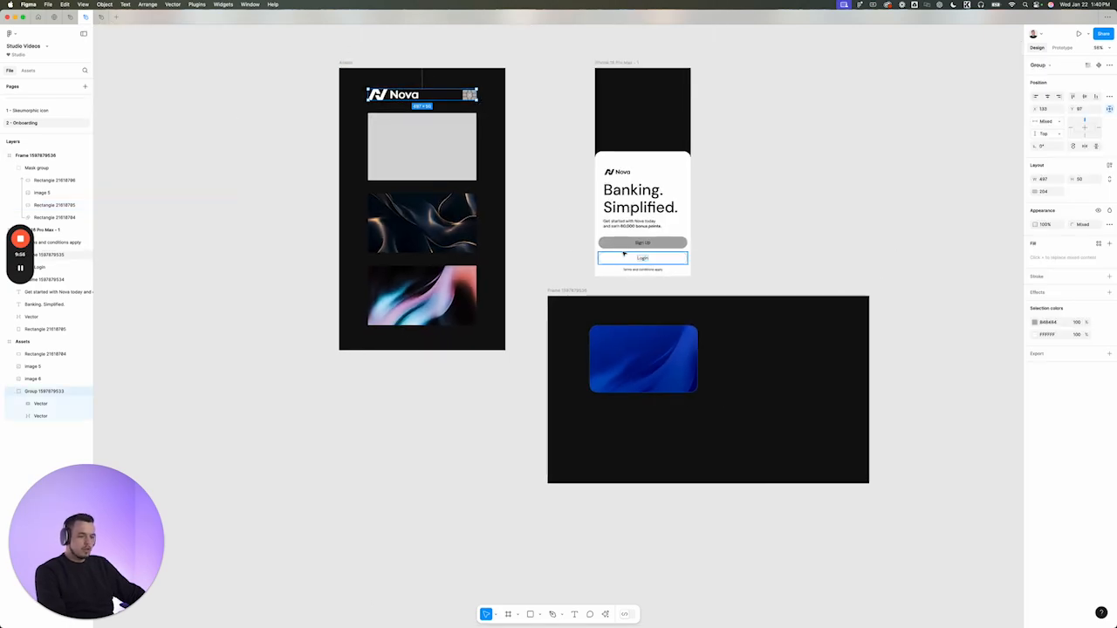
scroll(721, 366, up, 1)
scroll(721, 366, up, 5)
key(ctrl+v)
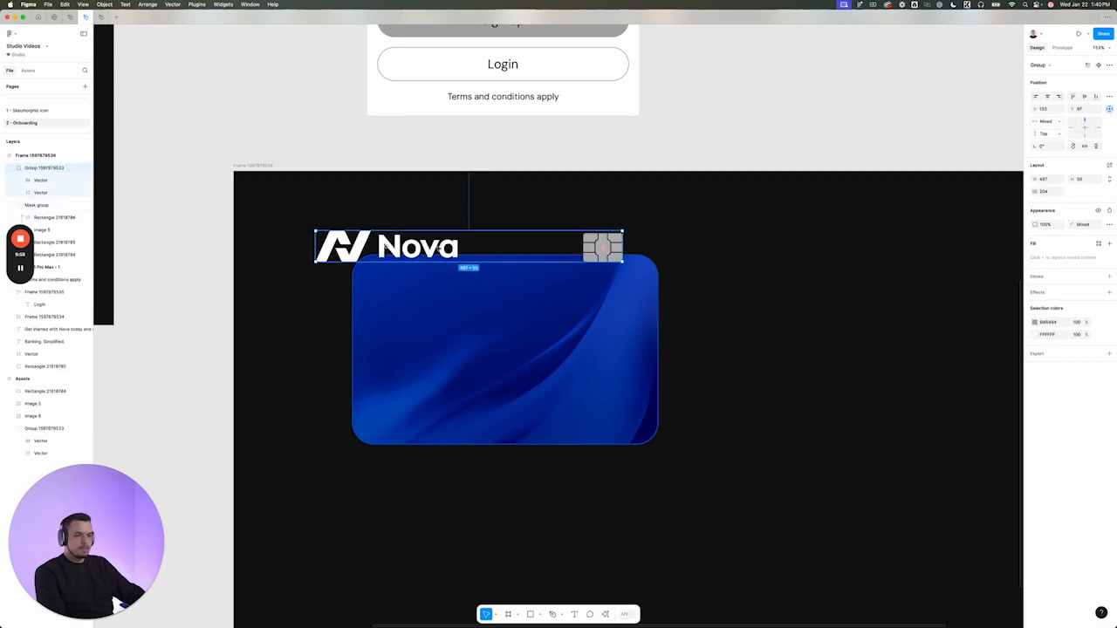
key(super+shift+g)
click(701, 246)
Move the chip onto the left side of the card, slightly above its vertical middle
click(416, 248)
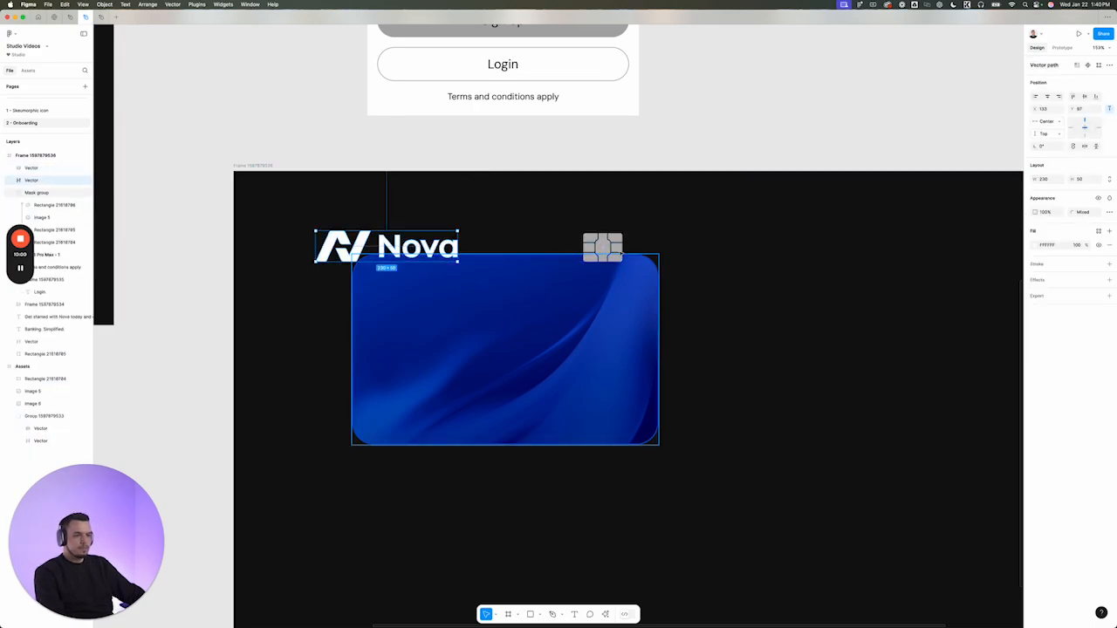
click(612, 248)
drag(612, 248, 410, 325)
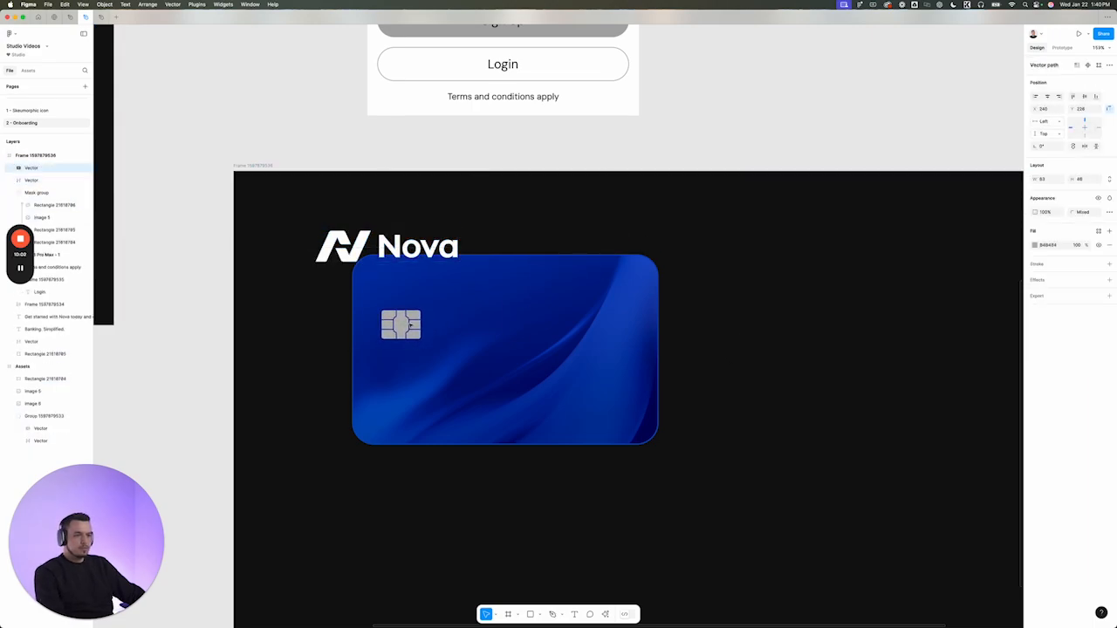
Scale the Nova logo down proportionally and place it in the card's upper-right corner
click(332, 246)
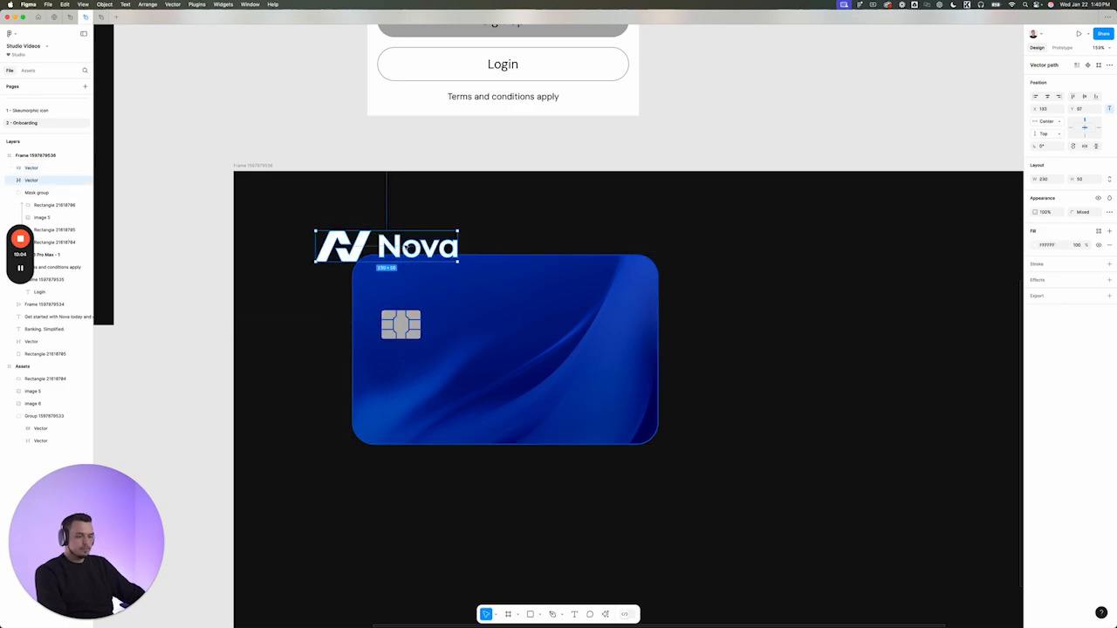
key(k)
drag(309, 243, 617, 286)
click(735, 297)
Give the chip a linear gradient fill from light grey E8E8E8 at 0% to mid grey B0B0B0 at 100%
click(409, 325)
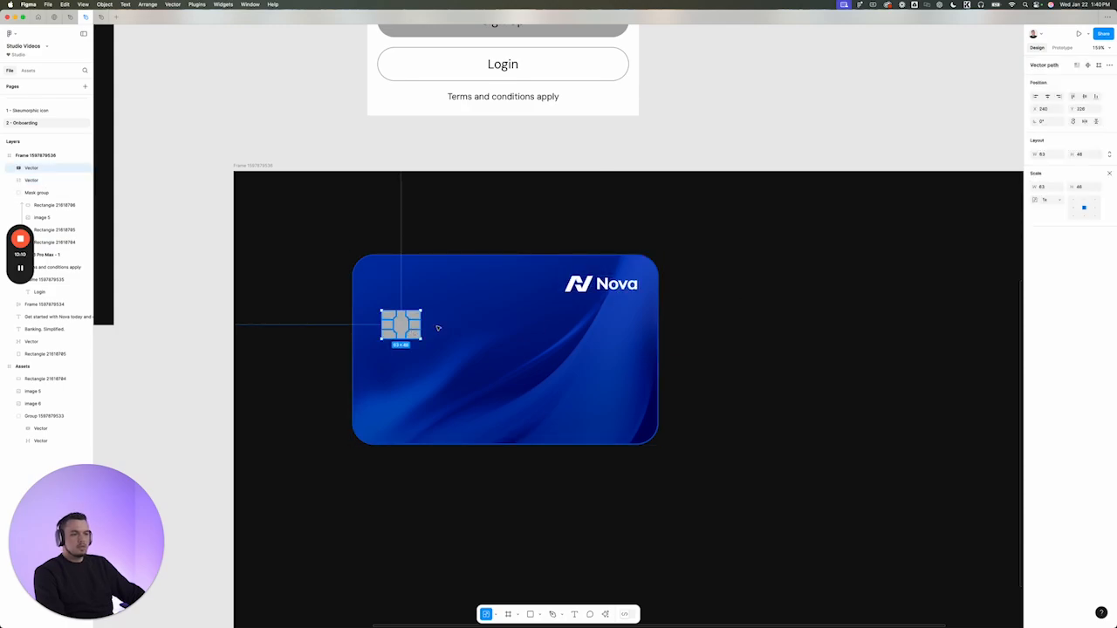
key(v)
click(1035, 246)
scroll(399, 321, up, 5)
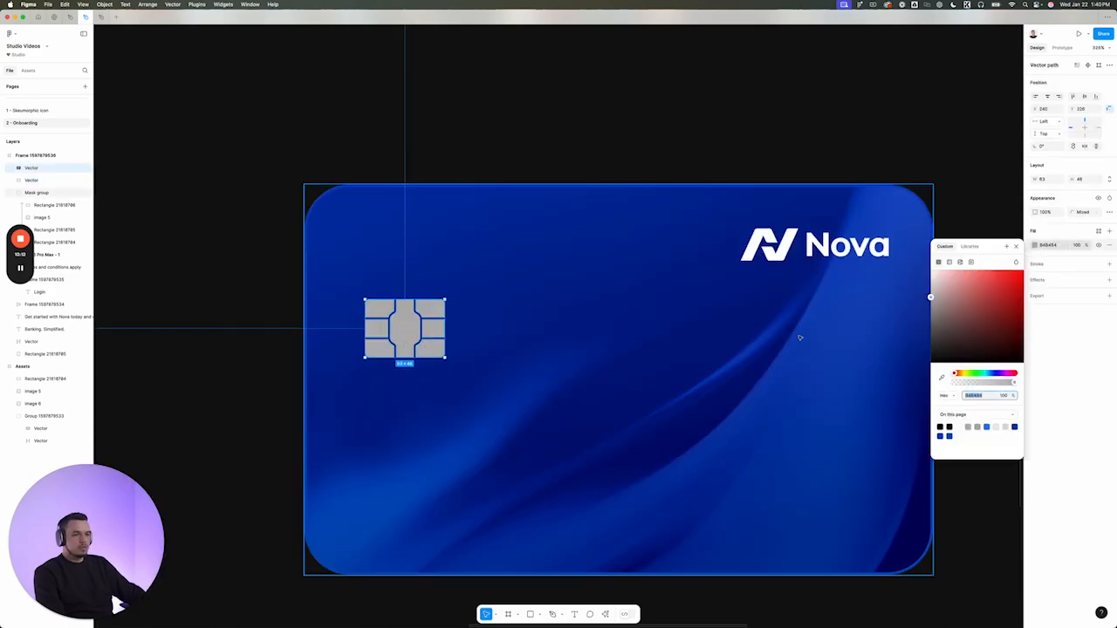
click(949, 261)
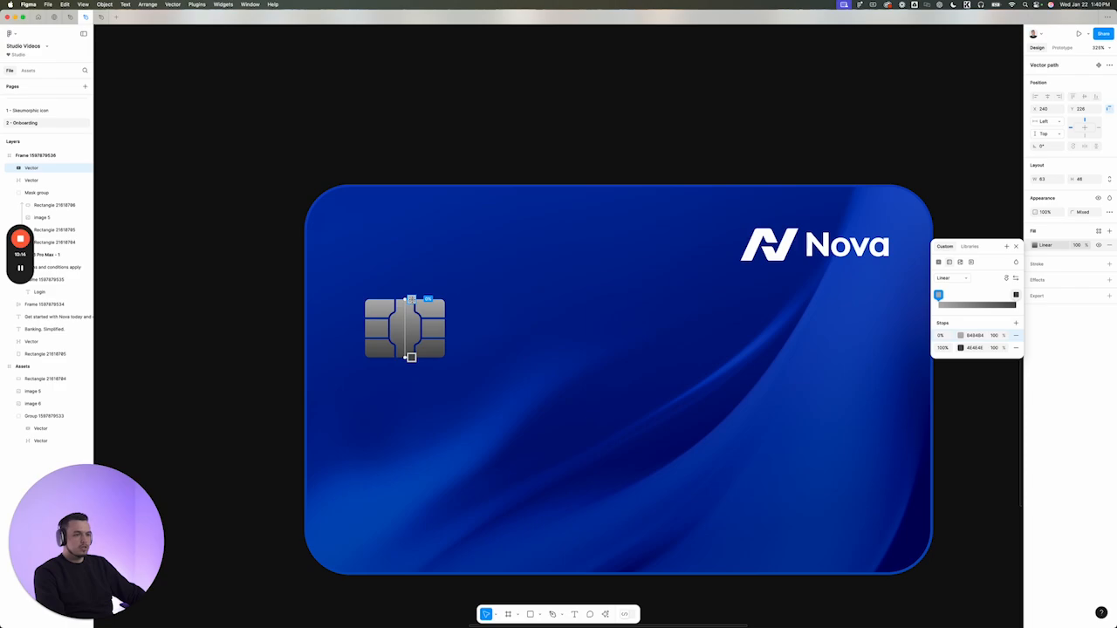
click(961, 335)
drag(838, 367, 812, 378)
click(1016, 295)
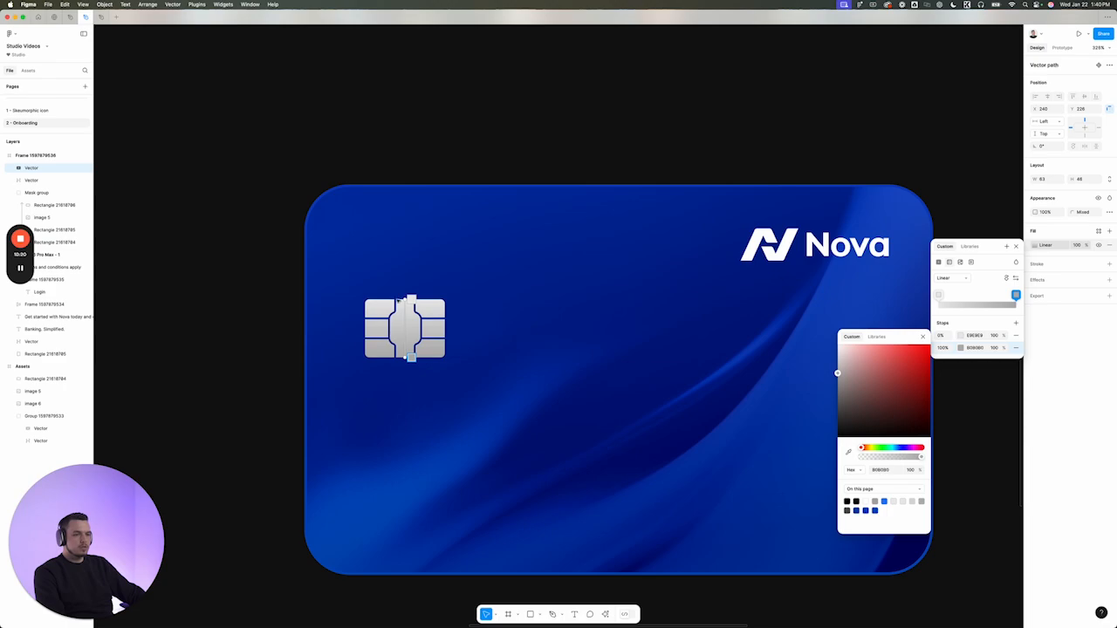
Tilt the chip's fill gradient diagonally and tint its 100% stop a cool blue-grey
drag(411, 297, 395, 294)
drag(407, 357, 420, 360)
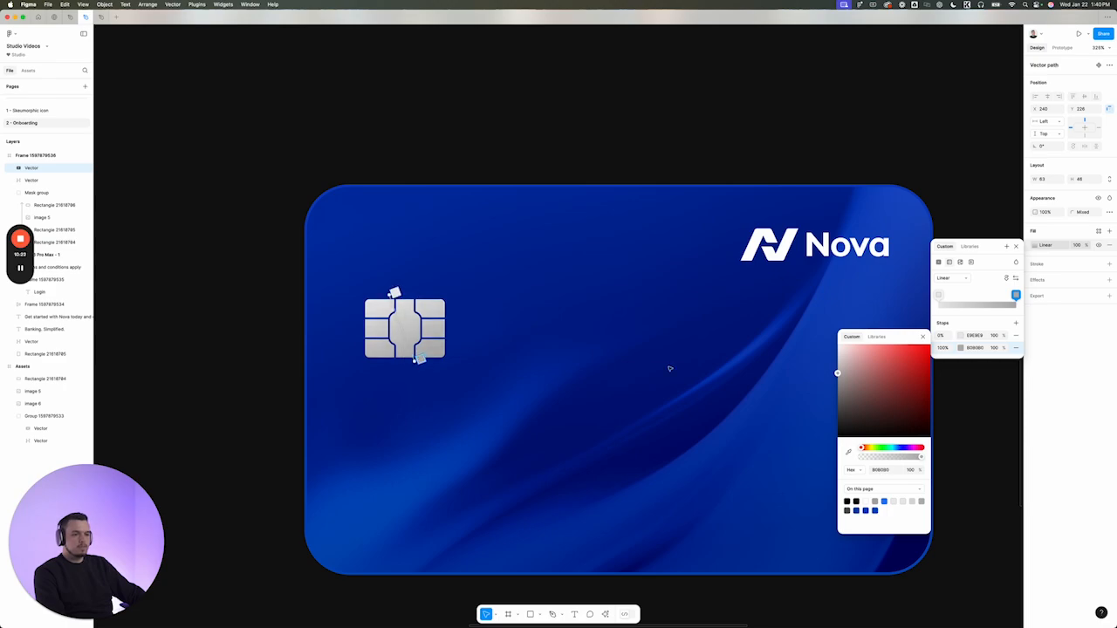
click(1015, 297)
click(961, 348)
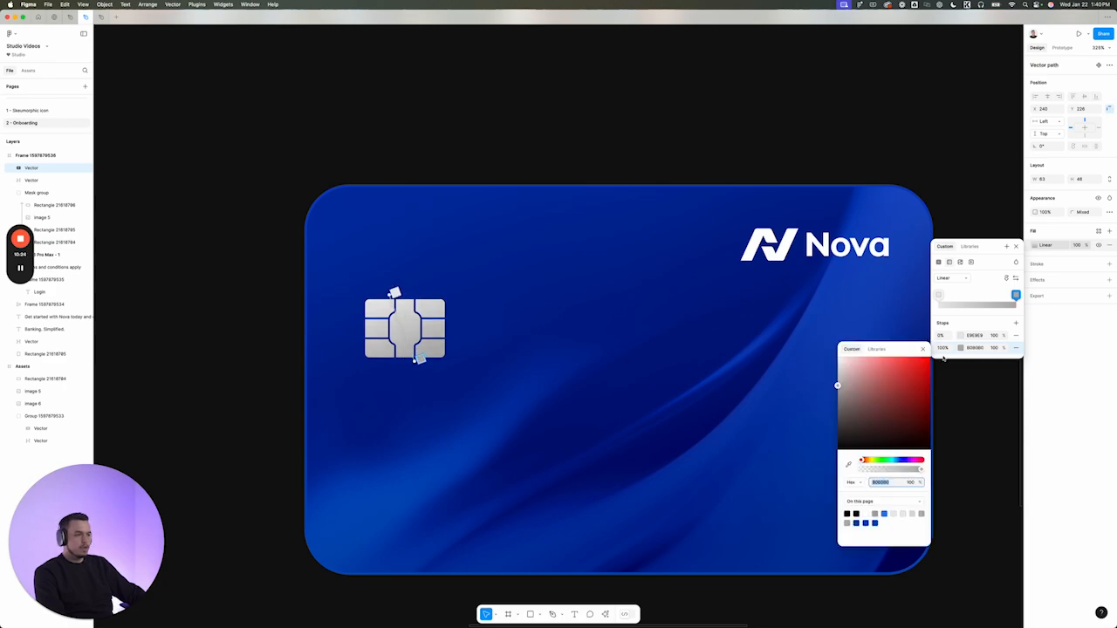
click(896, 461)
click(848, 393)
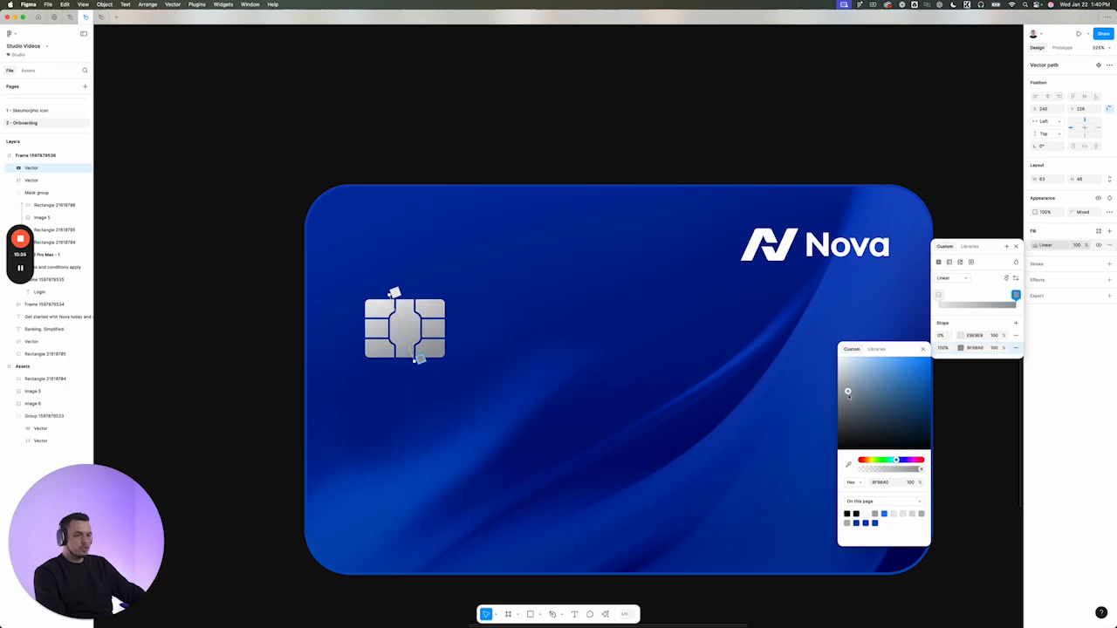
Tint the 0% stop of the chip's fill gradient to the cool near-white EEF0F3
click(393, 294)
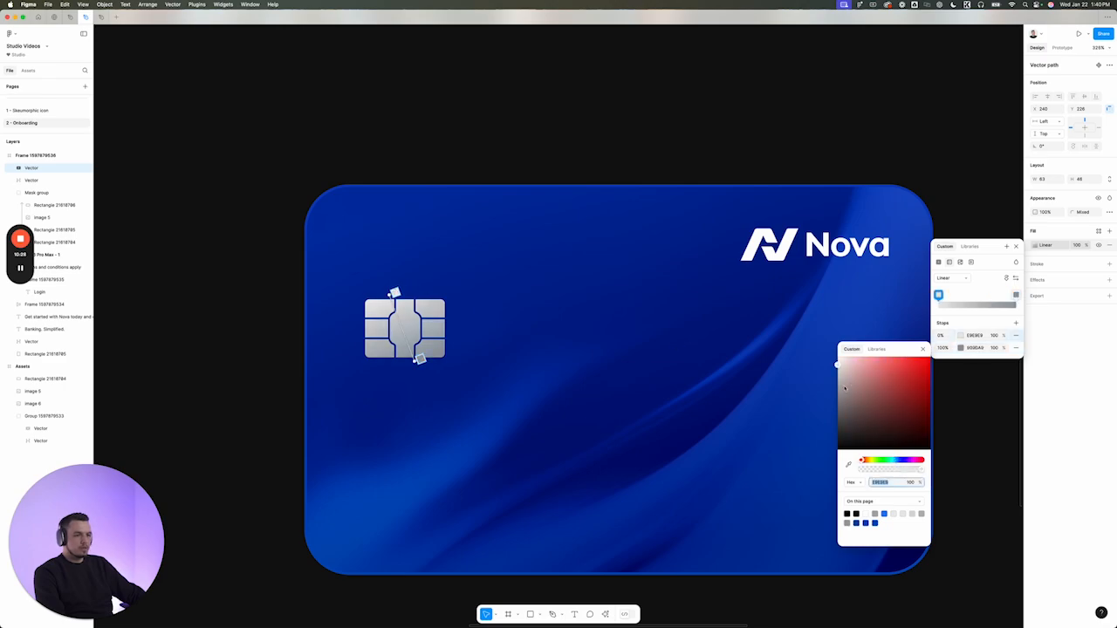
click(896, 461)
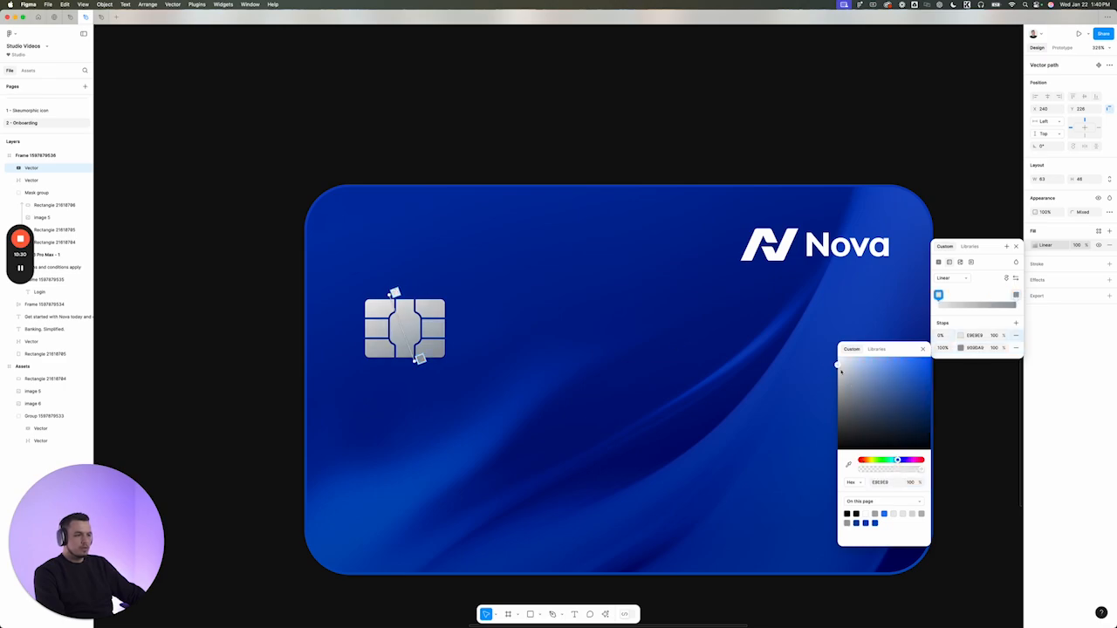
drag(841, 368, 840, 363)
scroll(433, 309, down, 2)
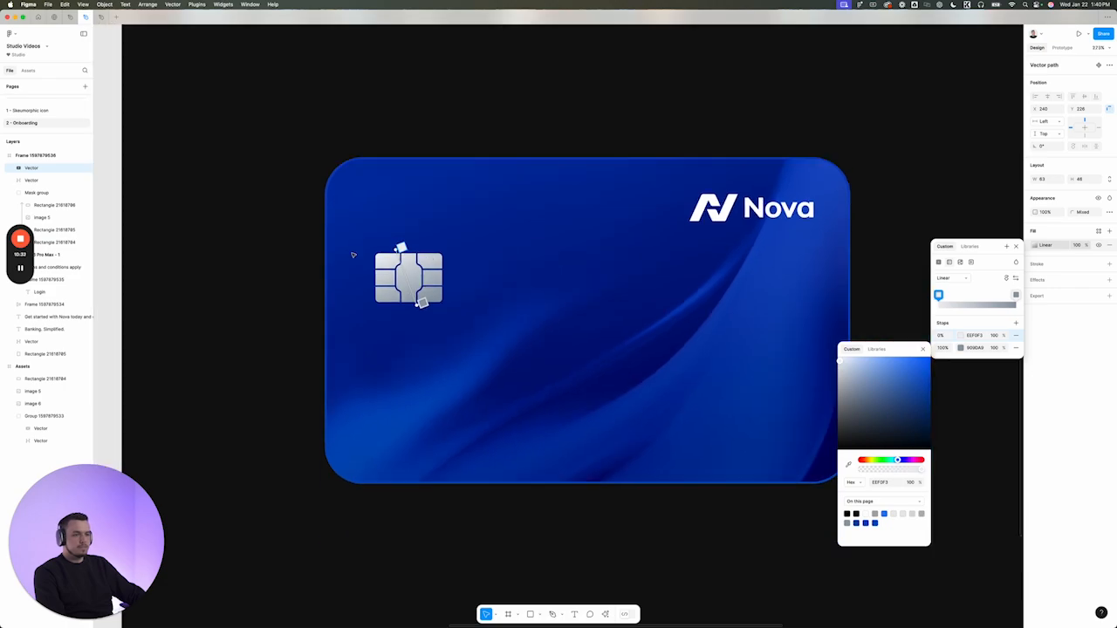
scroll(351, 250, up, 5)
click(284, 258)
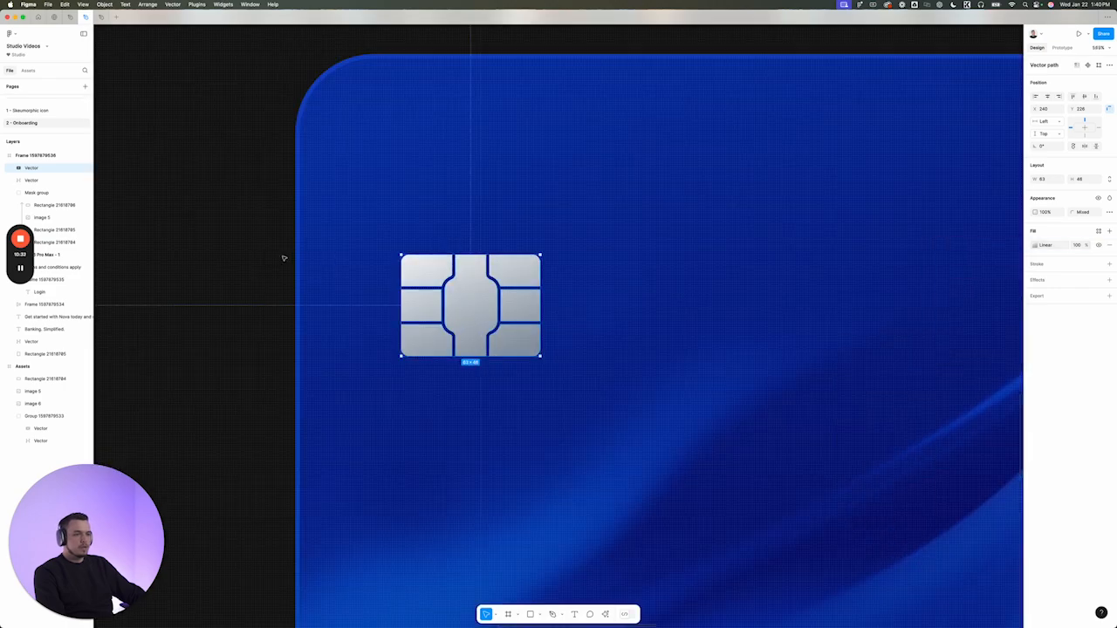
Add an inside stroke to the chip using a copy of its linear fill gradient
click(1109, 265)
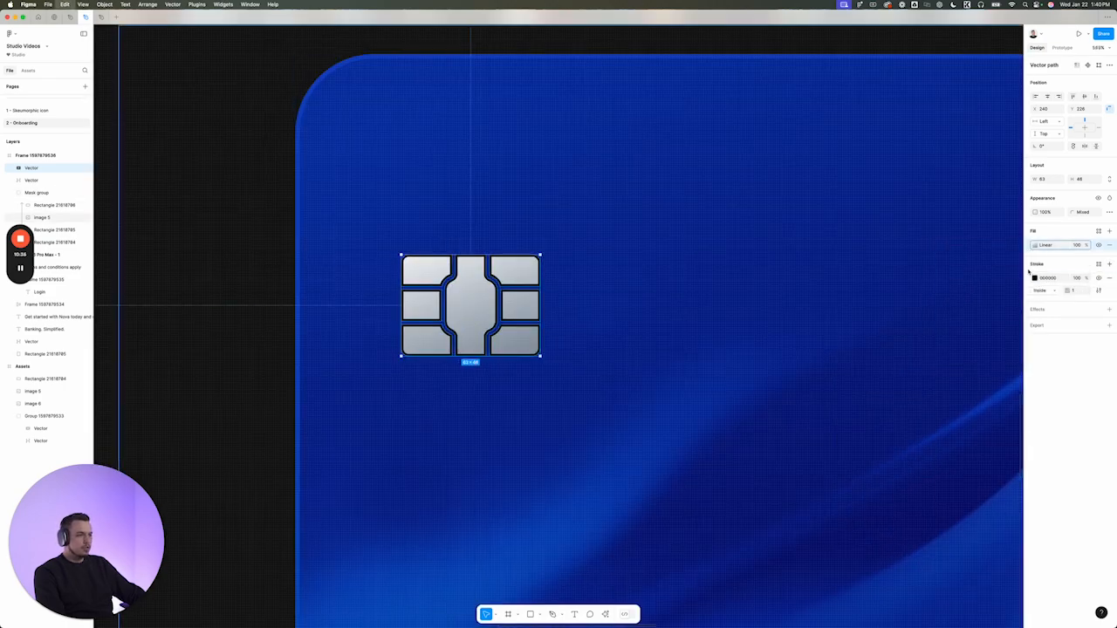
click(1029, 277)
key(super+v)
click(1110, 290)
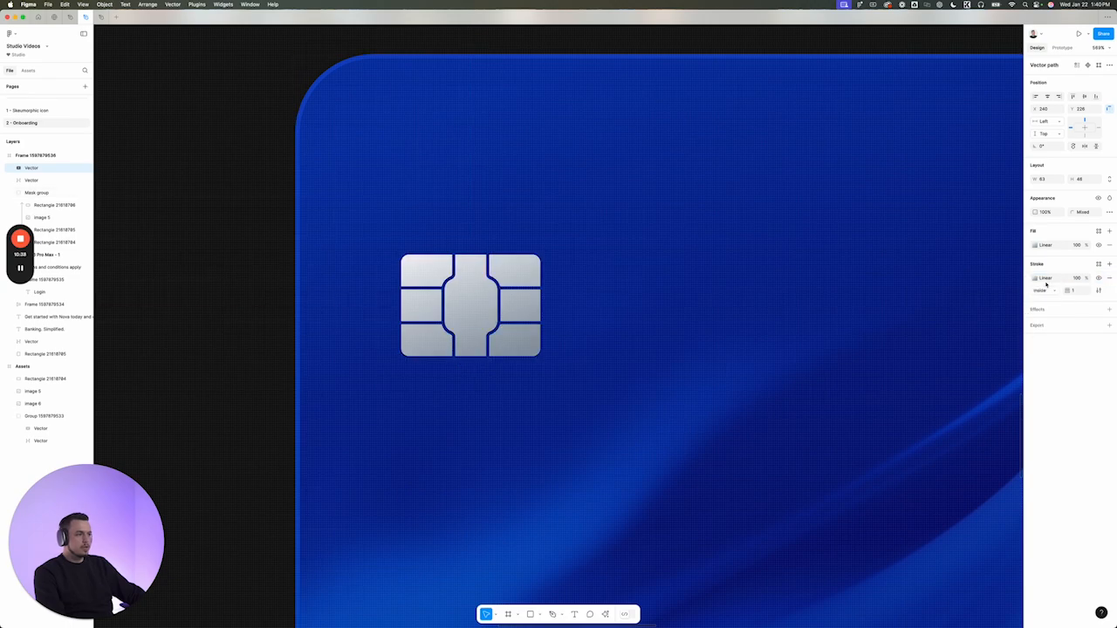
click(1035, 279)
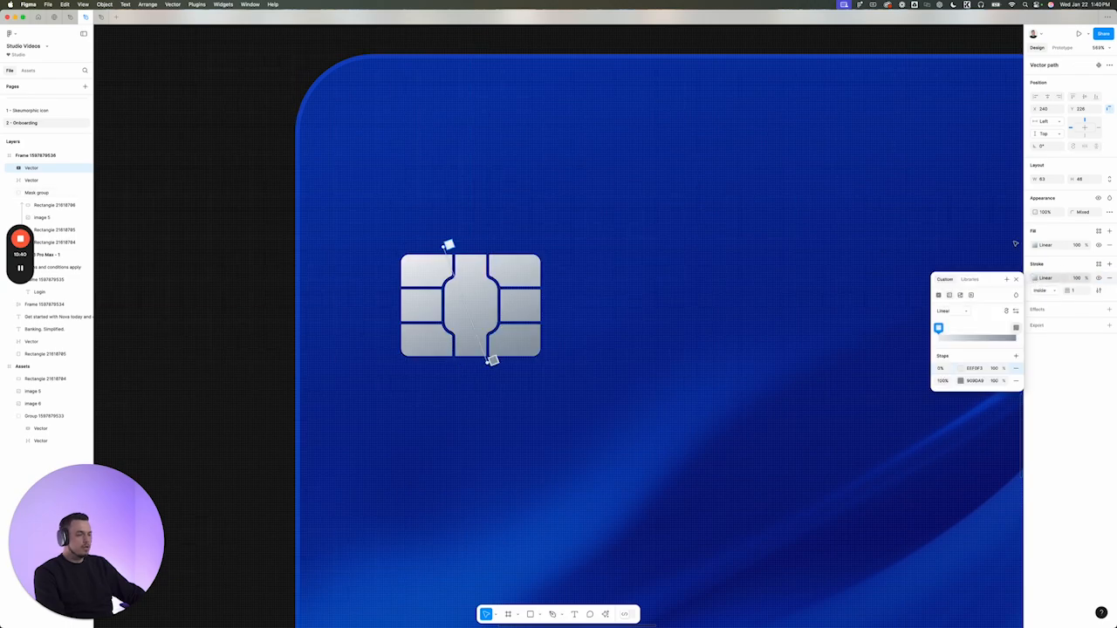
Recolour the chip's stroke gradient from FFFFFF at 0% to B3BBC2 at 100% and set the stroke weight to 0.5
click(960, 368)
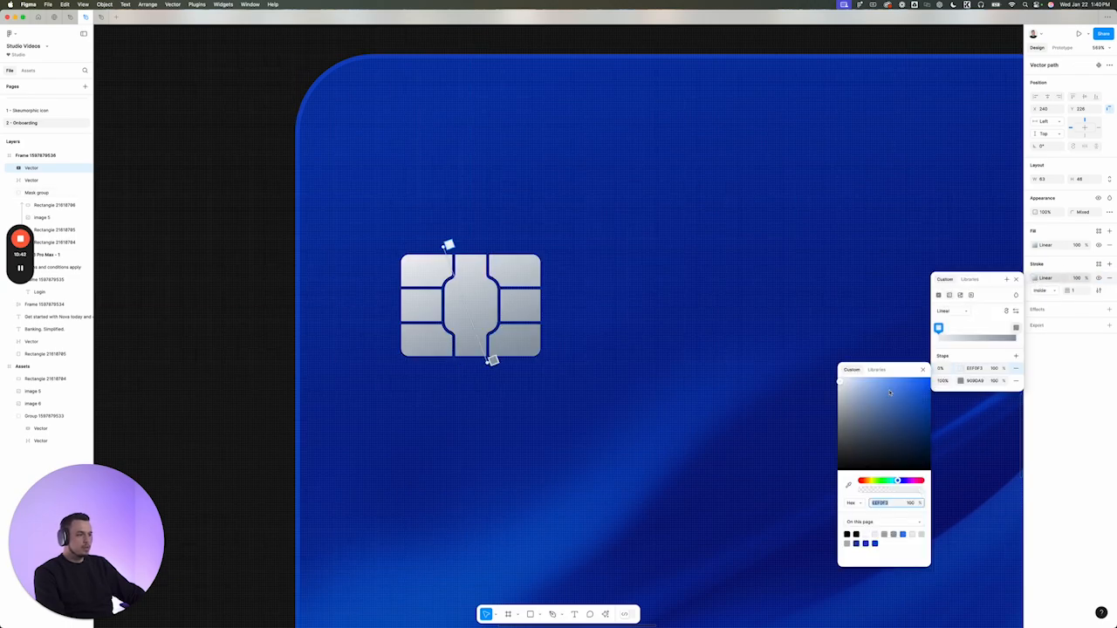
drag(843, 384, 836, 378)
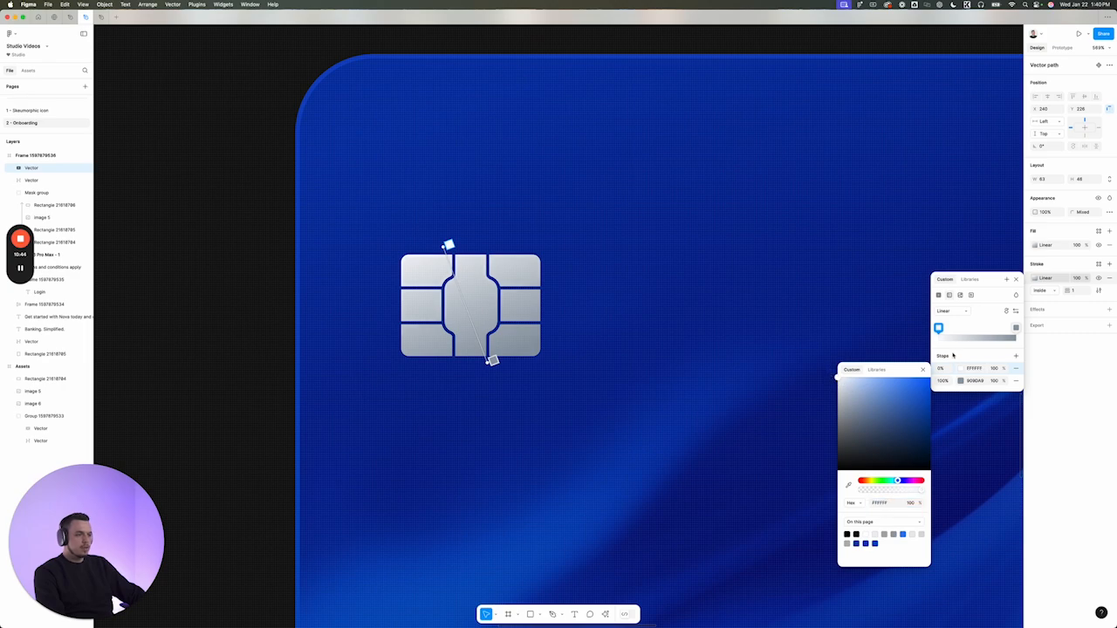
click(962, 381)
drag(846, 405, 845, 401)
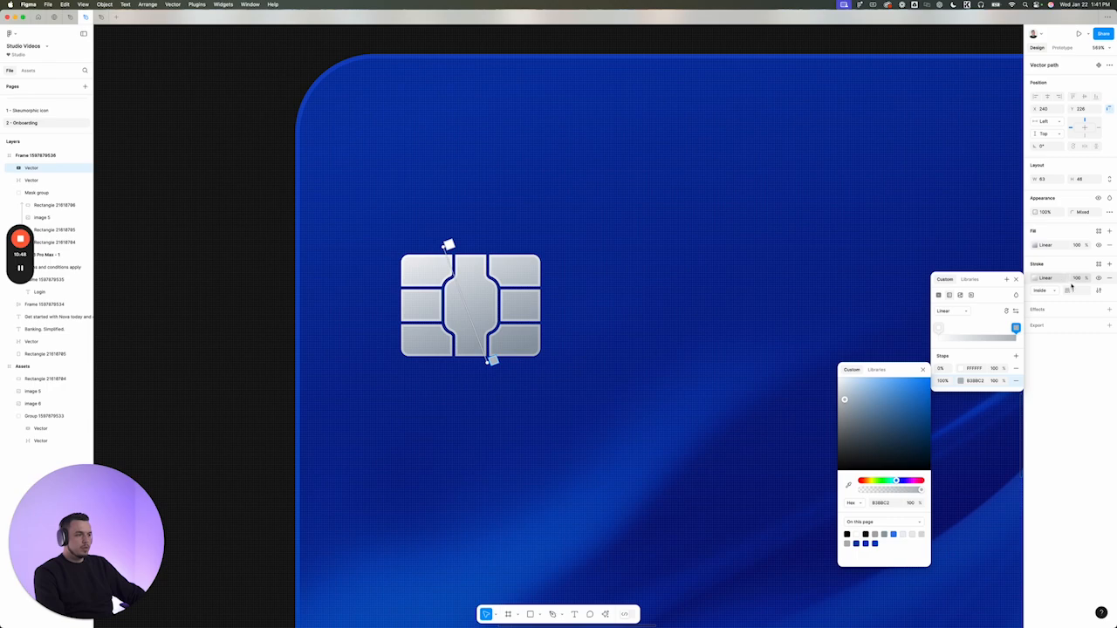
click(1079, 291)
text(0.5)
key(Return)
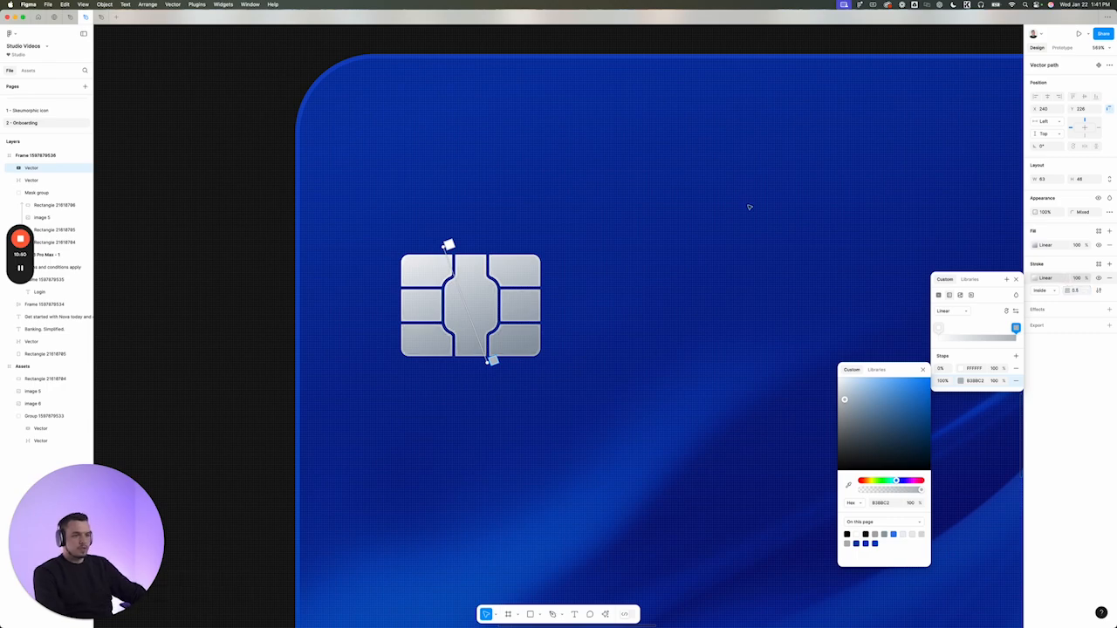
Nudge the Nova logo slightly up and to the left within the card's upper-right corner
click(247, 260)
scroll(241, 257, down, 5)
click(241, 259)
drag(301, 275, 319, 280)
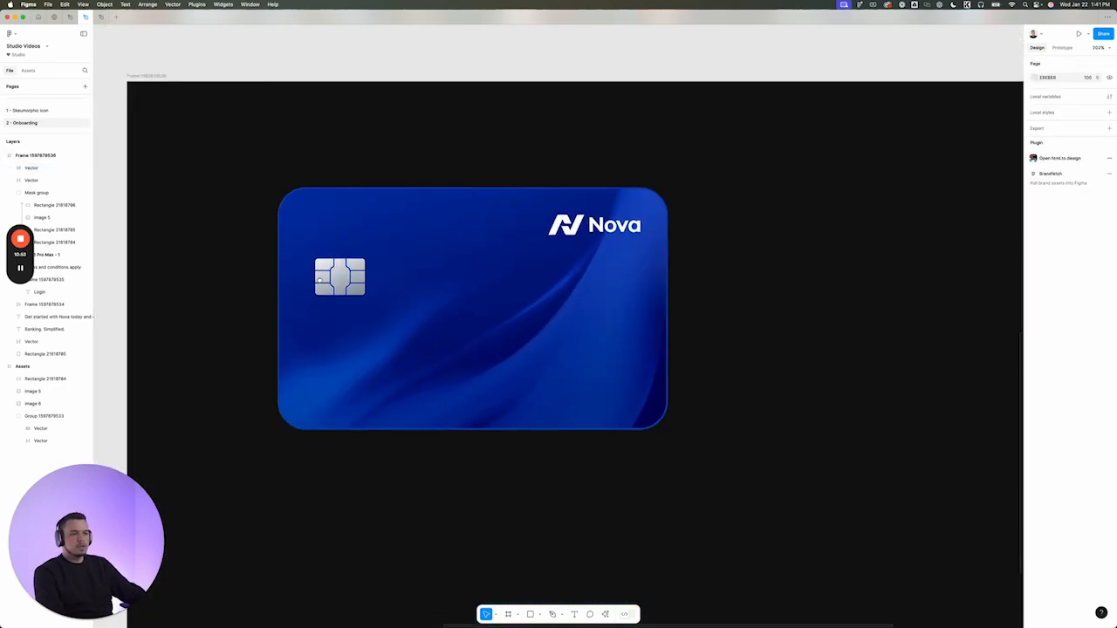
scroll(316, 275, left, 3)
scroll(311, 270, up, 2)
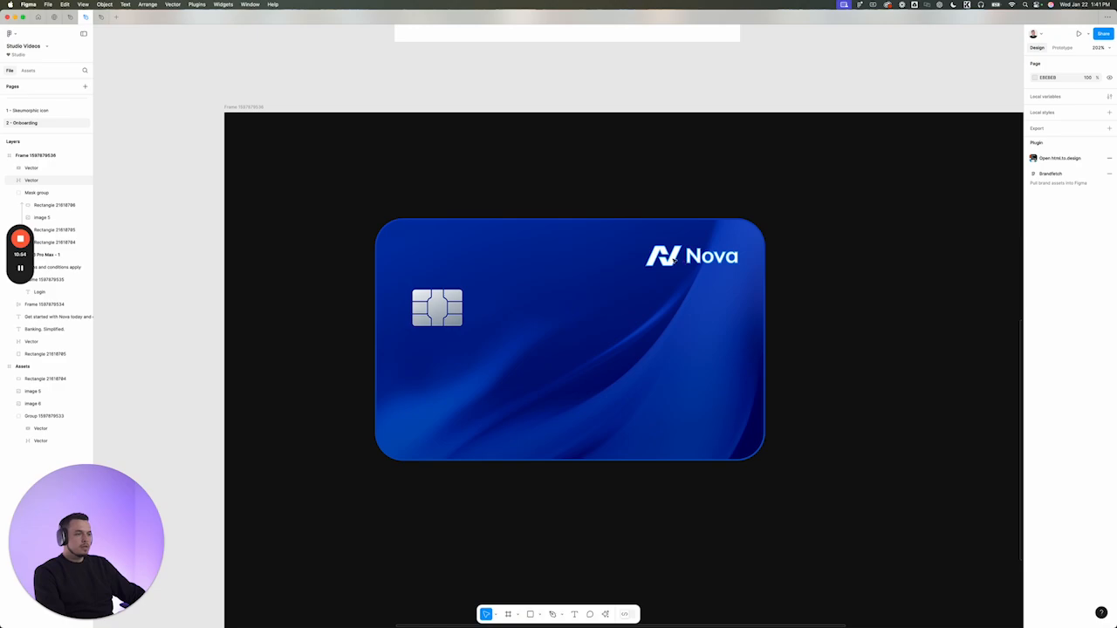
drag(673, 260, 671, 258)
Set the corner radius to 24 on the card's mask shape, gradient-filled rectangle and outline rectangle
click(442, 240)
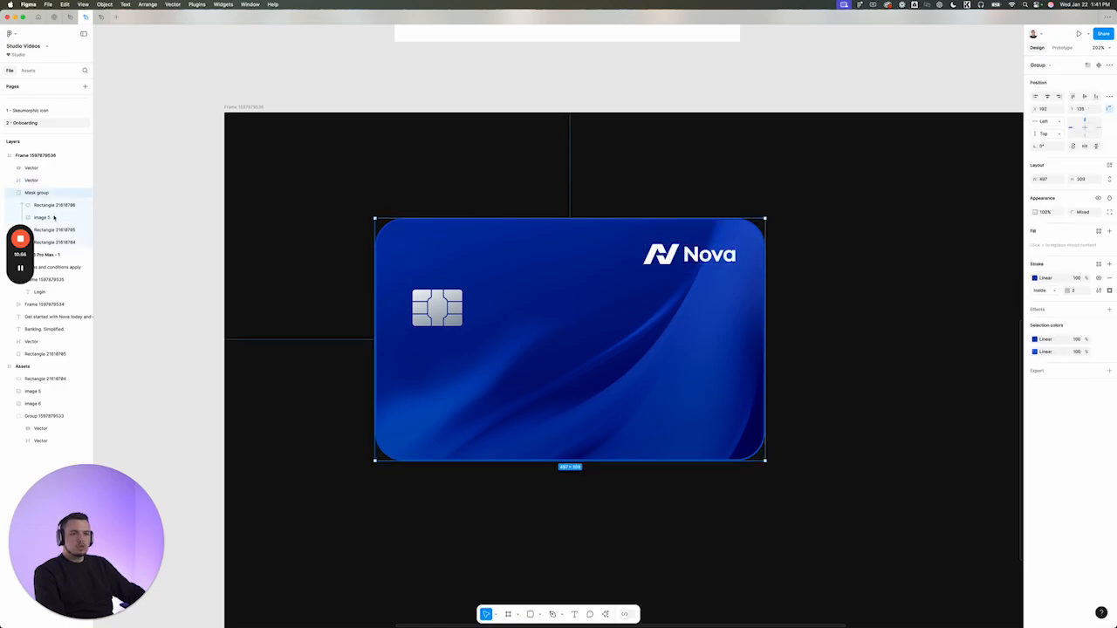
click(54, 242)
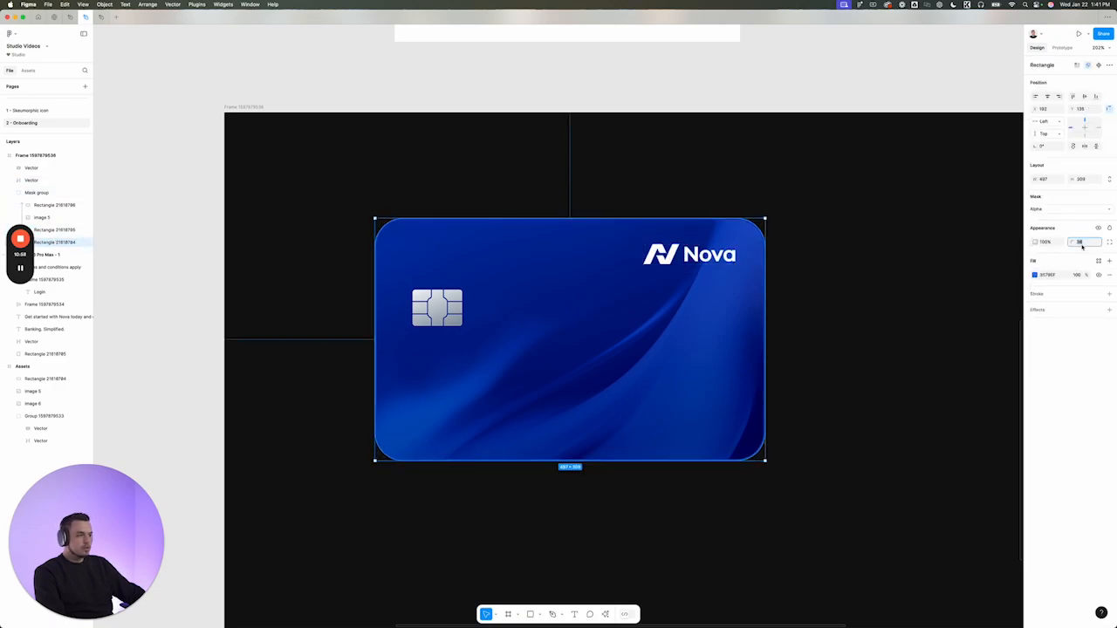
text(24)
key(Return)
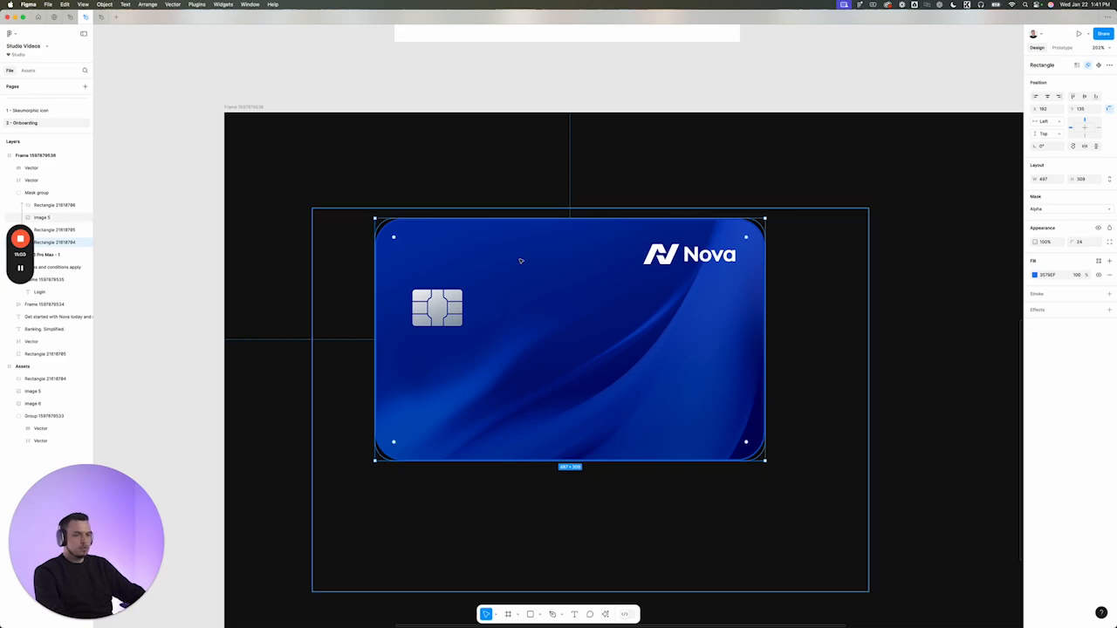
click(70, 230)
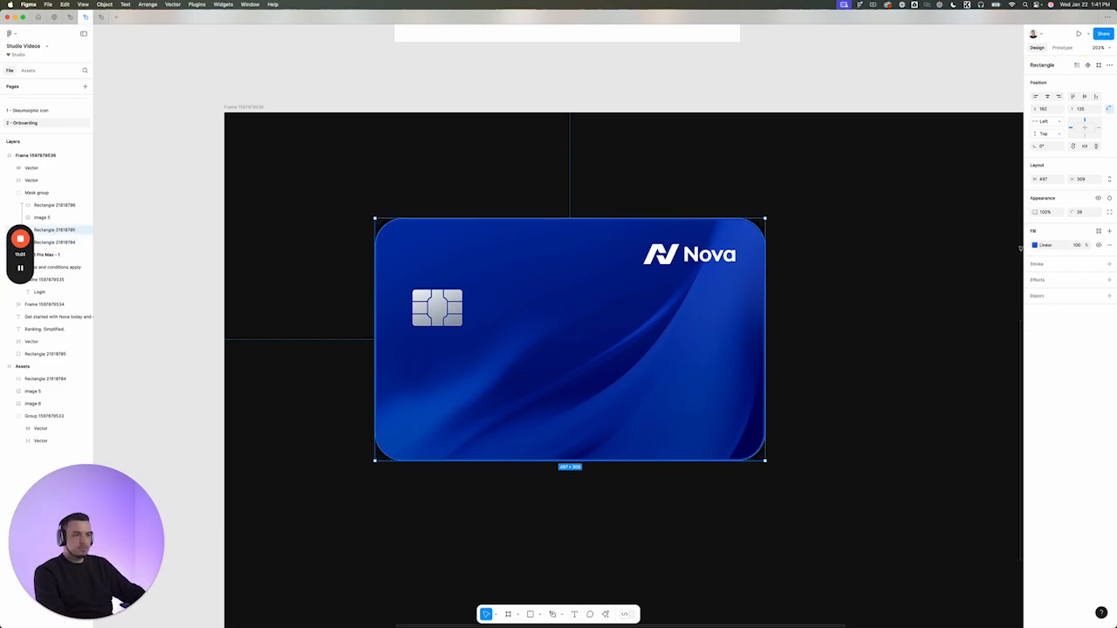
click(1080, 213)
text(24)
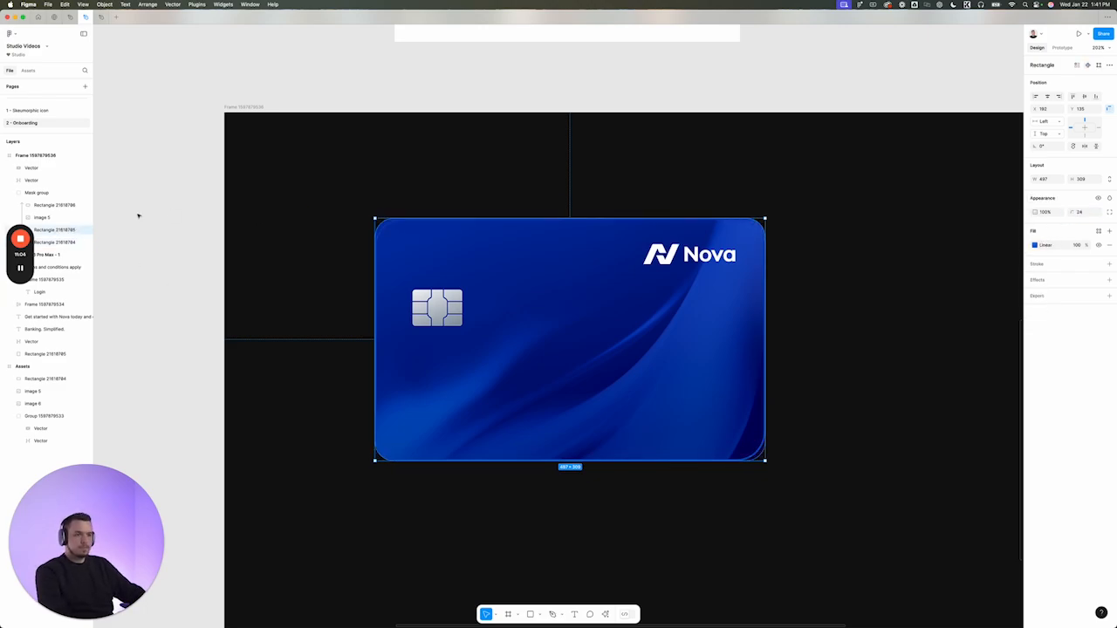
click(39, 206)
click(1086, 217)
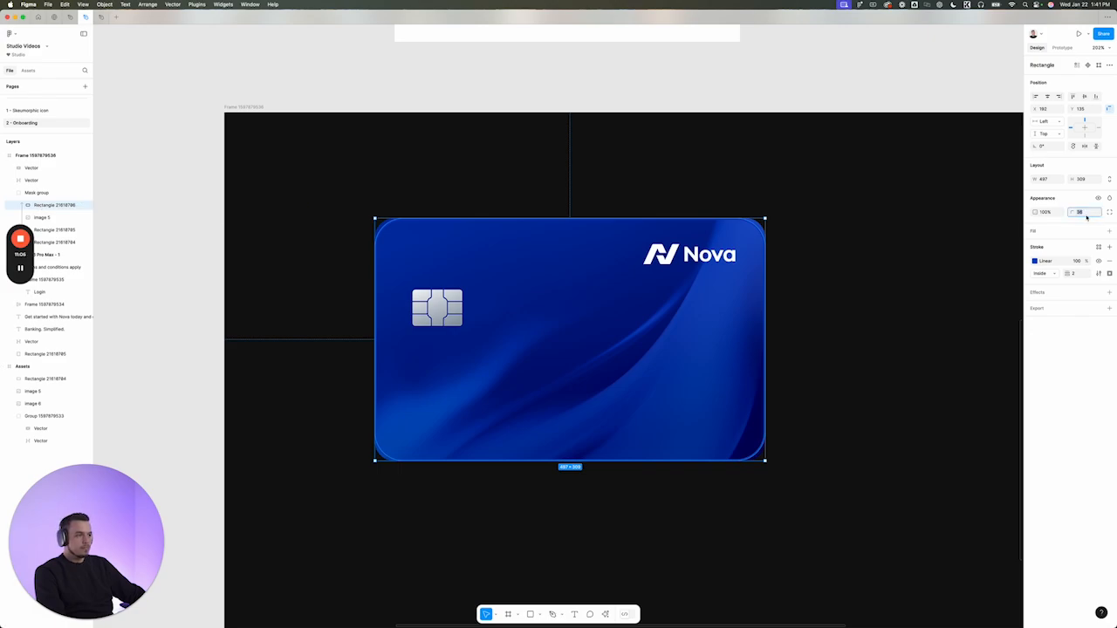
click(847, 251)
scroll(788, 242, down, 5)
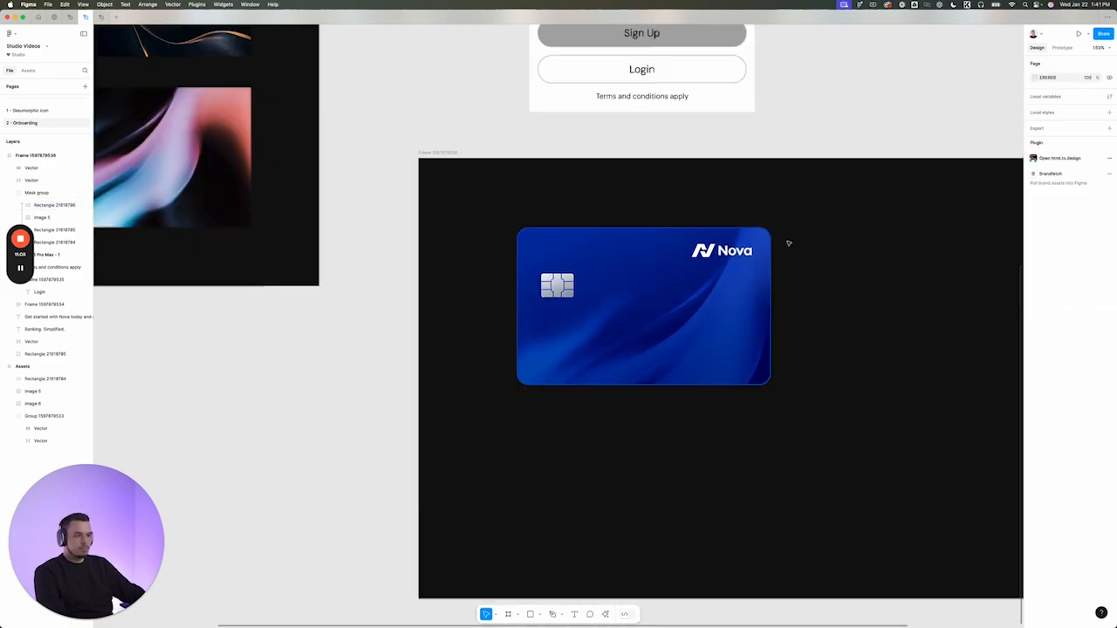
drag(850, 218, 552, 387)
scroll(561, 429, right, 3)
scroll(539, 445, left, 1)
scroll(506, 442, up, 2)
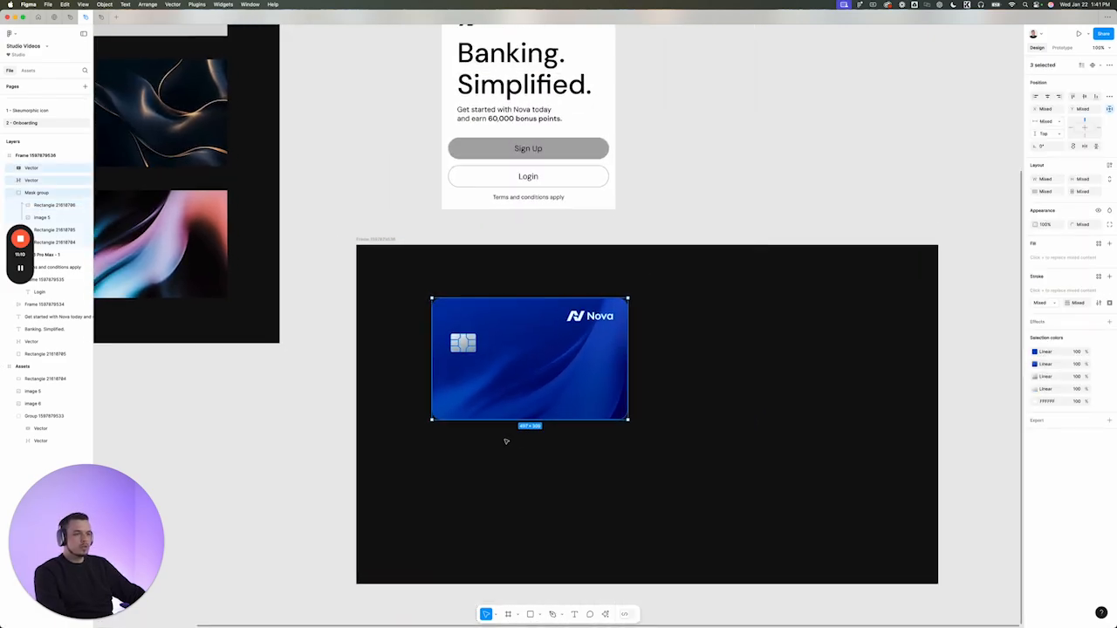
click(496, 439)
Copy the "Get started with Nova today" text from the onboarding screen and place it in the lower-left part of the card
click(504, 75)
scroll(529, 271, down, 1)
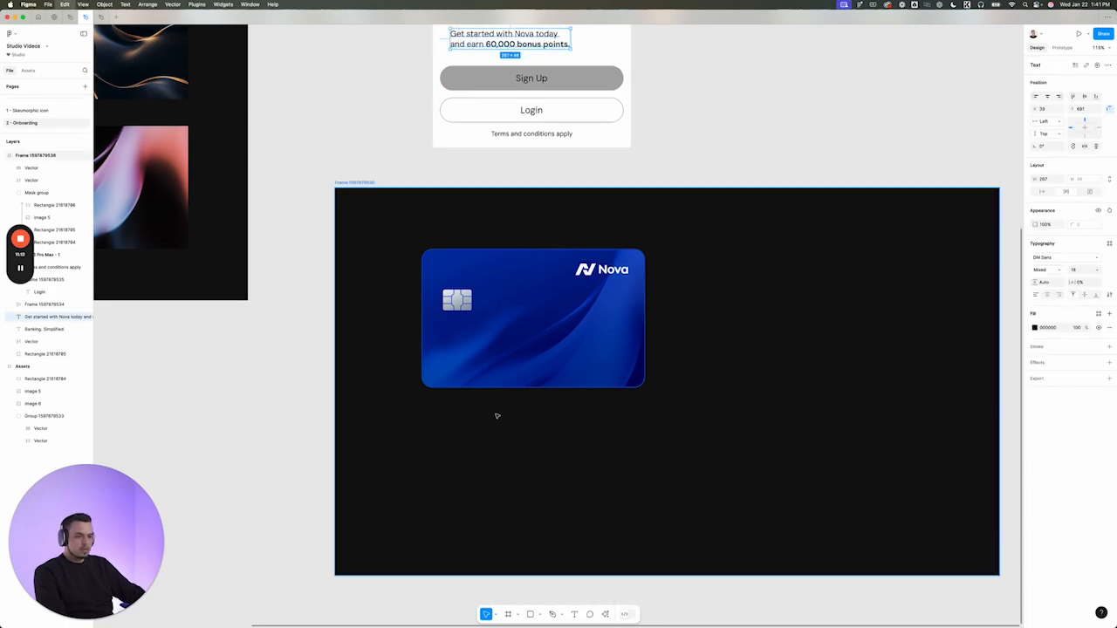
scroll(489, 442, up, 4)
click(488, 442)
key(super+v)
drag(365, 537, 518, 309)
Colour the copied card text white by sampling FFFFFF from the Nova logo and replace its wording with "Platinum"
key(i)
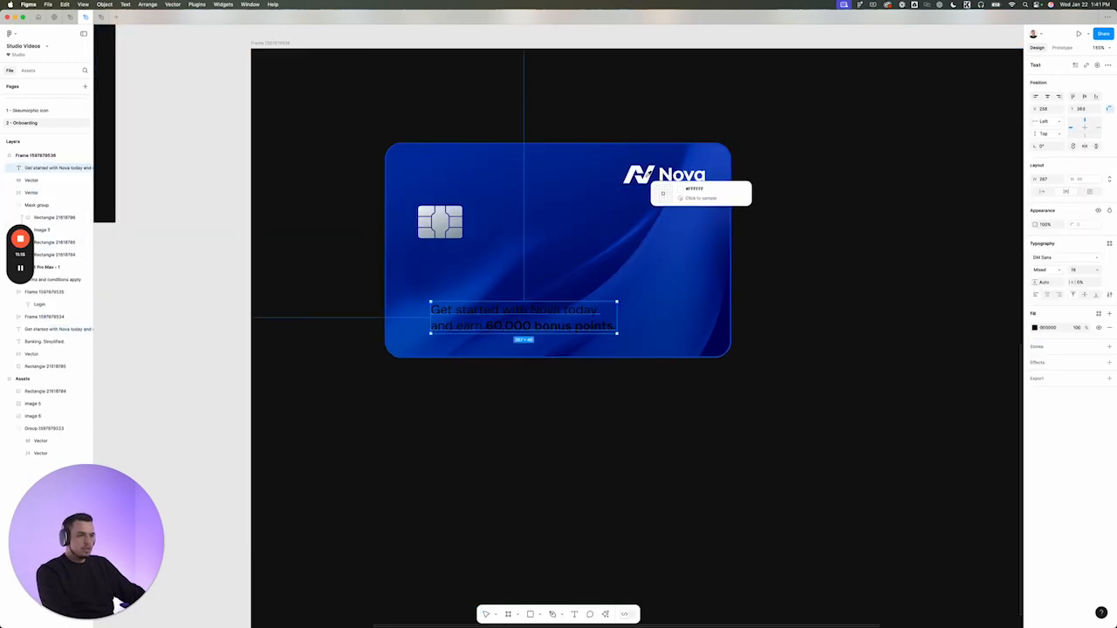
click(644, 175)
key(Return)
text(PLa)
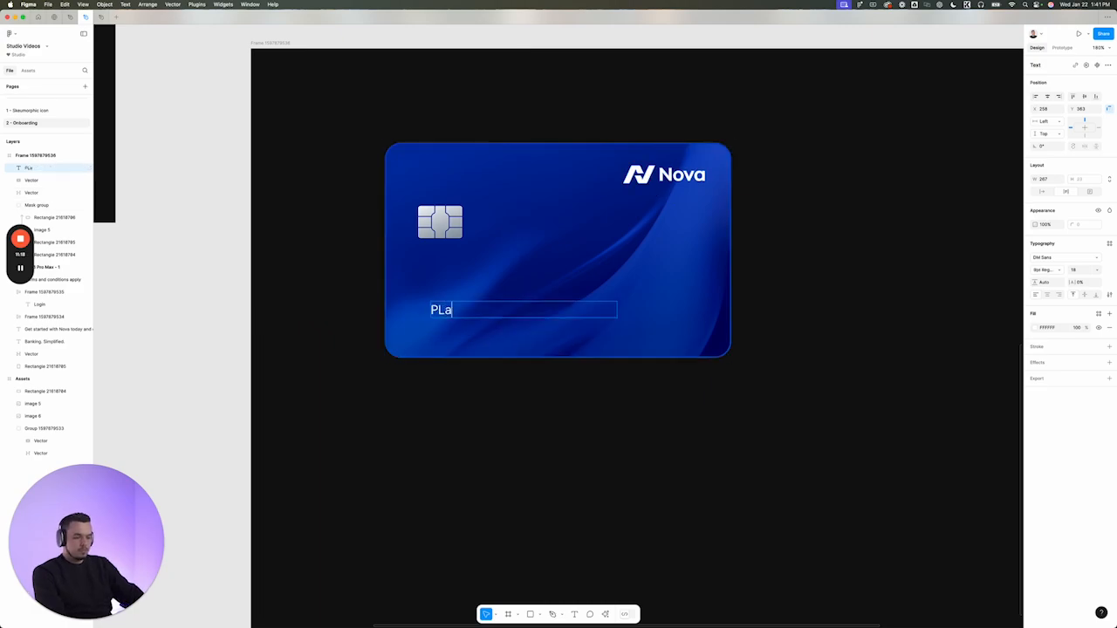
text(tinum)
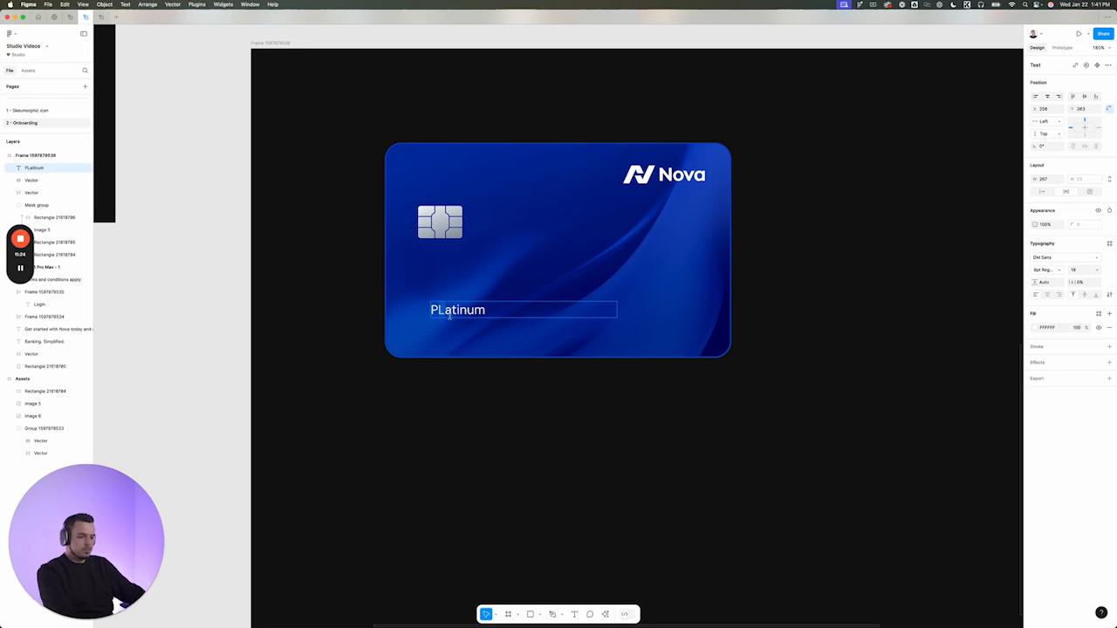
key(BackSpace)
text(l)
click(513, 384)
Format the Platinum text as 24 px, uppercase and Bold
click(488, 312)
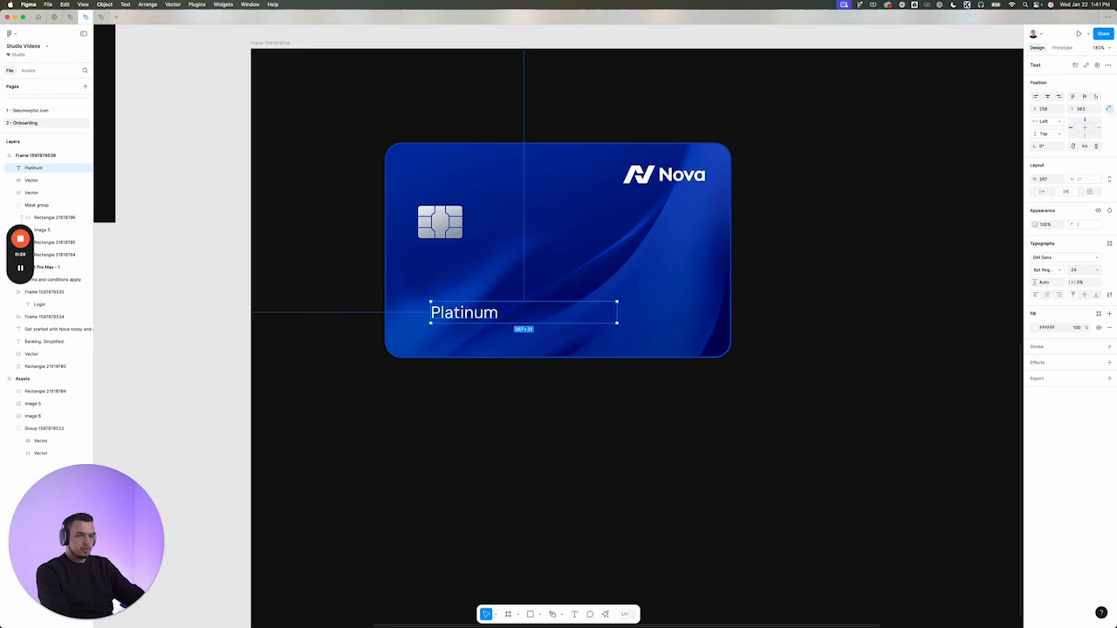
text(24)
key(Return)
click(1109, 297)
click(984, 391)
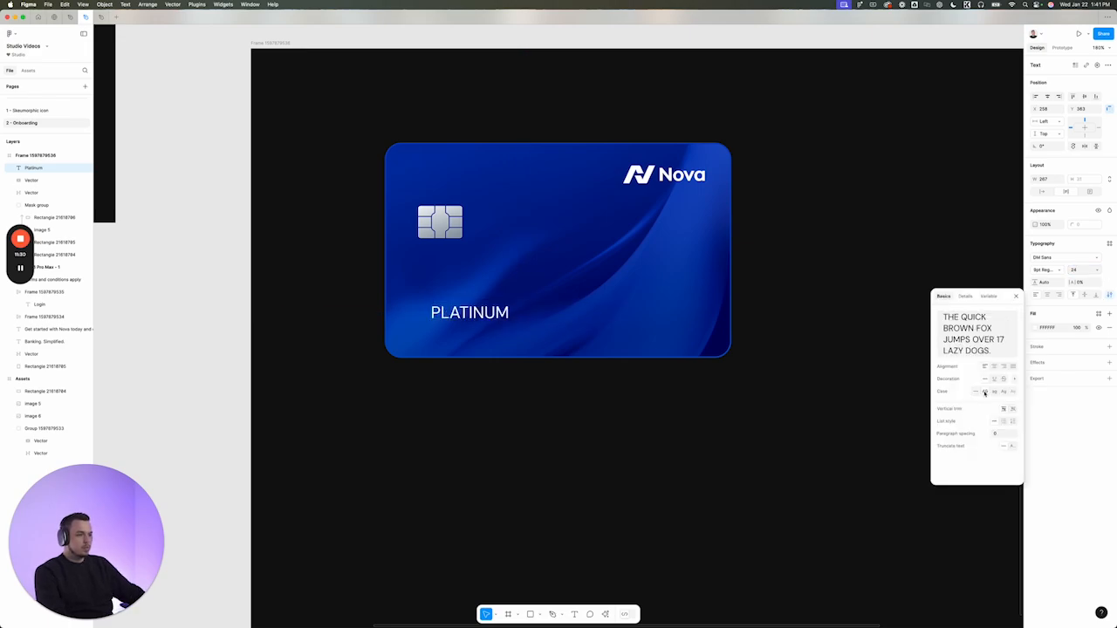
click(1047, 272)
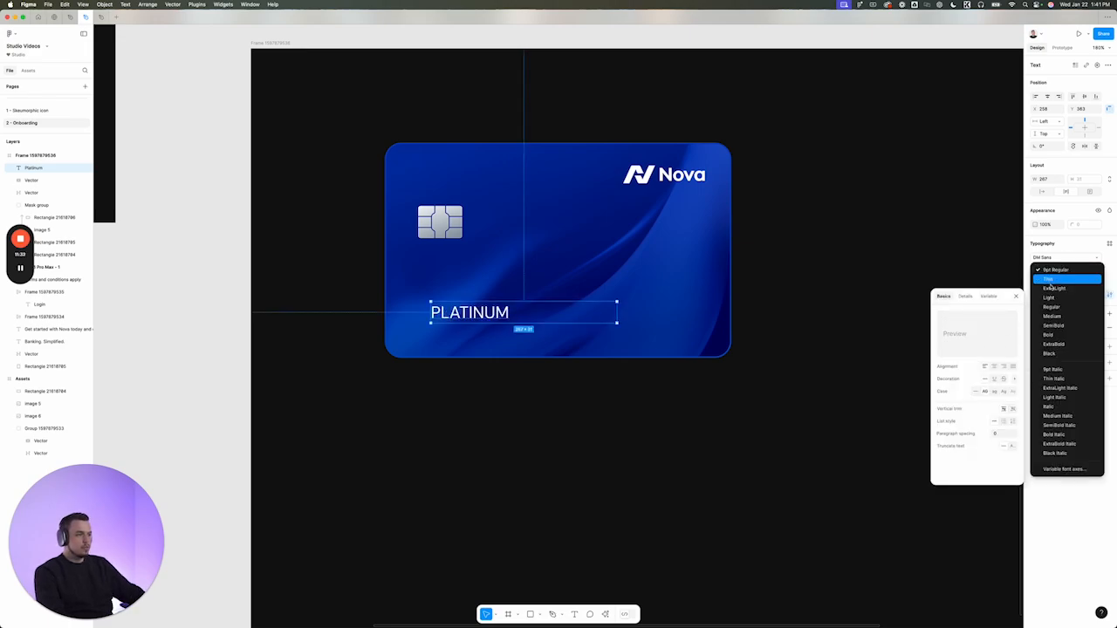
click(1053, 336)
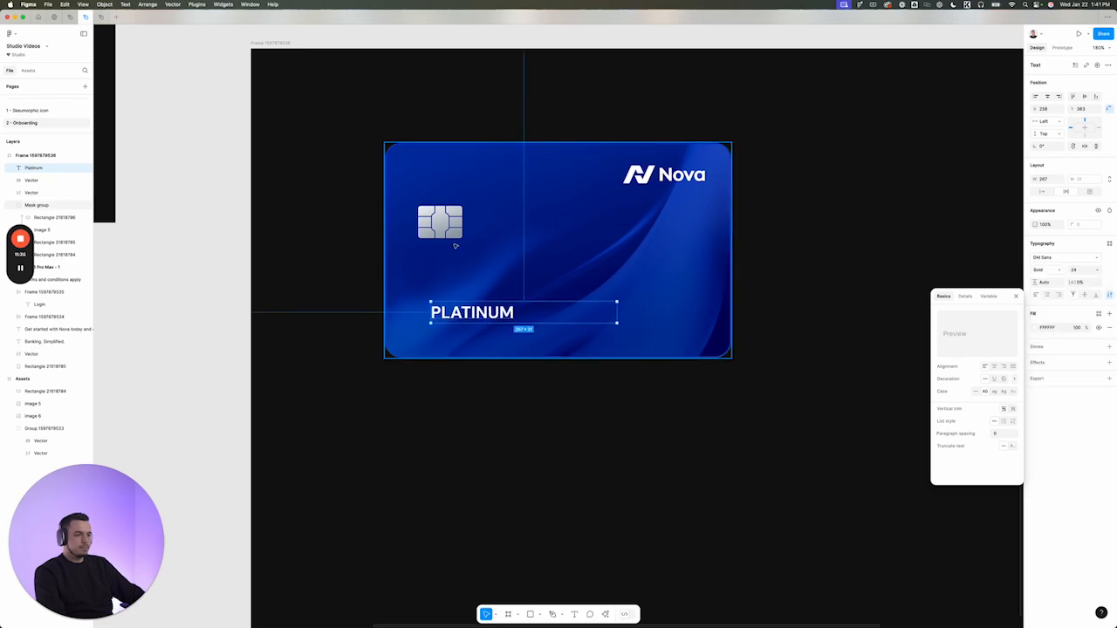
Left-align the PLATINUM text with the chip, set its width to auto and move it down to Y 373
shift+click(449, 232)
key(alt+a)
key(Escape)
click(468, 315)
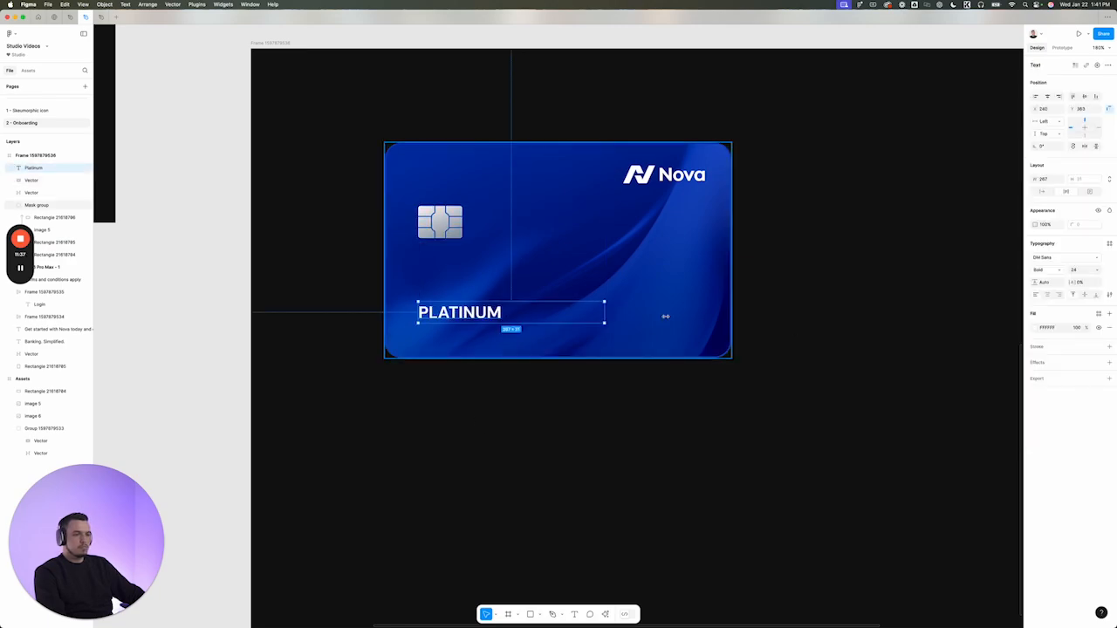
click(1042, 191)
drag(462, 319, 463, 322)
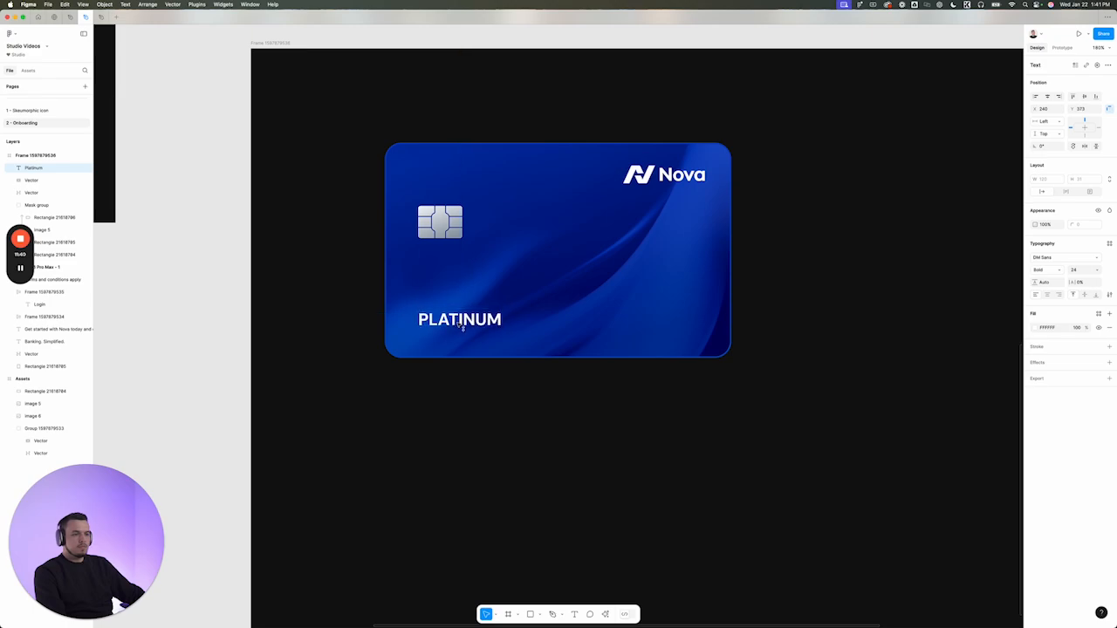
Copy the chip's linear metallic gradient fill onto the PLATINUM text and remove the text's white FFFFFF fill
click(1036, 327)
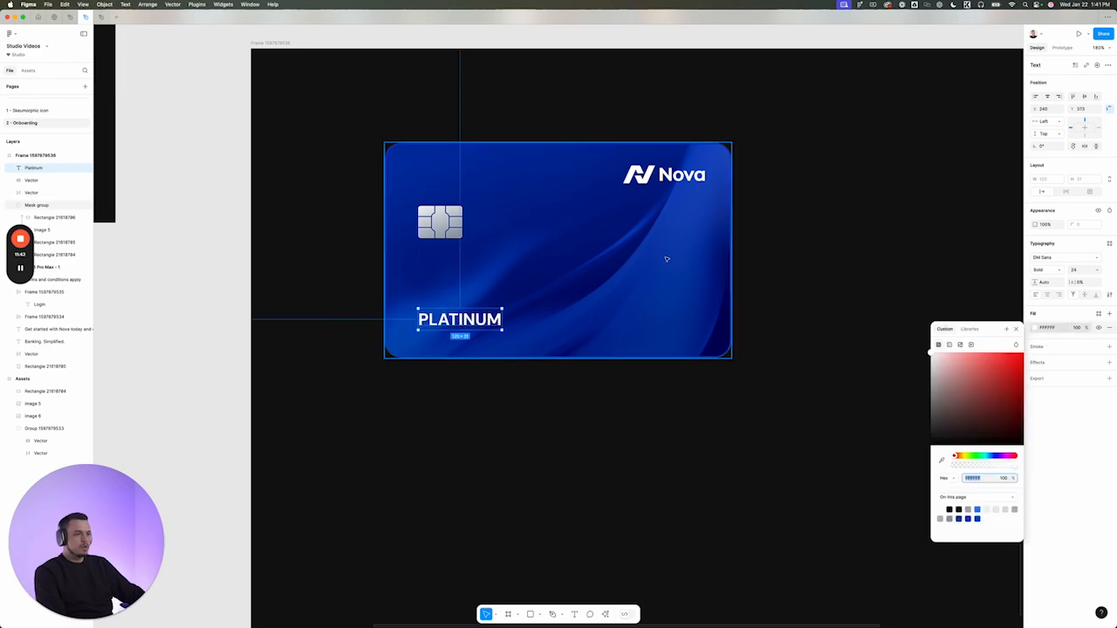
click(440, 222)
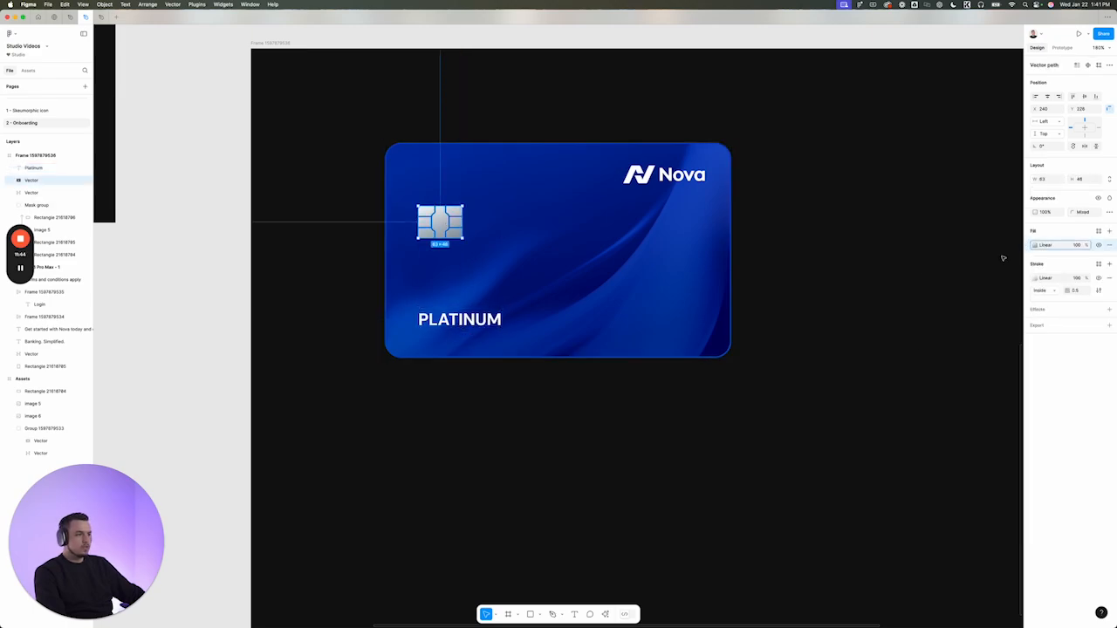
click(520, 323)
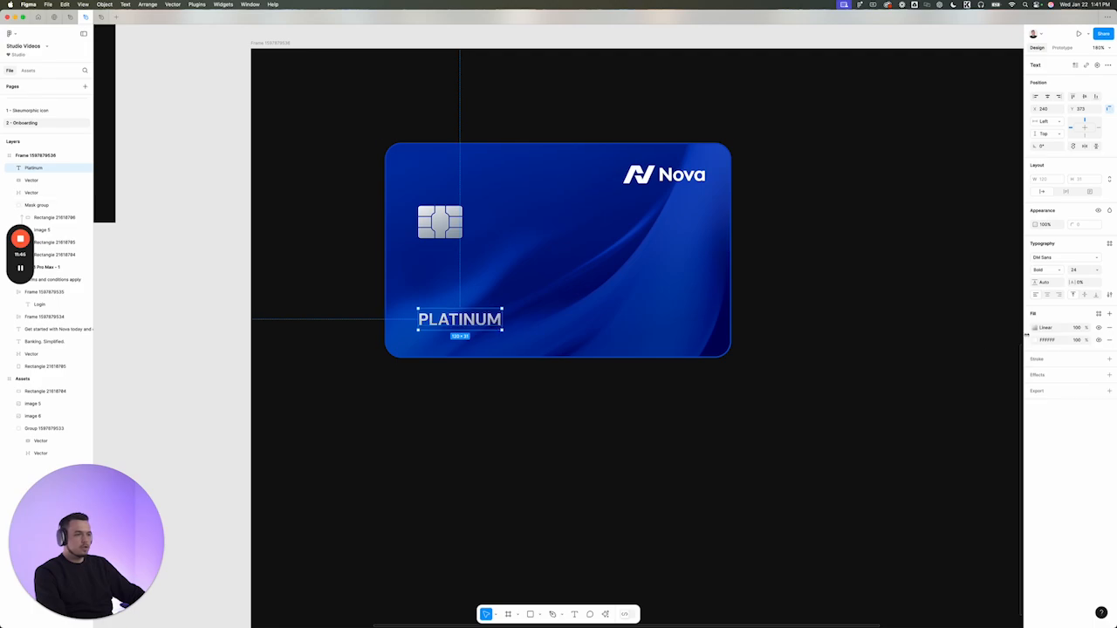
click(1038, 329)
click(1111, 343)
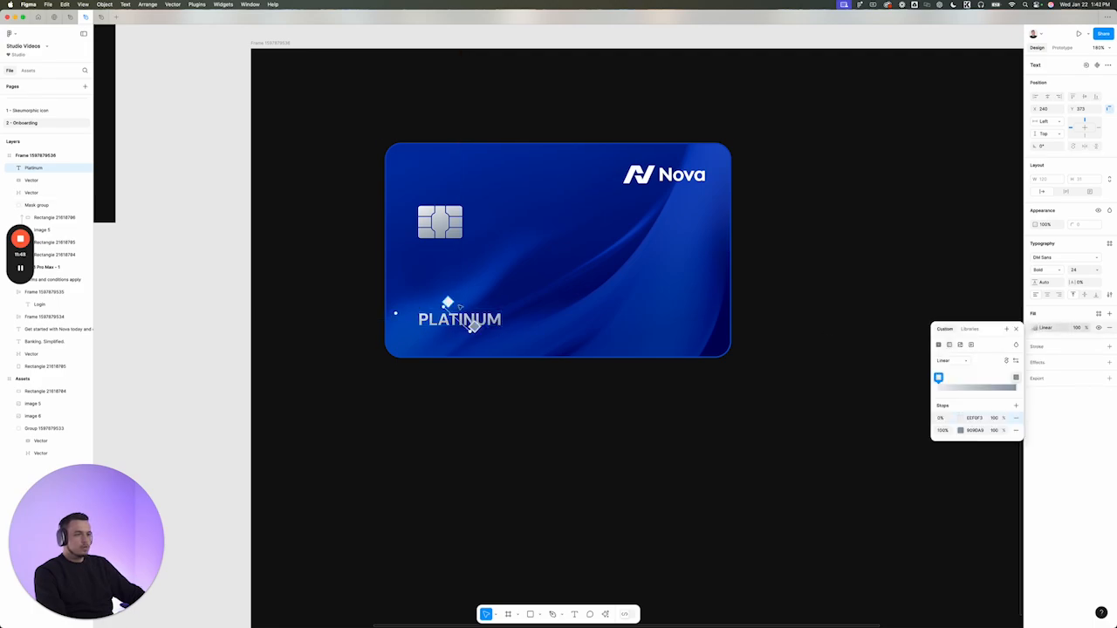
Reposition the start and end of the PLATINUM text's gradient closer to the lettering so it runs steeply across the word
scroll(472, 329, up, 5)
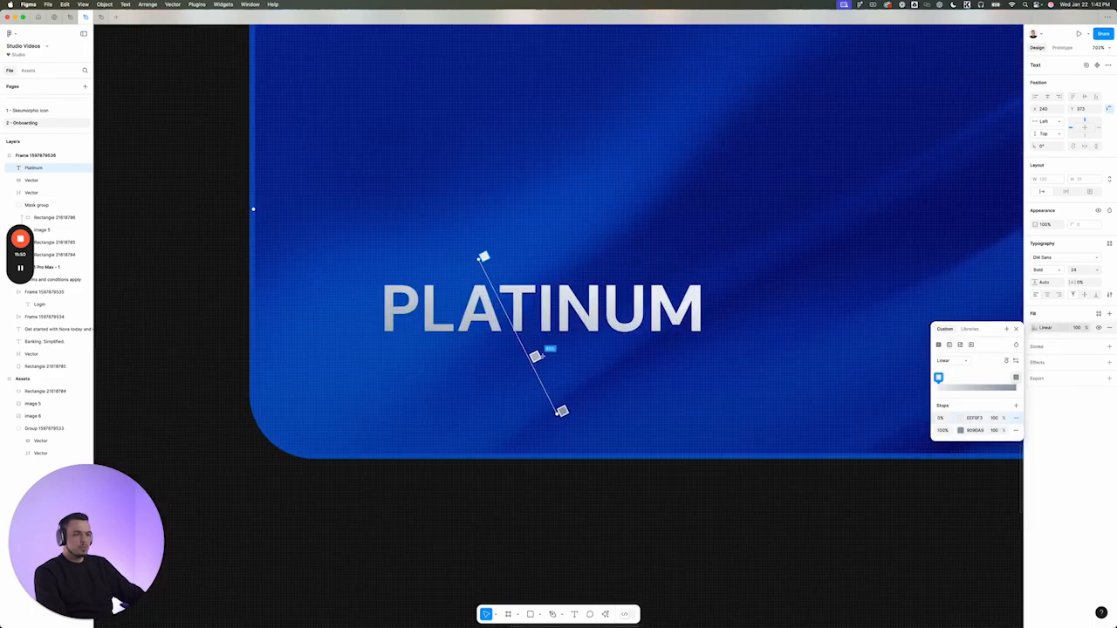
drag(482, 257, 515, 270)
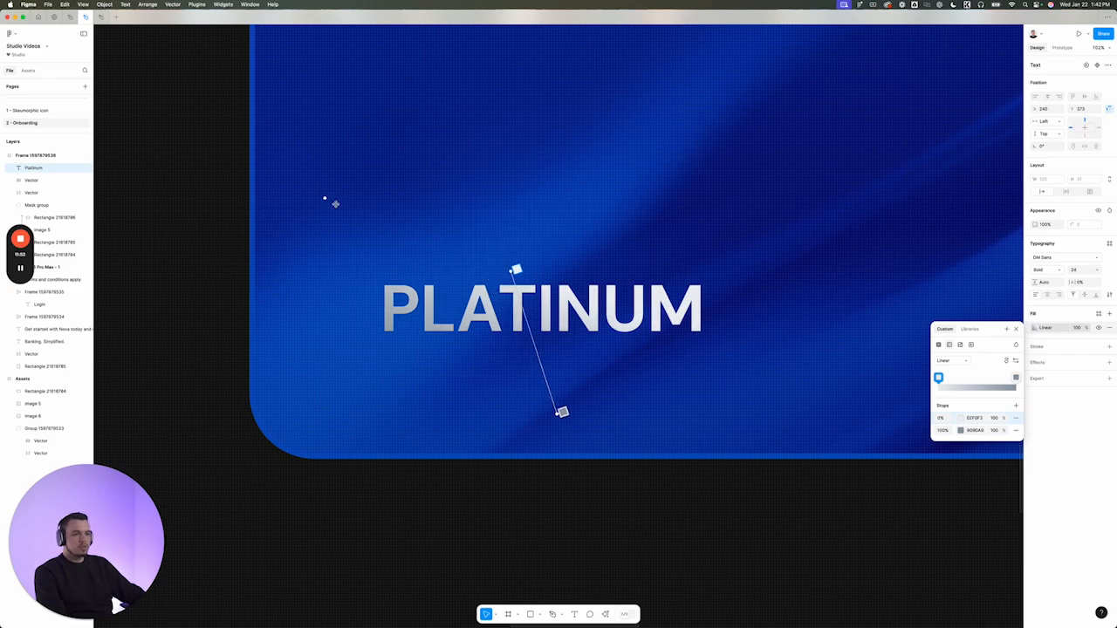
drag(556, 414, 545, 404)
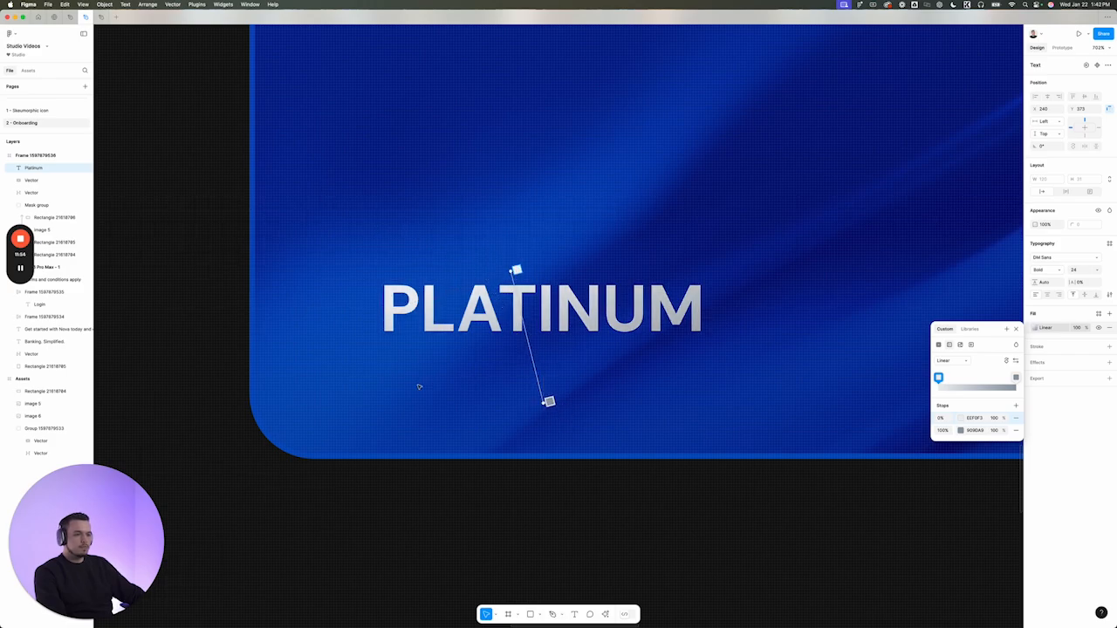
scroll(417, 387, down, 5)
key(Escape)
Scale the PLATINUM text up slightly and move the chip a little lower on the card, left-aligned with the text
key(k)
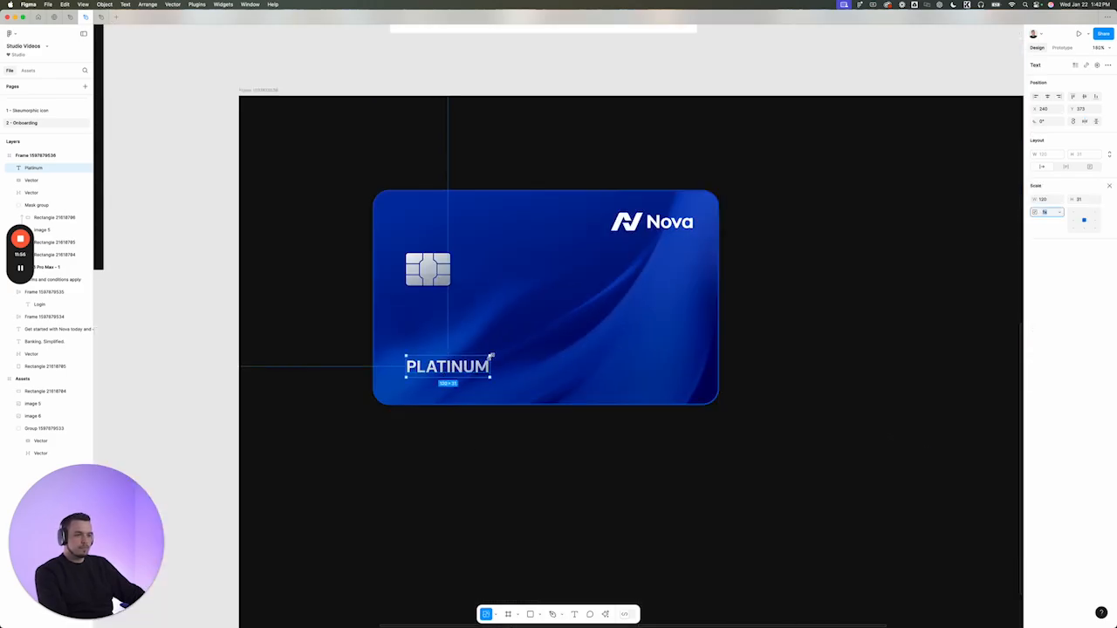
mouse_move(491, 355)
mouse_down()
mouse_move(499, 353)
mouse_move(479, 363)
mouse_up()
drag(428, 269, 429, 282)
shift+click(426, 384)
click(515, 451)
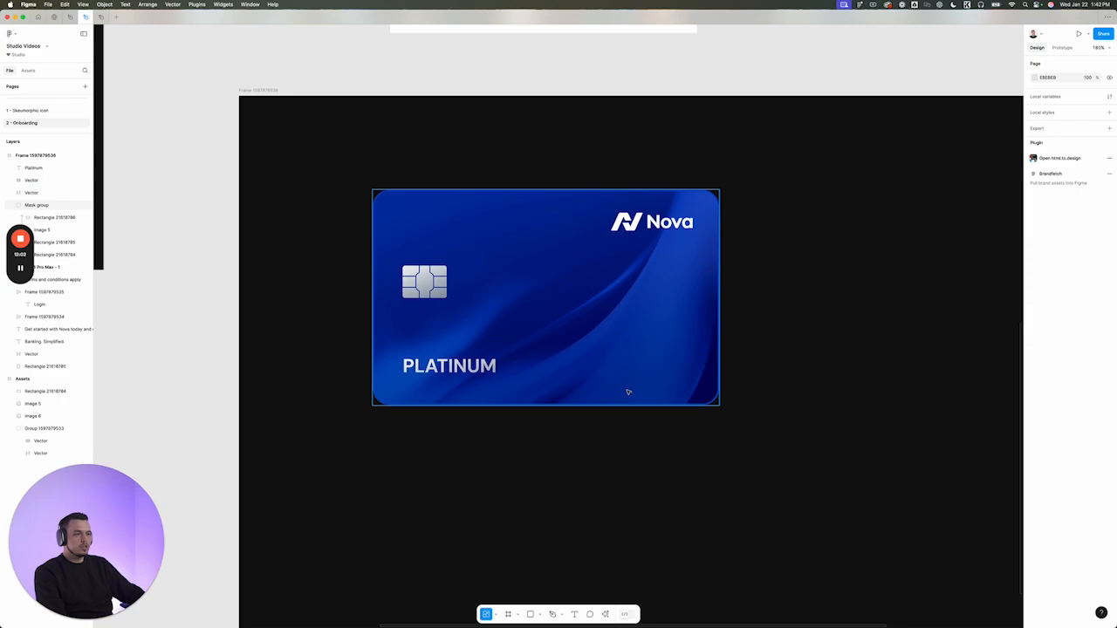
Group all the blue card's elements, place a duplicate card diagonally below it in the black frame, and ungroup the duplicate
drag(829, 166, 380, 387)
scroll(383, 386, down, 5)
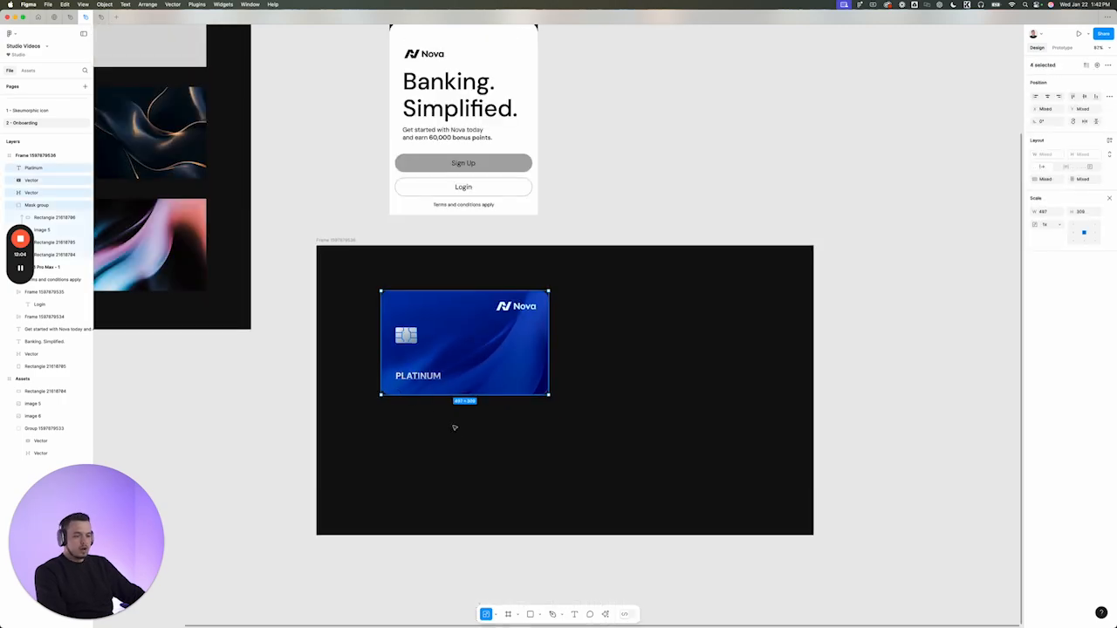
key(super+g)
drag(467, 348, 639, 410)
scroll(408, 312, right, 1)
key(super+shift+g)
scroll(615, 315, left, 2)
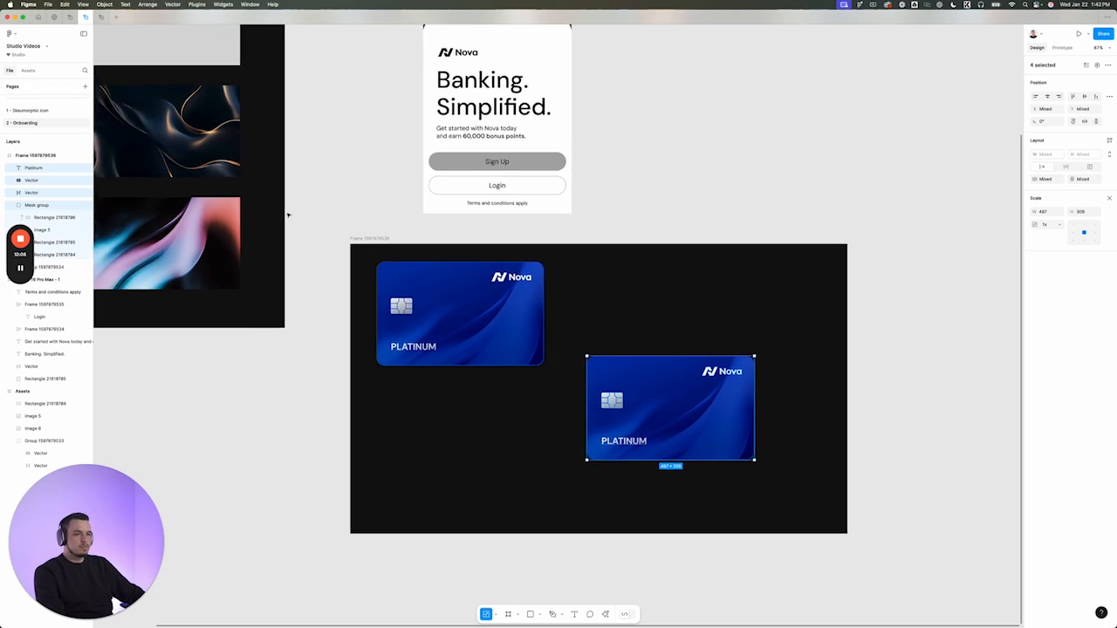
Copy the black-and-gold wave image from the Assets frame and paste it into the duplicate card's mask group above the blue texture
click(210, 161)
super+click(658, 398)
click(211, 157)
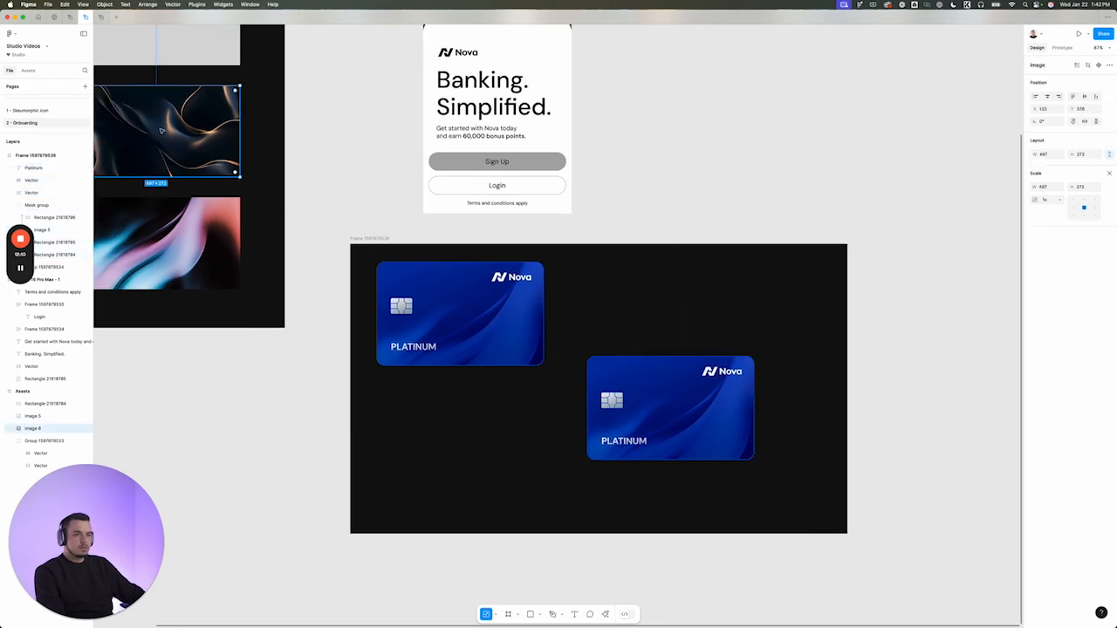
key(super+c)
super+click(684, 394)
key(super+v)
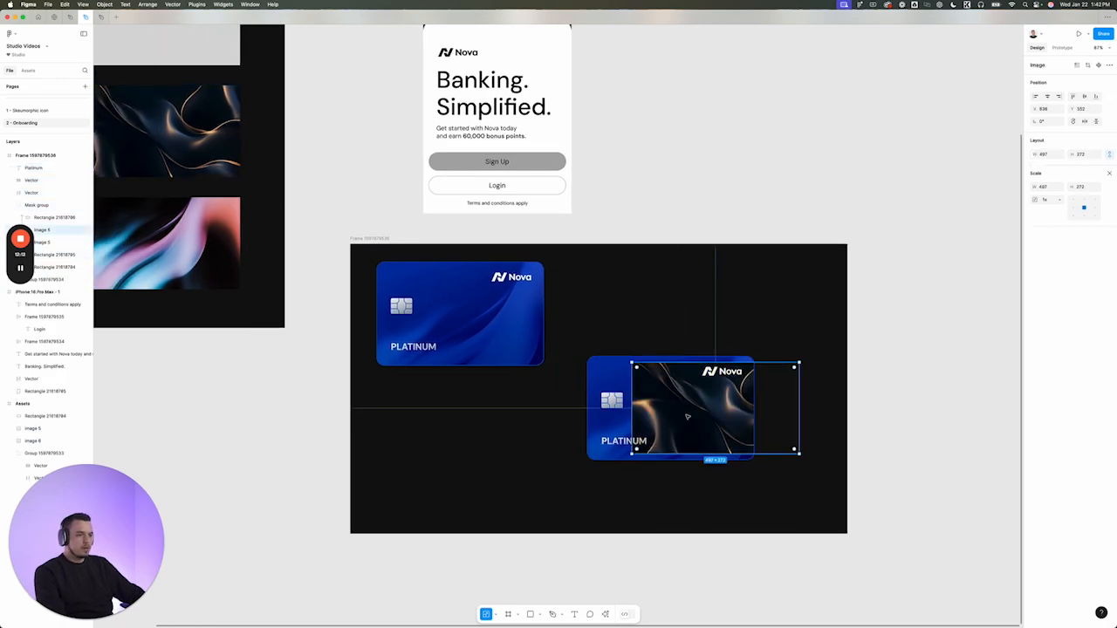
Position and scale the pasted wave image to about 581 × 318 to cover the duplicate card, and delete the old blue texture image
drag(662, 419, 618, 412)
drag(705, 447, 702, 463)
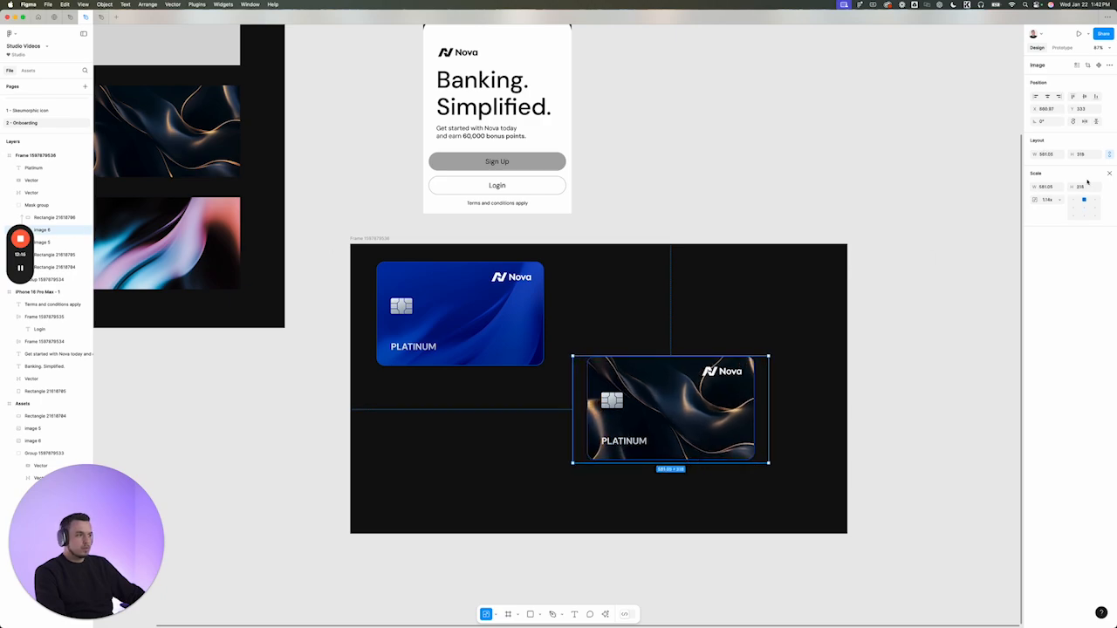
click(51, 246)
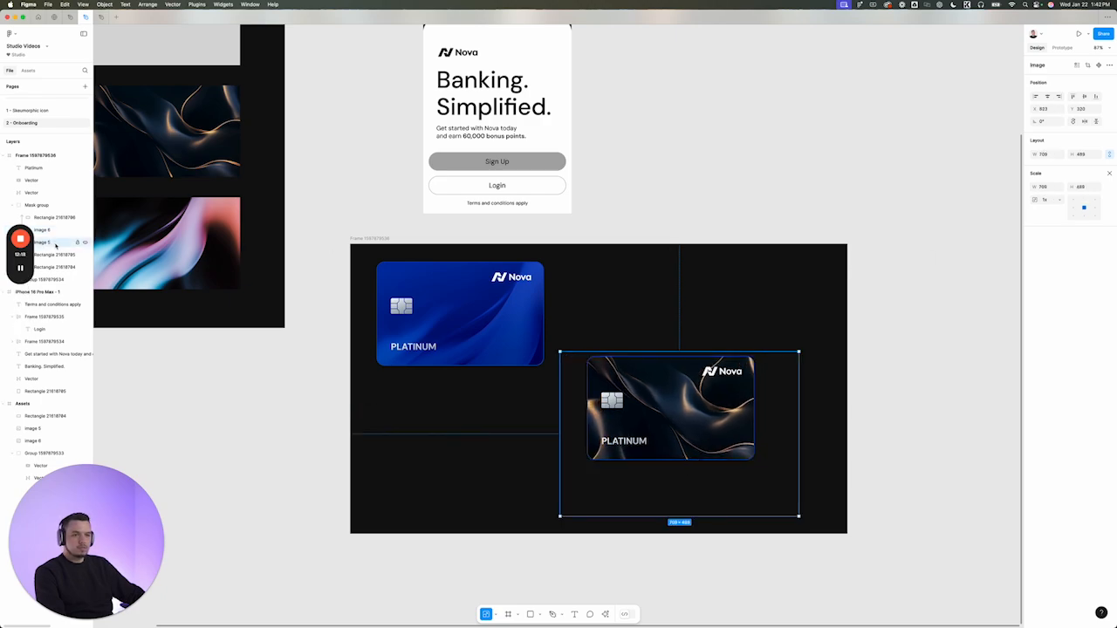
key(Delete)
Set the black-and-gold wave image's blend mode to Screen
click(672, 397)
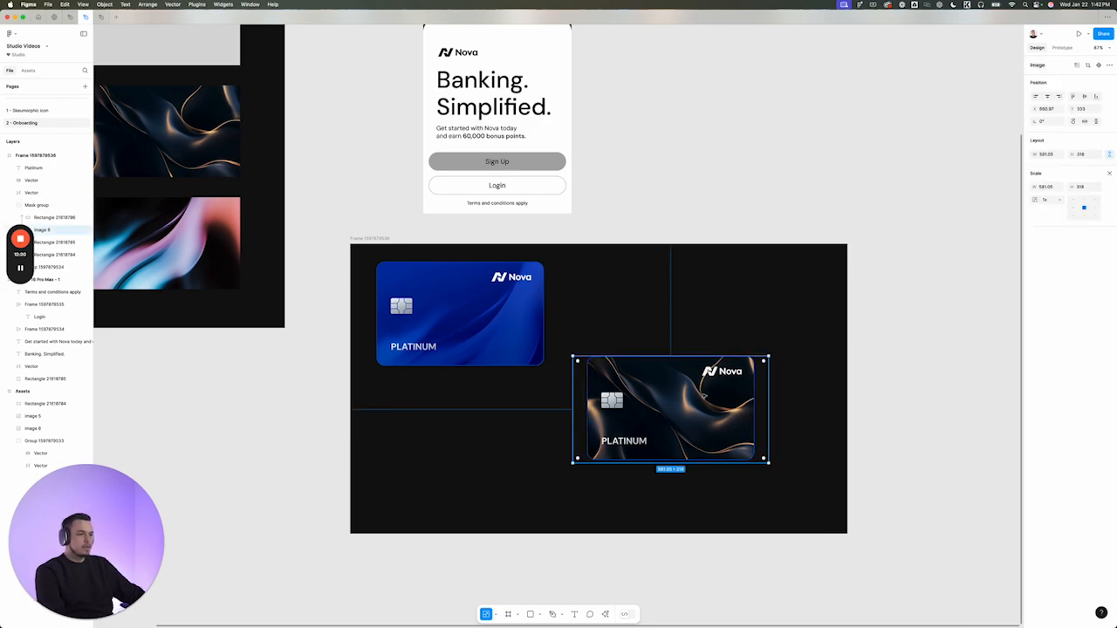
click(1108, 212)
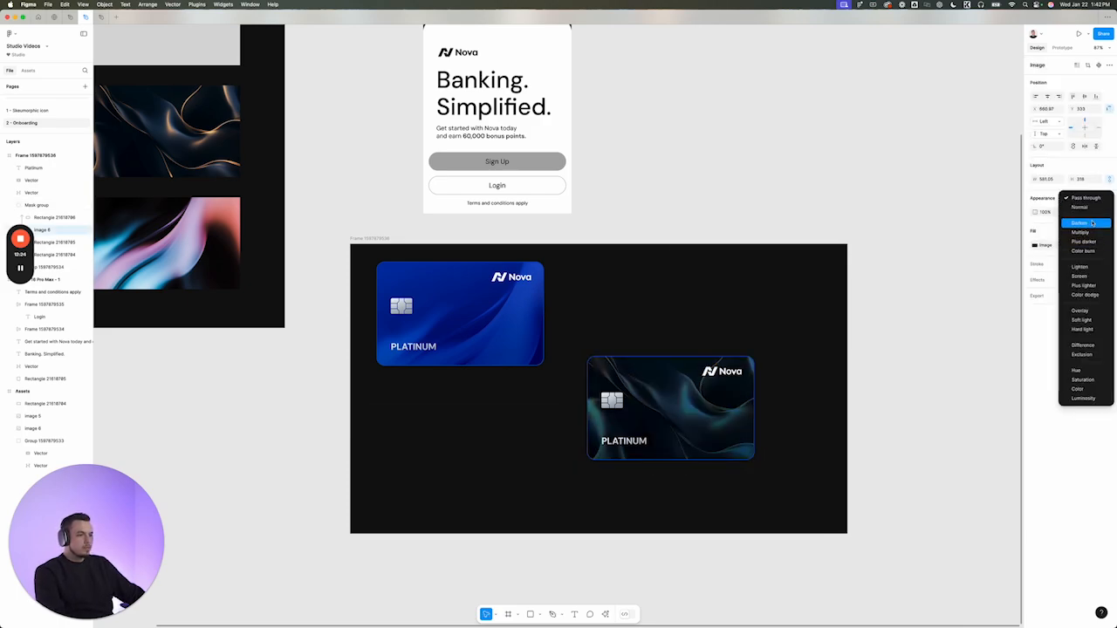
click(1082, 276)
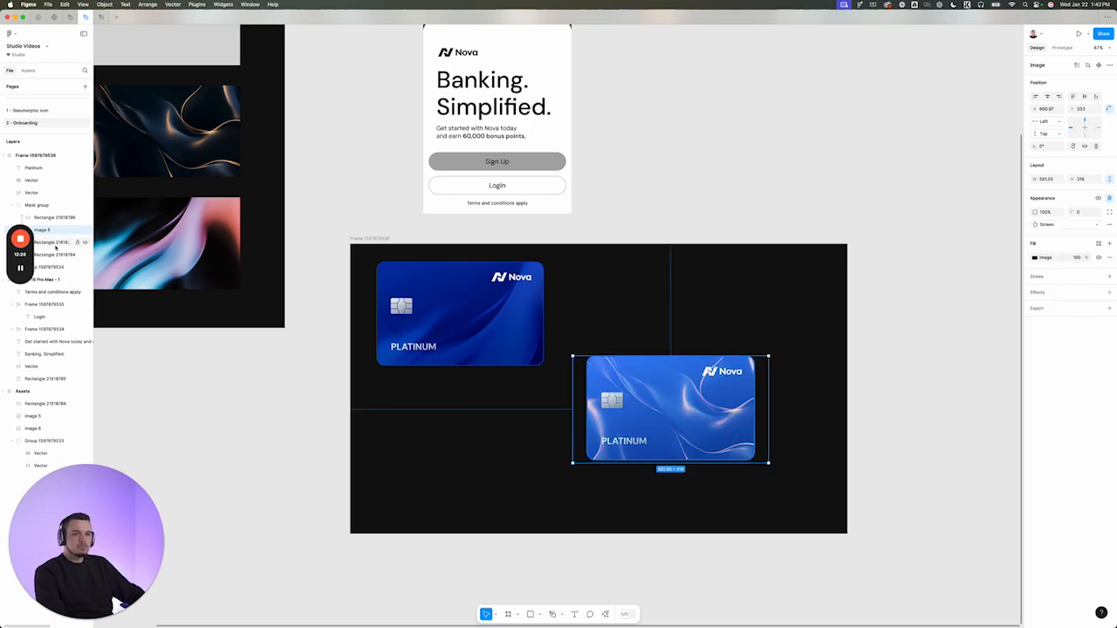
Recolour the duplicate card's base gradient by sampling near-black 0F0F0F for both stops, and lighten the 0% stop to dark grey
click(56, 243)
click(1035, 245)
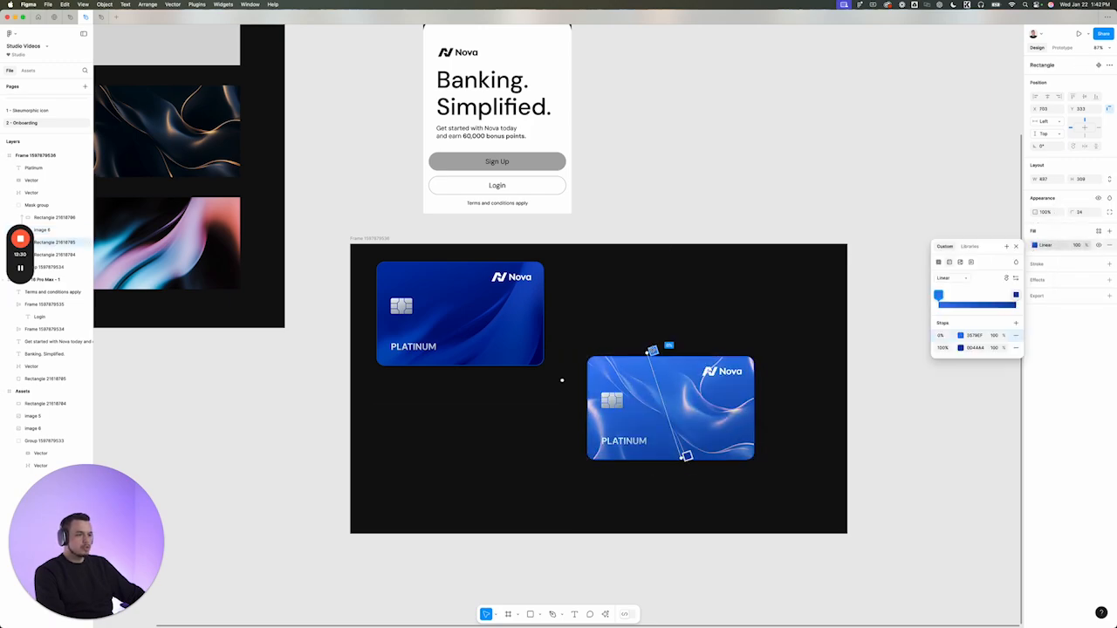
click(687, 457)
key(i)
click(721, 486)
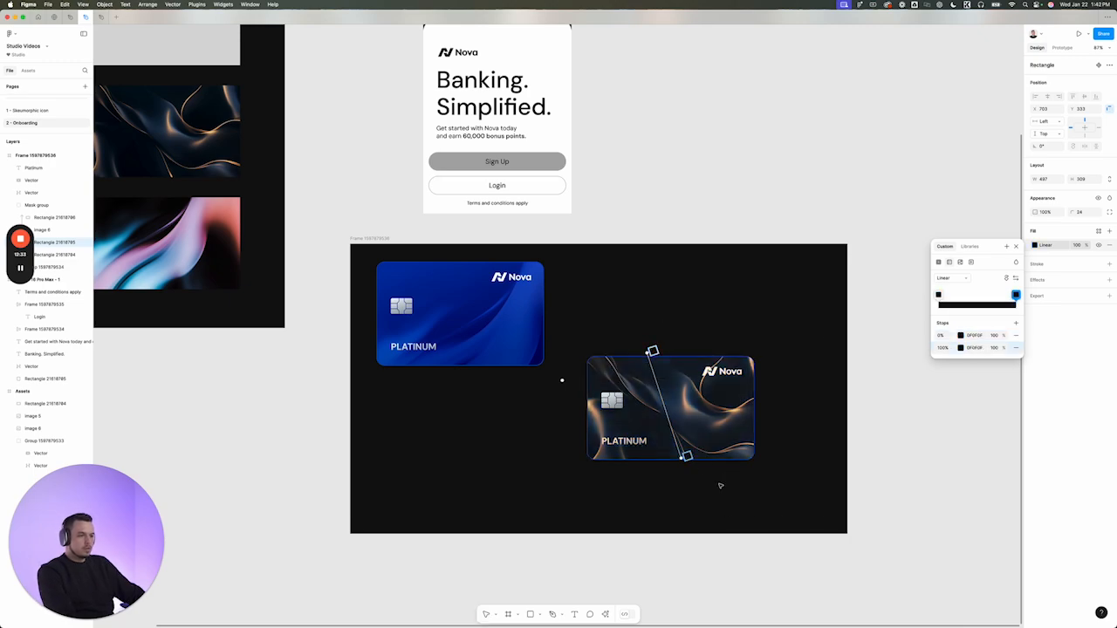
click(939, 296)
drag(839, 386, 829, 383)
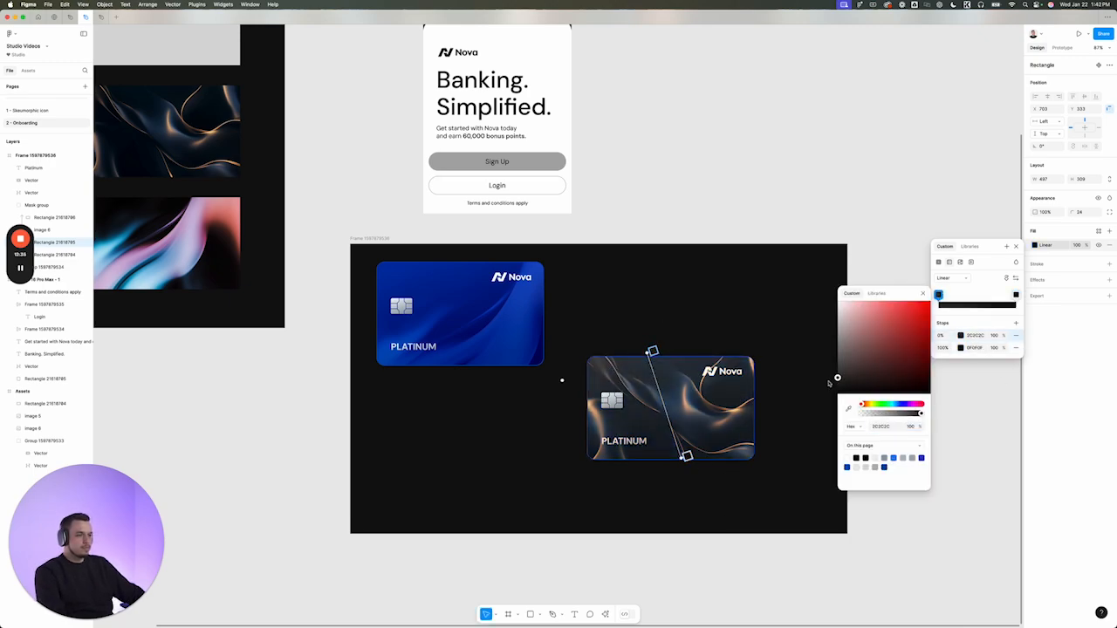
click(794, 388)
scroll(776, 386, right, 1)
scroll(777, 387, down, 1)
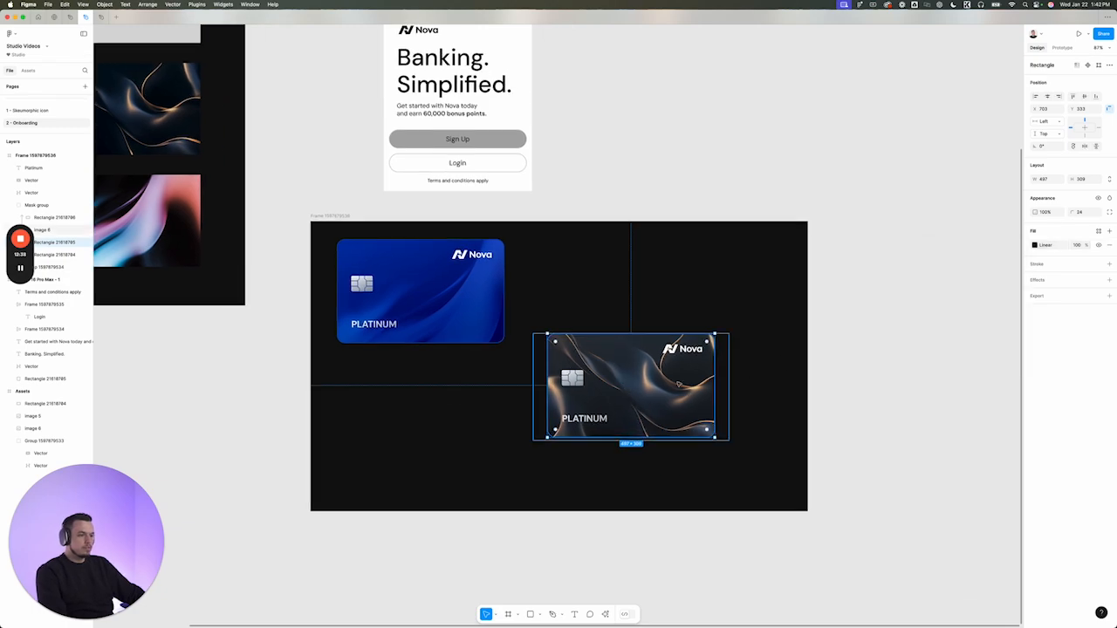
Set the wave image's blend mode to Exclusion at 30% opacity and enlarge it from its centre to about 1085 × 594
click(673, 385)
click(1110, 199)
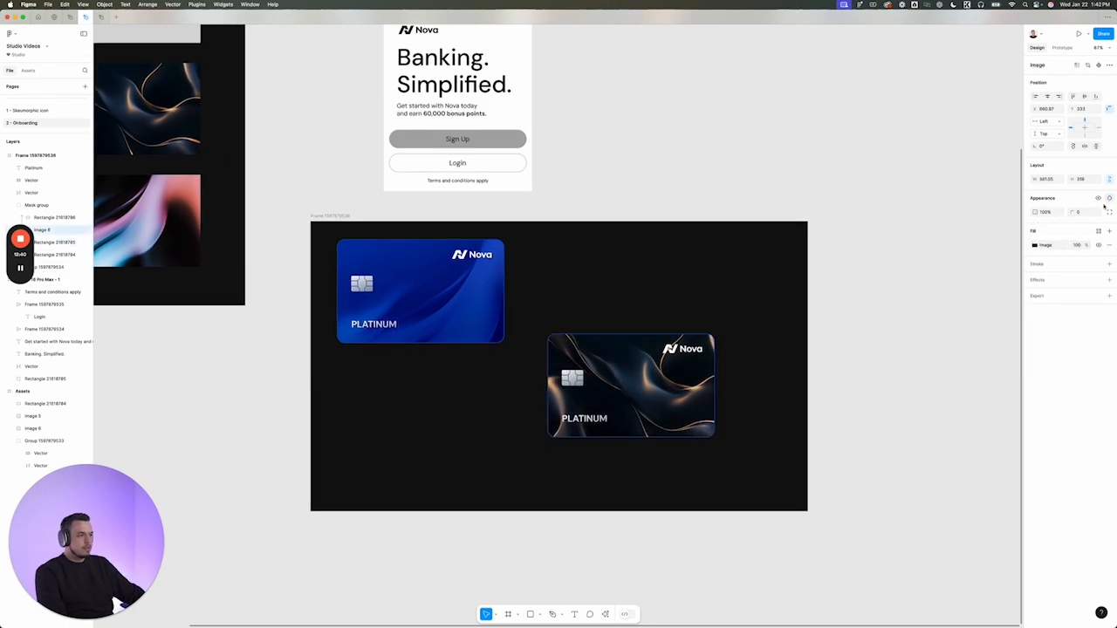
click(1109, 201)
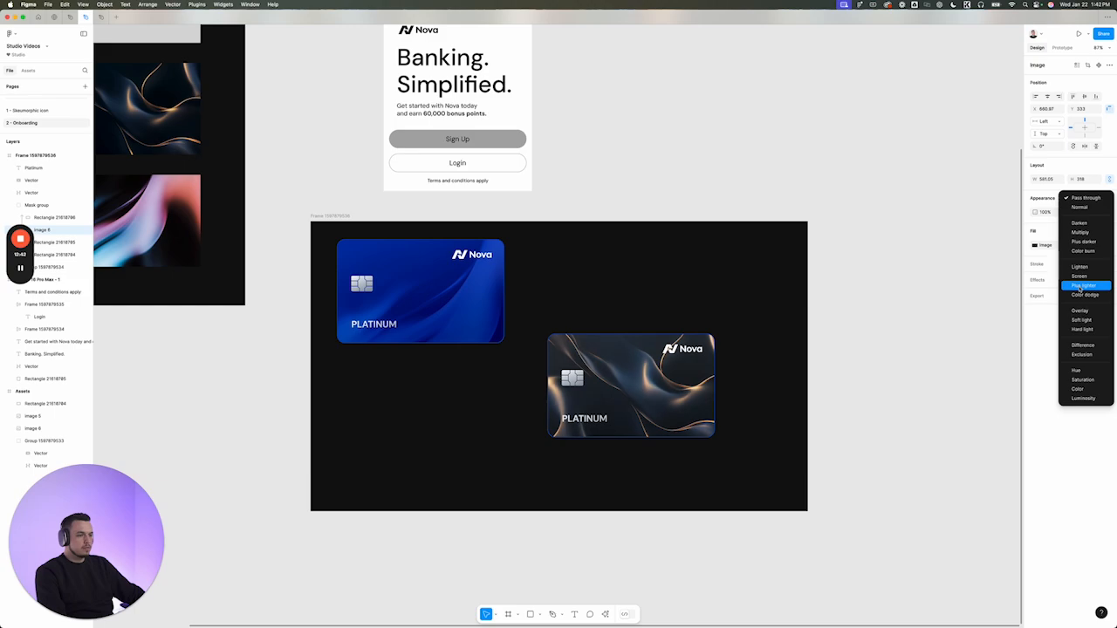
click(1078, 355)
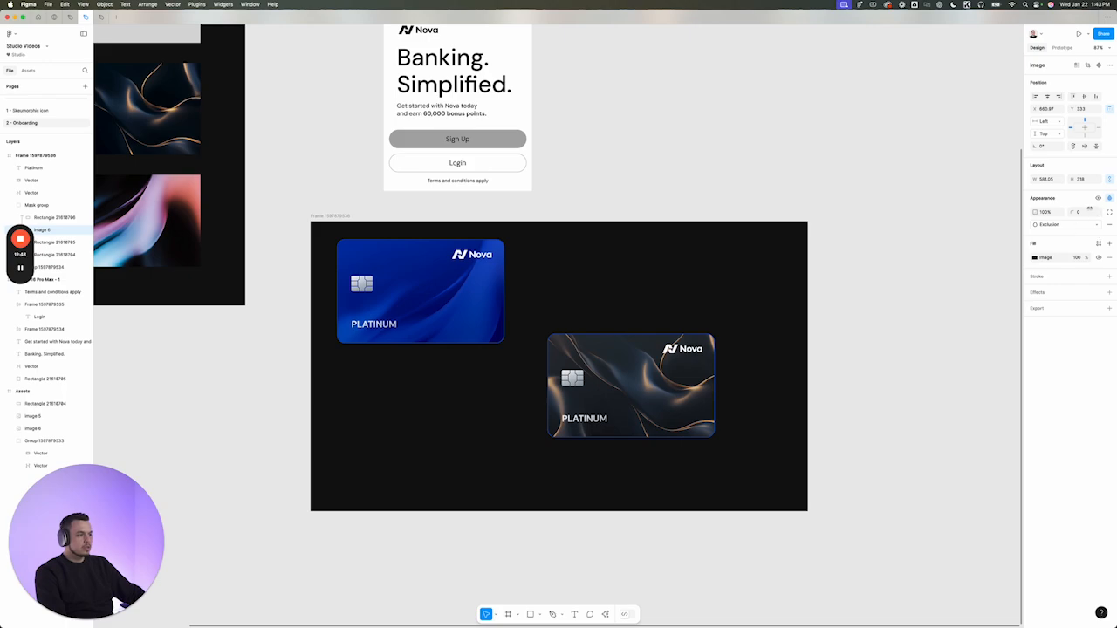
drag(1044, 213, 978, 210)
drag(680, 335, 679, 287)
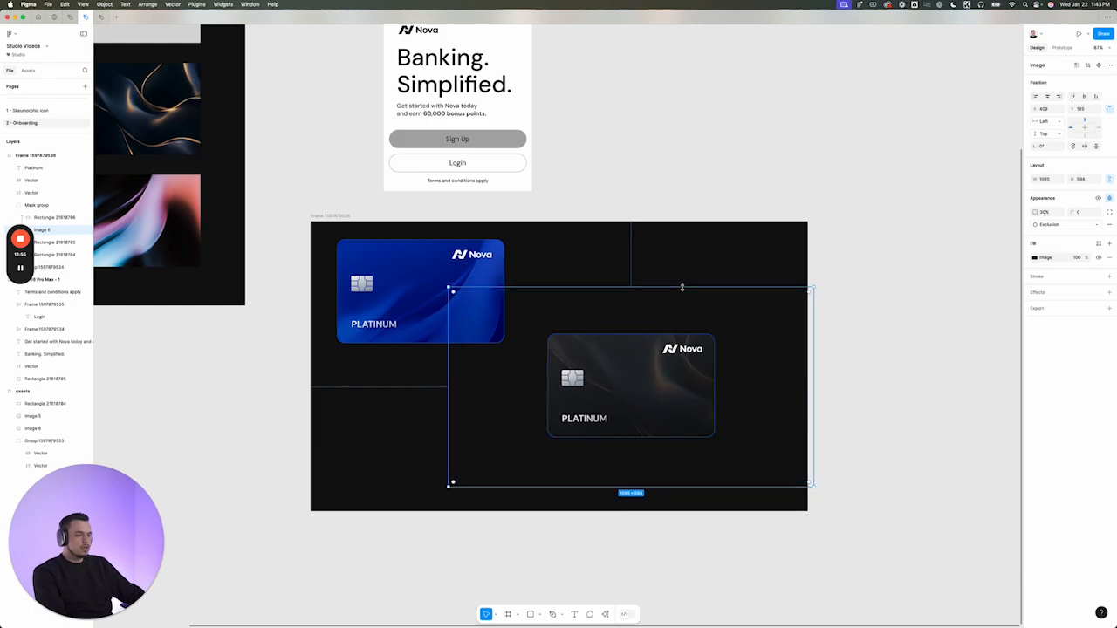
Lighten the 0% stop of the dark card's base gradient to 343434
click(56, 242)
click(1034, 245)
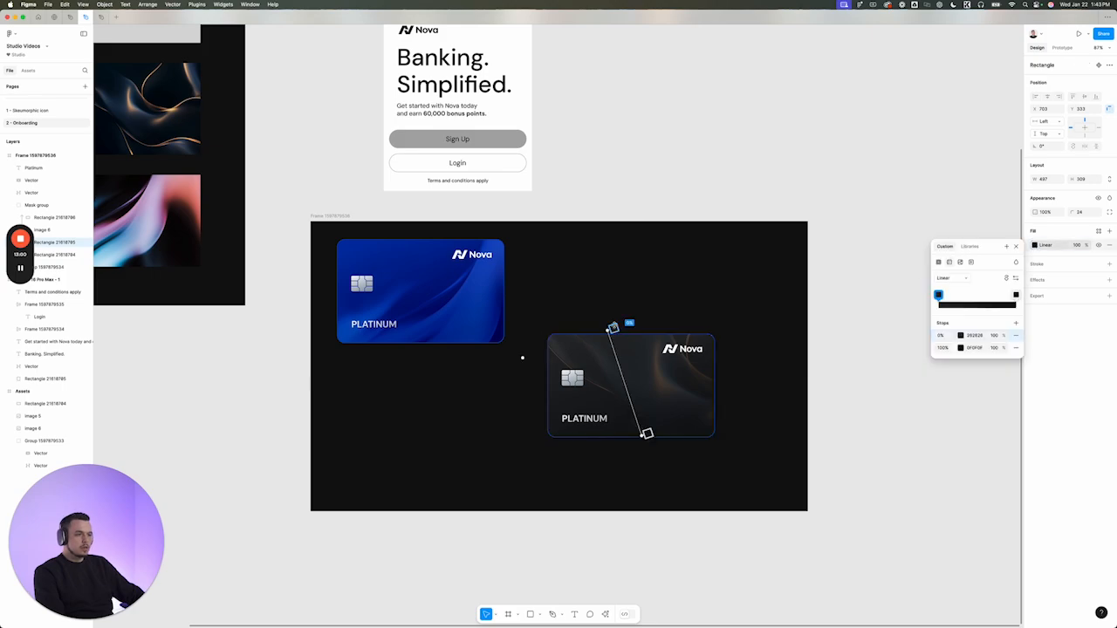
click(960, 336)
drag(844, 405, 832, 424)
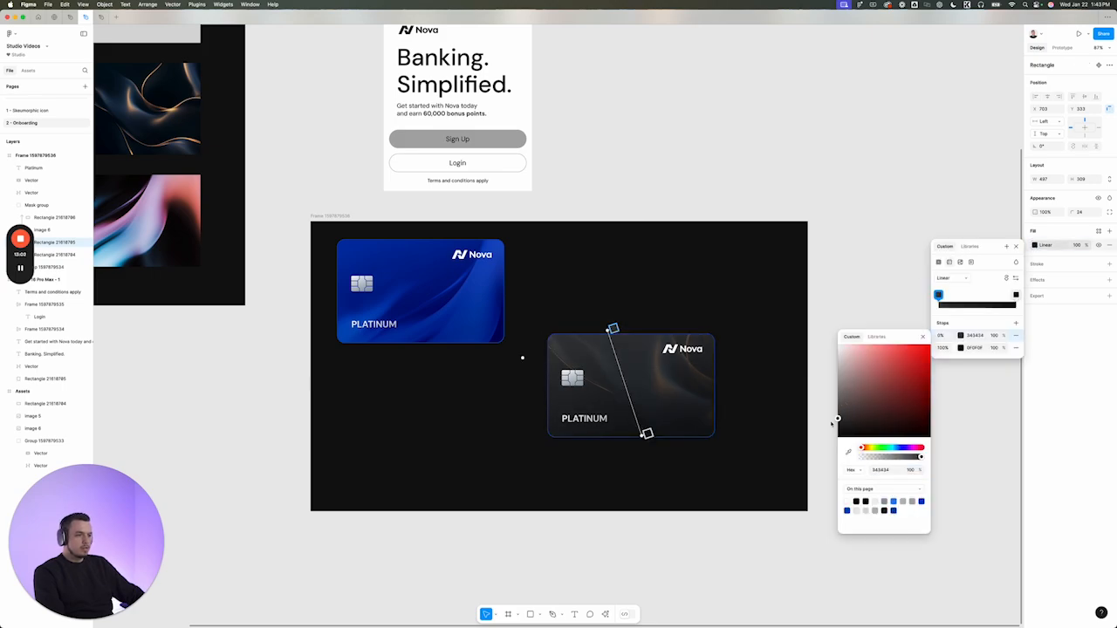
Replace both blue stops of the dark card's outline gradient with dark greys sampled from the card's upper and lower edges
click(63, 218)
key(super+equal)
click(1035, 261)
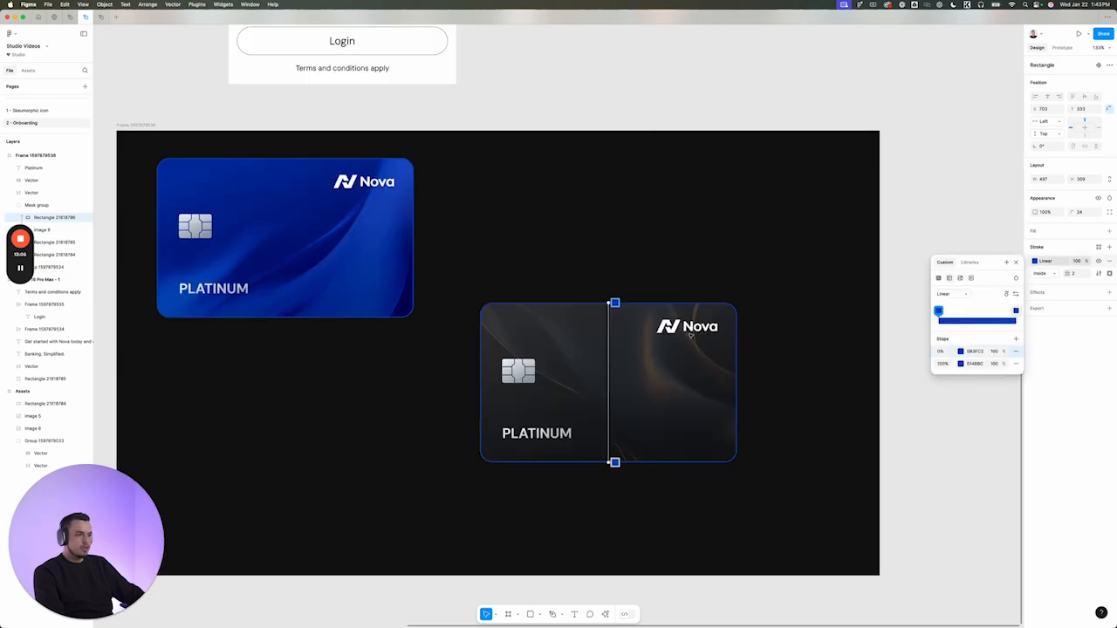
key(i)
click(627, 308)
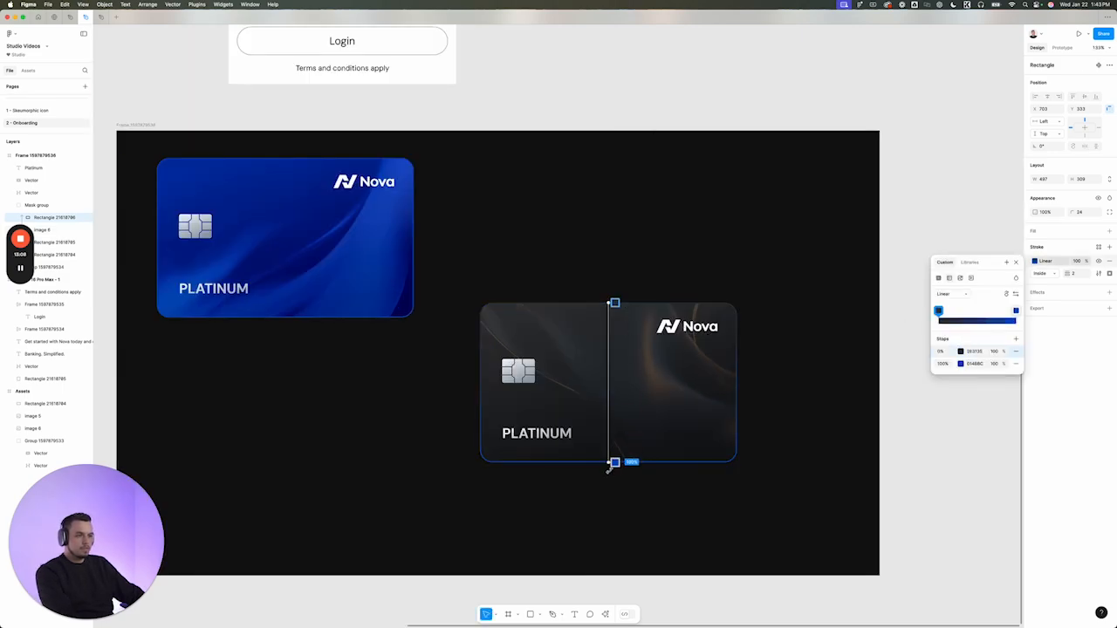
click(615, 463)
key(i)
click(599, 458)
Lighten the dark card's outline gradient to about 222628 at the 100% stop and about 3C4045 at the 0% stop
click(961, 364)
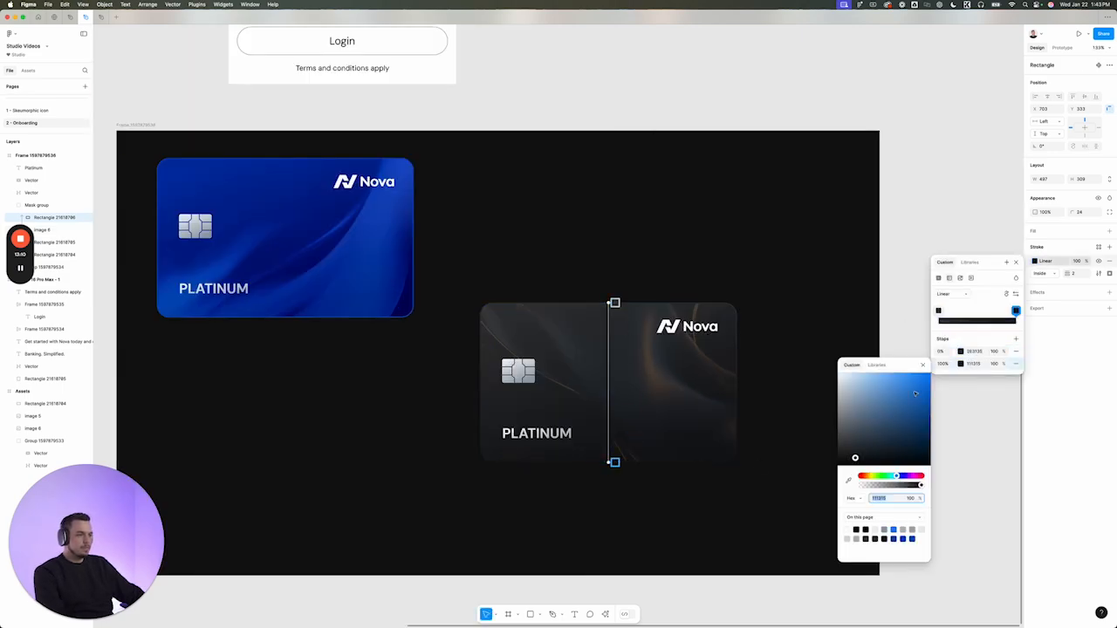
drag(855, 458, 854, 454)
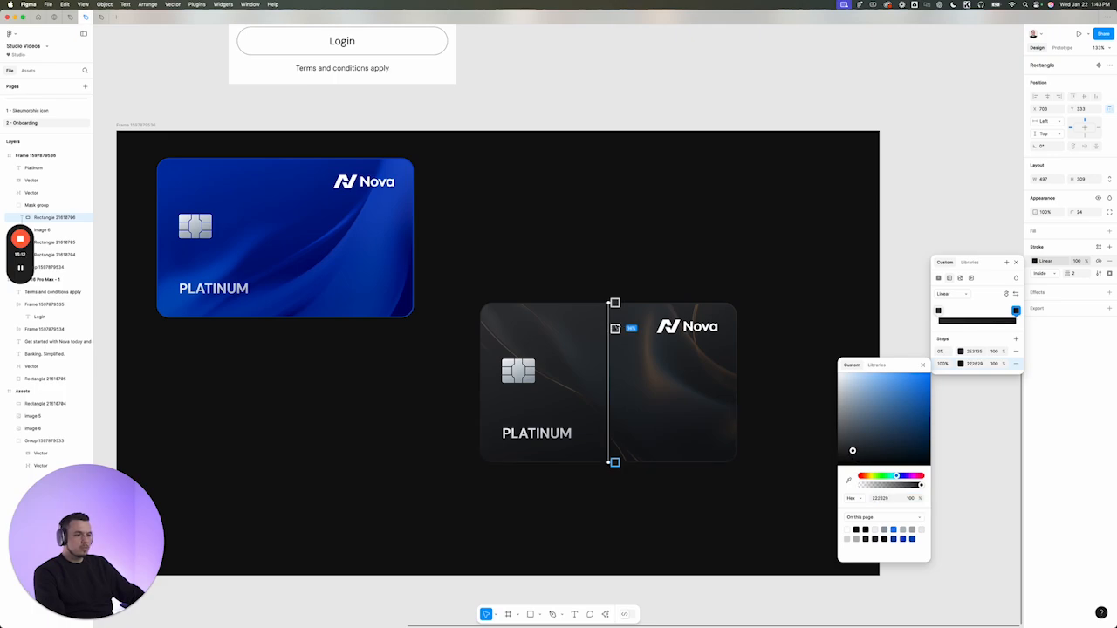
click(616, 305)
click(851, 441)
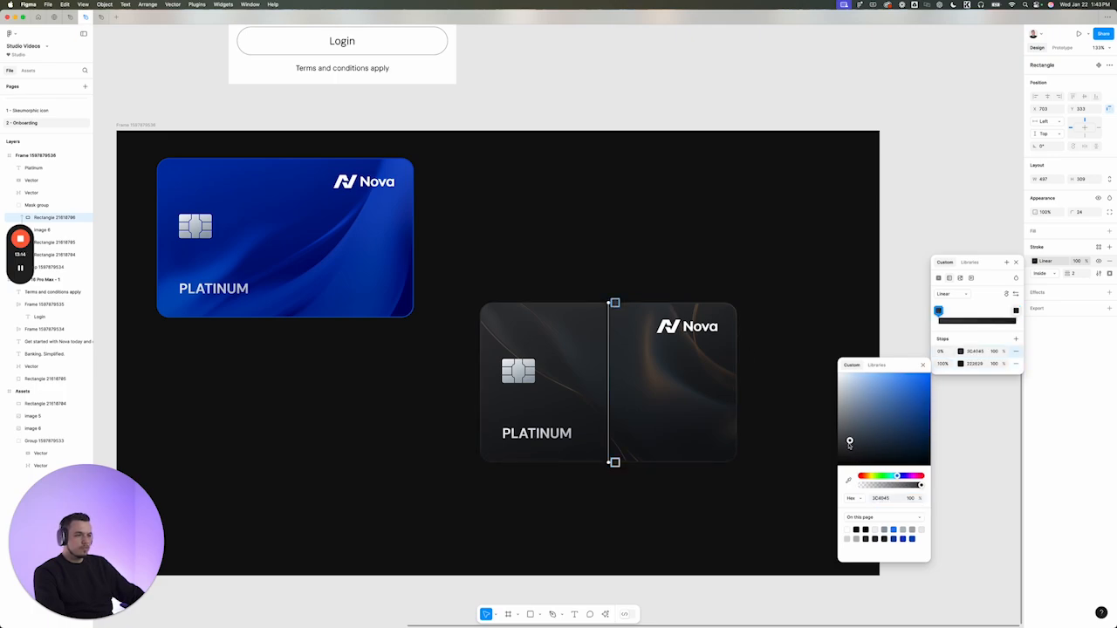
key(Escape)
scroll(771, 299, down, 3)
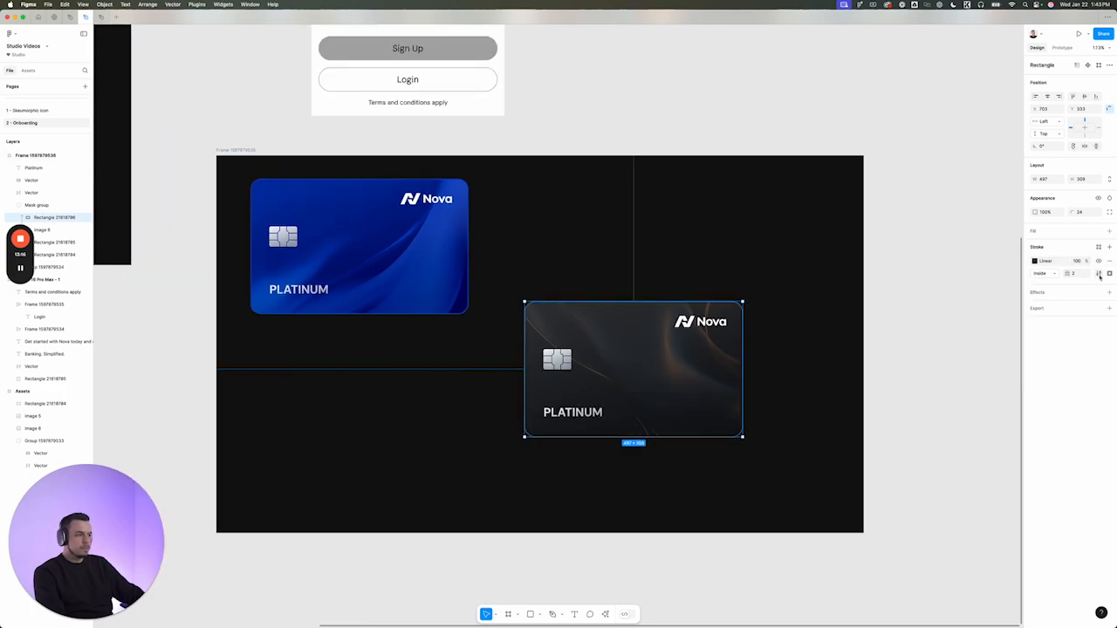
click(611, 274)
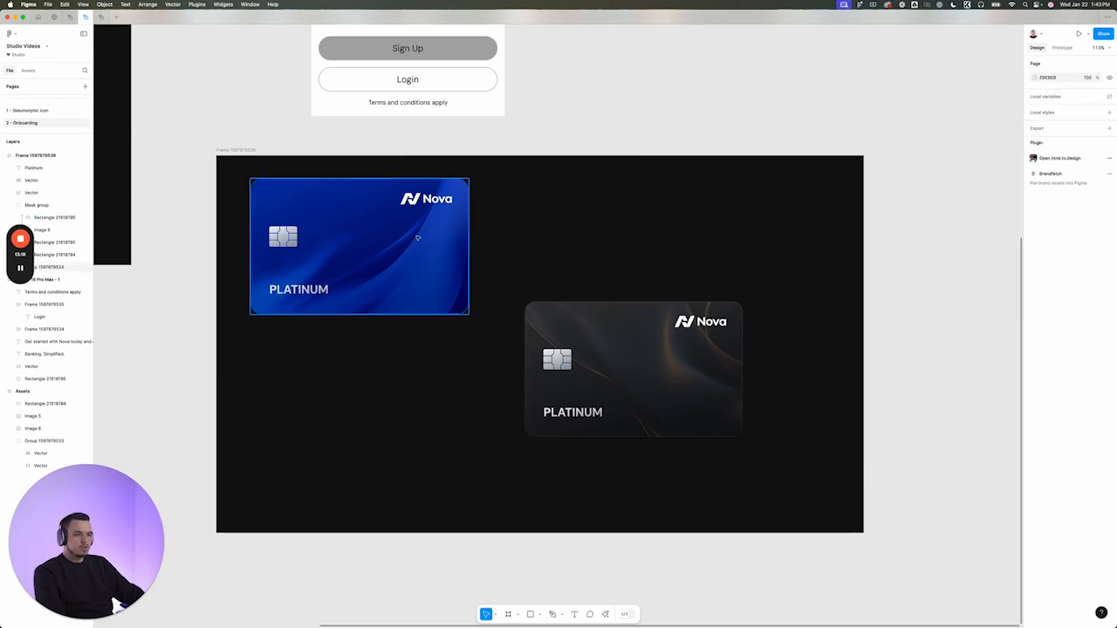
click(406, 236)
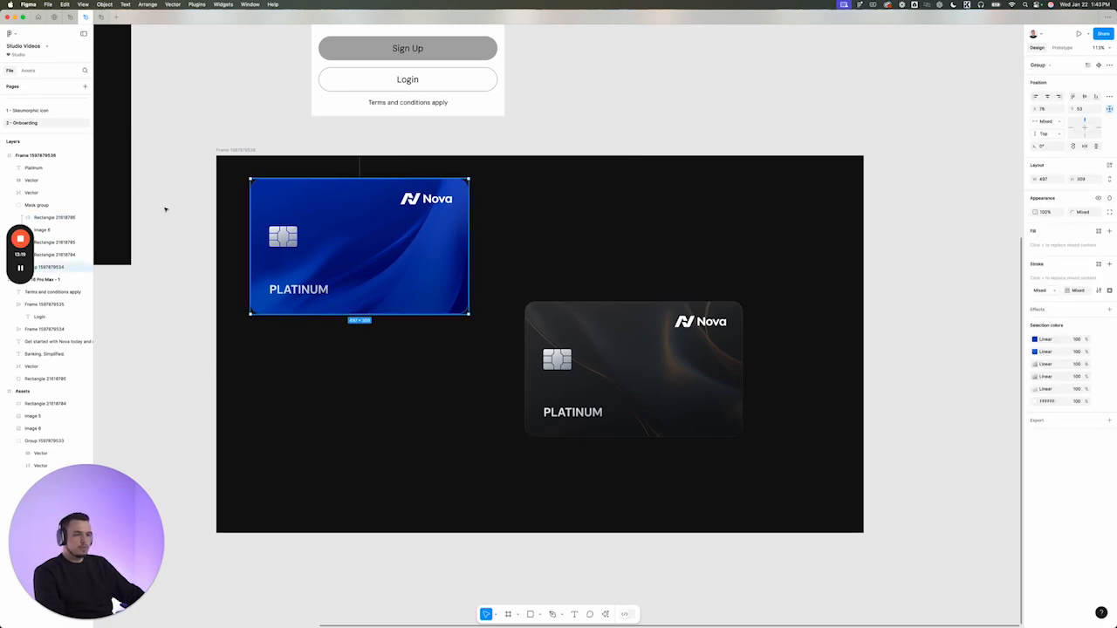
click(43, 217)
click(406, 245)
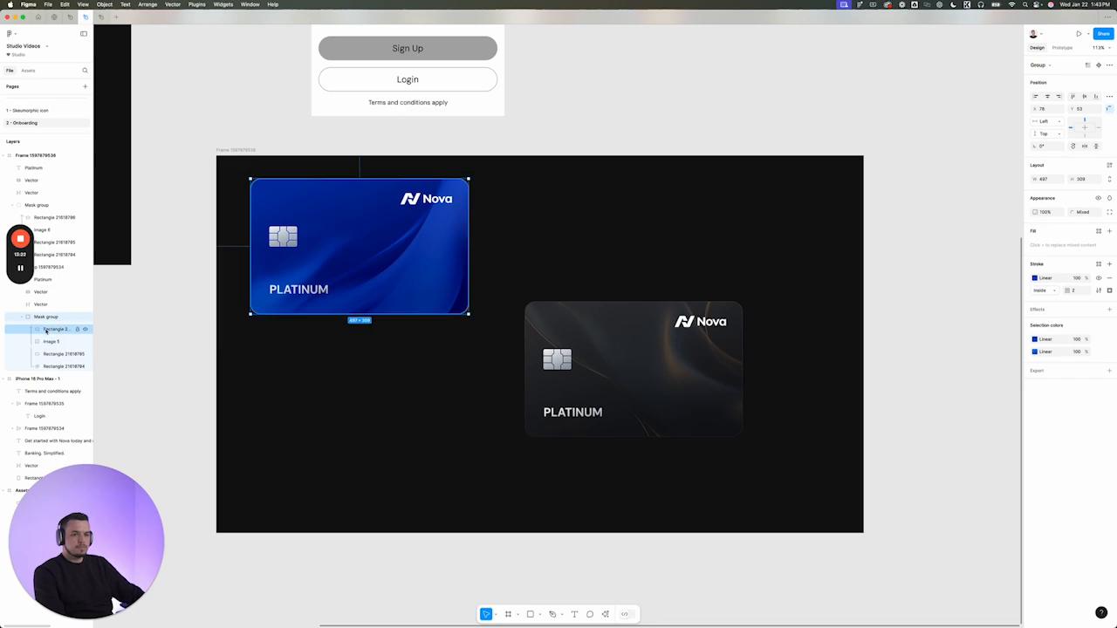
click(620, 271)
scroll(416, 388, down, 5)
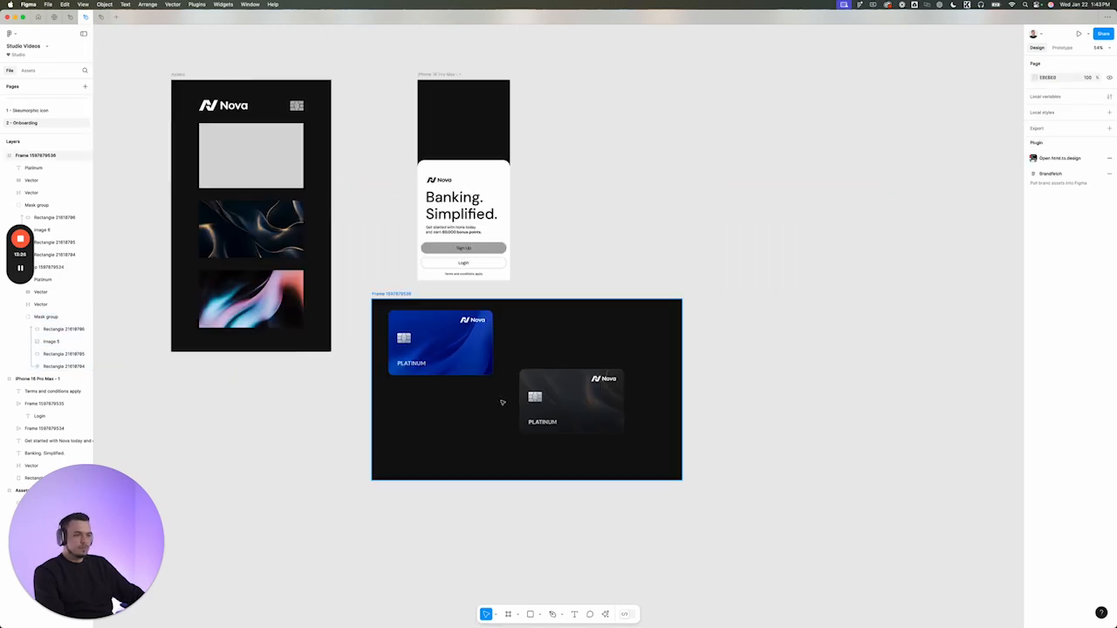
scroll(499, 411, left, 2)
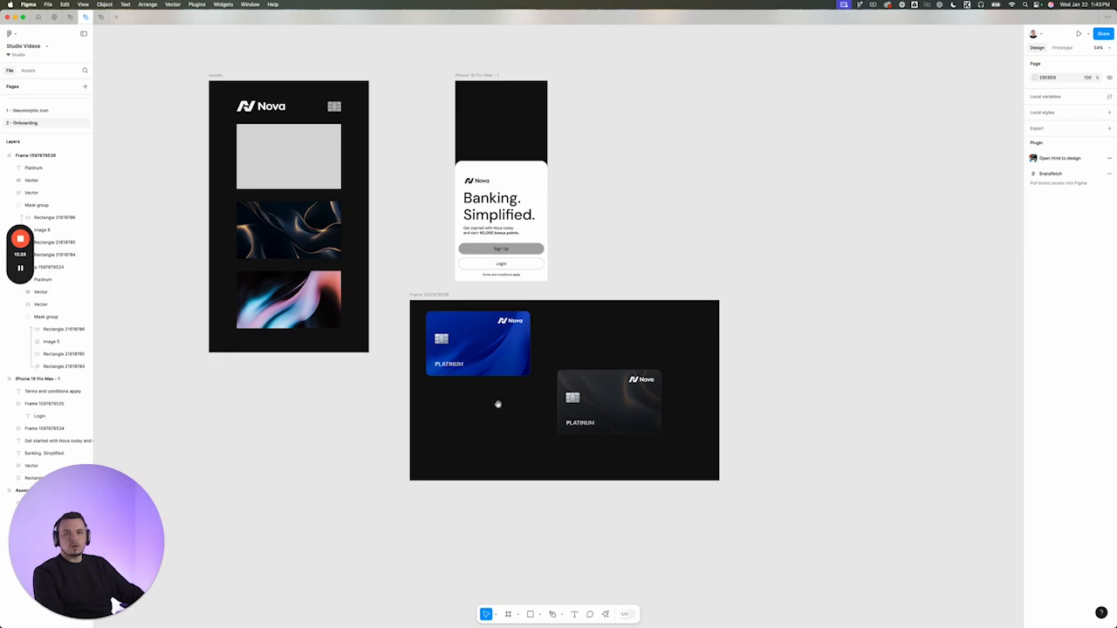
scroll(497, 404, up, 5)
drag(466, 82, 782, 517)
drag(784, 484, 575, 395)
scroll(499, 336, down, 5)
click(505, 341)
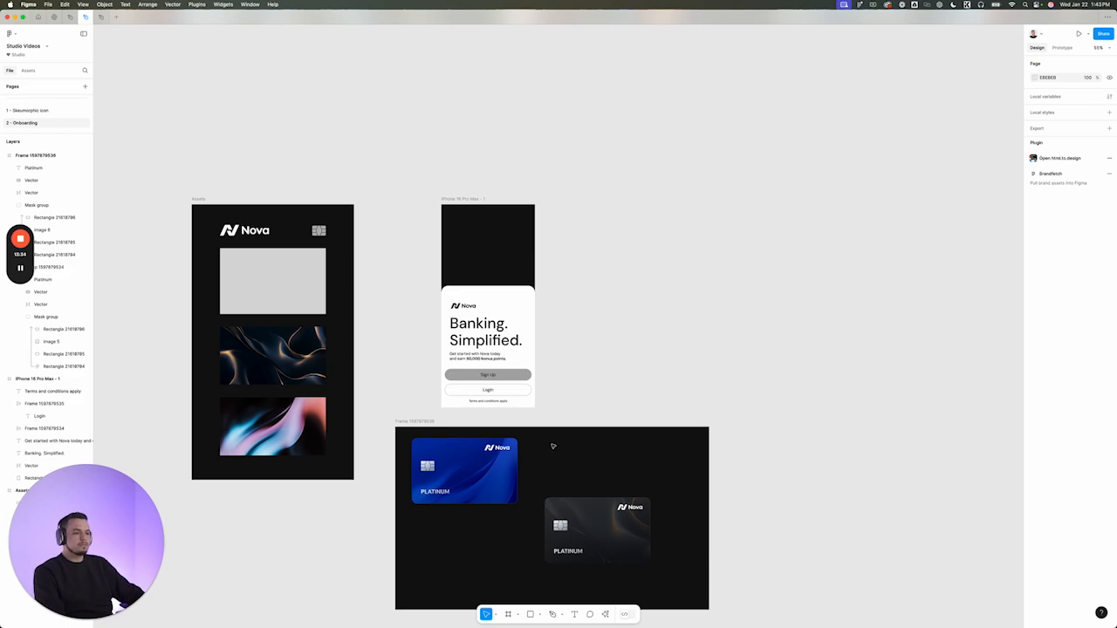
Copy the blue card into the iPhone frame and place it just above the heading
click(488, 467)
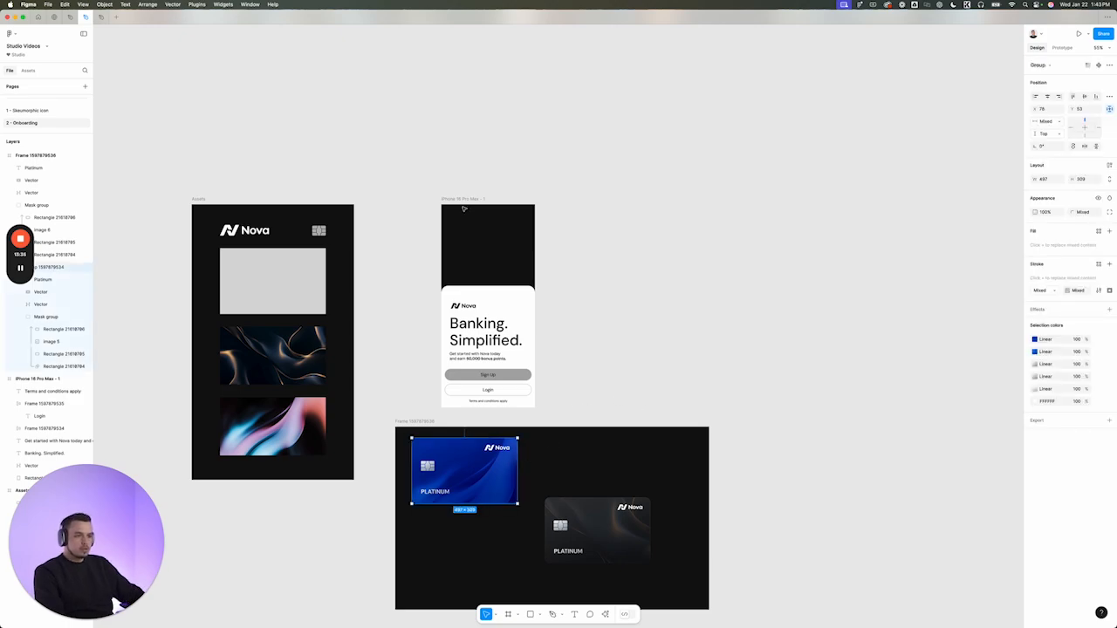
click(464, 208)
key(ctrl+v)
drag(467, 229, 500, 273)
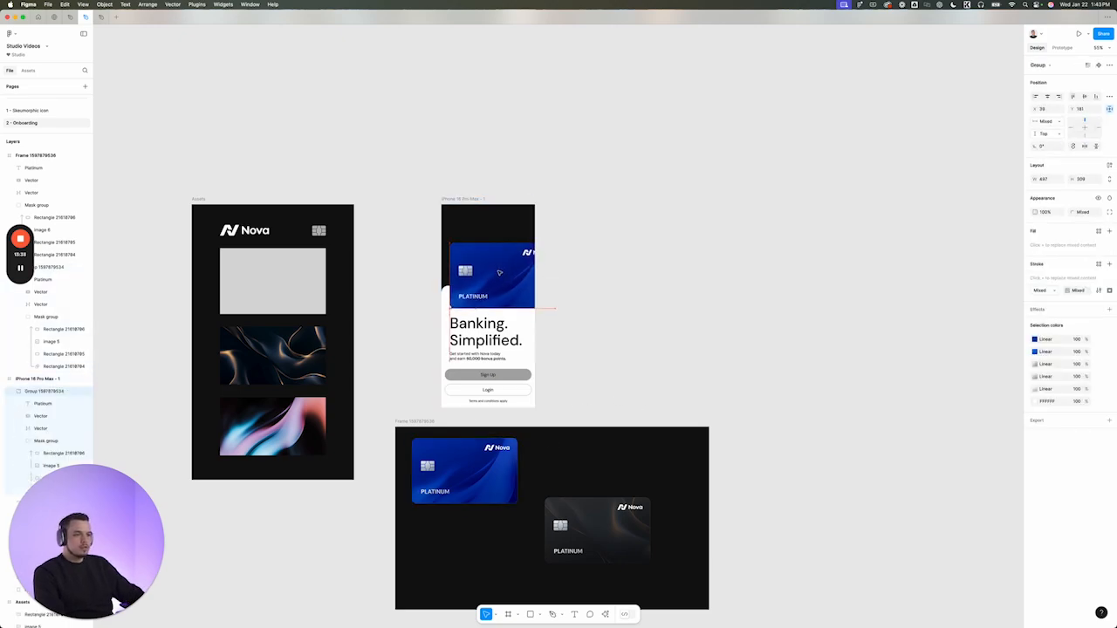
click(597, 528)
click(463, 199)
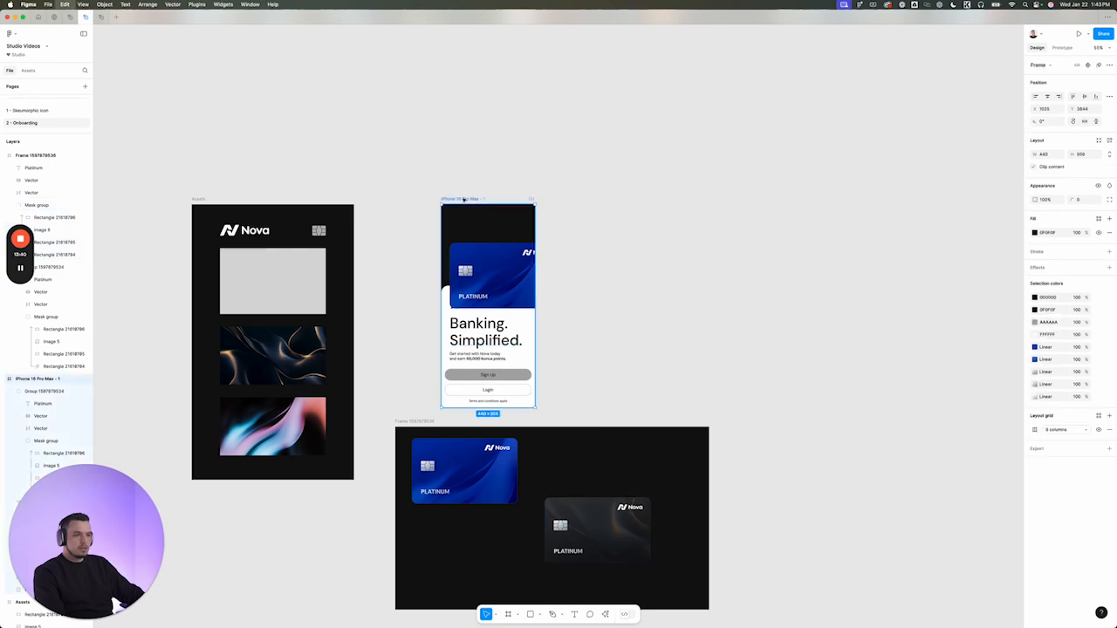
key(super+v)
scroll(467, 221, up, 5)
key(super+z)
scroll(509, 344, down, 5)
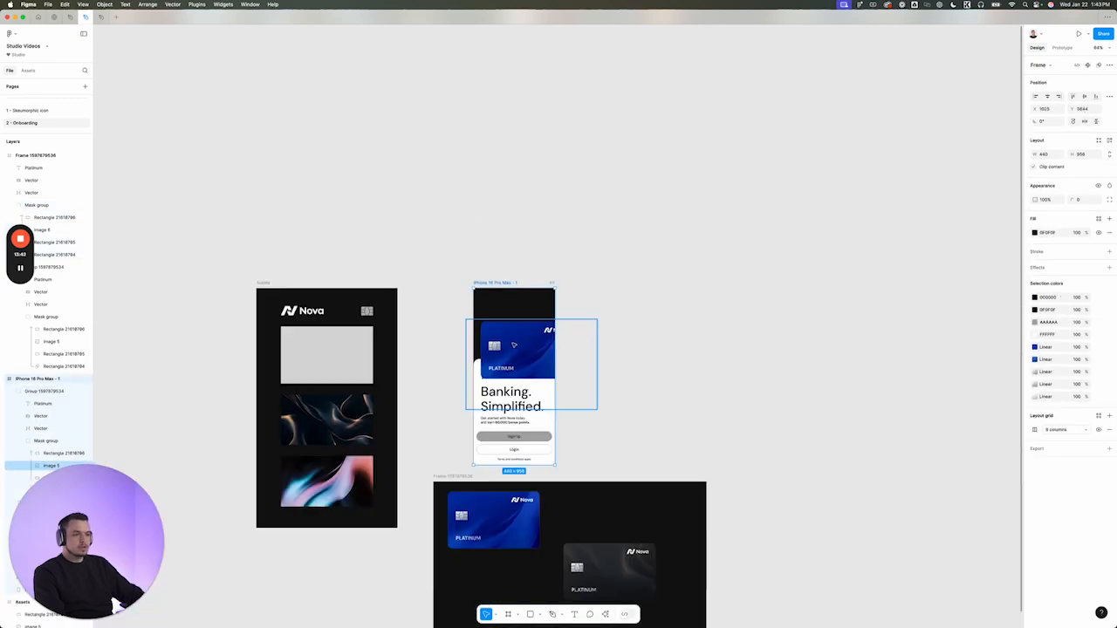
scroll(514, 344, down, 5)
scroll(541, 462, up, 2)
Group all layers of the dark card in the lower card frame
click(541, 462)
scroll(541, 441, up, 5)
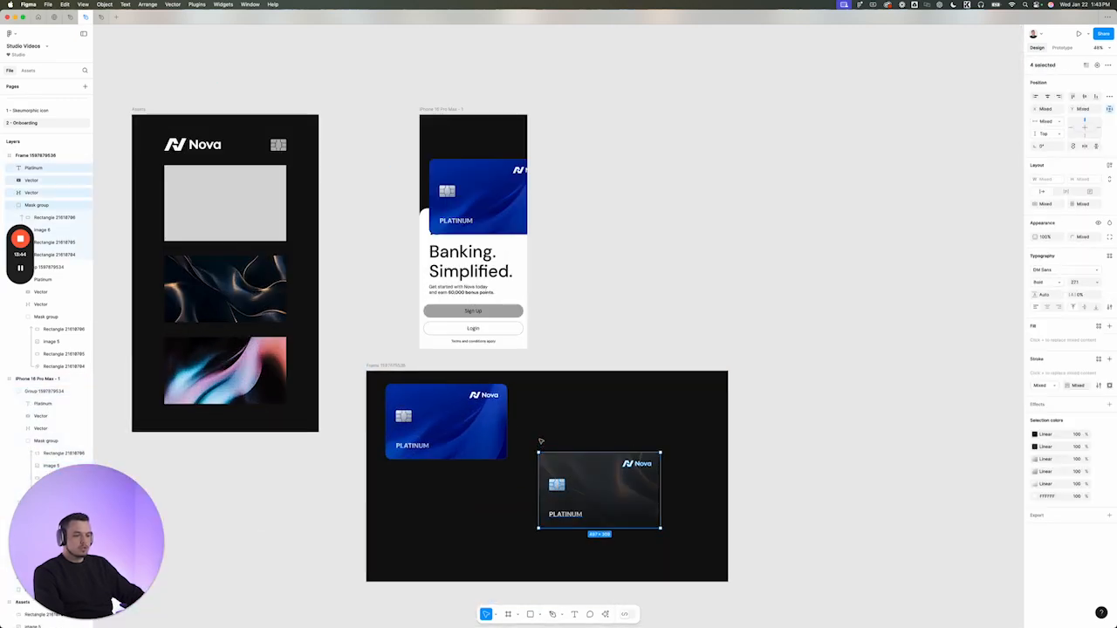
key(super+g)
drag(582, 403, 399, 545)
drag(438, 546, 447, 619)
click(448, 616)
Copy the grouped dark card into the iPhone frame
click(594, 531)
key(super+c)
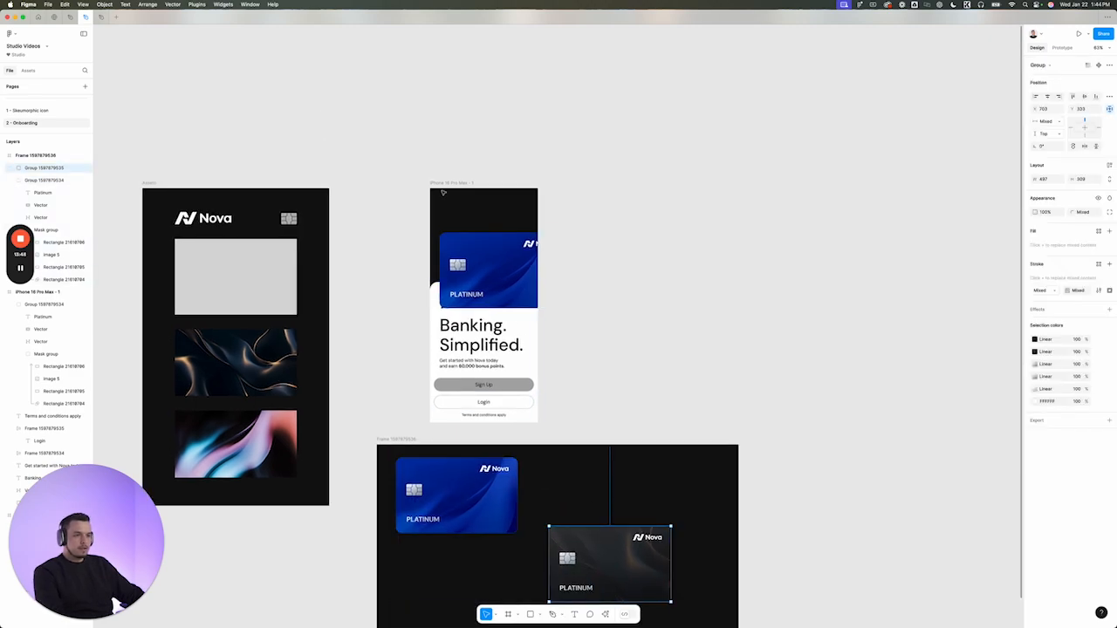
click(444, 184)
key(super+v)
Scale both cards in the iPhone frame together by about 0.71x, making each about 352 × 219
scroll(441, 195, up, 5)
shift+click(573, 337)
key(k)
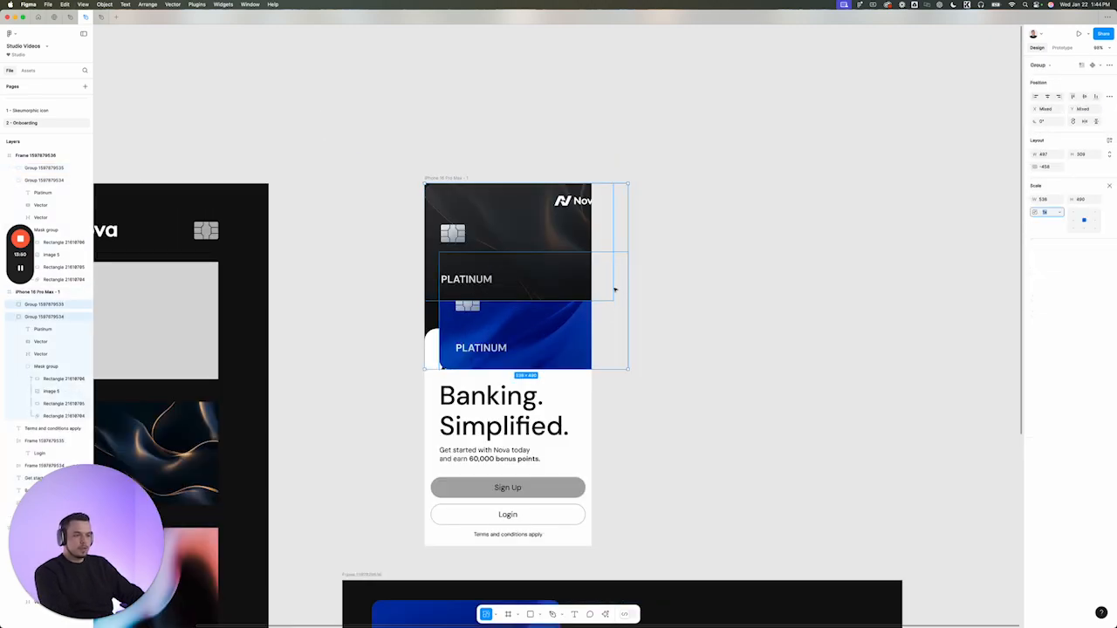
drag(621, 281, 567, 281)
scroll(568, 281, up, 5)
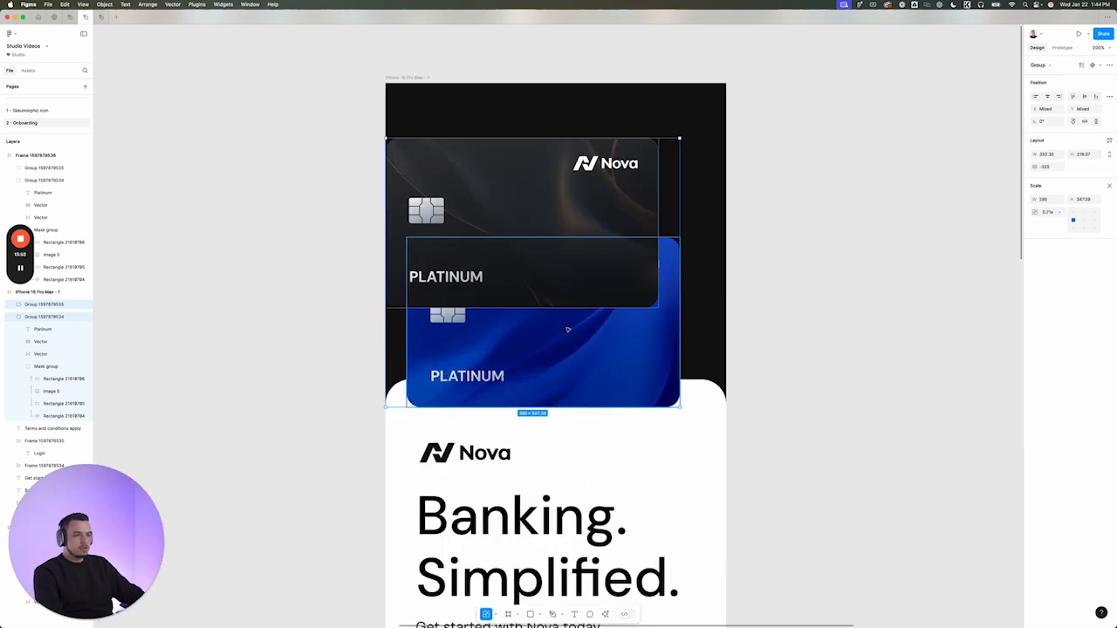
Rotate the blue card to about -14° and move it down over the white panel's upper edge
click(568, 330)
drag(686, 237, 700, 272)
scroll(613, 312, down, 5)
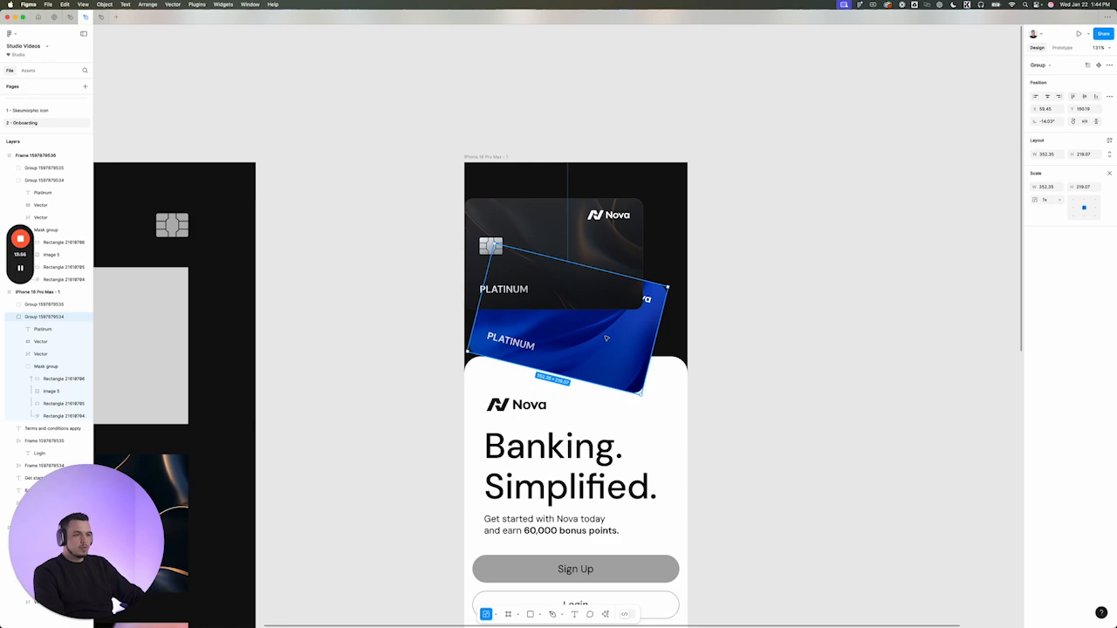
drag(606, 338, 617, 361)
scroll(524, 332, up, 2)
scroll(523, 331, right, 1)
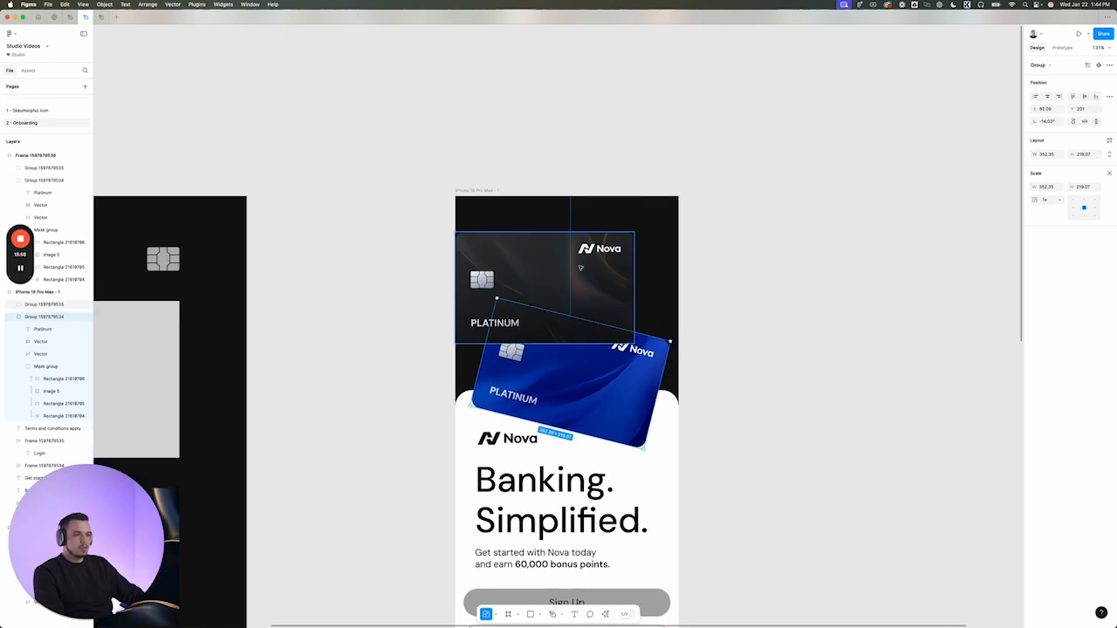
Centre the dark card horizontally in the phone frame at X 44, Y 75 and rotate it to about 9°
click(524, 301)
drag(526, 285, 548, 286)
scroll(628, 273, down, 1)
scroll(628, 273, right, 1)
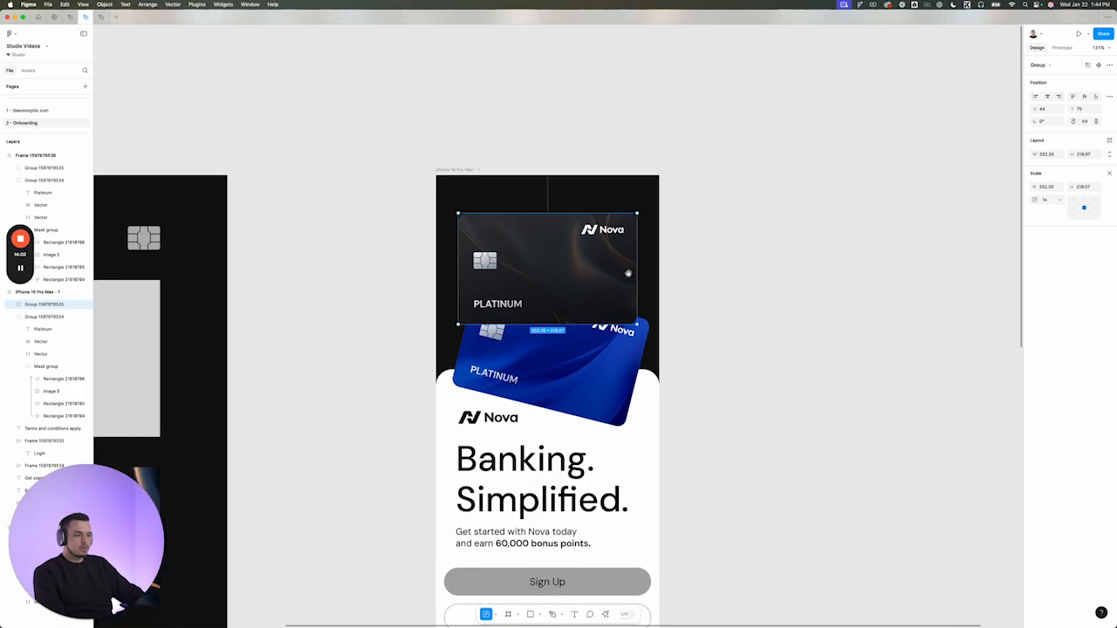
drag(640, 210, 628, 199)
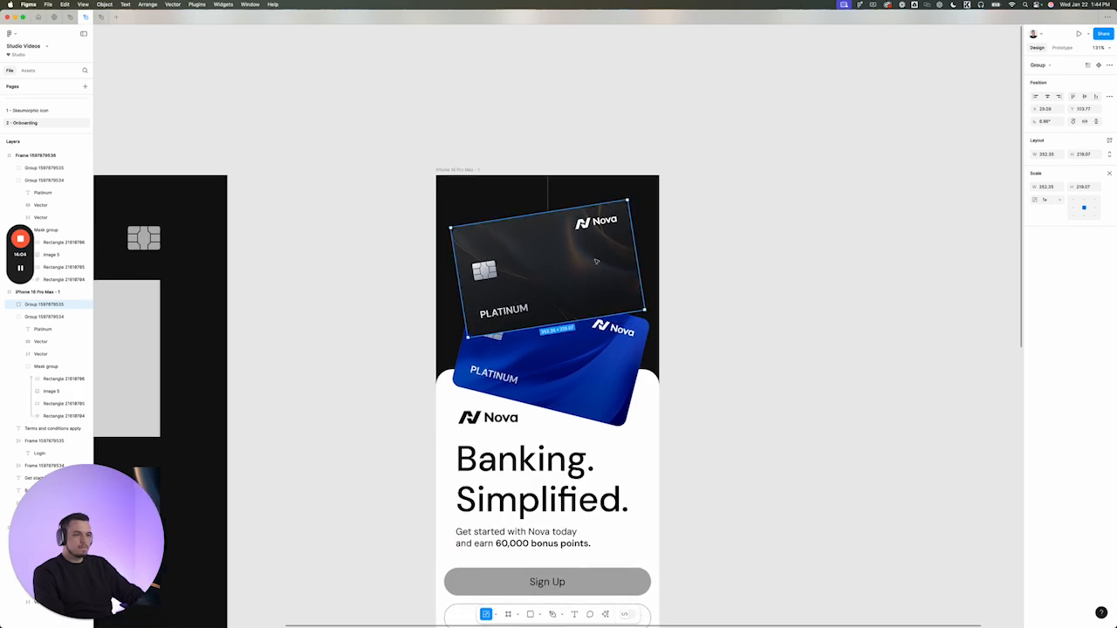
Nudge the two tilted cards slightly to balance their overlap above the Nova logo
drag(596, 261, 593, 264)
shift+click(615, 357)
drag(616, 357, 613, 351)
click(597, 266)
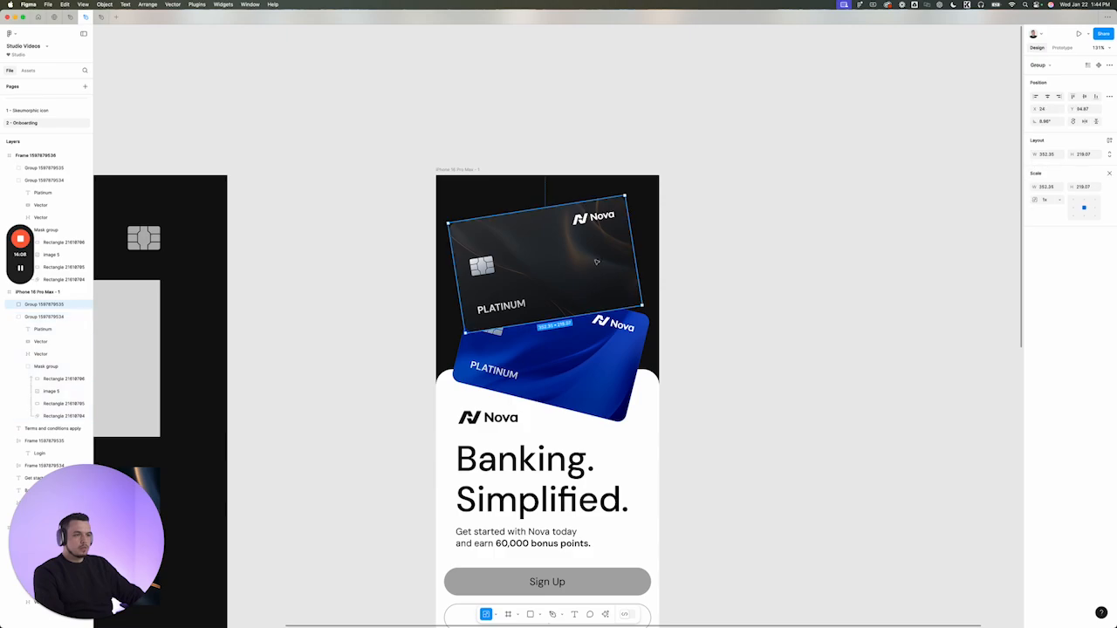
drag(597, 265, 597, 268)
Reduce the blue card's tilt to about -8.7°
click(596, 349)
scroll(611, 349, down, 3)
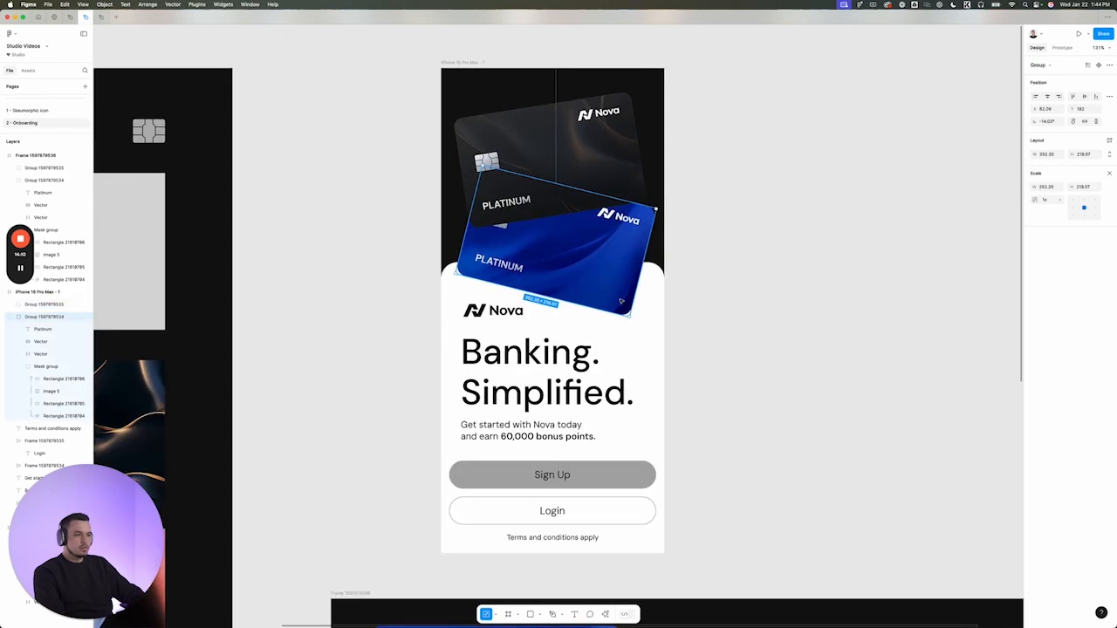
drag(635, 317, 638, 315)
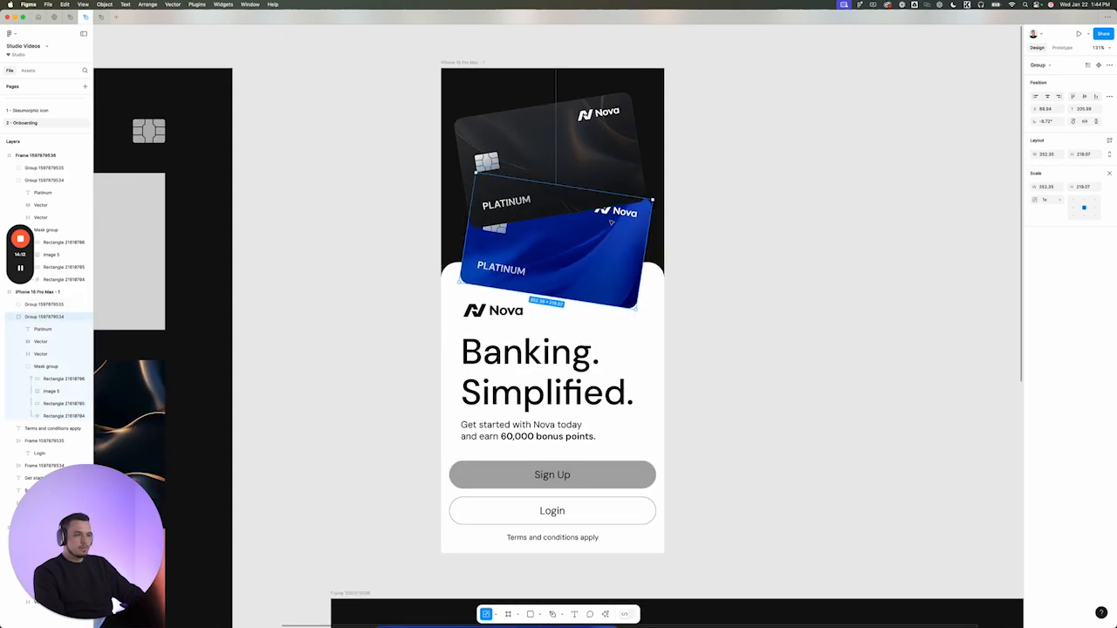
click(701, 182)
scroll(701, 181, up, 1)
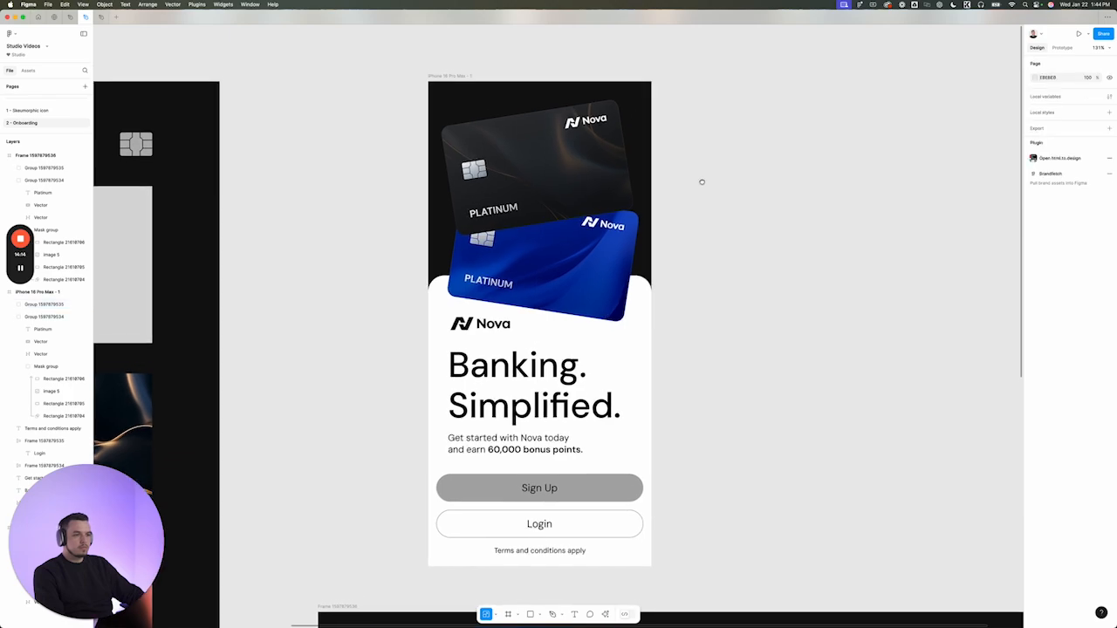
Draw a rectangle about 161 × 141 in the phone frame's upper-left corner and fill it with 0F0F0F sampled from the Assets frame
scroll(663, 209, down, 3)
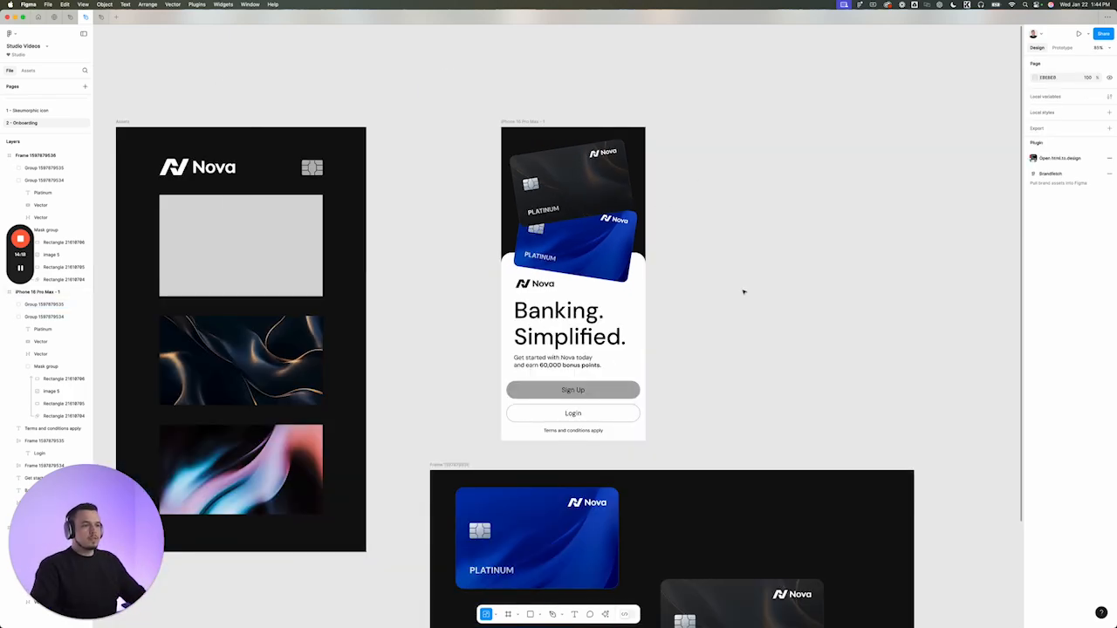
scroll(709, 273, up, 3)
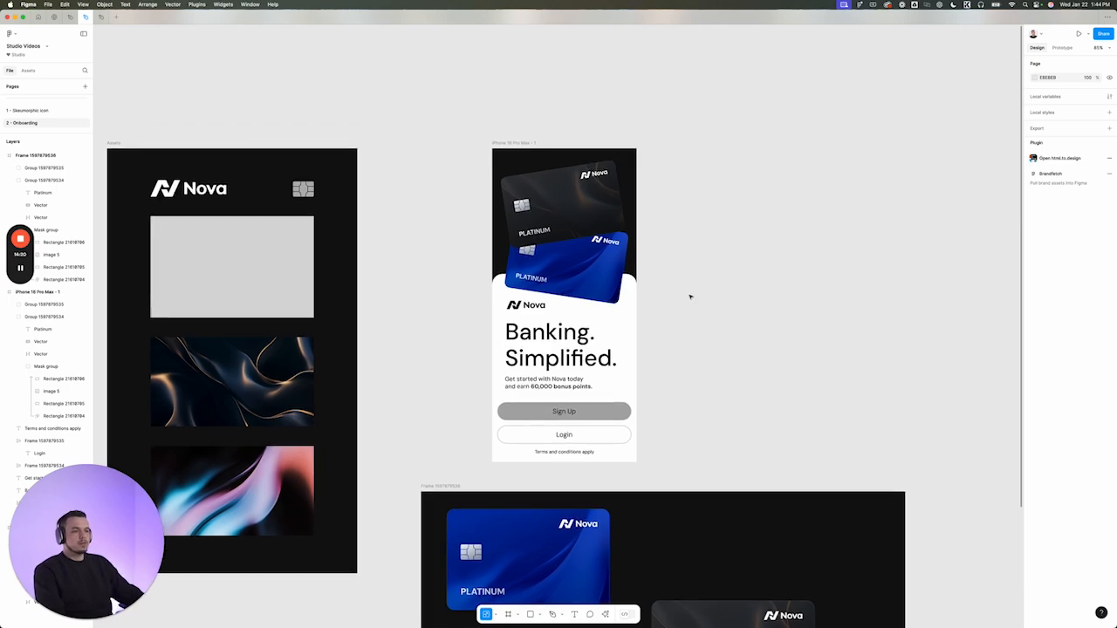
scroll(522, 177, up, 2)
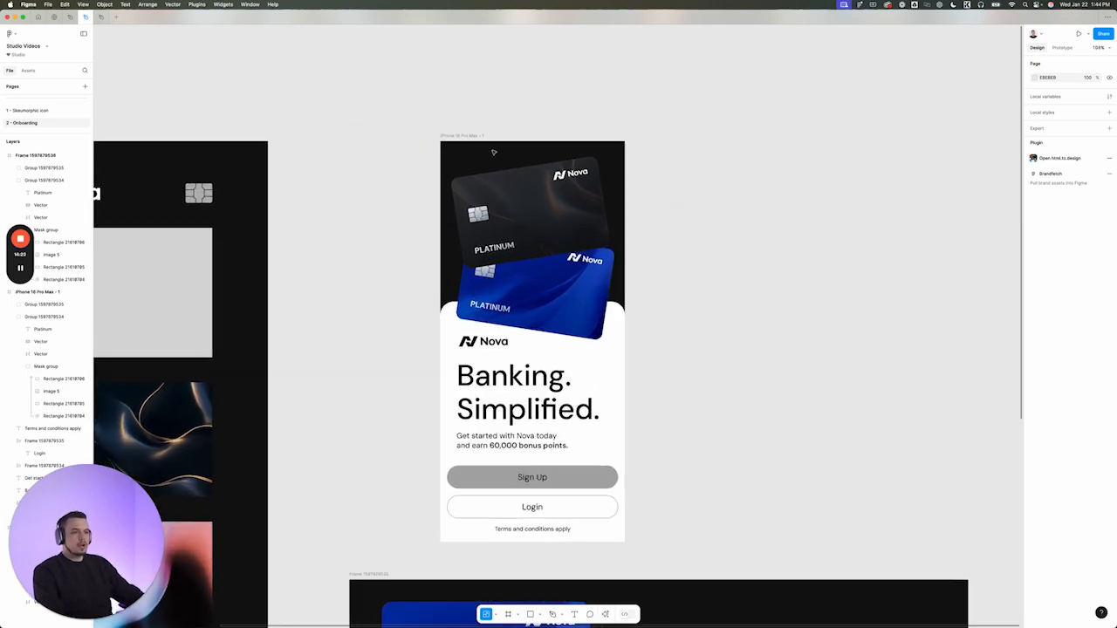
click(453, 153)
key(r)
drag(441, 141, 508, 200)
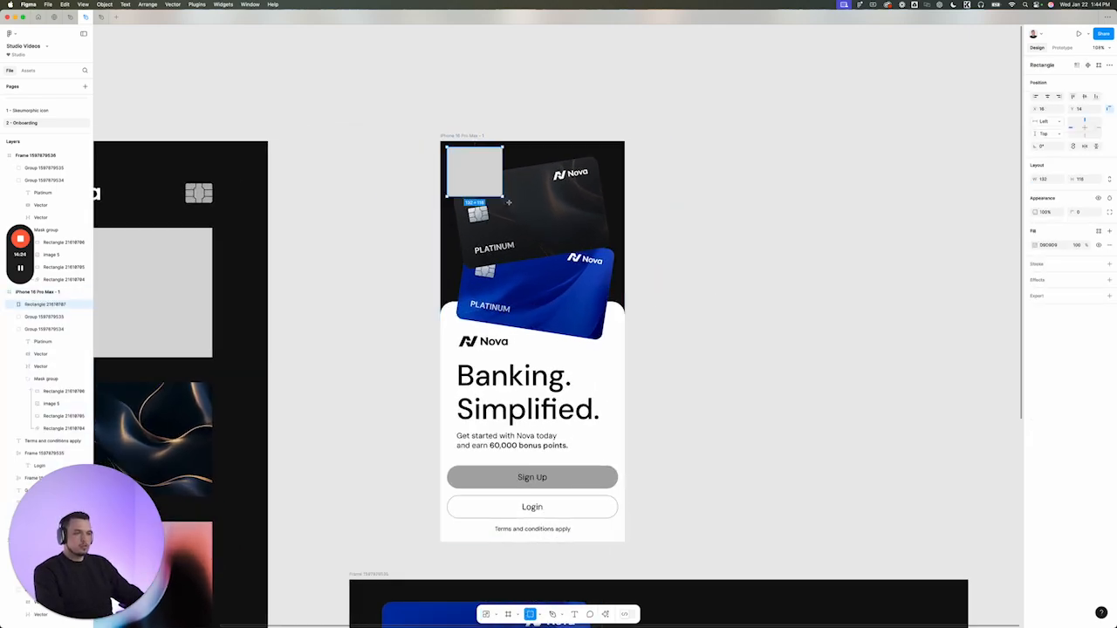
key(i)
click(220, 146)
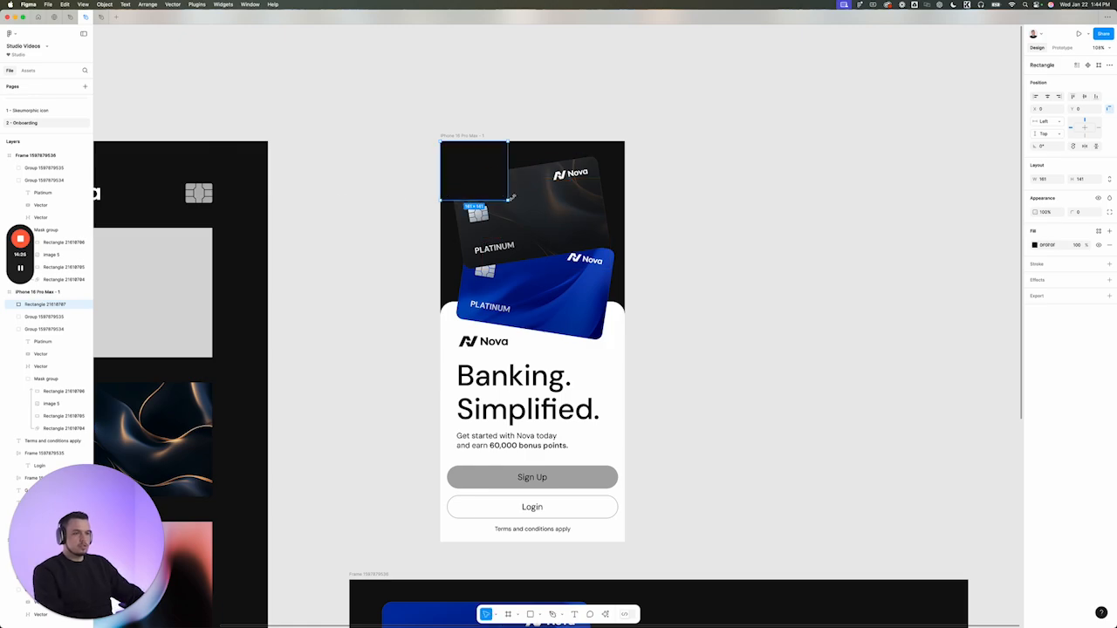
Resize the rectangle to 440 × 465 across the phone frame's upper half and send it behind the cards and white panel
drag(509, 202, 626, 326)
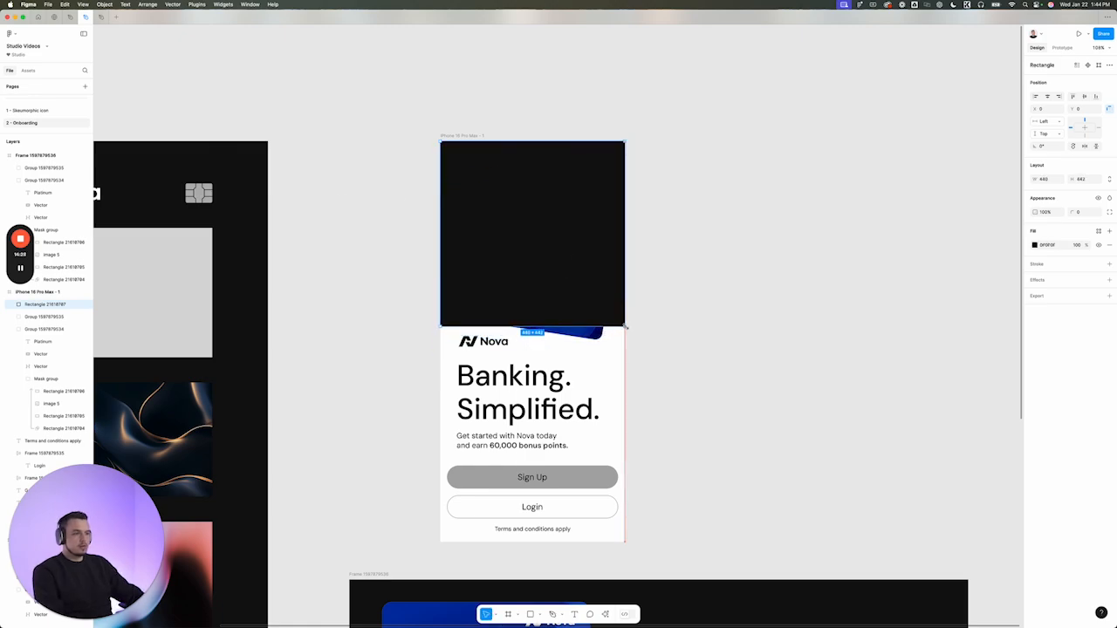
key(bracketleft)
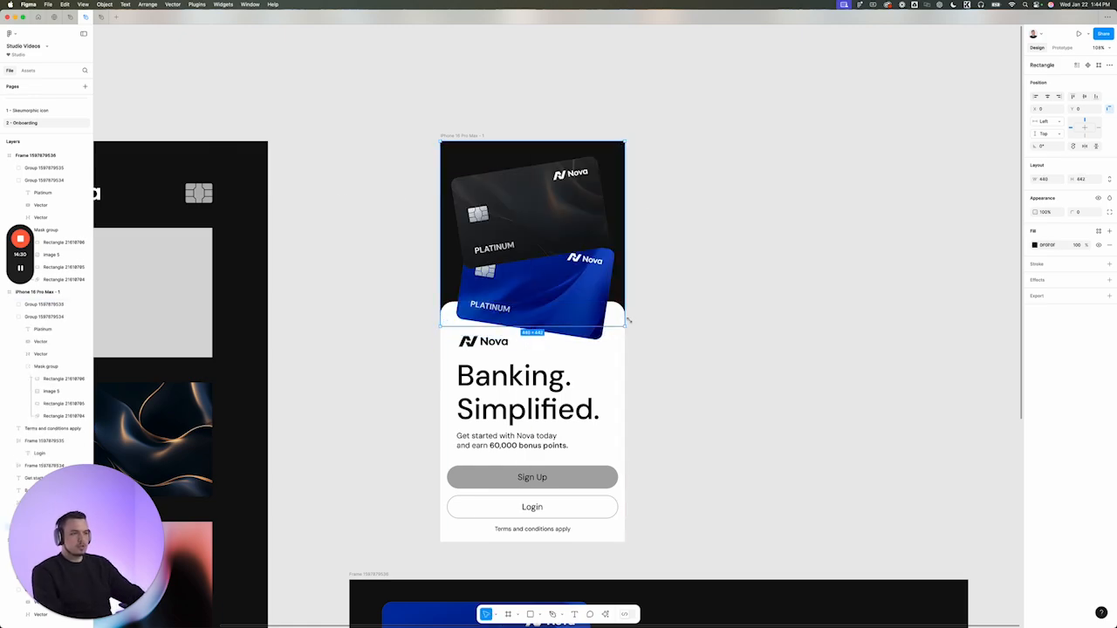
drag(591, 326, 593, 335)
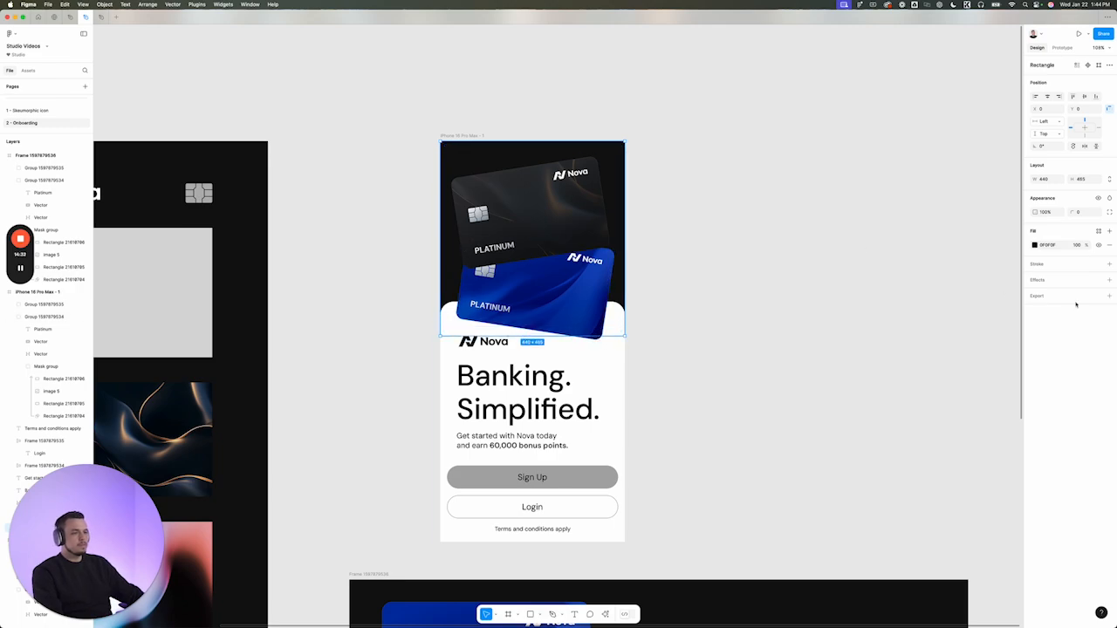
Change the background rectangle's solid fill to a radial gradient
click(1034, 246)
click(949, 263)
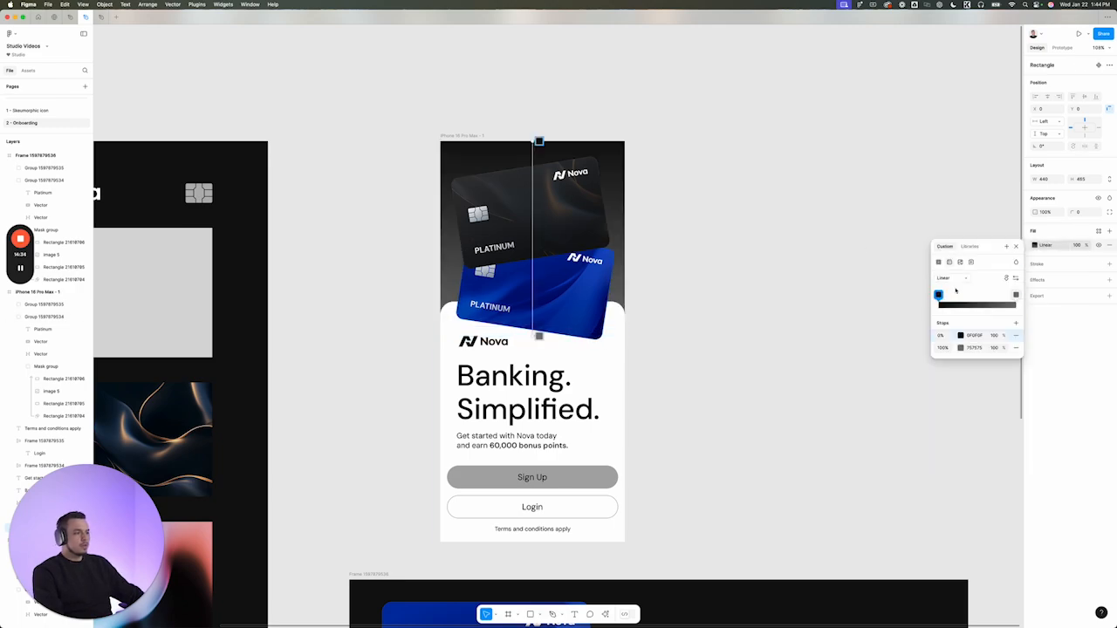
click(953, 277)
click(953, 288)
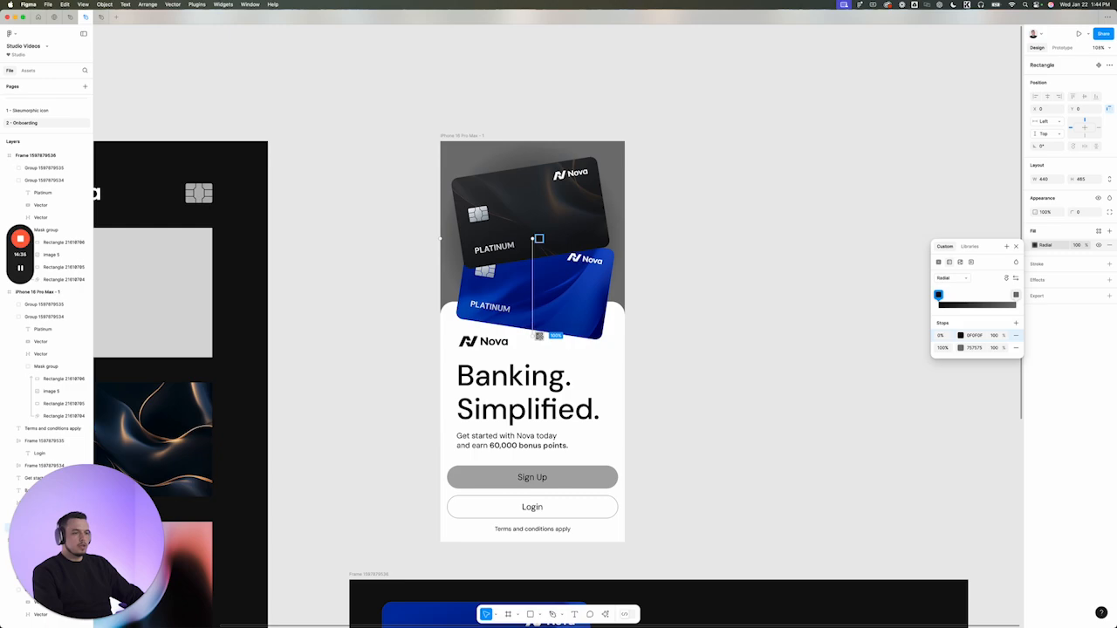
Set the radial gradient's 100% stop to 0F0F0F sampled from the dark background and its 0% stop to a blue sampled from the blue card
click(539, 336)
key(i)
click(252, 281)
click(539, 239)
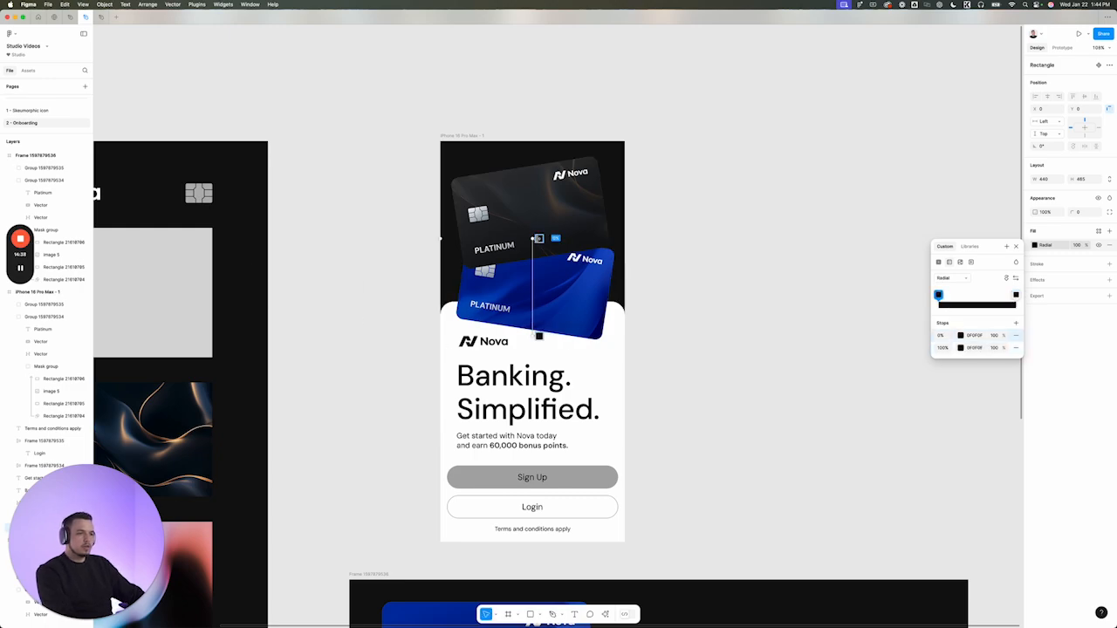
key(i)
click(586, 277)
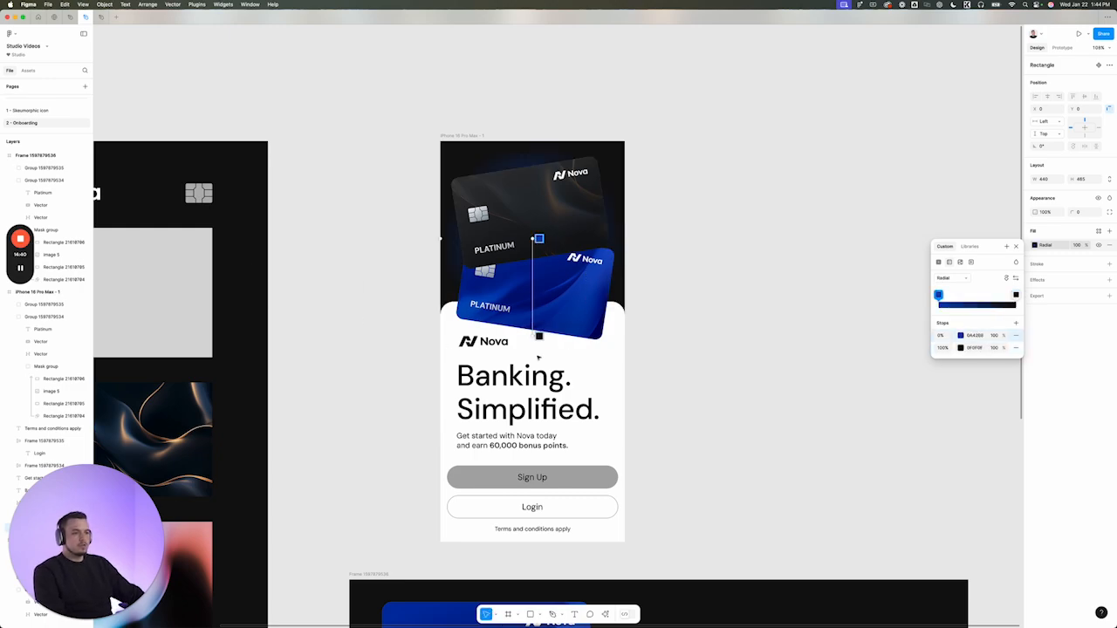
Extend the blue radial gradient's radius further down and shift its centre slightly upward behind the cards
mouse_move(534, 338)
mouse_down()
mouse_move(535, 380)
mouse_move(533, 355)
mouse_up()
mouse_move(533, 239)
mouse_down()
mouse_move(534, 222)
mouse_move(535, 272)
mouse_move(534, 223)
mouse_move(534, 236)
mouse_up()
scroll(539, 231, up, 5)
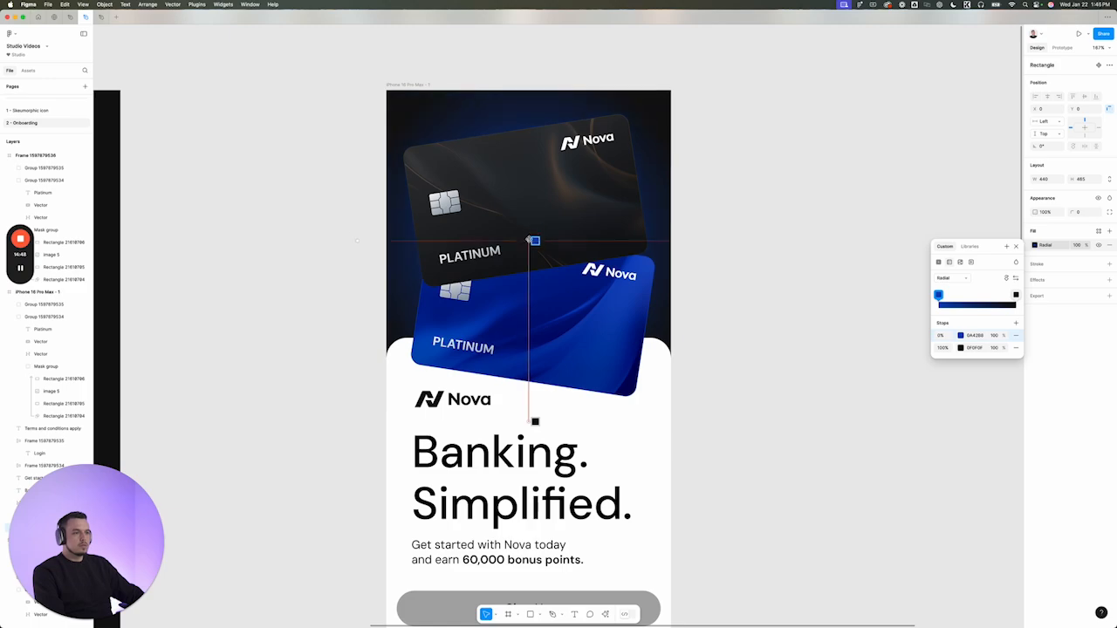
scroll(532, 236, down, 3)
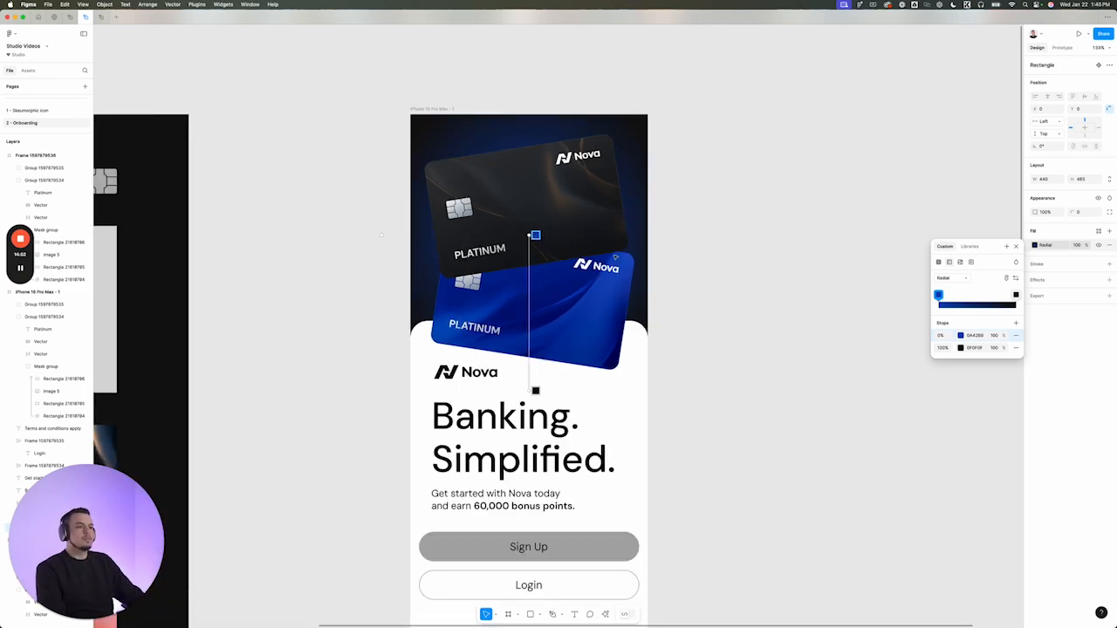
Add a drop shadow to the blue PLATINUM card with a Y offset of 40 and a blur of 45
click(673, 269)
scroll(681, 270, down, 1)
scroll(681, 270, right, 1)
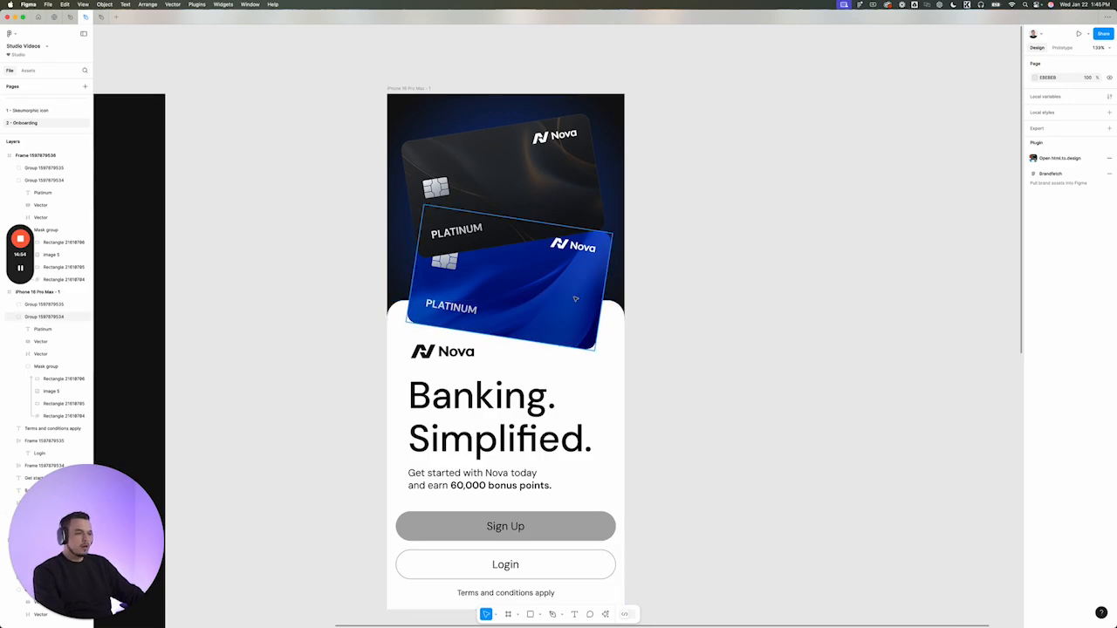
click(575, 299)
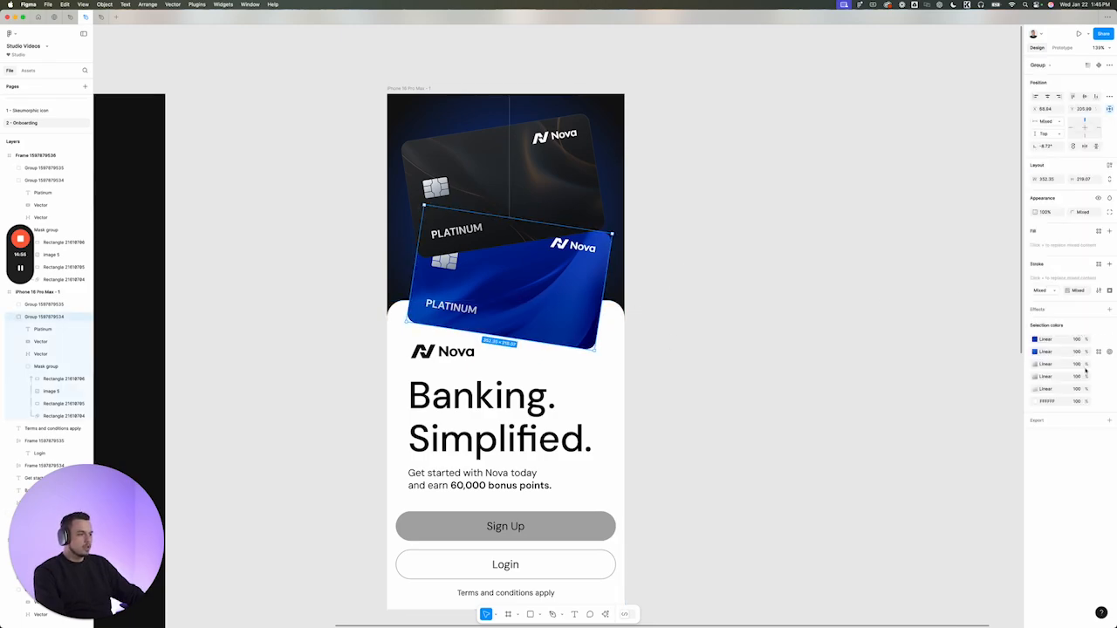
click(1107, 310)
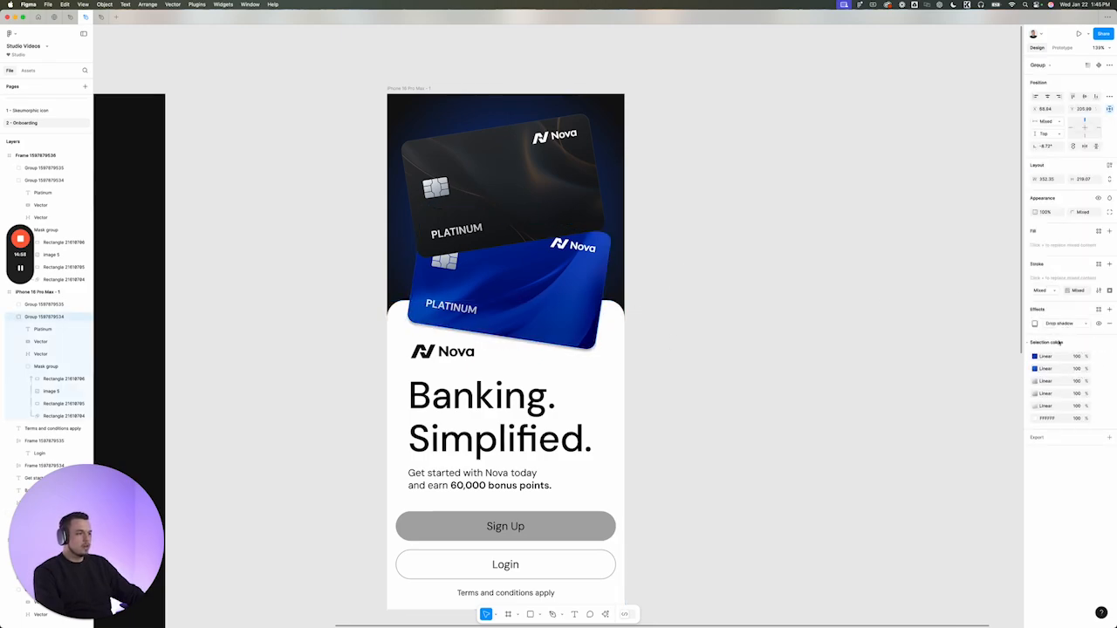
click(1036, 323)
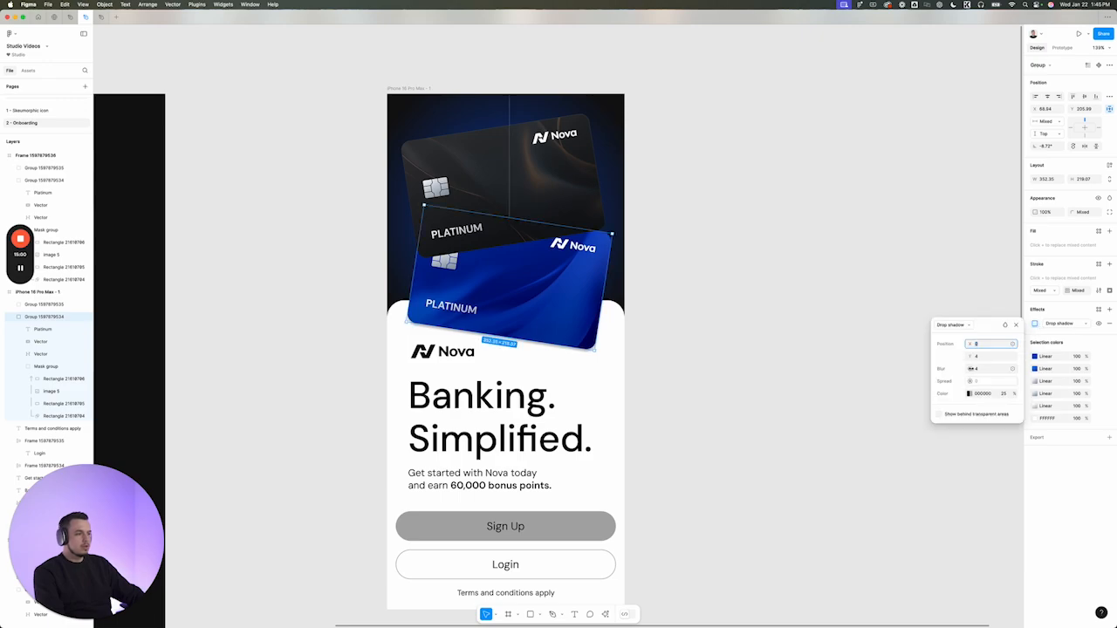
drag(970, 369, 3, 373)
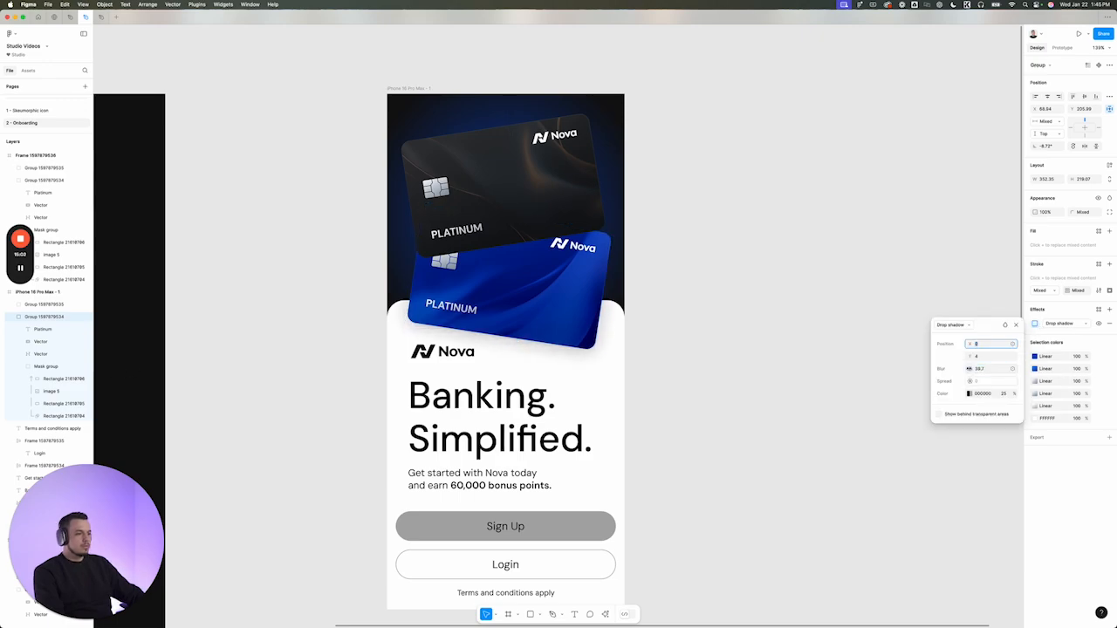
drag(973, 356, 992, 358)
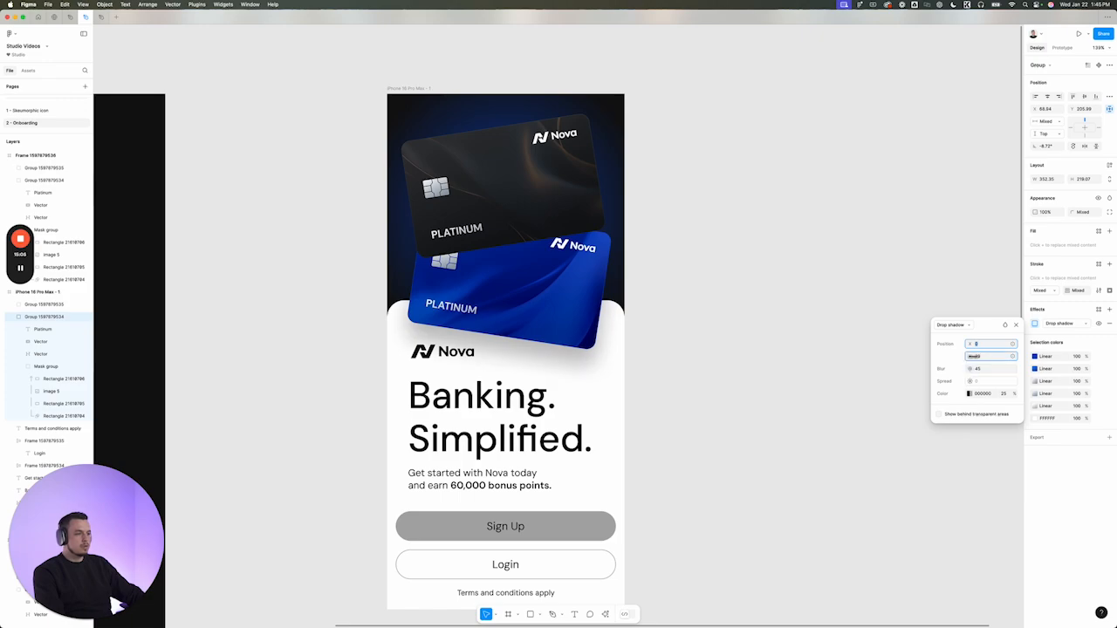
drag(973, 356, 984, 357)
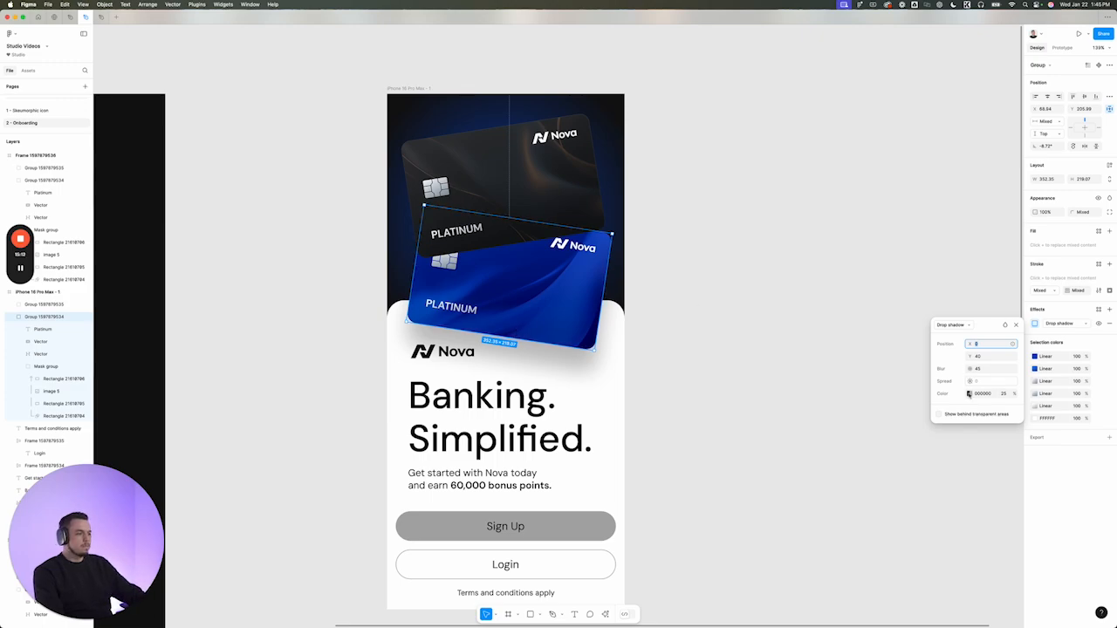
Colour the blue card's drop shadow with a slightly adjusted blue sampled from the card, at 27% opacity
click(969, 393)
click(850, 511)
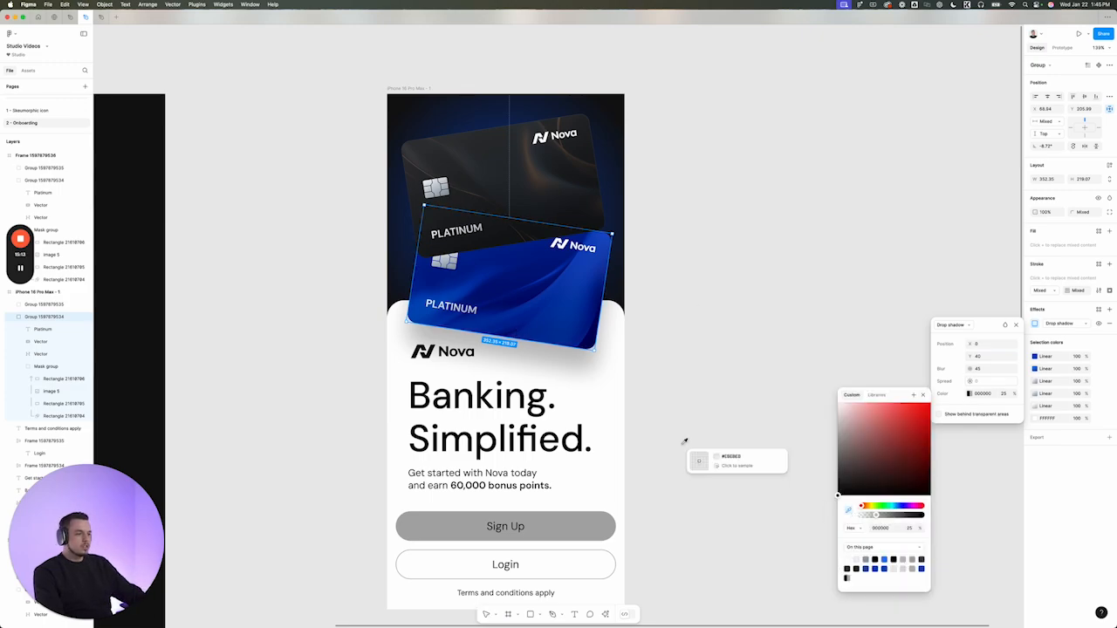
click(514, 299)
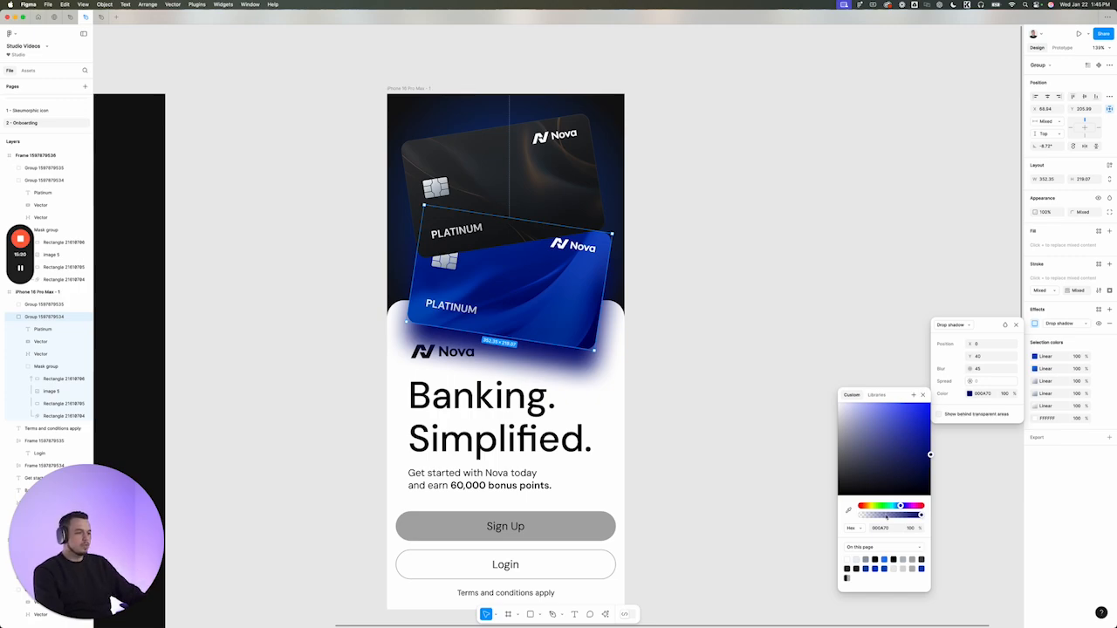
drag(881, 516, 878, 517)
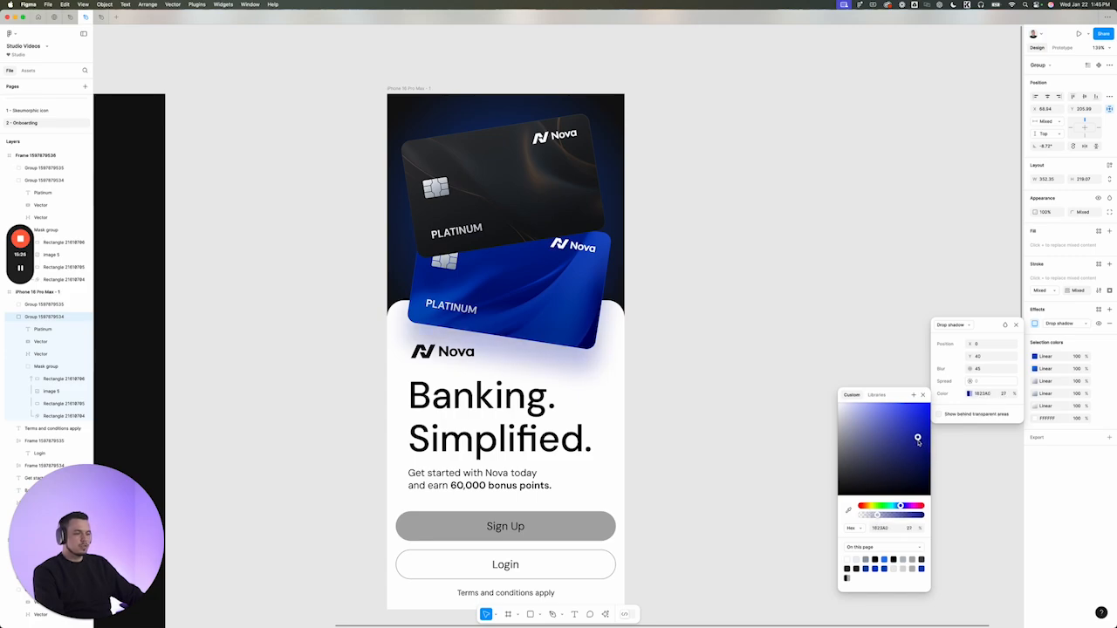
Scale the dark and blue cards down together to about 379 × 425 overall, keeping them centred behind the frame's upper half
shift+click(605, 164)
key(k)
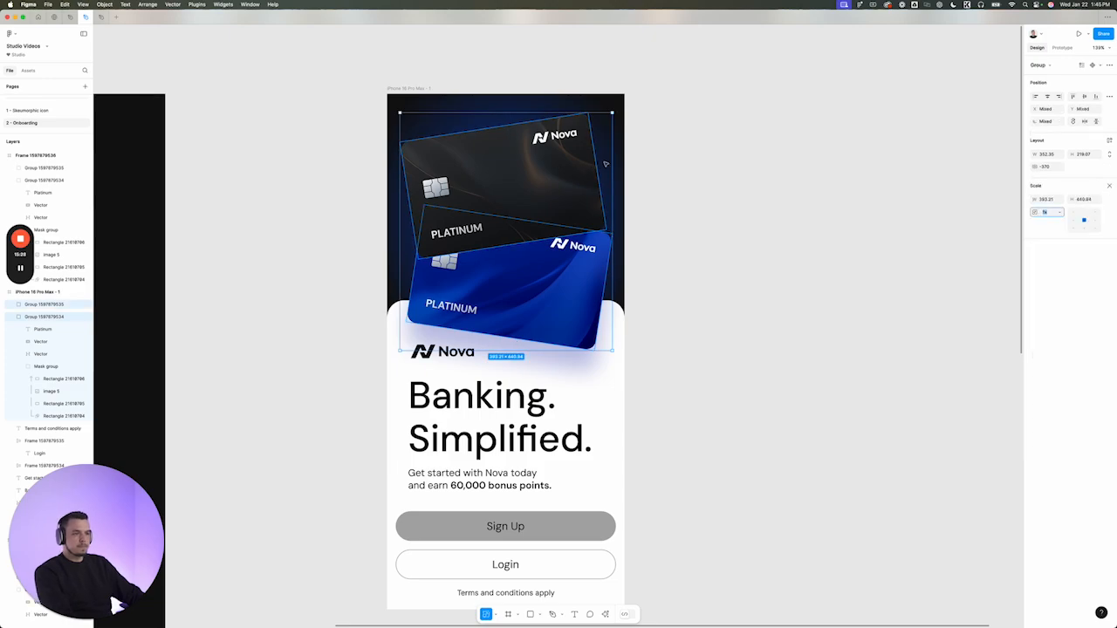
drag(612, 160, 602, 158)
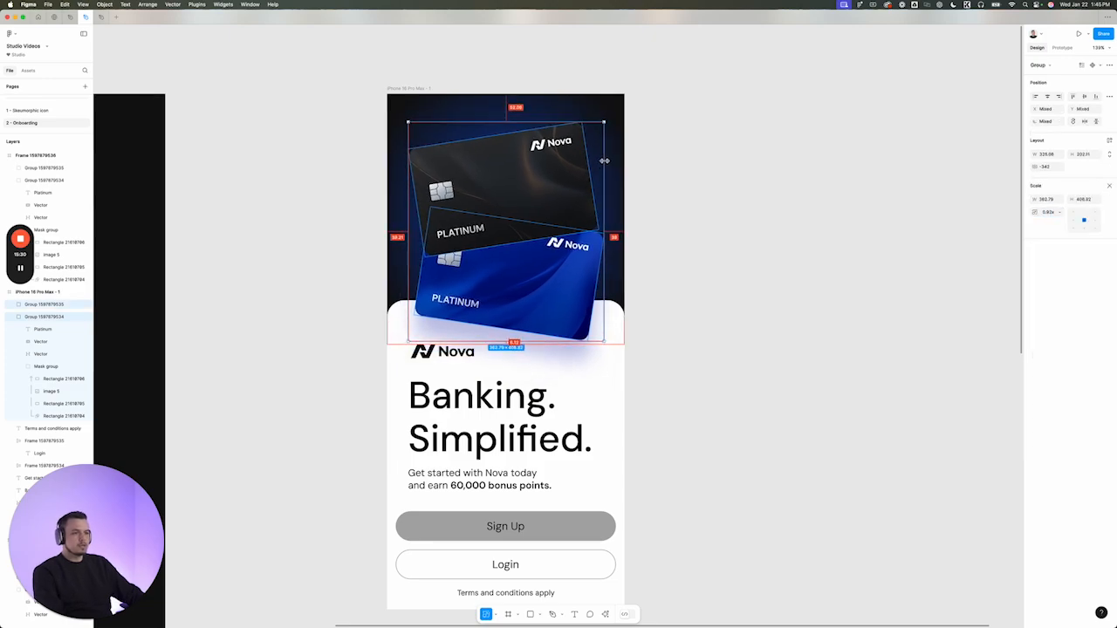
click(707, 211)
scroll(707, 211, down, 1)
click(560, 215)
shift+click(565, 252)
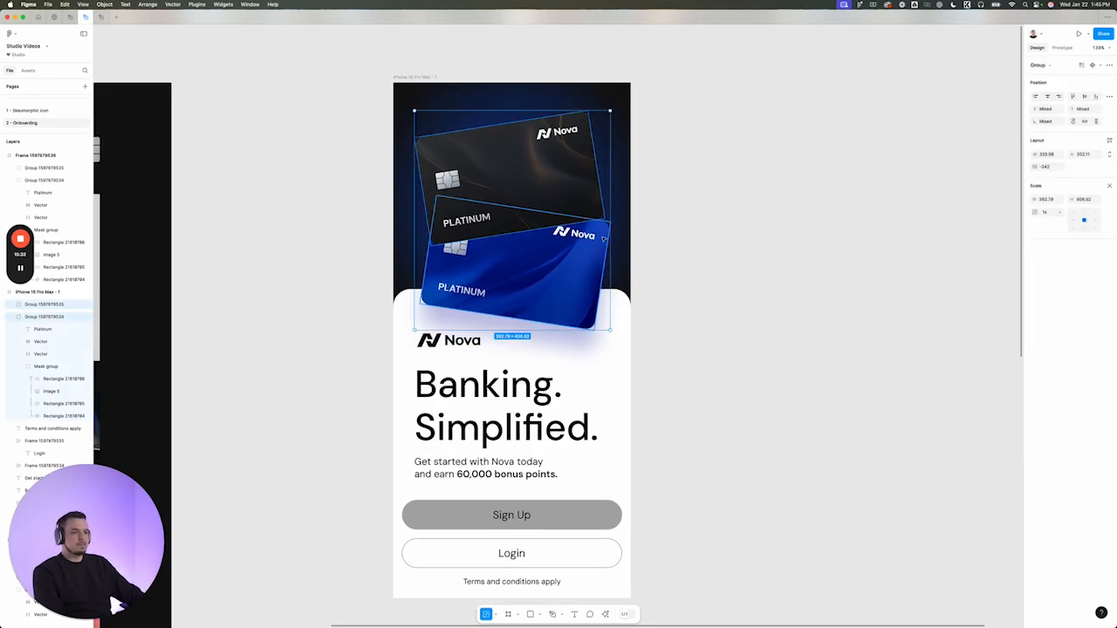
drag(612, 223, 599, 239)
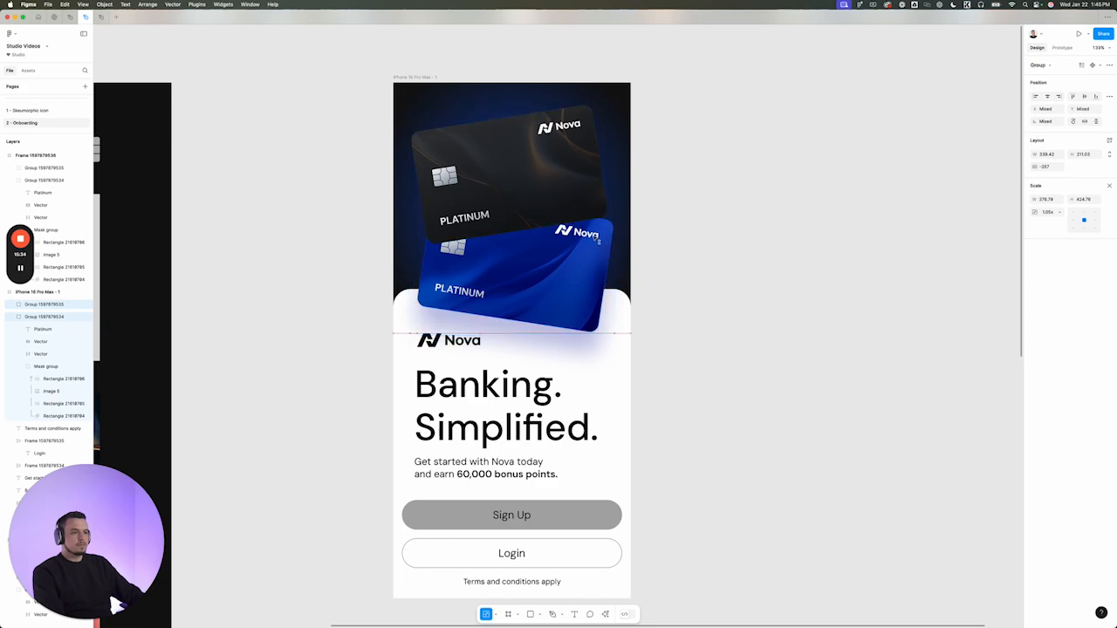
Darken the blue 0% stop of the background rectangle's radial gradient
click(462, 96)
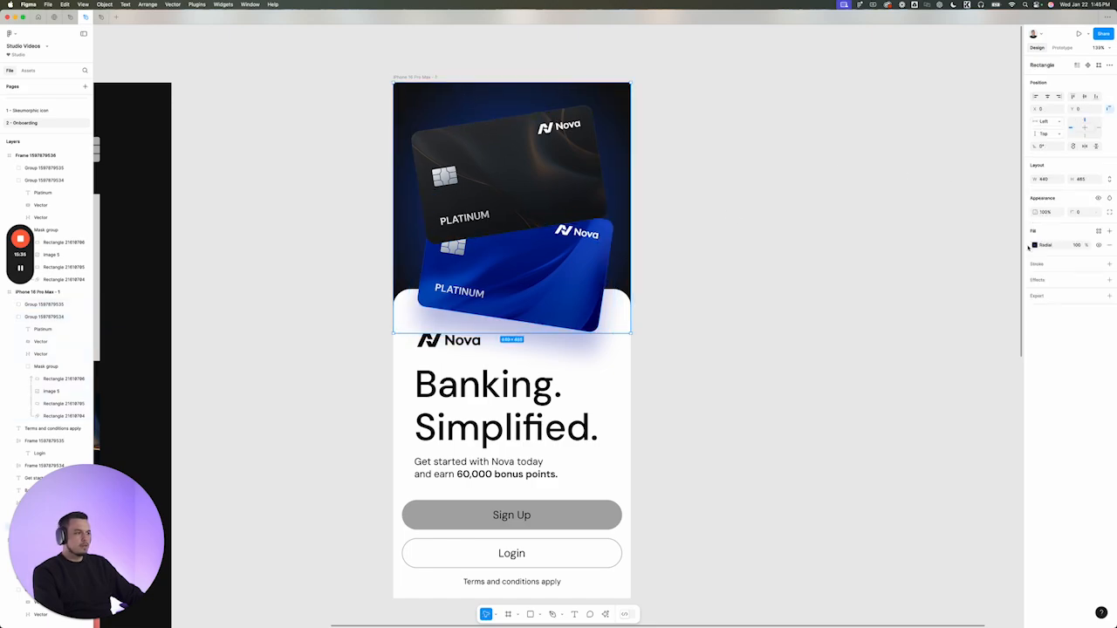
click(1033, 245)
click(960, 335)
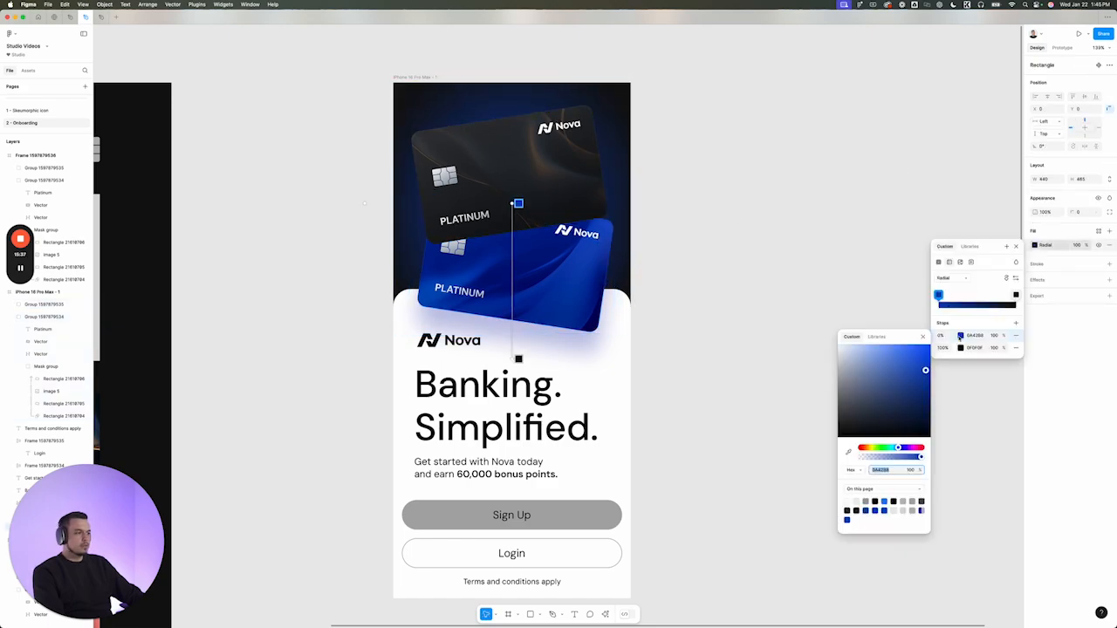
click(921, 384)
click(712, 340)
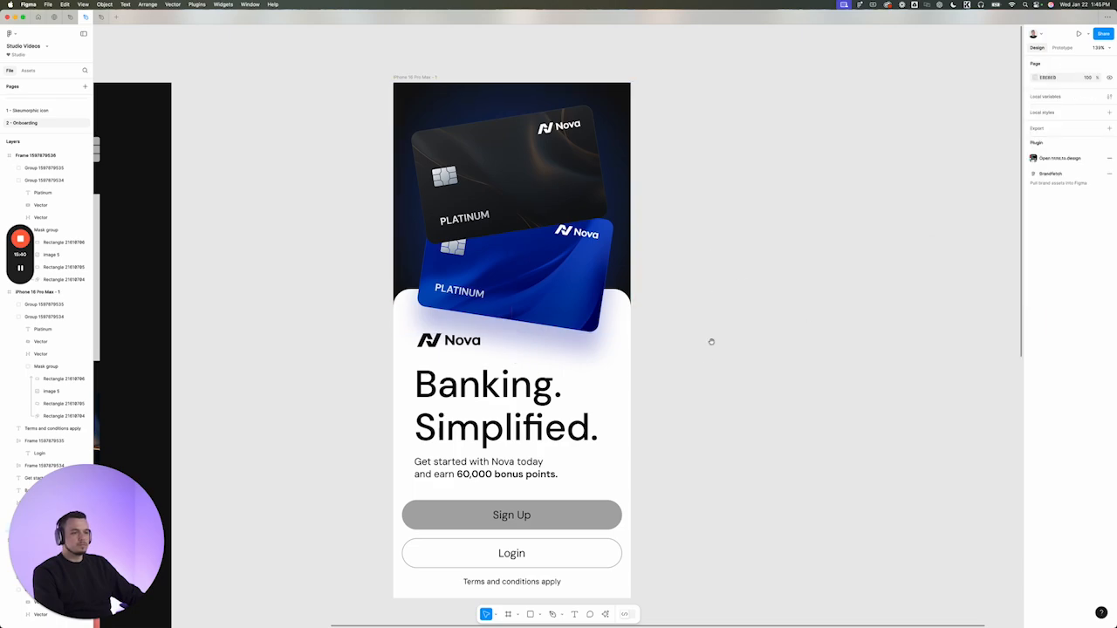
Copy the drop shadow effect from the blue card onto the dark card
scroll(705, 316, down, 1)
click(458, 182)
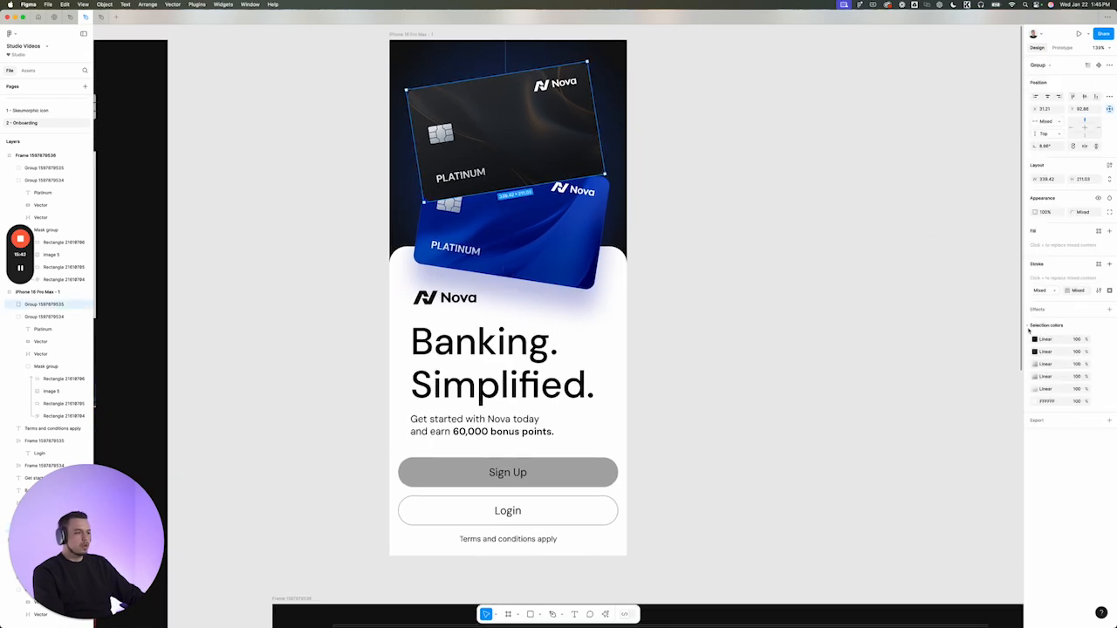
click(607, 183)
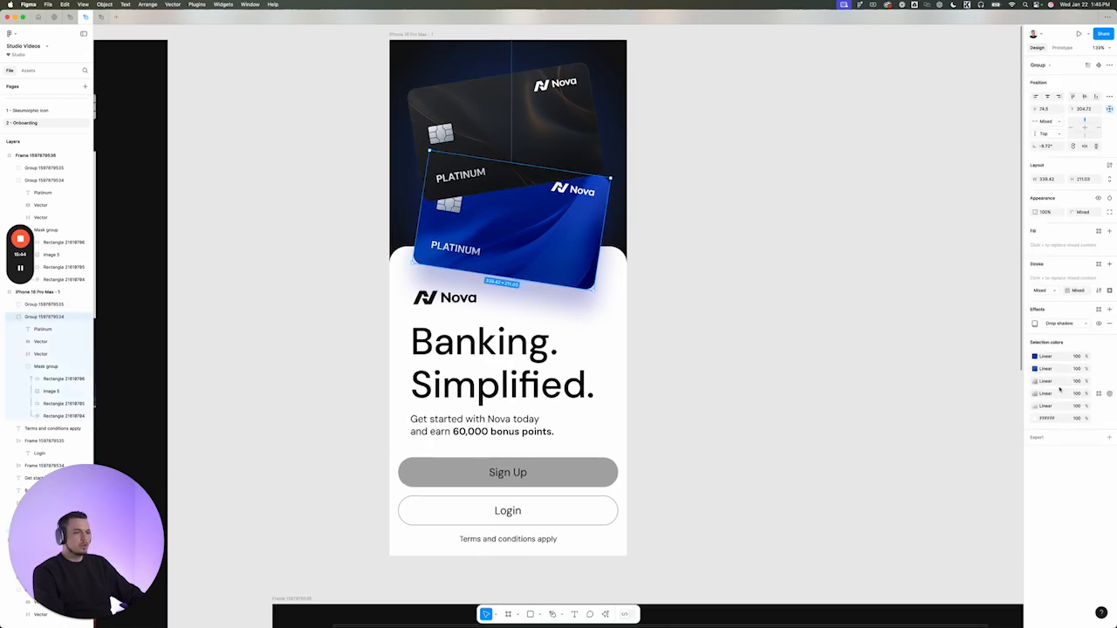
click(1028, 327)
key(super+c)
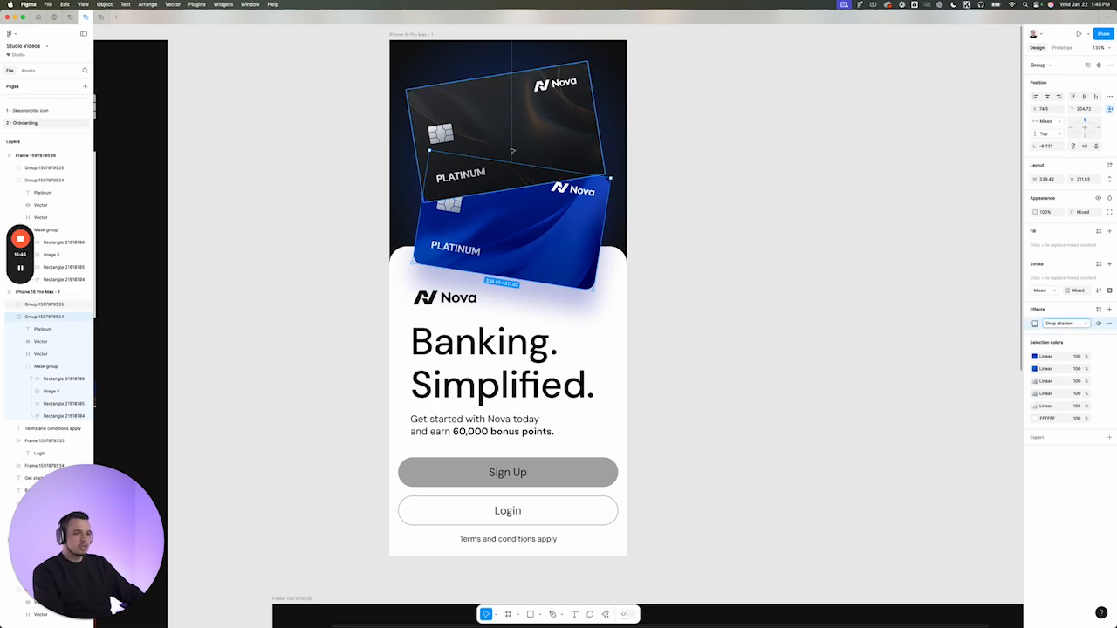
click(529, 144)
key(super+v)
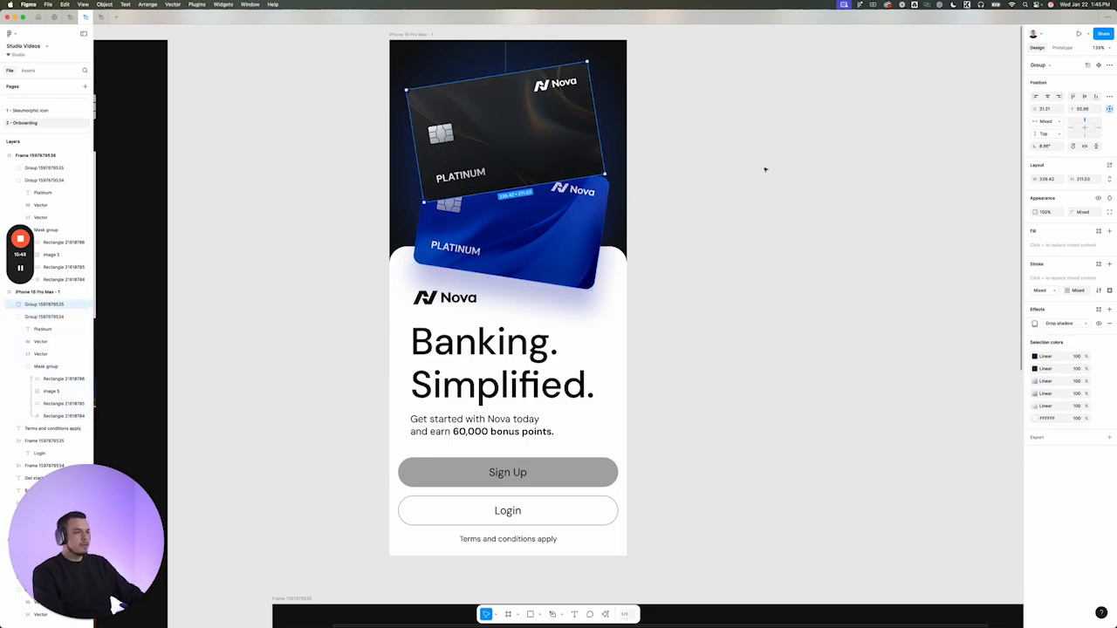
Darken the dark card's drop shadow to 030408, reduce its blur to 32.7 and lower its Y offset
scroll(554, 77, up, 5)
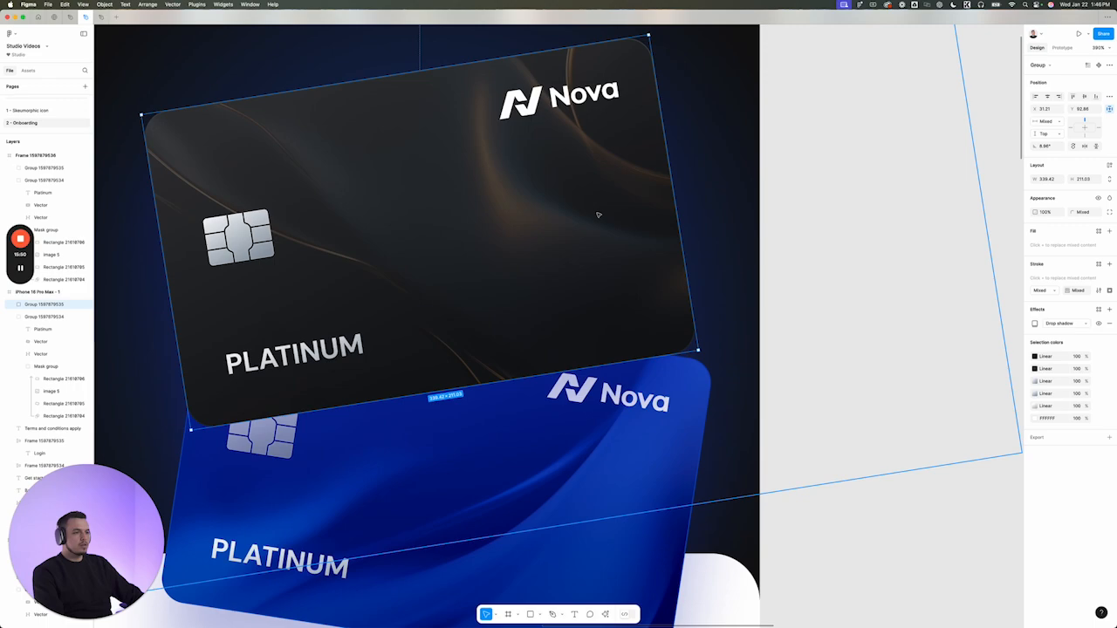
scroll(599, 215, down, 5)
click(1035, 324)
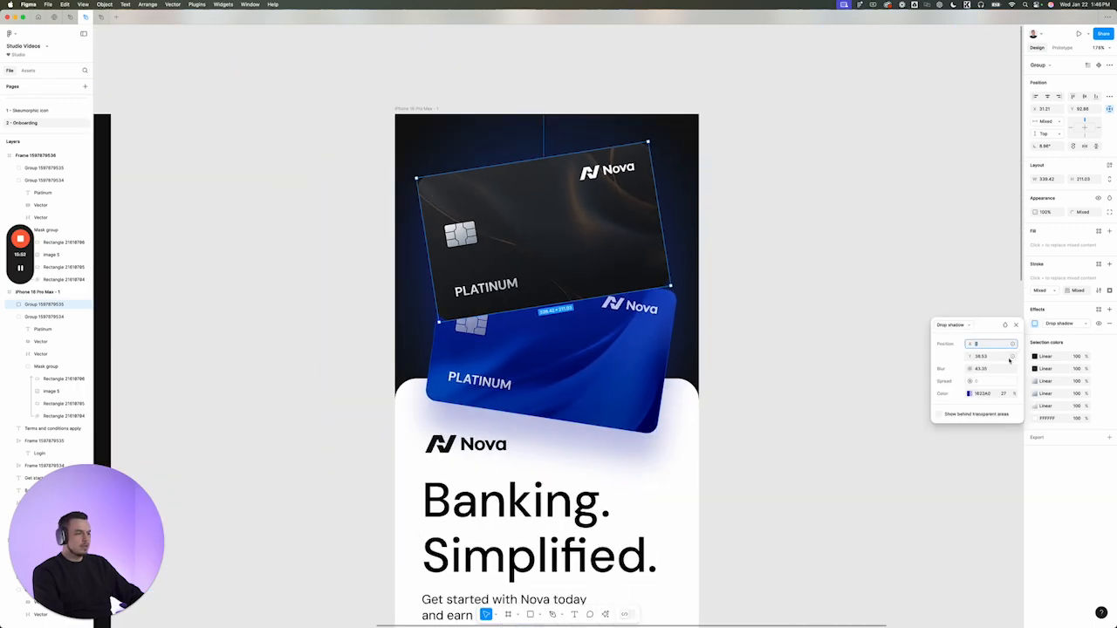
click(969, 394)
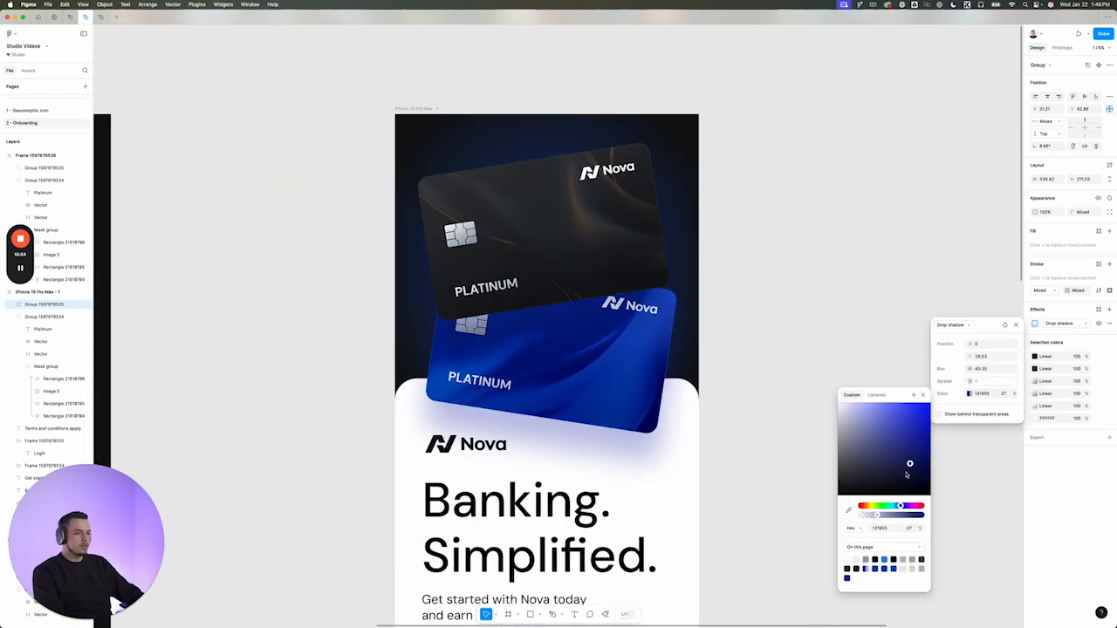
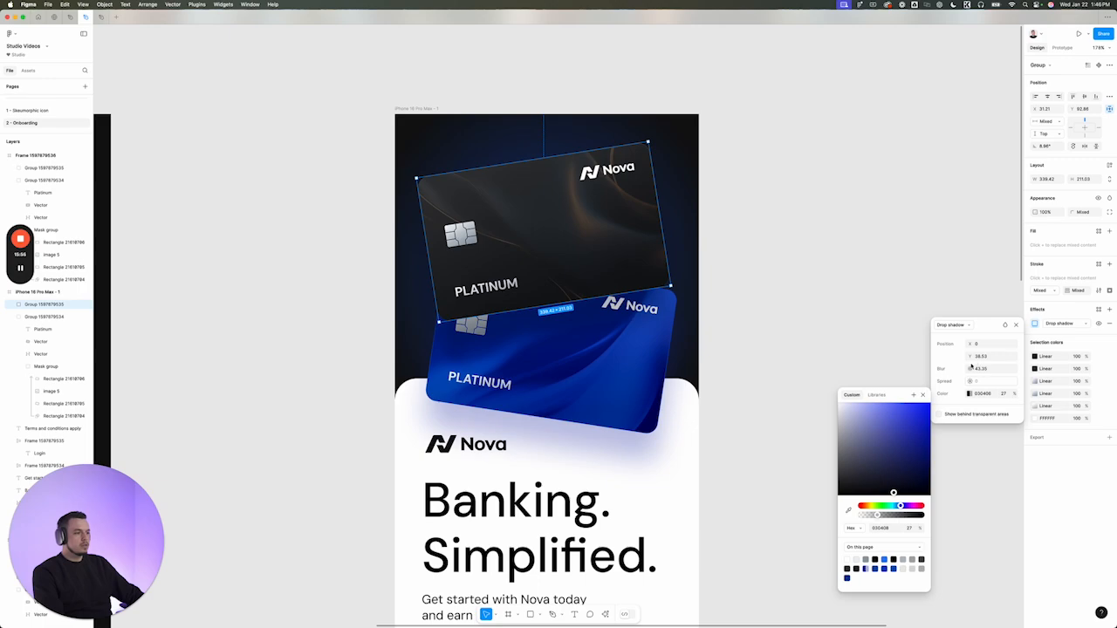
click(971, 368)
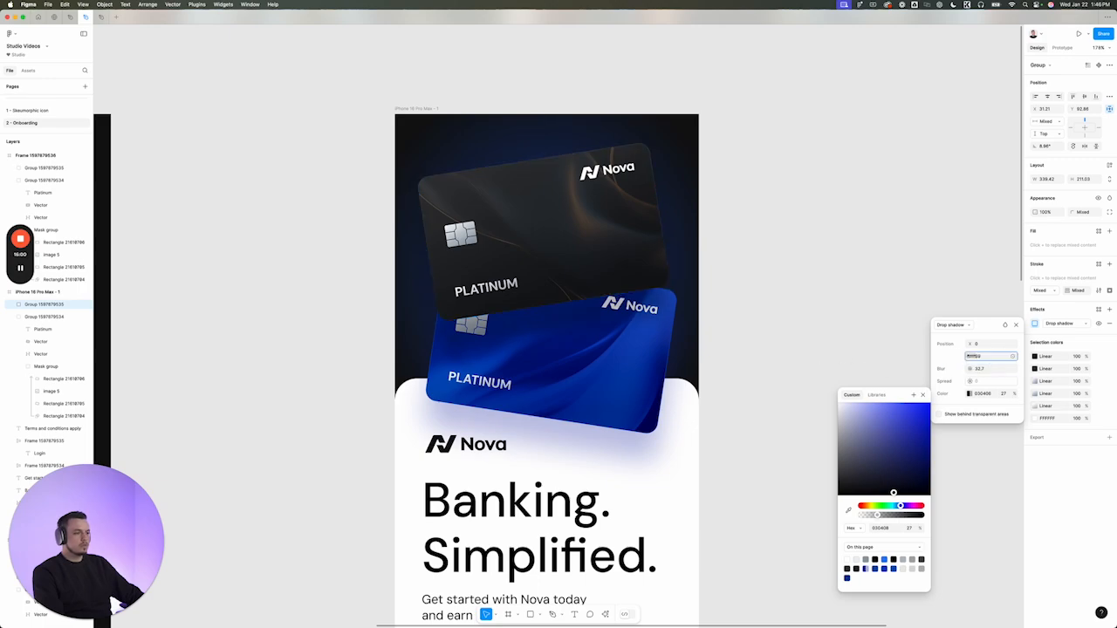
scroll(564, 299, down, 5)
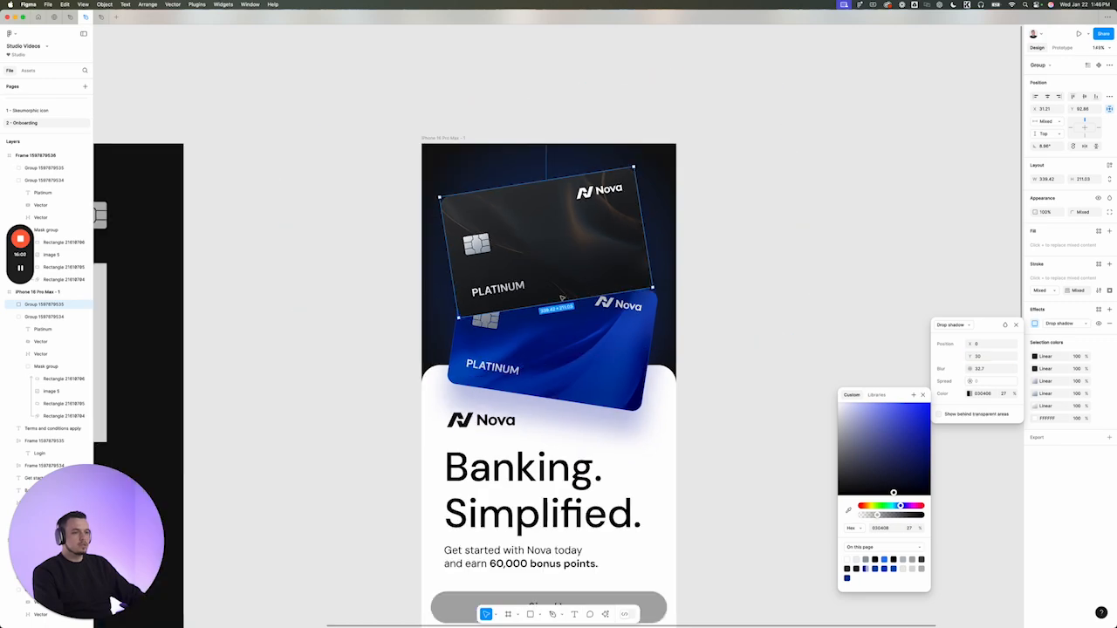
click(735, 402)
scroll(711, 387, down, 1)
scroll(704, 382, left, 2)
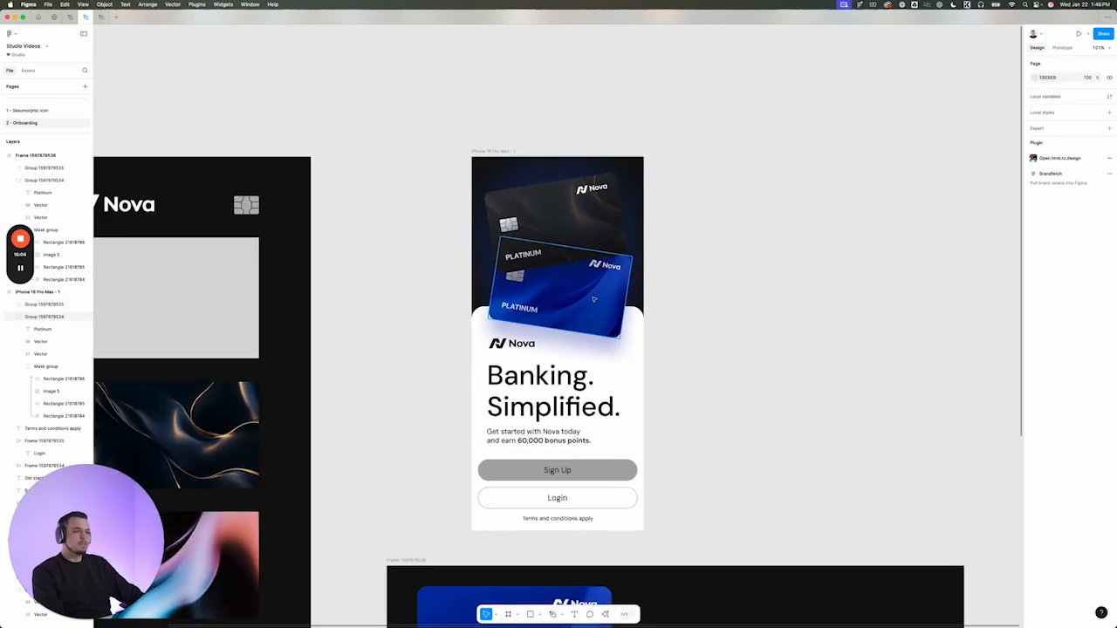
click(570, 239)
drag(569, 238, 570, 237)
click(693, 354)
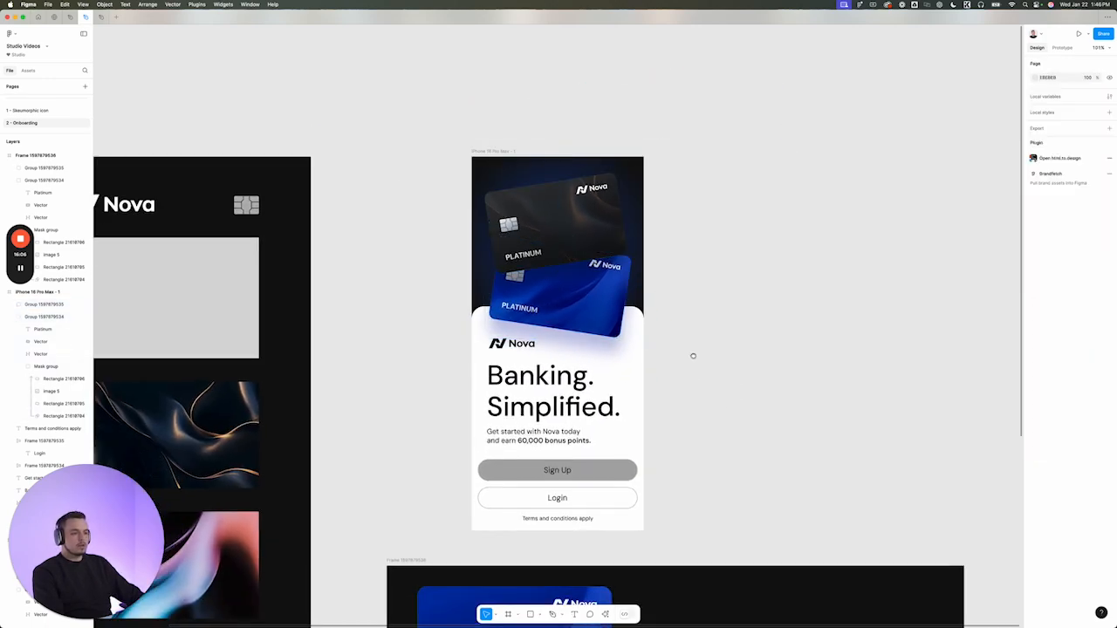
Move the black Nova logo down to about Y 478, closer to the "Banking. Simplified." headline
scroll(693, 354, down, 1)
scroll(442, 358, up, 4)
click(518, 284)
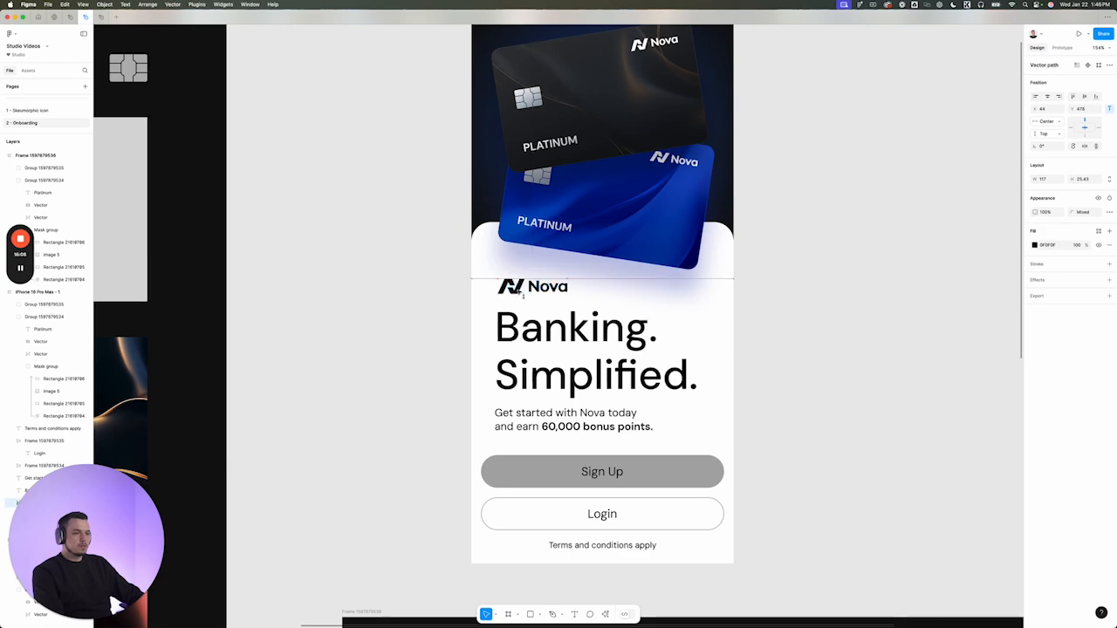
scroll(442, 292, right, 2)
scroll(463, 411, down, 2)
scroll(653, 415, down, 2)
scroll(633, 421, up, 1)
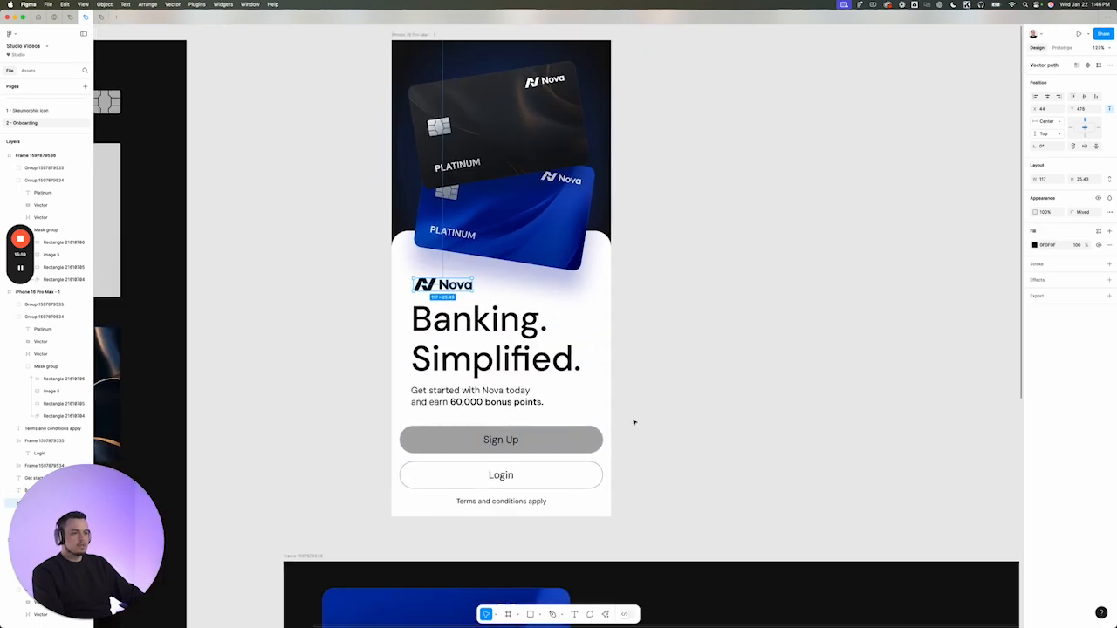
scroll(640, 334, down, 2)
scroll(411, 341, down, 3)
scroll(379, 349, down, 2)
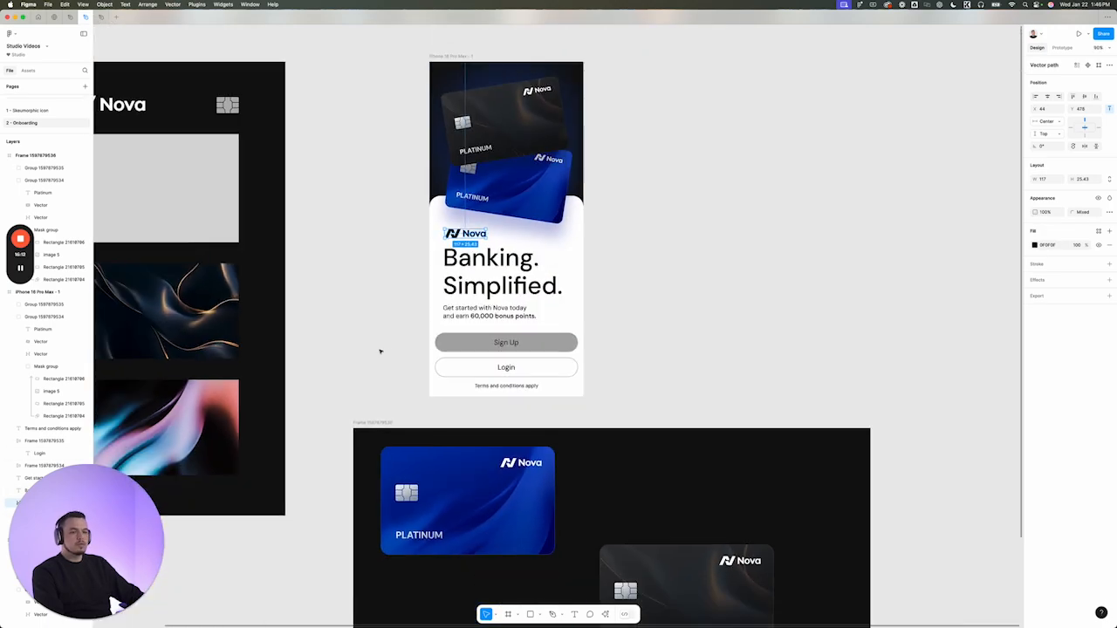
Move the dark frame holding the original cards so its left edge aligns with the phone frame above it
click(379, 350)
drag(379, 424, 457, 440)
scroll(611, 385, up, 1)
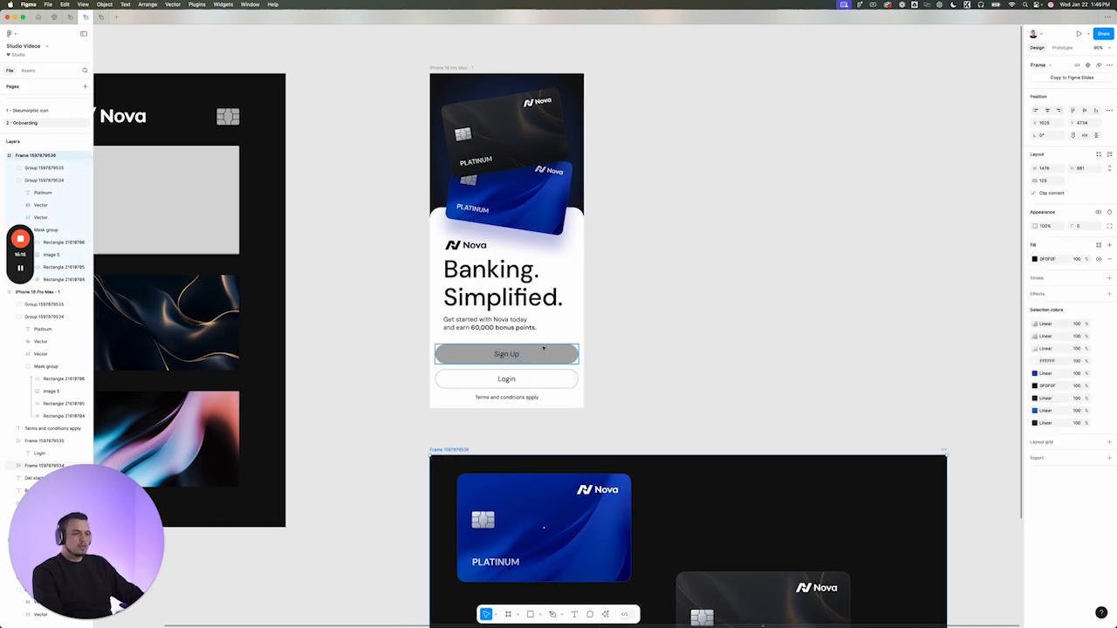
Replace the Sign Up button's grey fill with a blue sampled from the original blue card
click(544, 352)
scroll(550, 387, down, 2)
key(i)
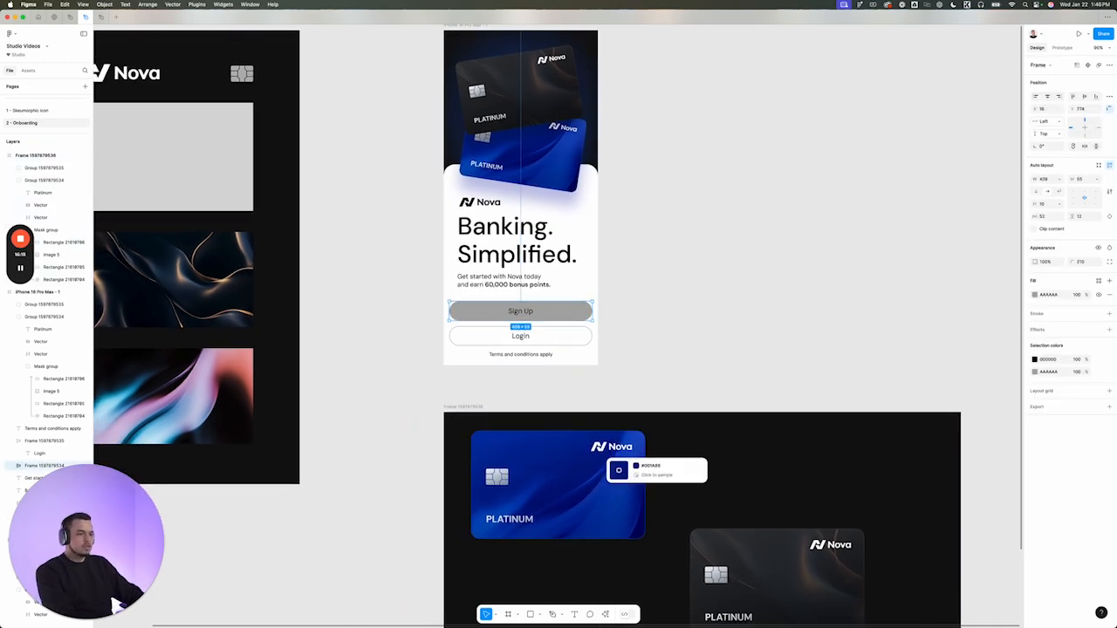
click(634, 454)
scroll(576, 330, up, 2)
scroll(576, 330, up, 2)
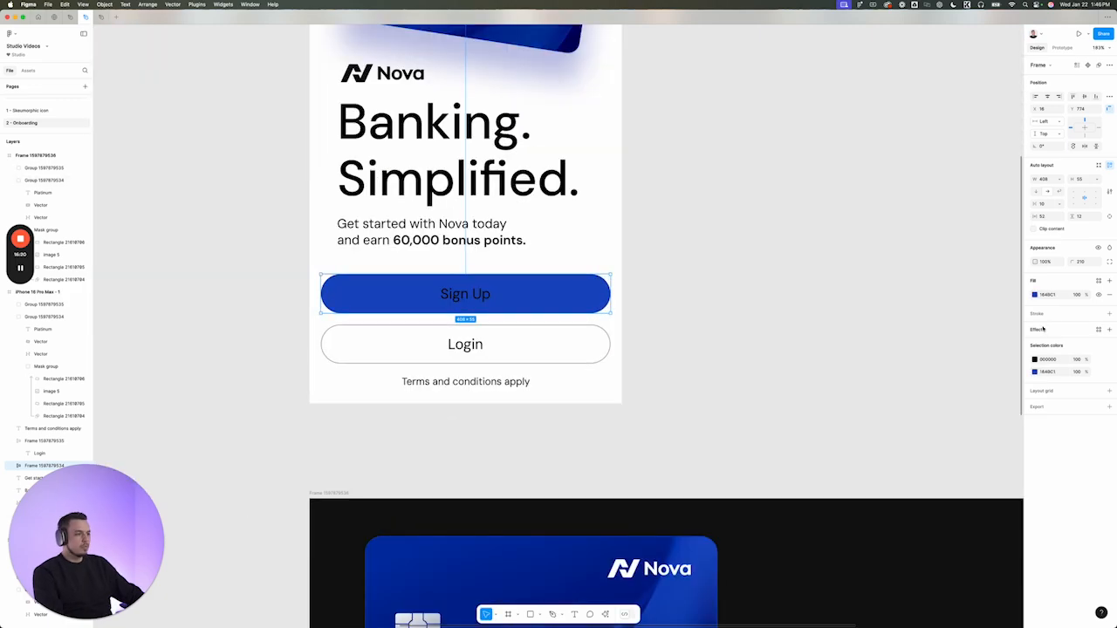
Change the Sign Up button's fill from solid to a radial gradient
scroll(742, 297, up, 2)
scroll(692, 332, down, 1)
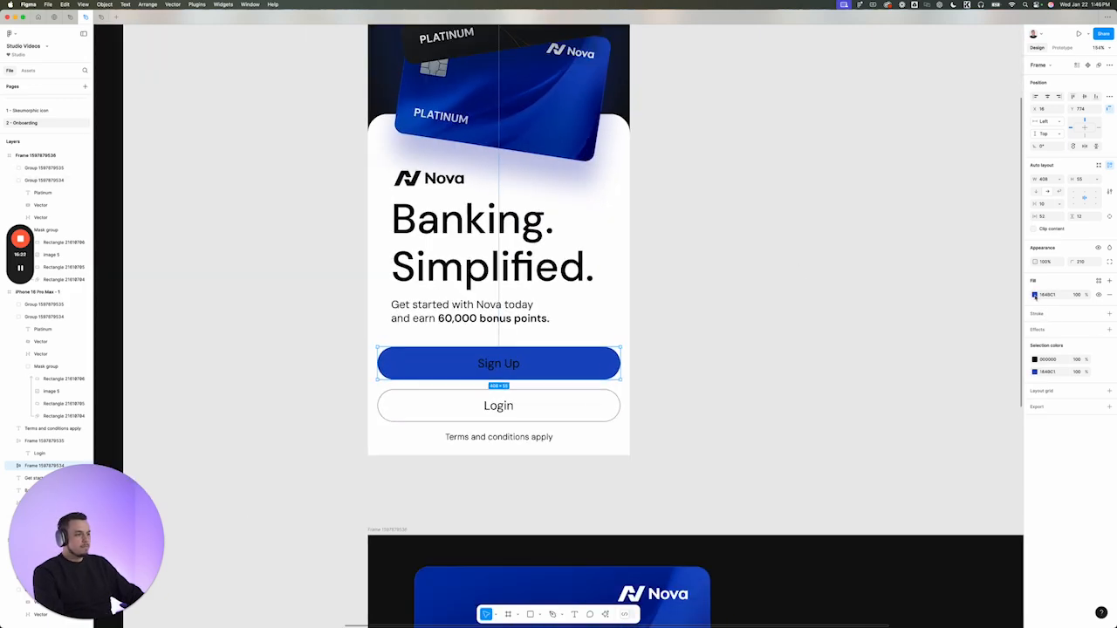
click(1035, 295)
click(950, 312)
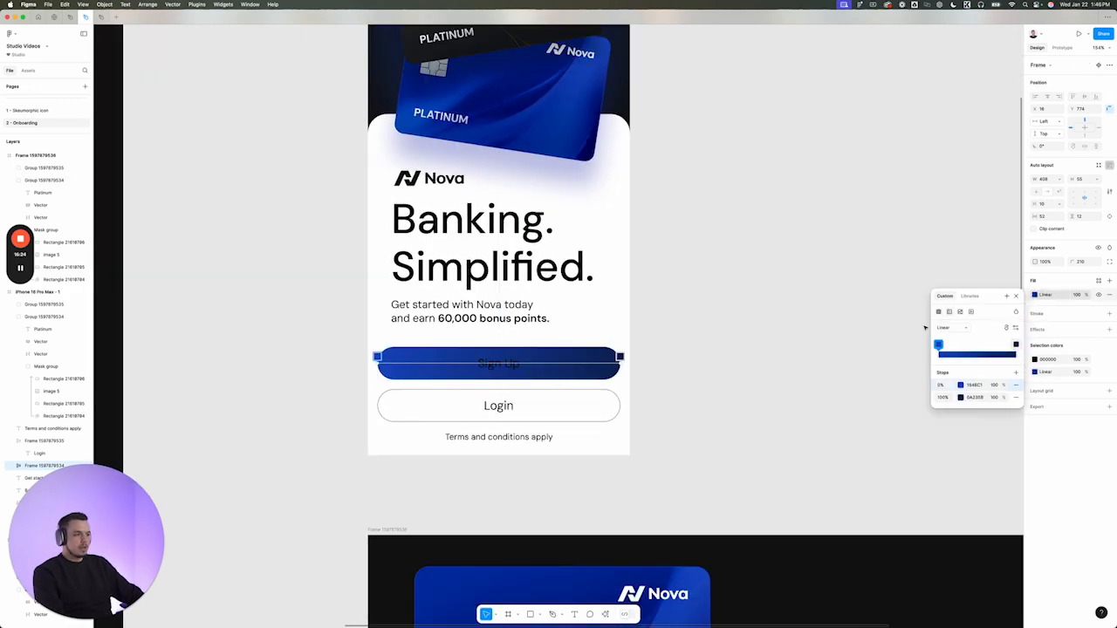
click(956, 328)
click(951, 338)
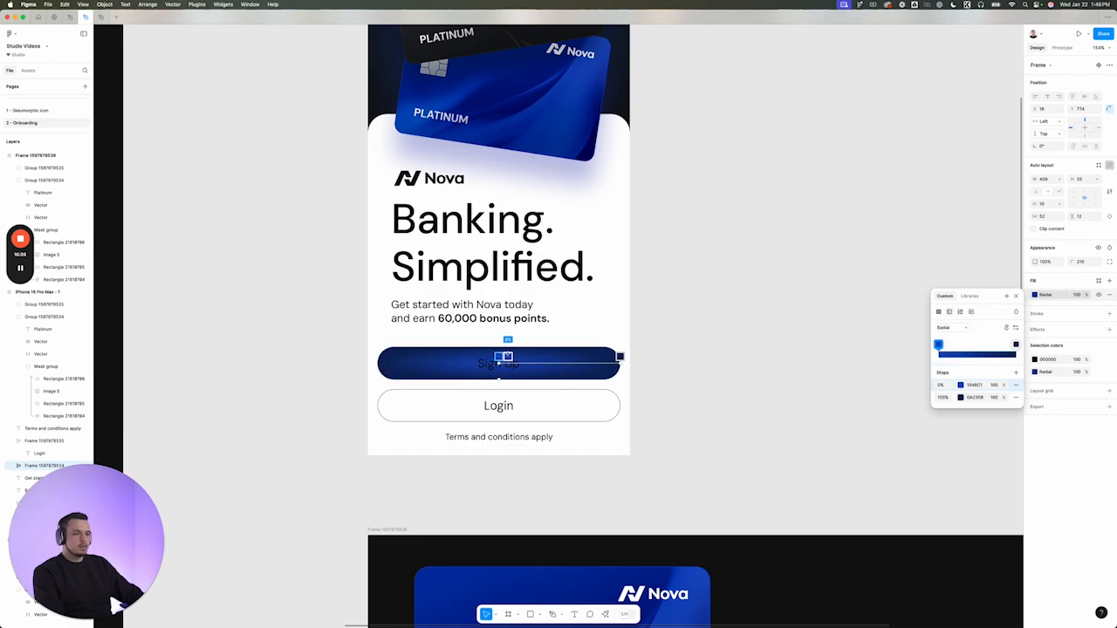
Recolor the outer stop of the Sign Up button's gradient with the blue 0F45BA sampled from the tilted blue card
click(621, 357)
scroll(633, 349, up, 1)
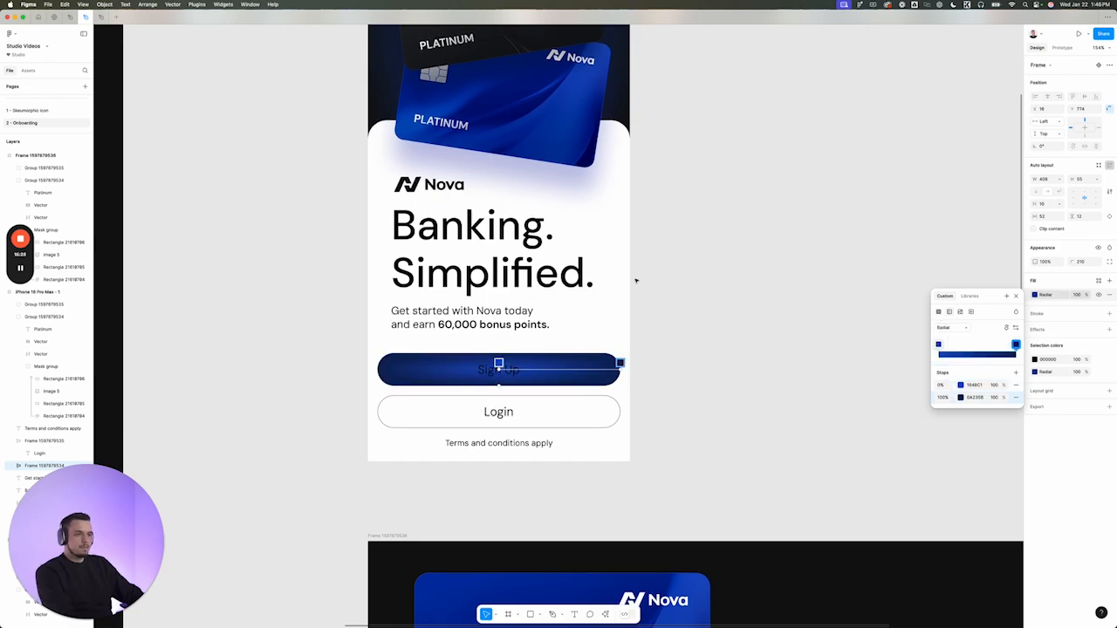
key(i)
click(591, 96)
Set the centre stop of the Sign Up gradient to a lighter blue, about 2D65E0, and extend the gradient slightly beyond the button's edge
click(498, 362)
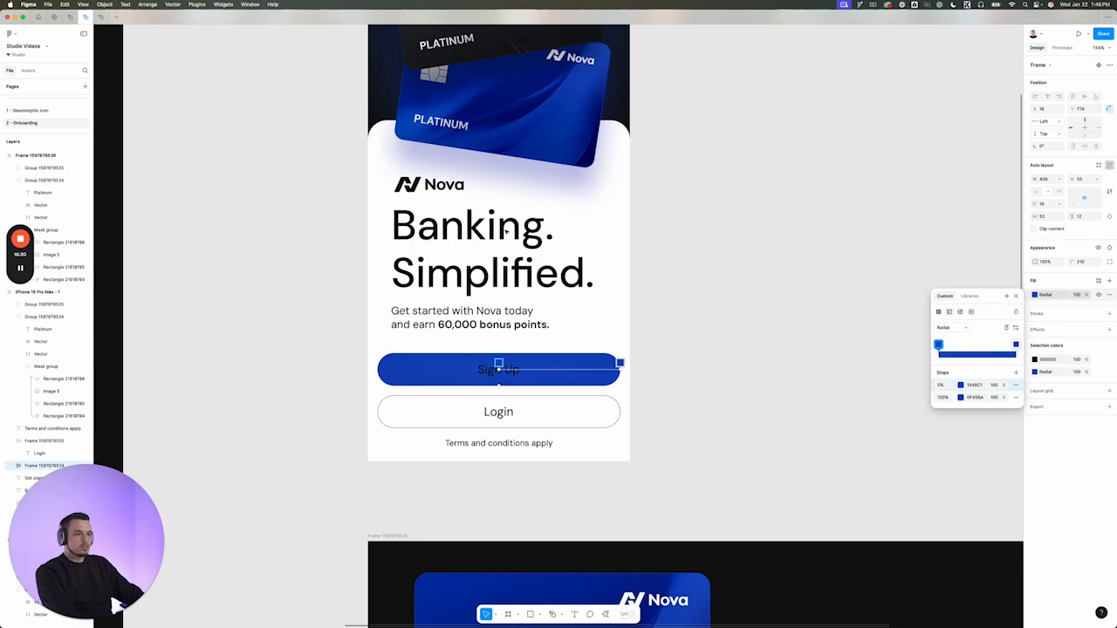
key(i)
click(447, 129)
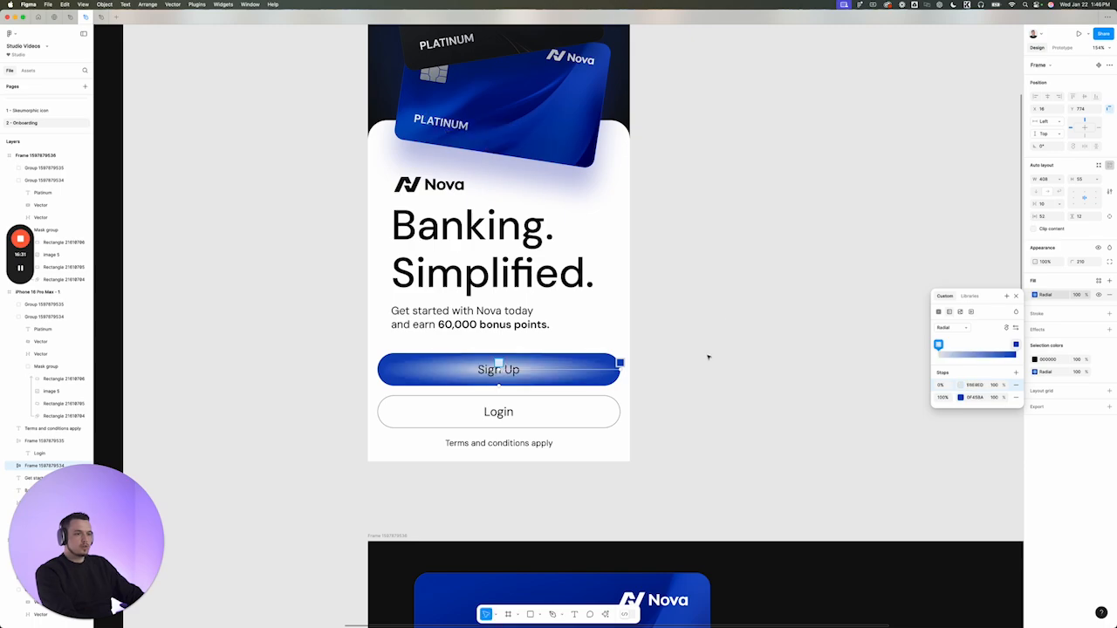
click(961, 385)
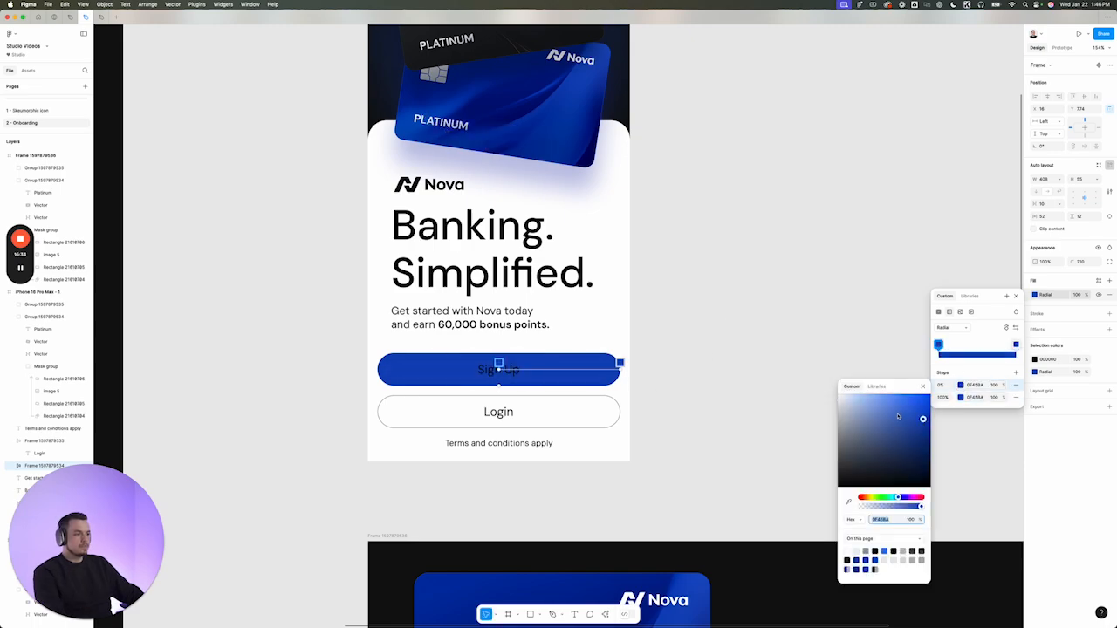
click(918, 415)
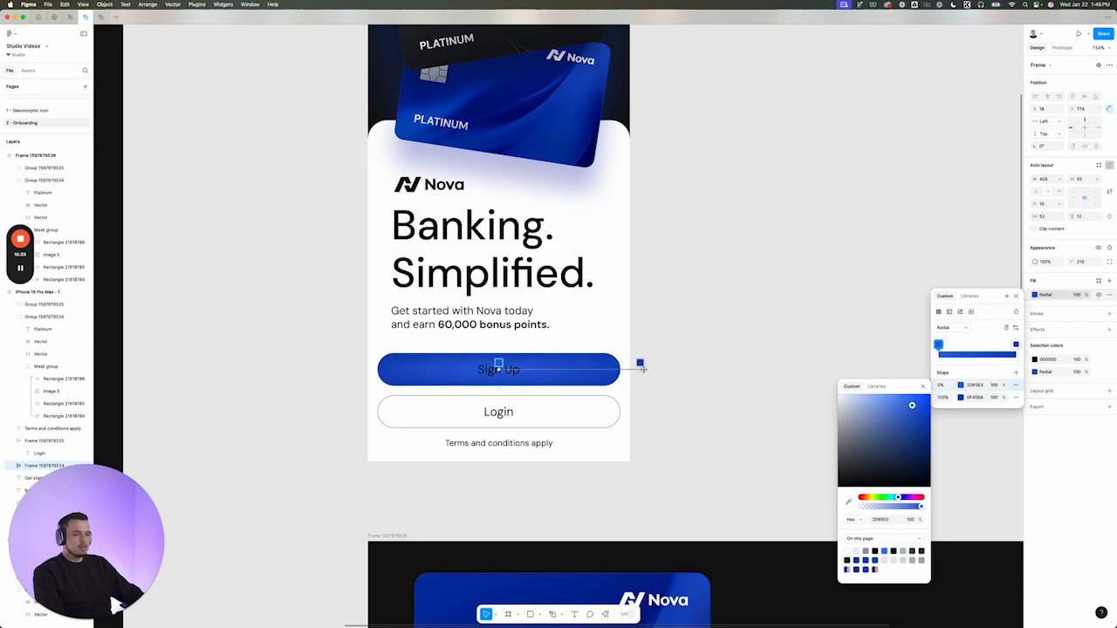
key(Escape)
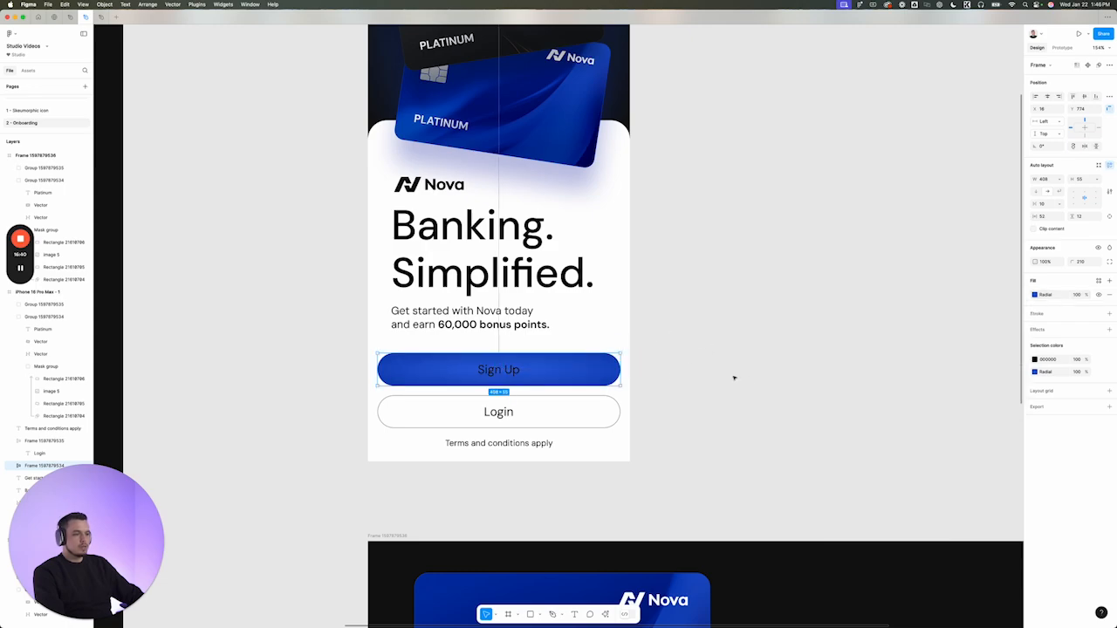
Make the Sign Up label white (FFFFFF) and set its font weight to Medium
key(Return)
click(1036, 304)
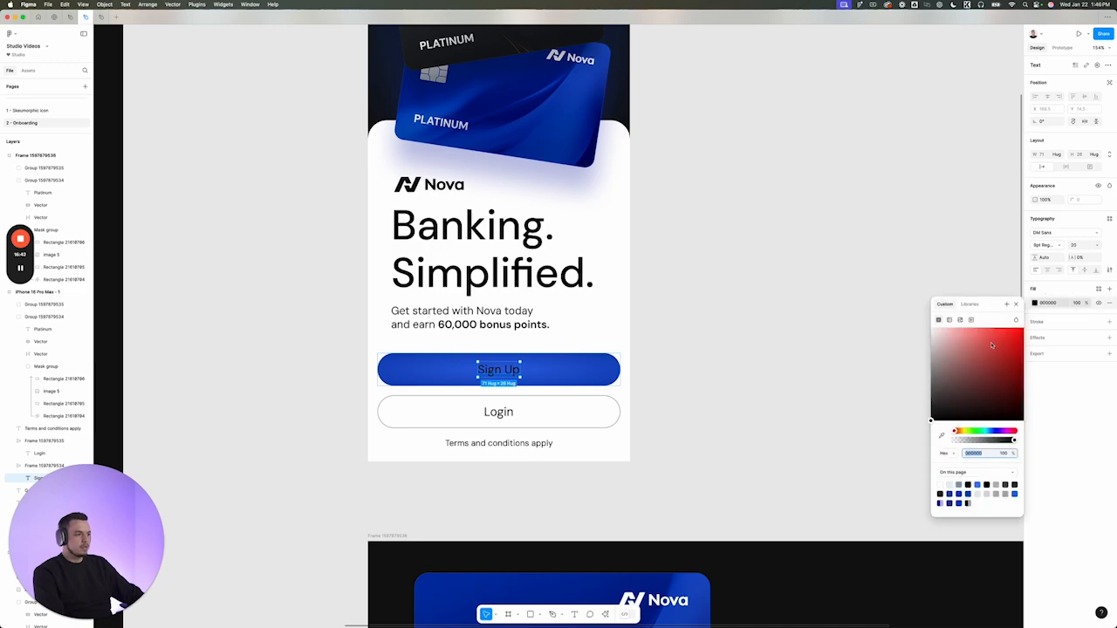
drag(959, 354, 881, 270)
click(1044, 244)
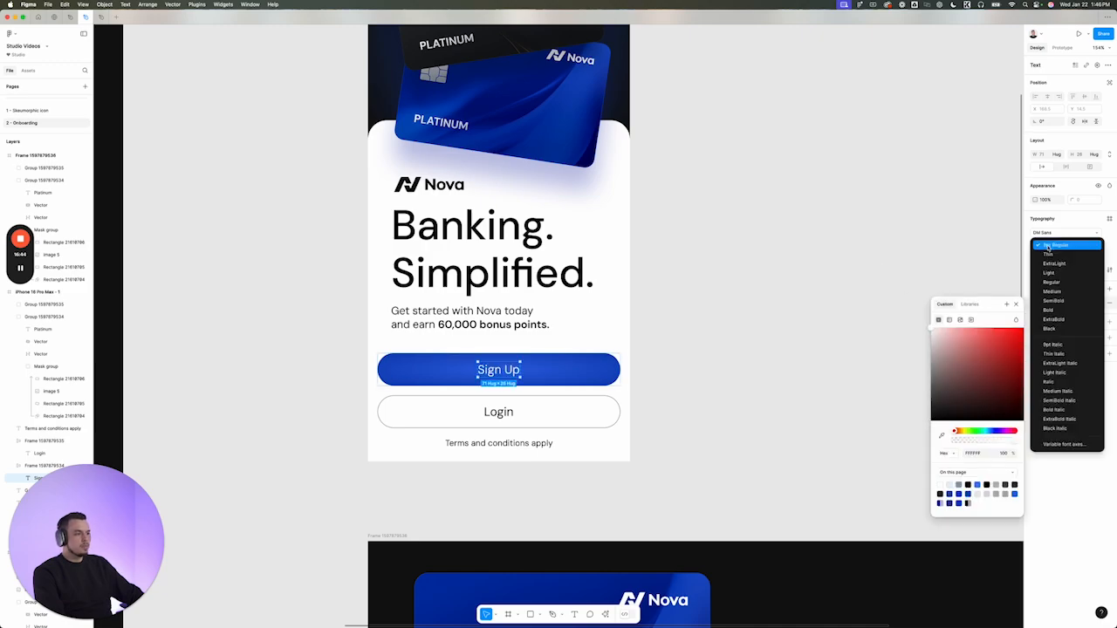
click(1051, 293)
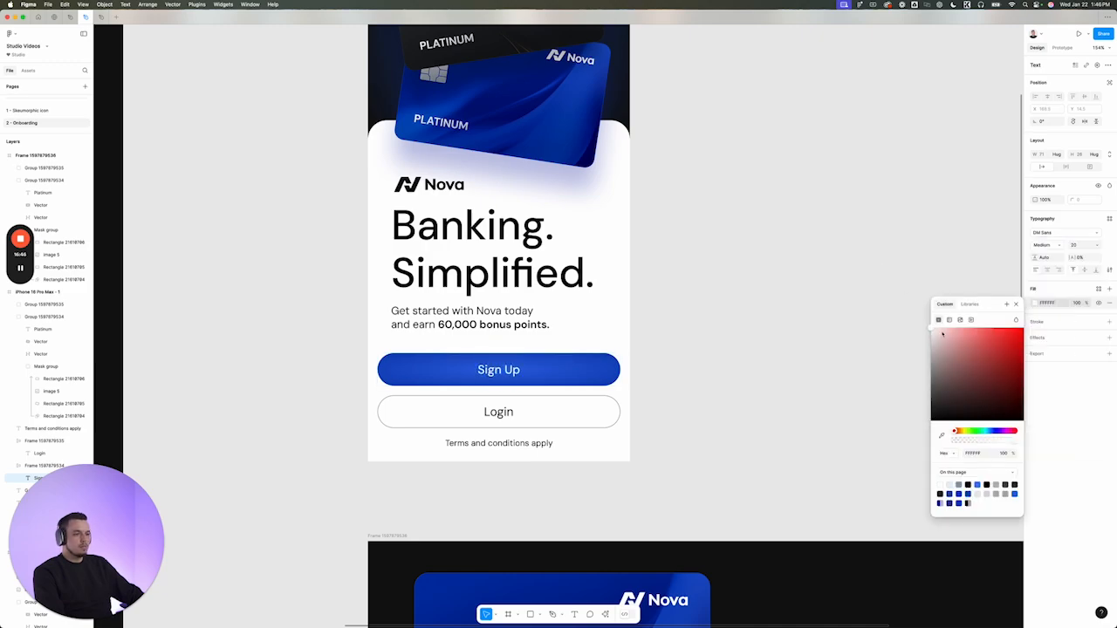
Set the Login label's font weight to Medium
double_click(497, 411)
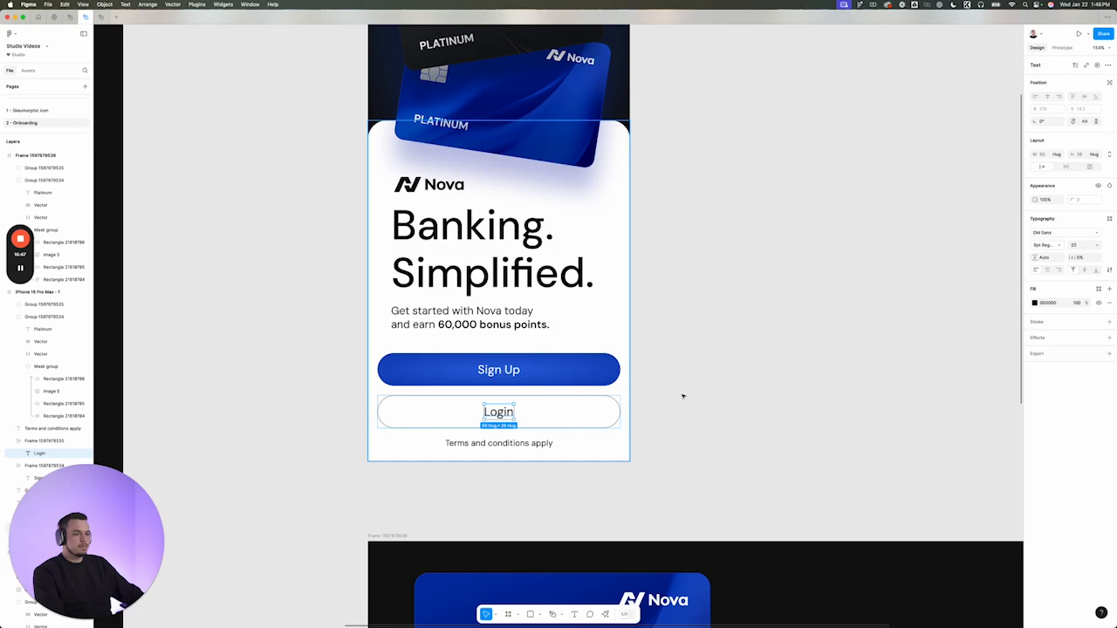
click(1048, 246)
click(1056, 292)
click(746, 422)
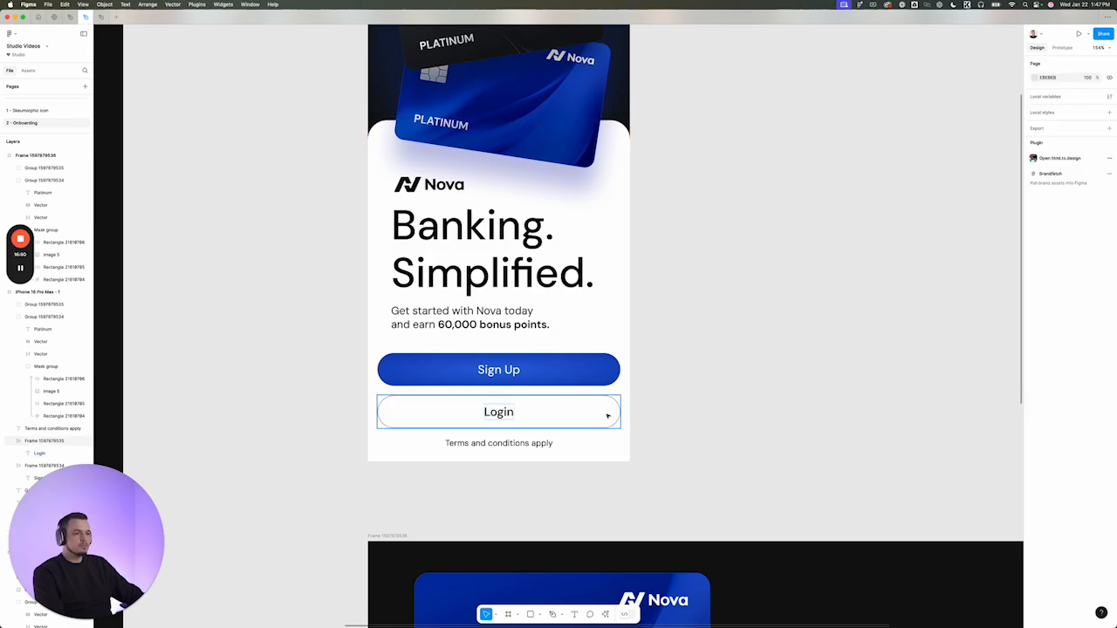
Recolor the Login button's outline with the blue 0F45BA sampled from the edge of the Sign Up button
click(607, 416)
click(1035, 313)
click(941, 443)
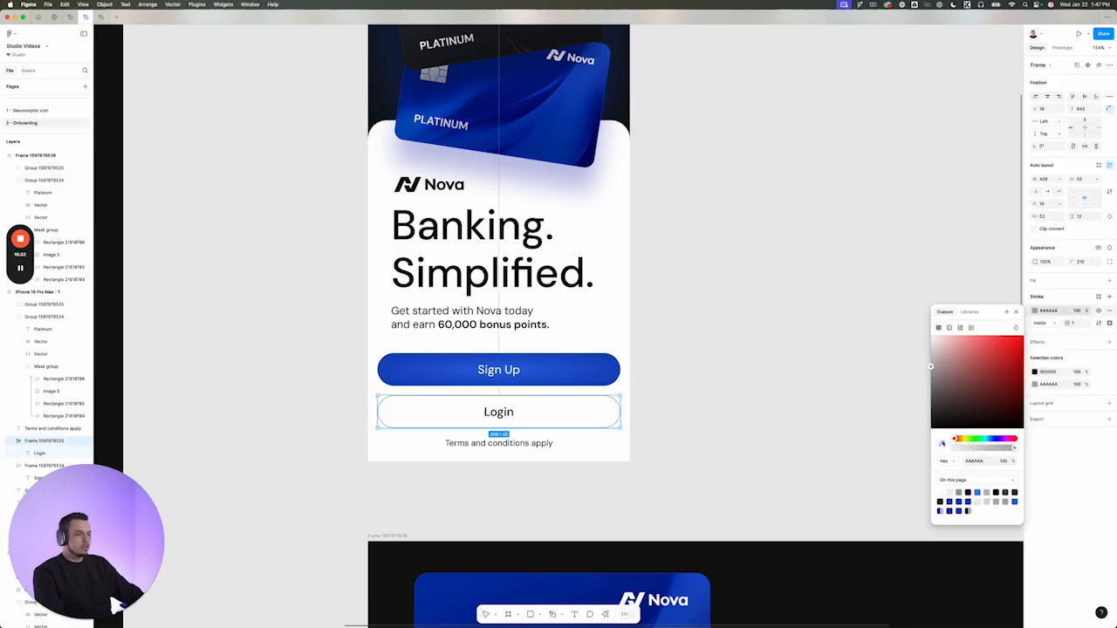
click(609, 354)
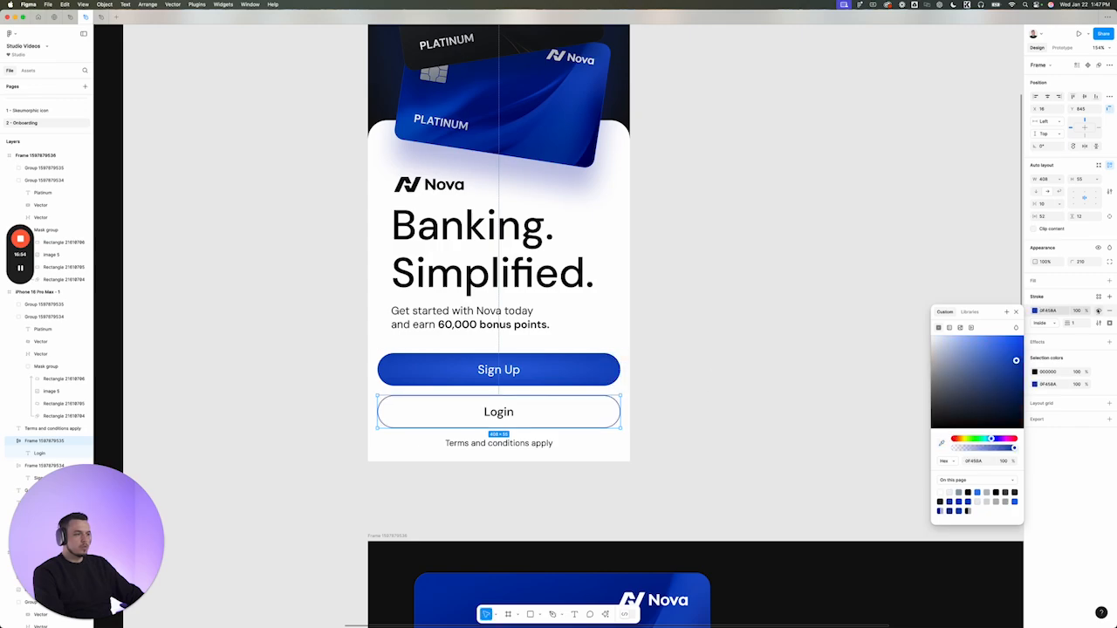
Try a stroke thickness of 2 on the Login button's outline
click(798, 351)
click(612, 418)
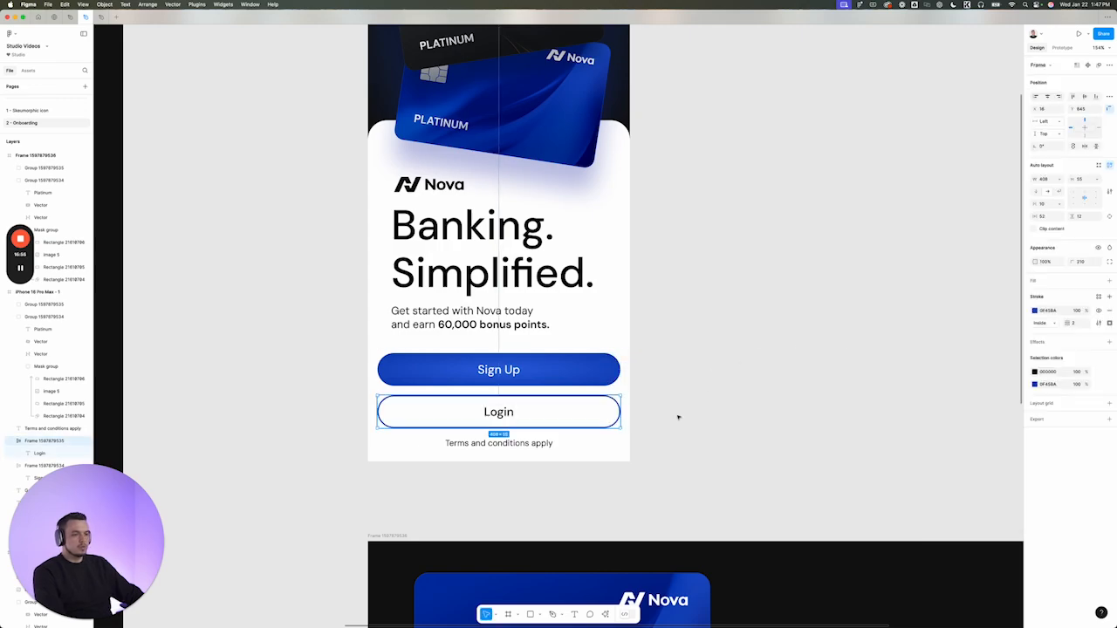
click(690, 412)
scroll(709, 401, down, 4)
click(635, 408)
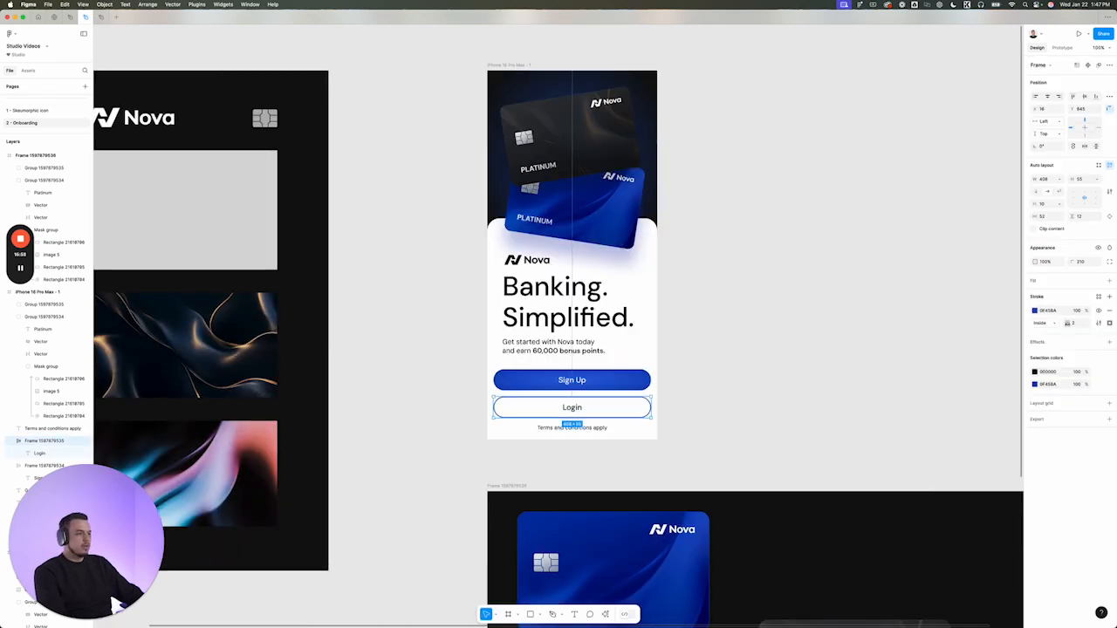
click(694, 410)
scroll(591, 445, up, 5)
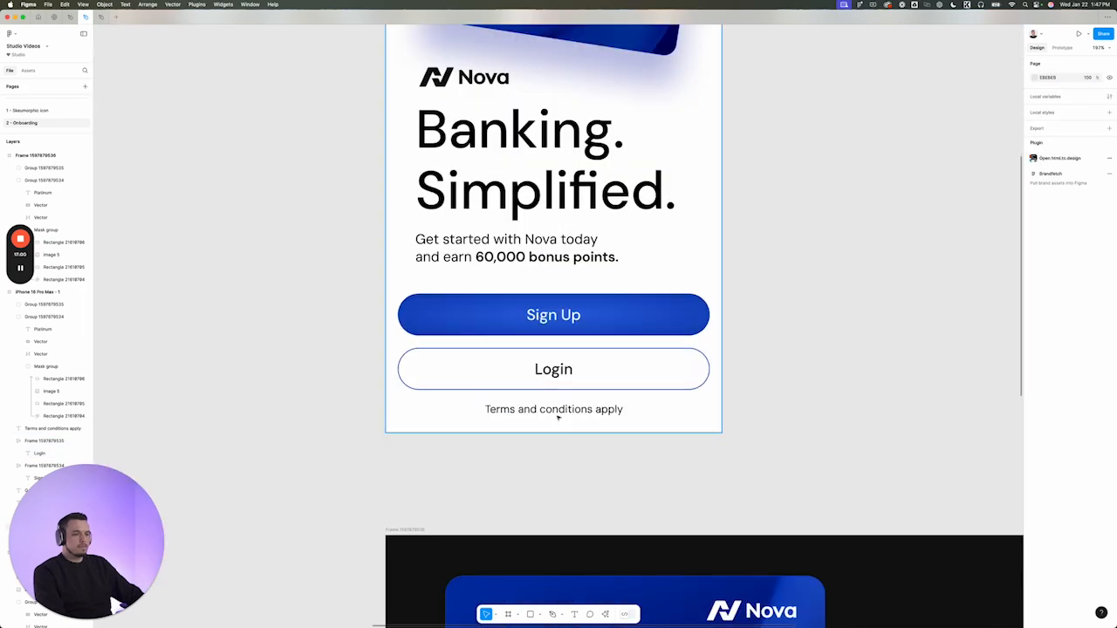
click(558, 410)
scroll(703, 345, up, 1)
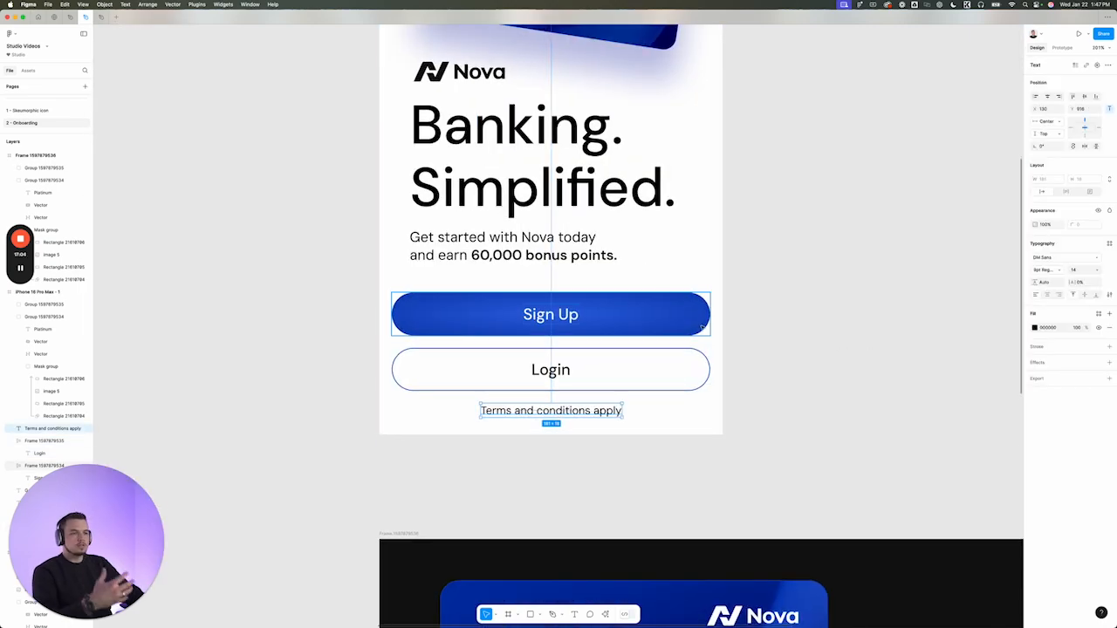
scroll(546, 359, down, 1)
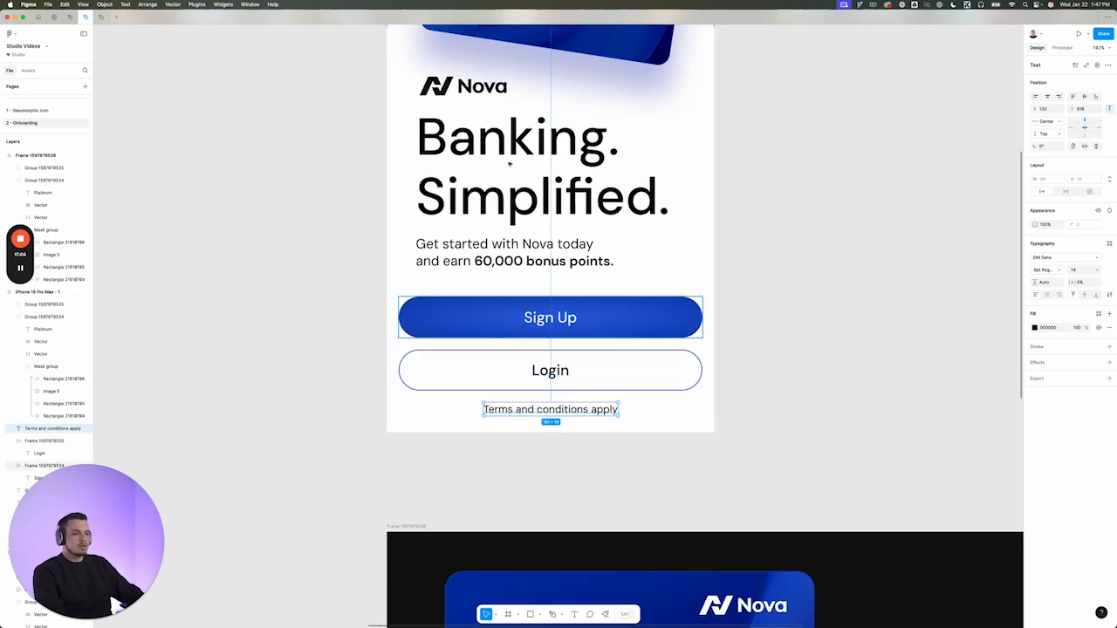
scroll(513, 332, down, 2)
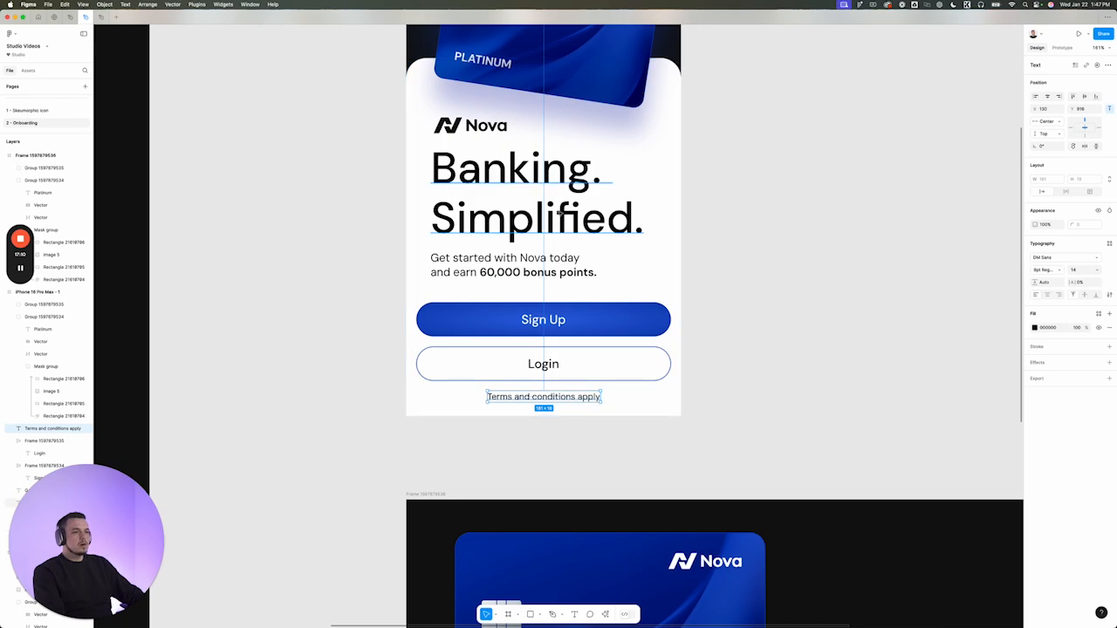
Recolor the "Get started with Nova today" text by sampling the Sign Up button's blue and darkening it to 272C38
click(519, 270)
click(1035, 328)
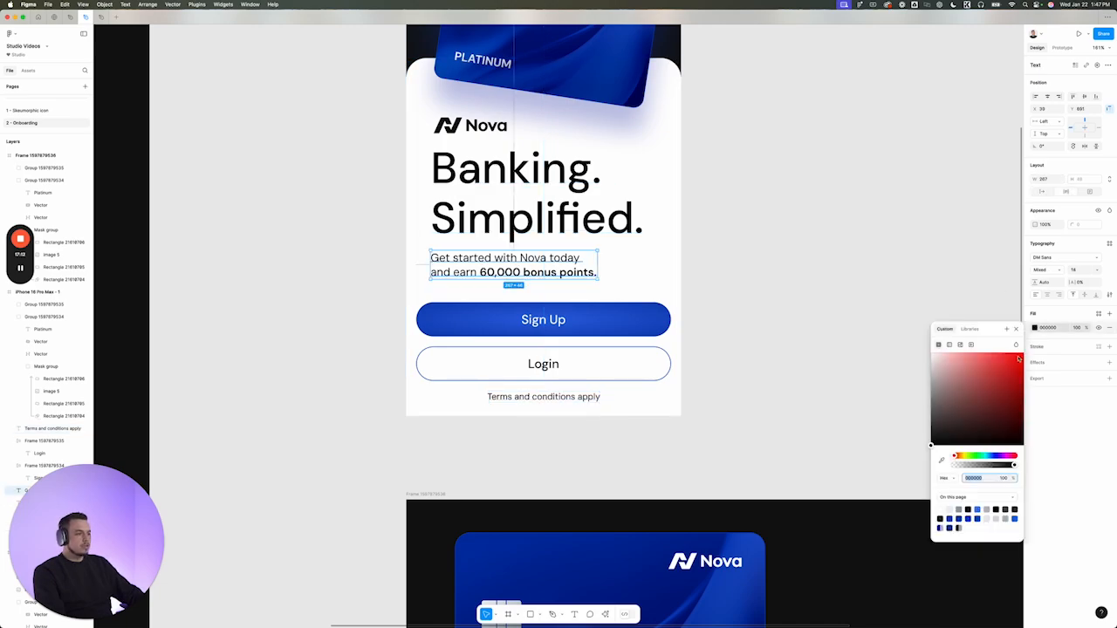
click(941, 459)
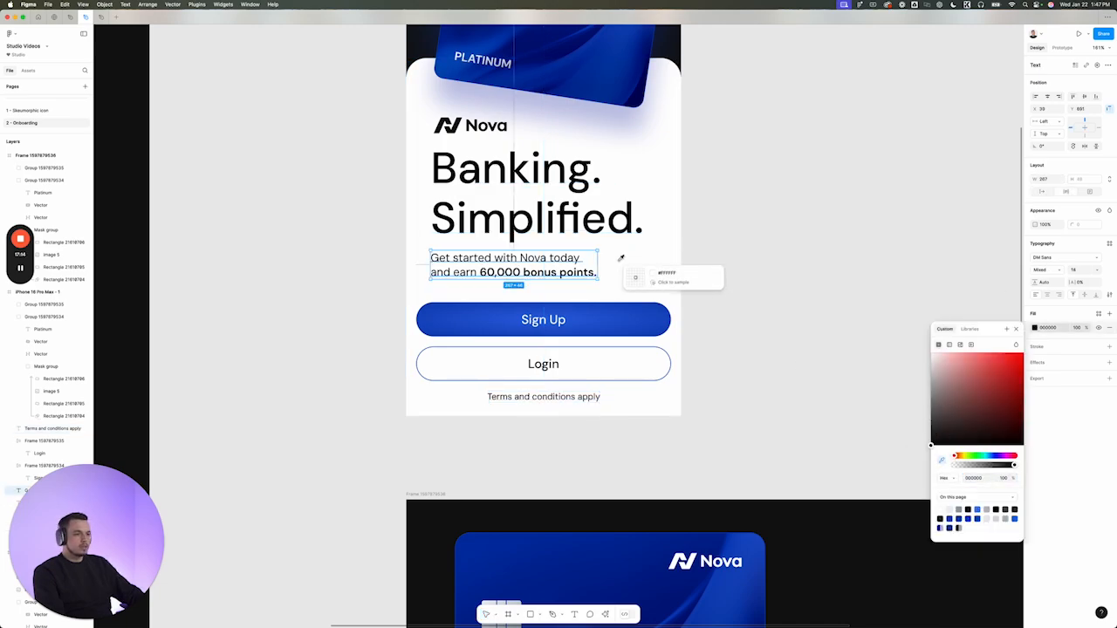
click(641, 324)
drag(973, 425, 957, 430)
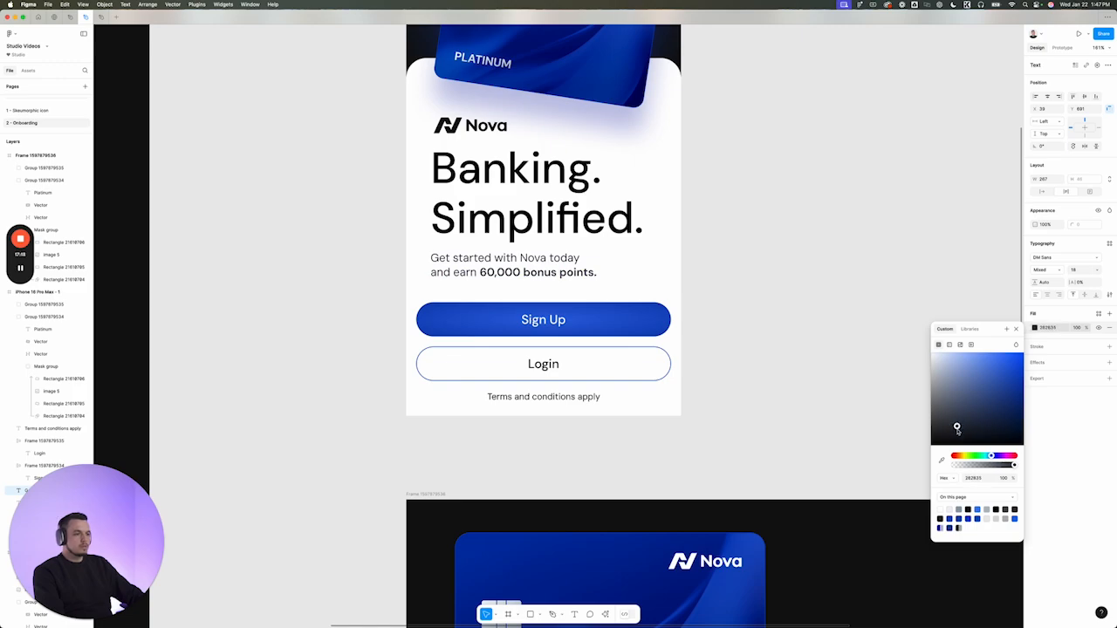
key(Escape)
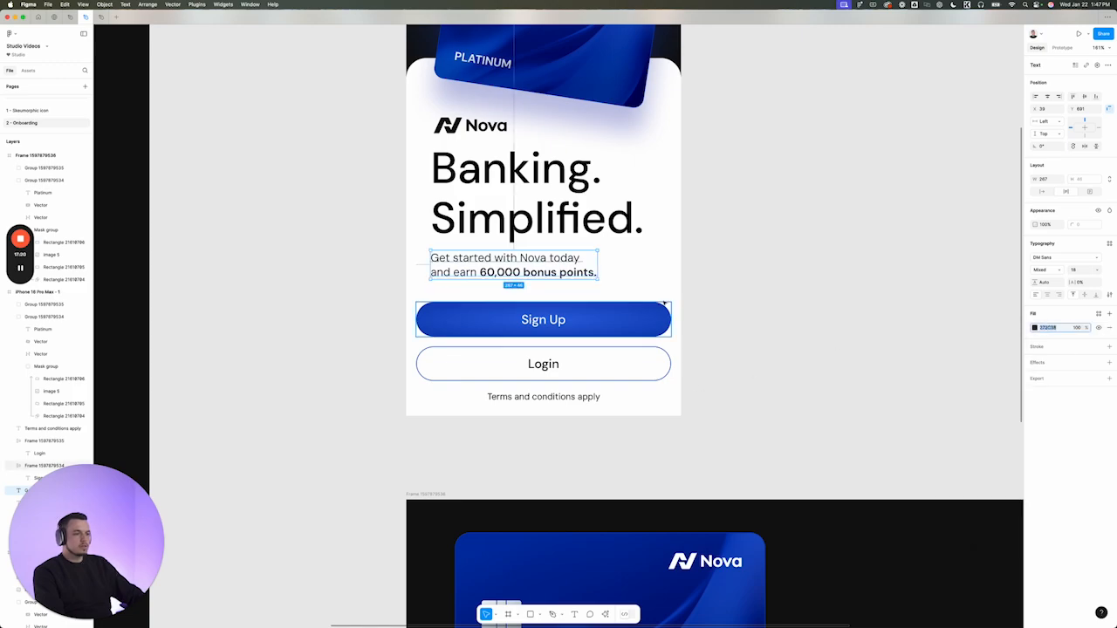
Recolor the "Banking. Simplified." headline by sampling 272C38 from the text below it and darkening it to a near-black blue
click(625, 231)
click(1035, 327)
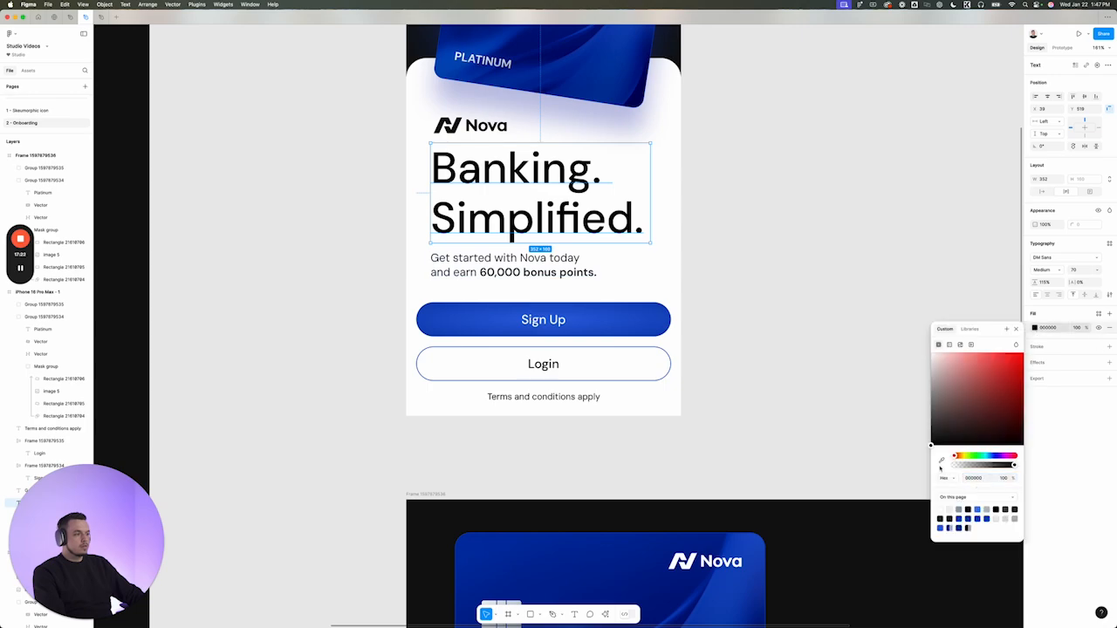
click(940, 462)
scroll(526, 262, up, 5)
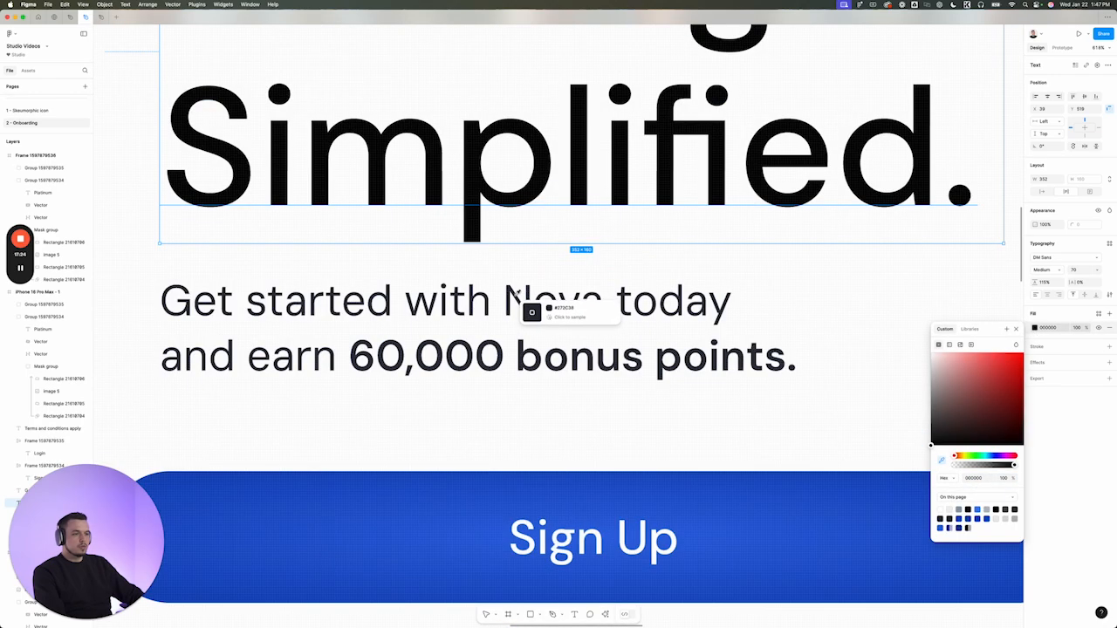
click(511, 288)
scroll(512, 288, down, 5)
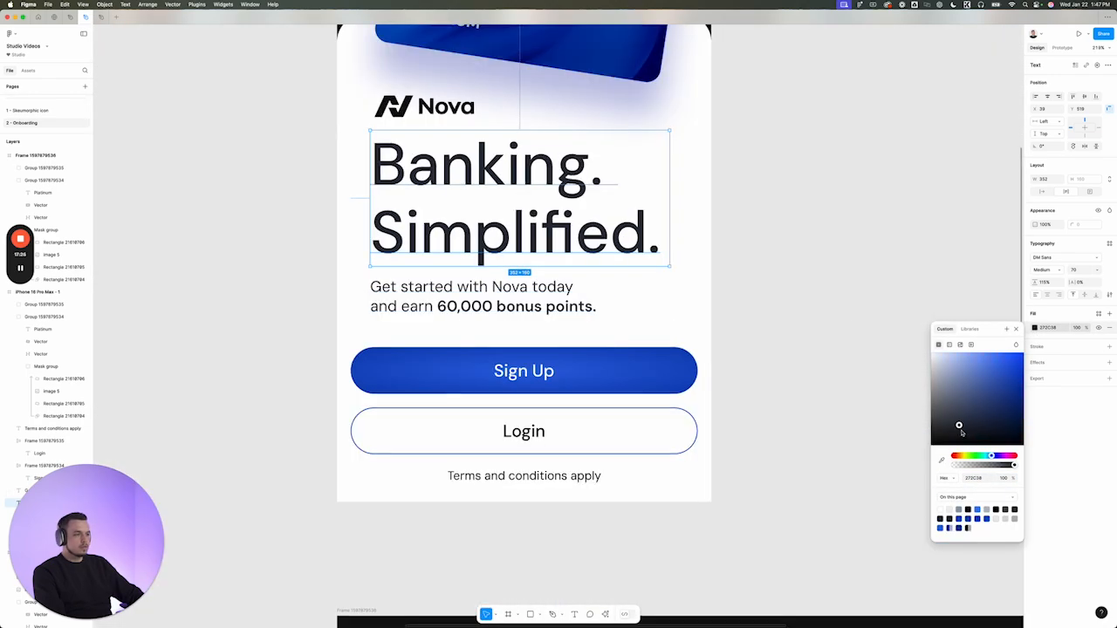
drag(961, 431, 970, 439)
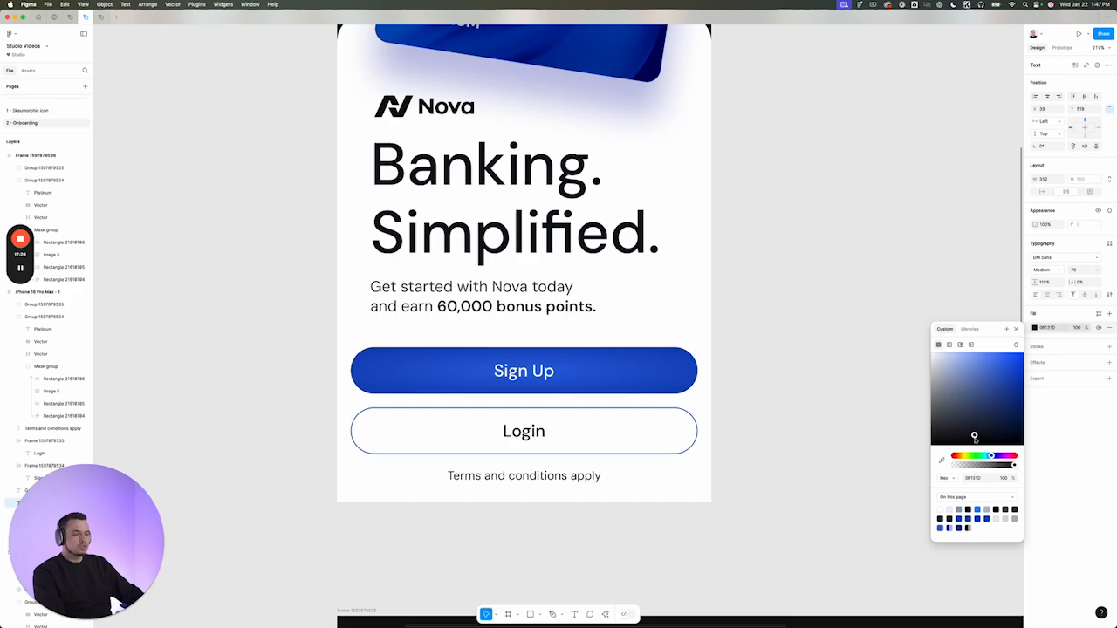
click(425, 108)
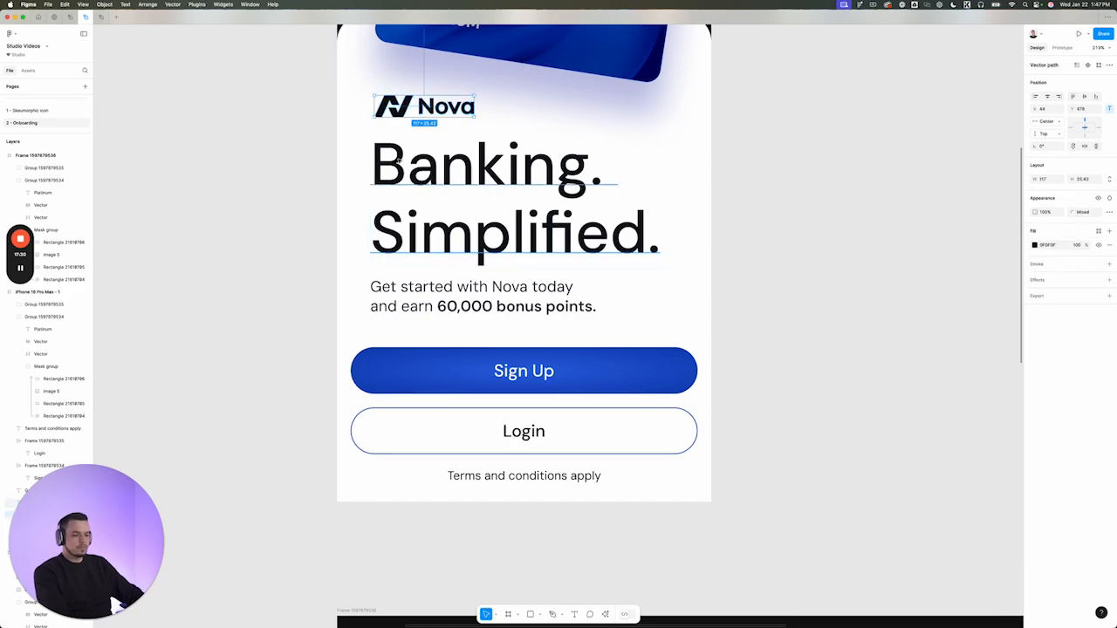
click(756, 180)
Recolor the "Terms and conditions apply" text with 272C38 sampled from the bonus points text
scroll(755, 180, up, 1)
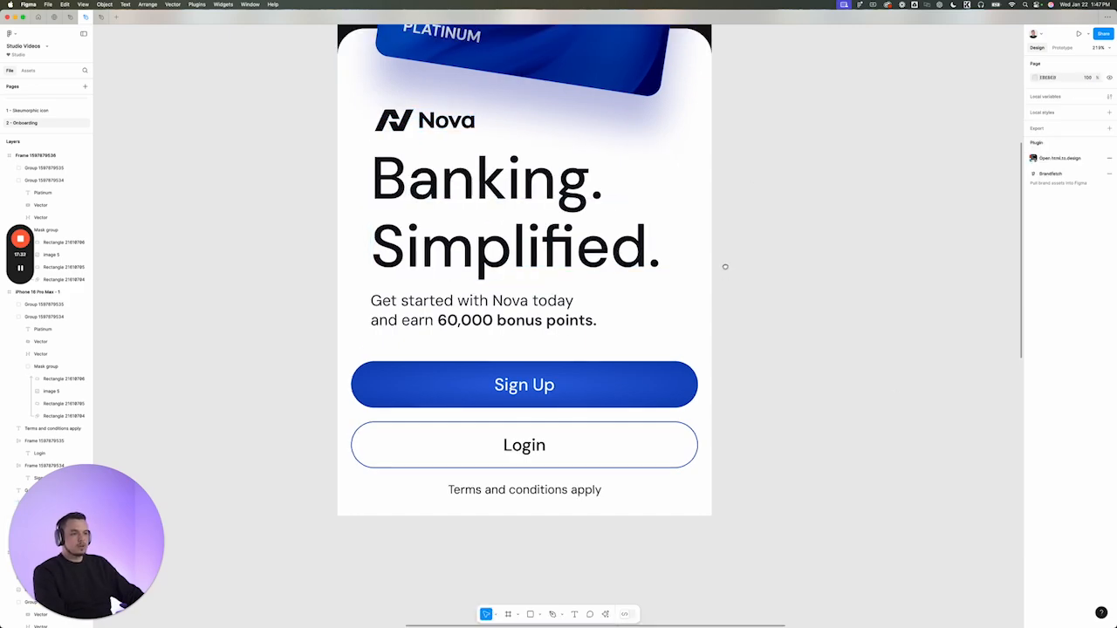
scroll(725, 266, down, 1)
click(562, 475)
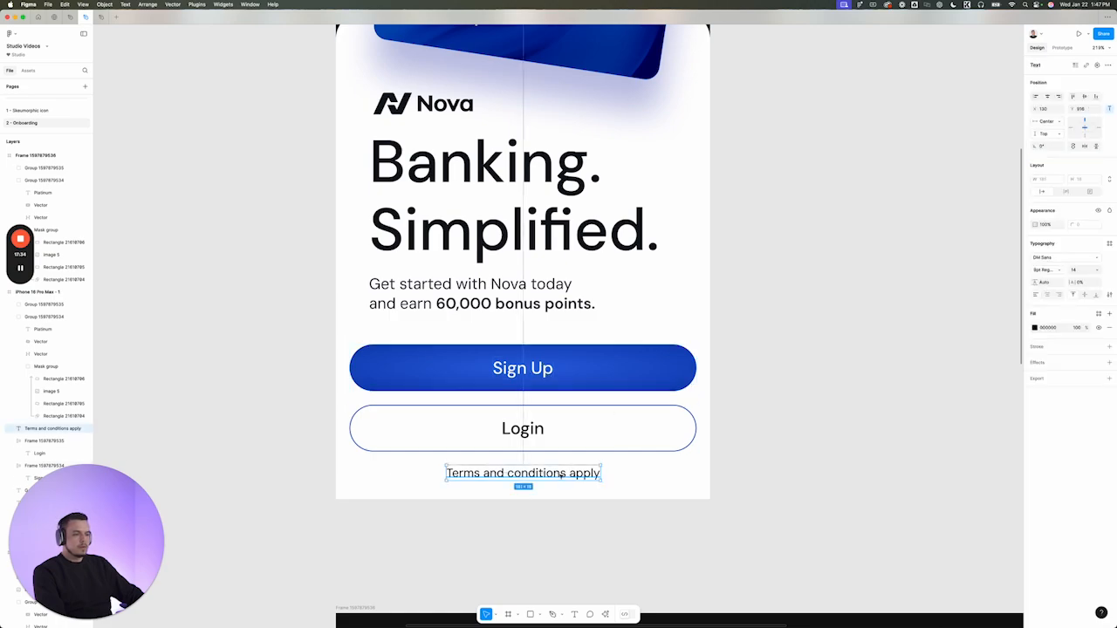
click(1036, 327)
click(941, 460)
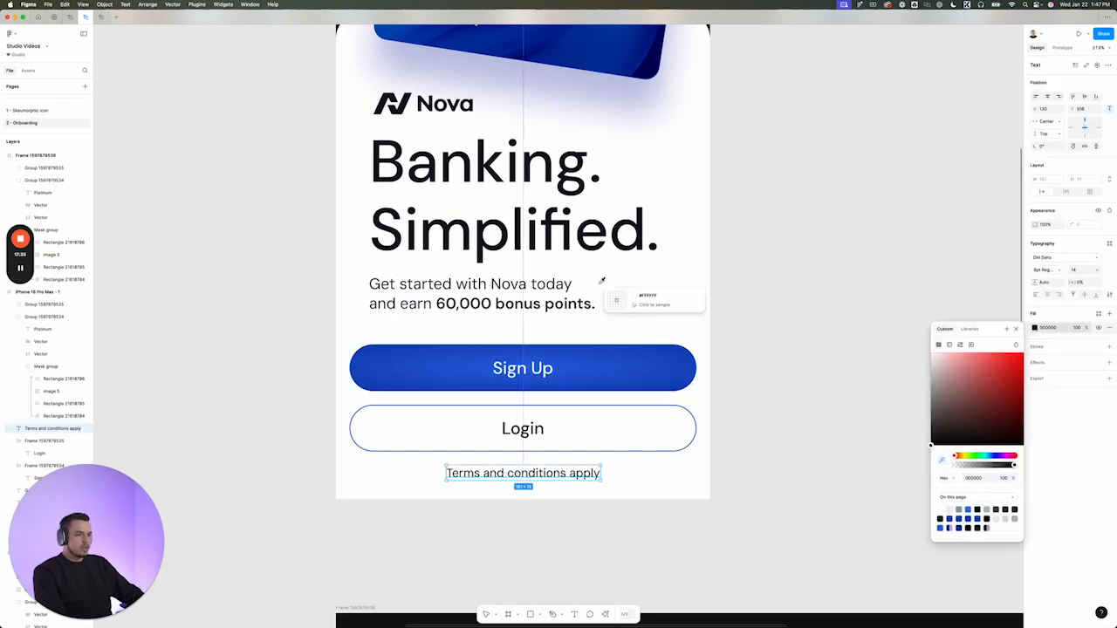
click(516, 302)
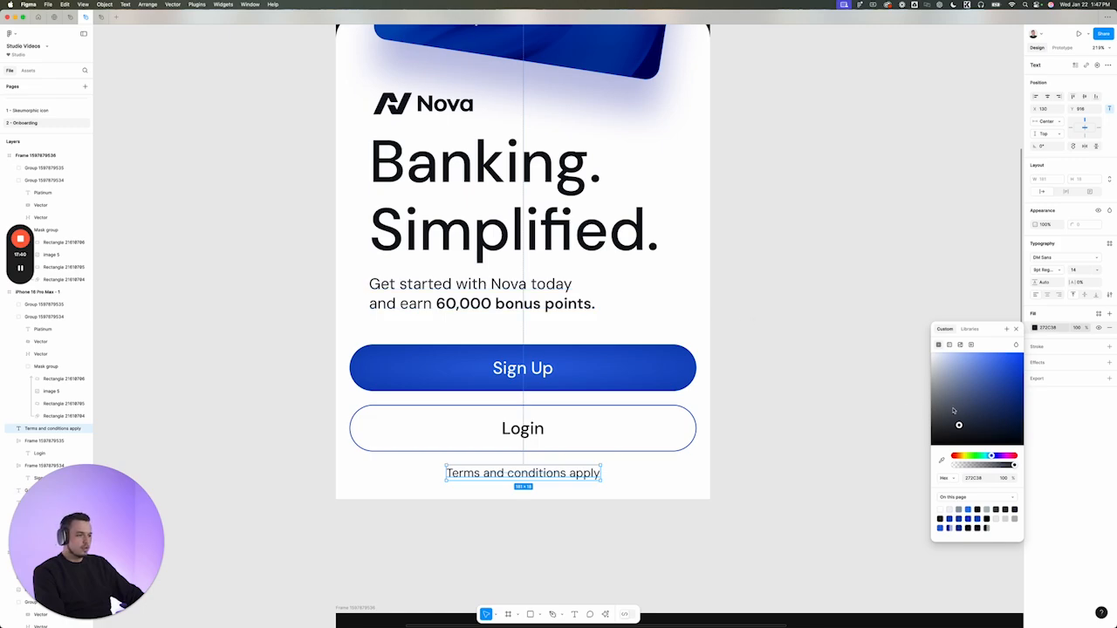
Lighten the "Terms and conditions apply" text from near-black to a medium grey-blue
drag(954, 410, 953, 407)
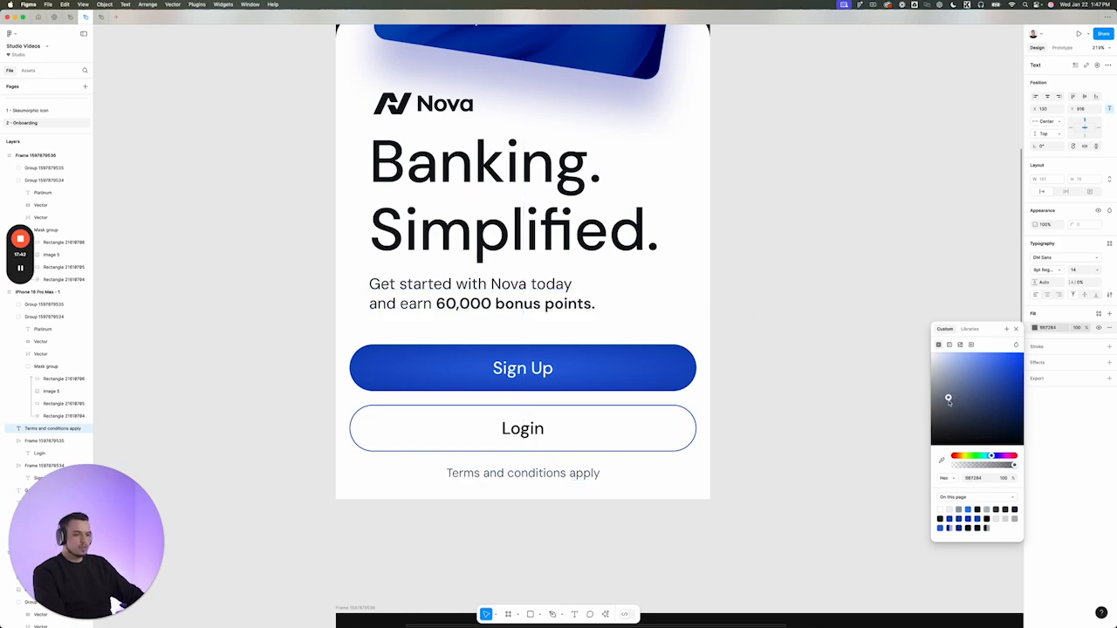
key(Escape)
scroll(681, 454, down, 2)
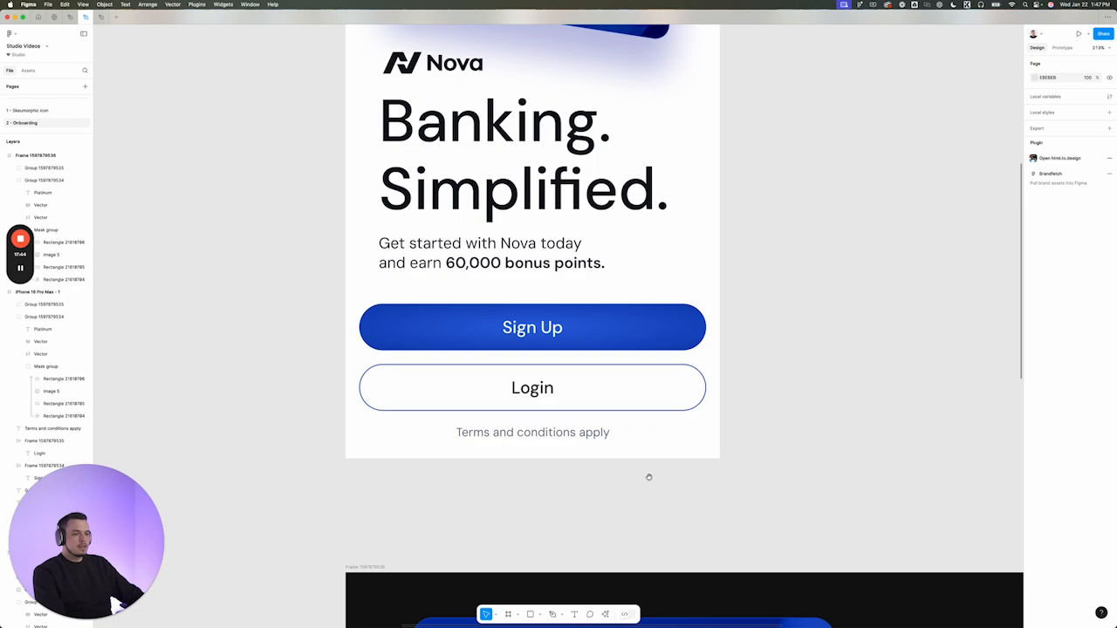
Underline only the words "Terms and conditions" in the line below the Login button
double_click(511, 437)
scroll(510, 449, up, 2)
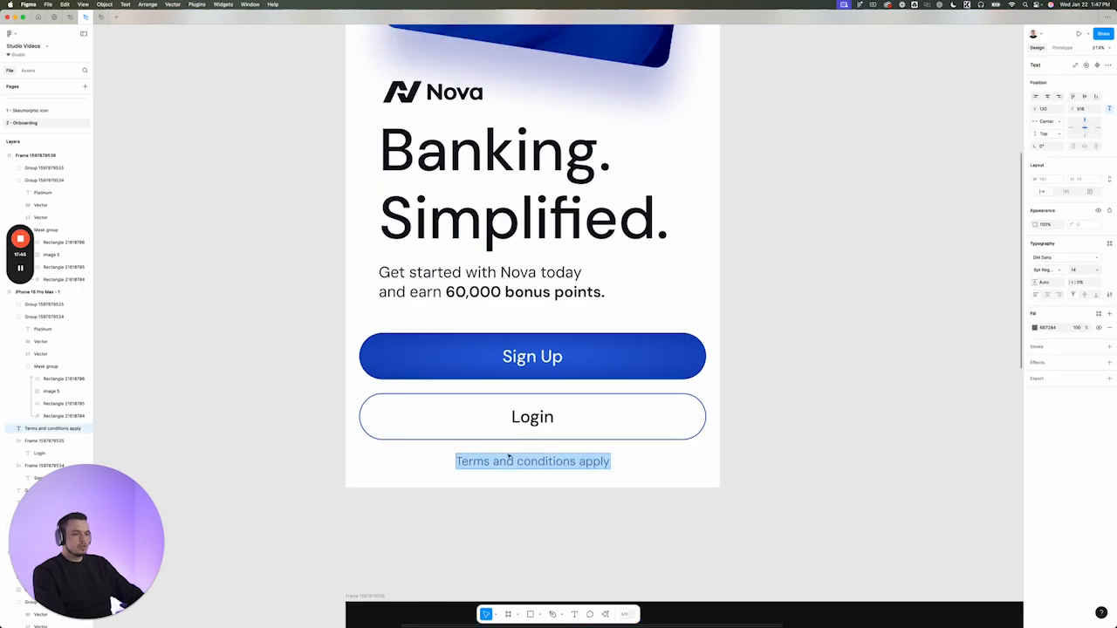
click(488, 461)
click(538, 462)
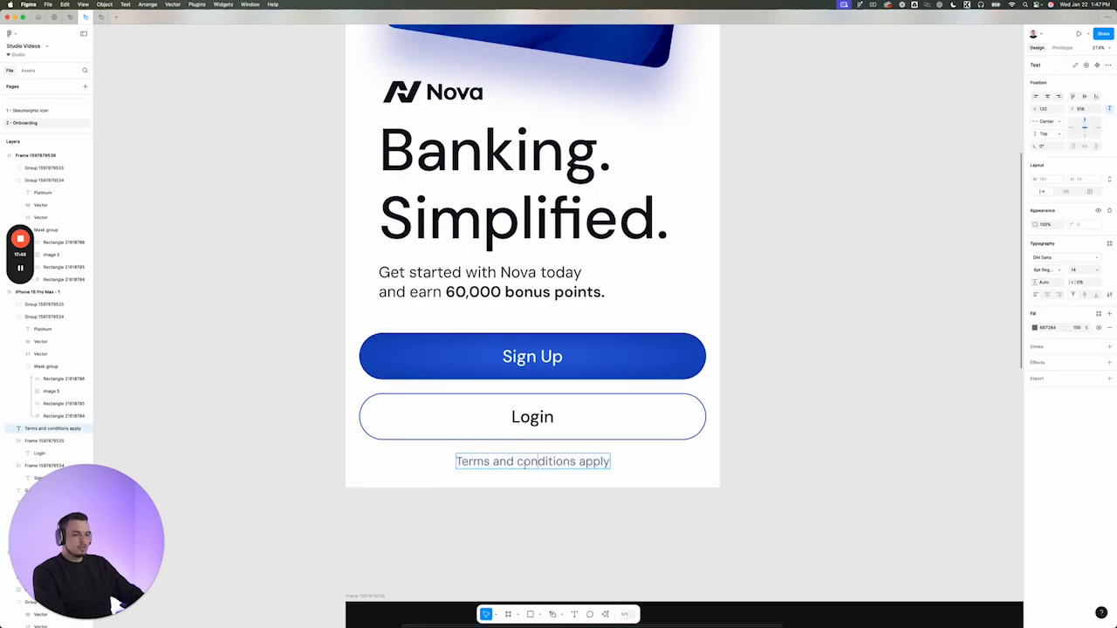
drag(524, 463, 452, 465)
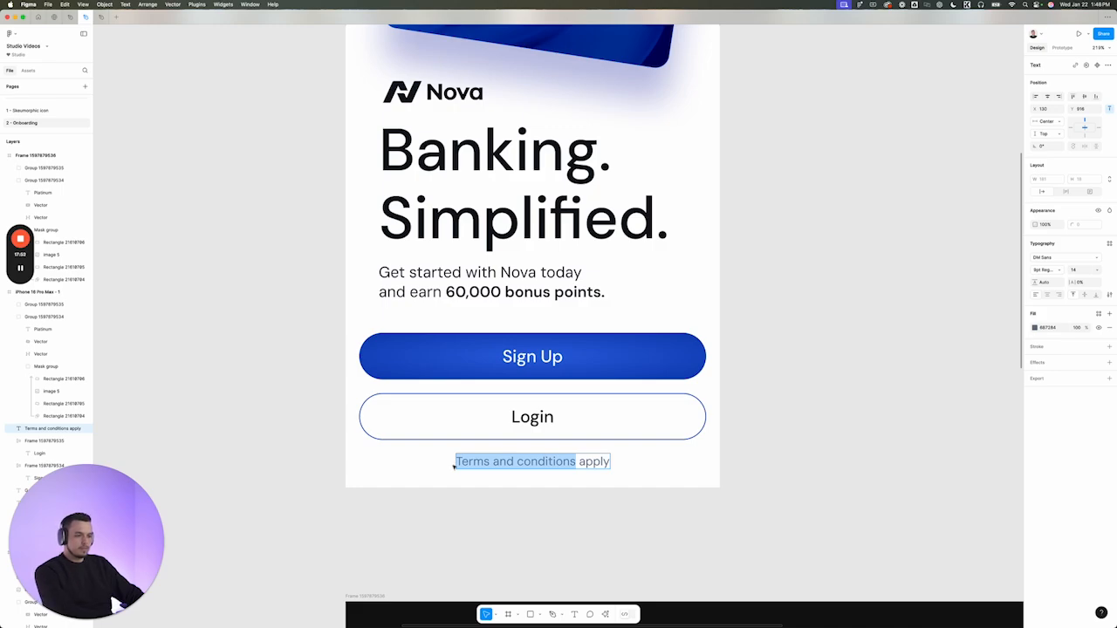
key(super+u)
click(599, 546)
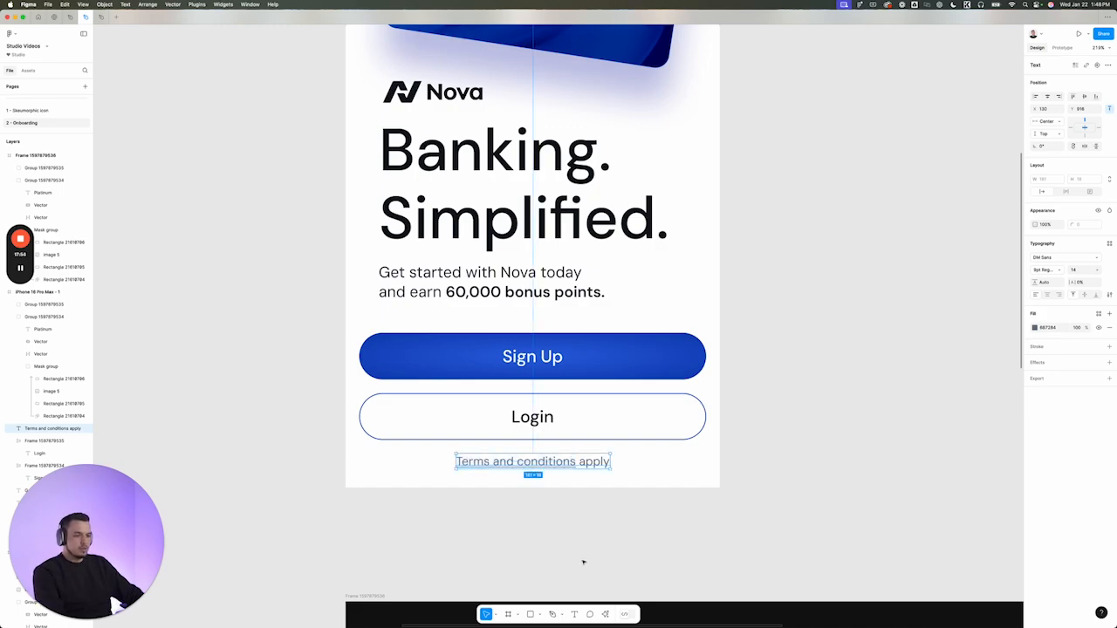
click(584, 561)
Set the font weight of the "Terms and conditions apply" text to Regular
scroll(576, 541, down, 1)
click(560, 443)
click(1049, 271)
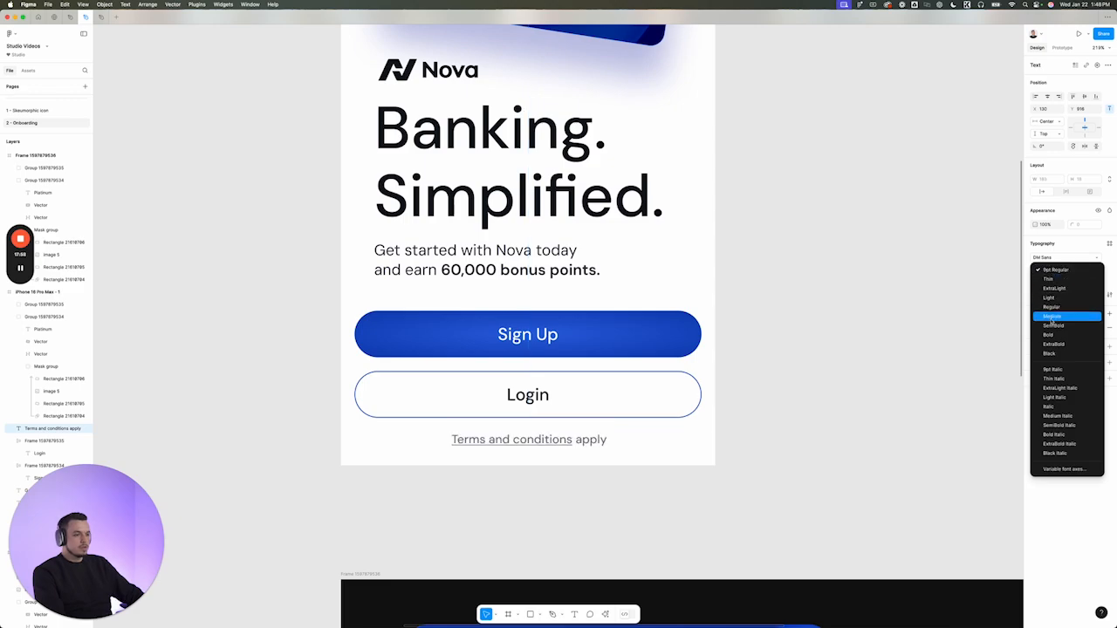
click(1053, 308)
click(925, 382)
scroll(583, 475, down, 3)
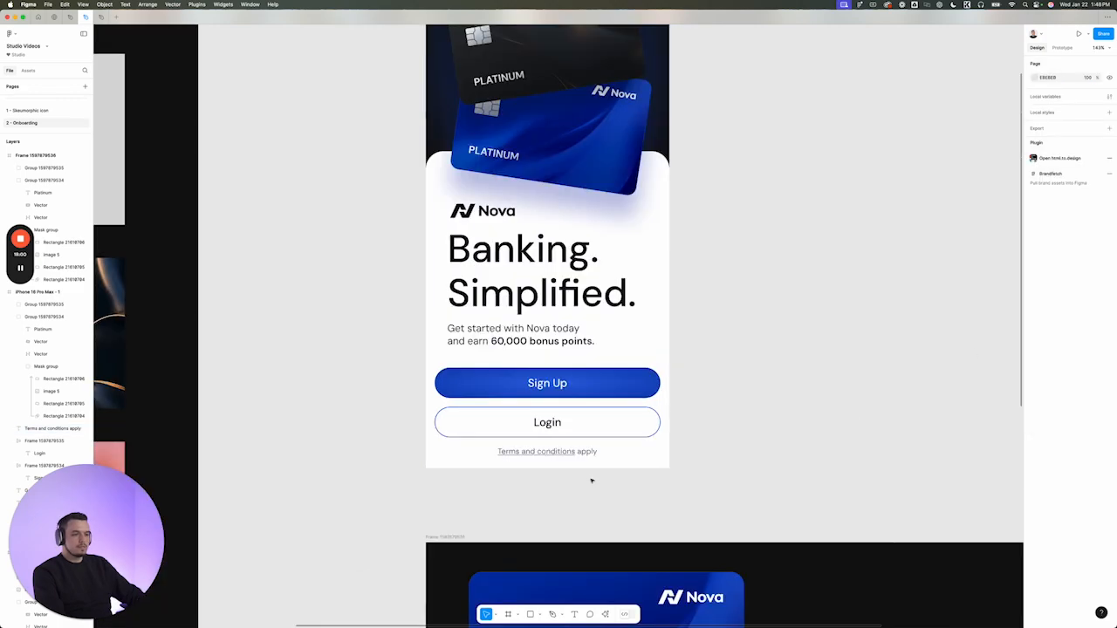
Wrap the Sign Up and Login buttons in an auto layout frame and nest it with the terms text in a second one
click(596, 452)
scroll(698, 297, up, 2)
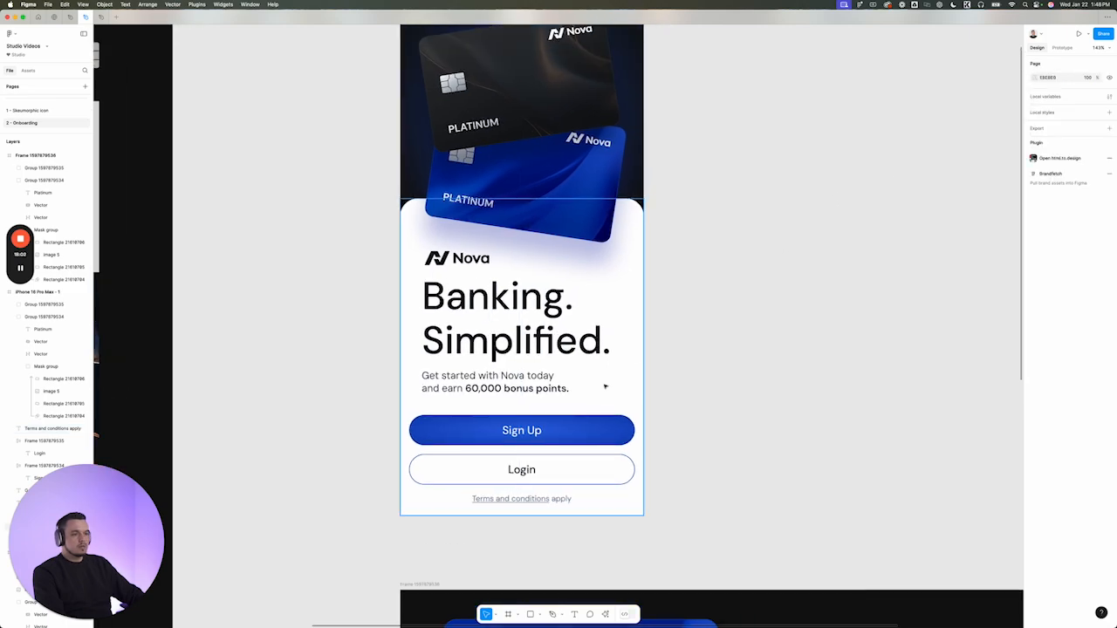
click(524, 468)
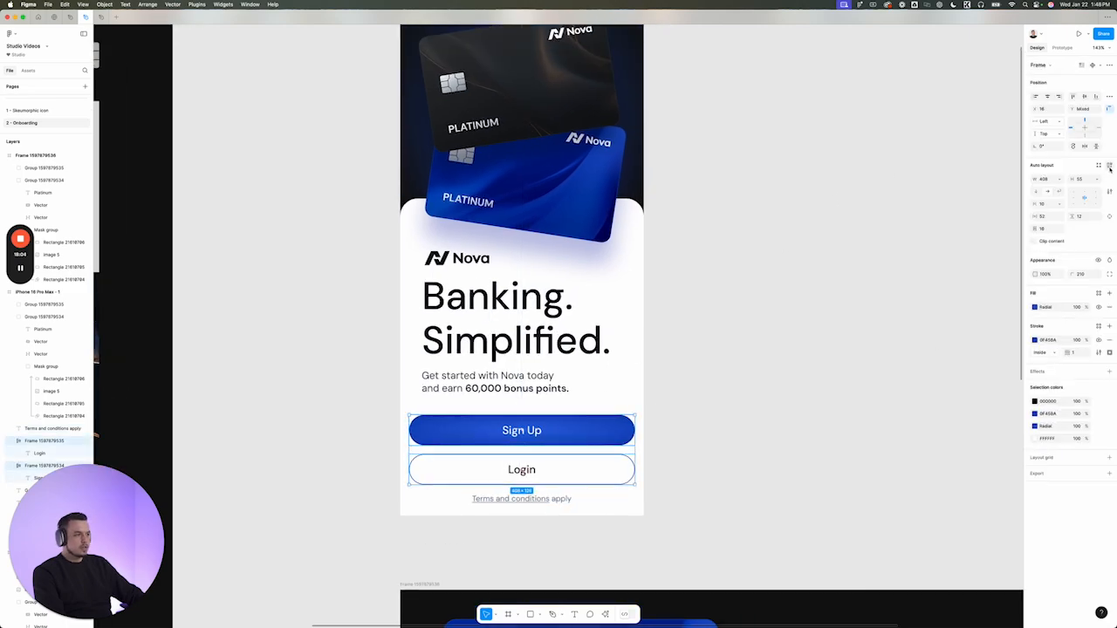
scroll(710, 352, down, 2)
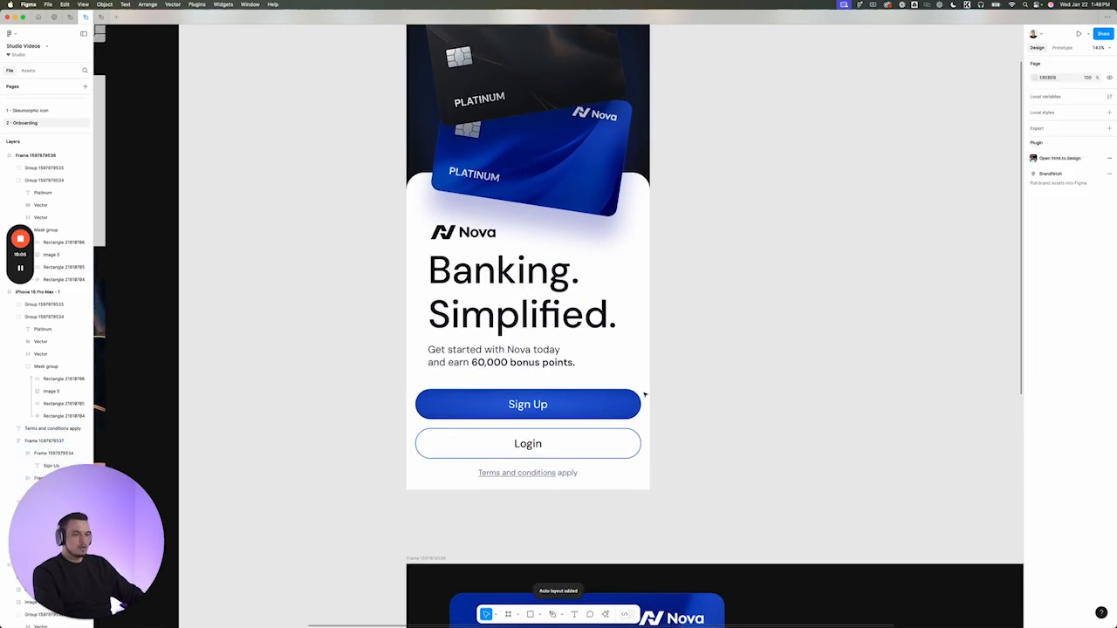
key(shift+a)
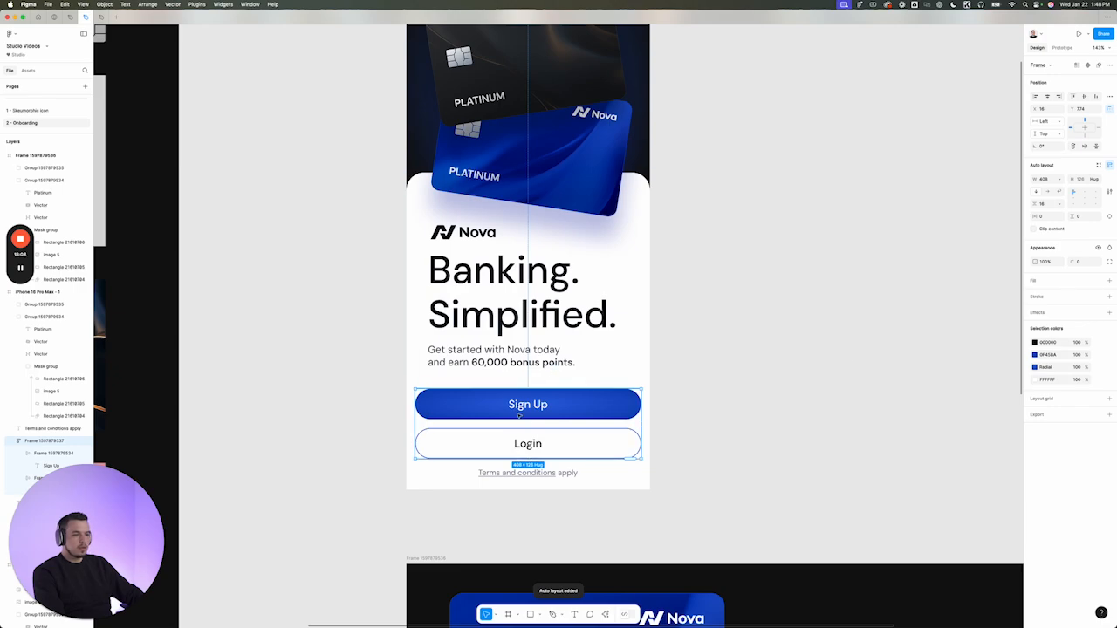
shift+click(527, 473)
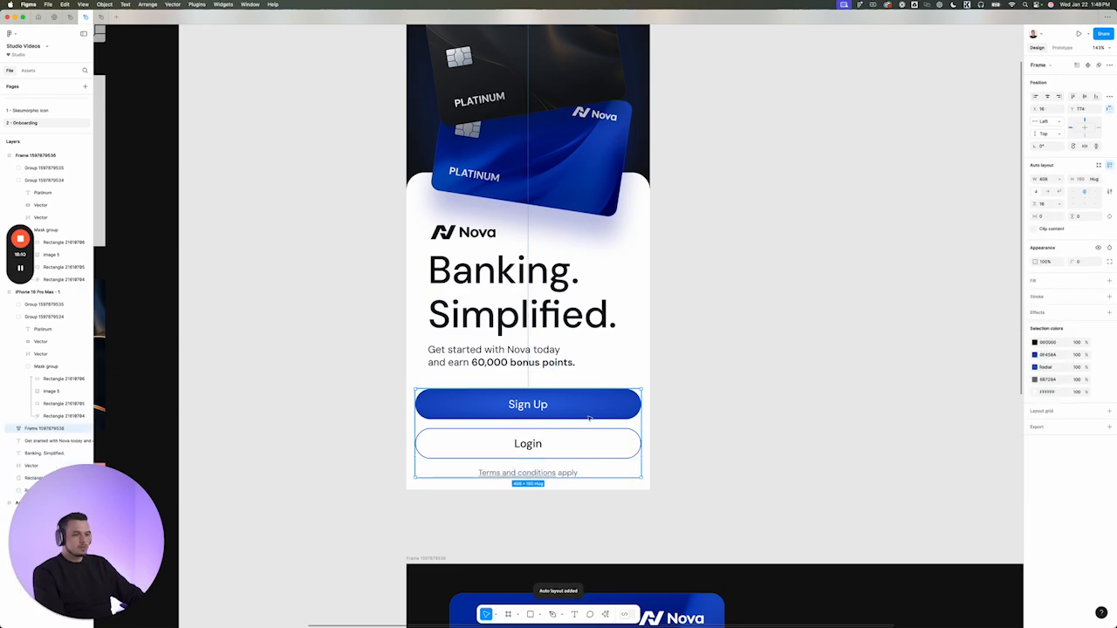
key(shift+a)
scroll(567, 407, up, 2)
scroll(566, 407, right, 1)
scroll(567, 408, down, 5)
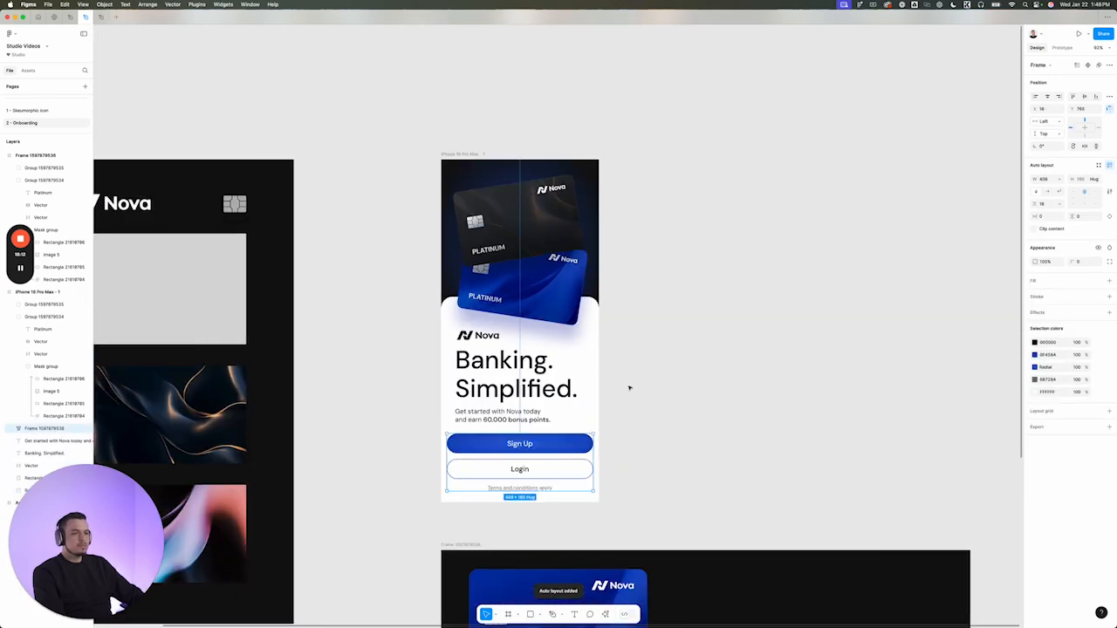
Scale the "Banking. Simplified." headline up slightly and proportionally
click(631, 386)
scroll(628, 384, down, 1)
scroll(628, 384, left, 1)
click(505, 314)
shift+click(506, 342)
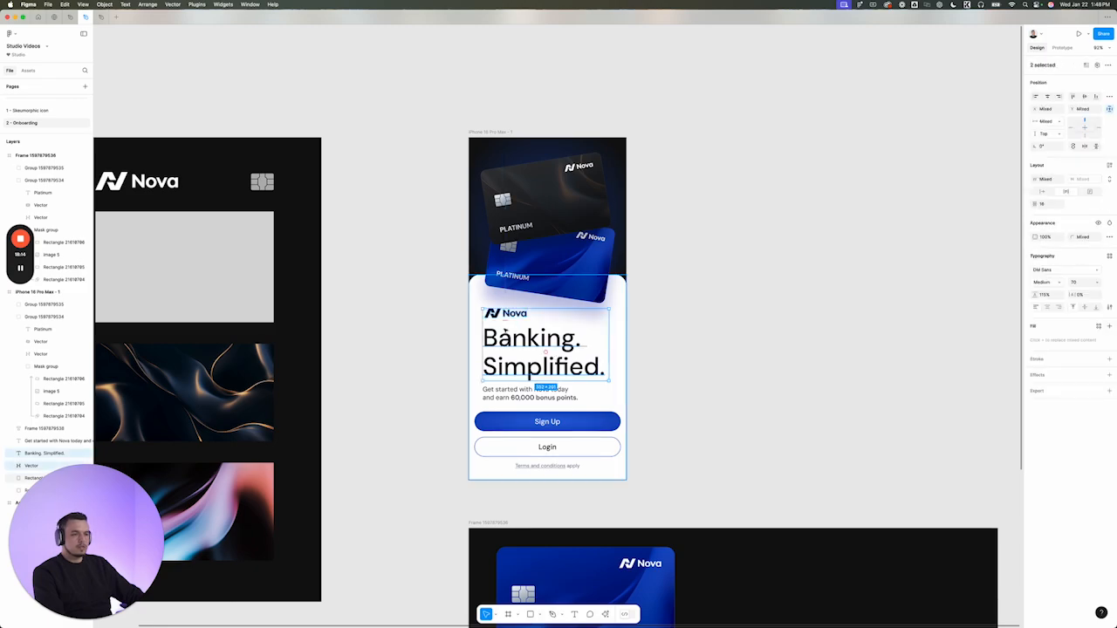
shift+click(531, 391)
click(582, 377)
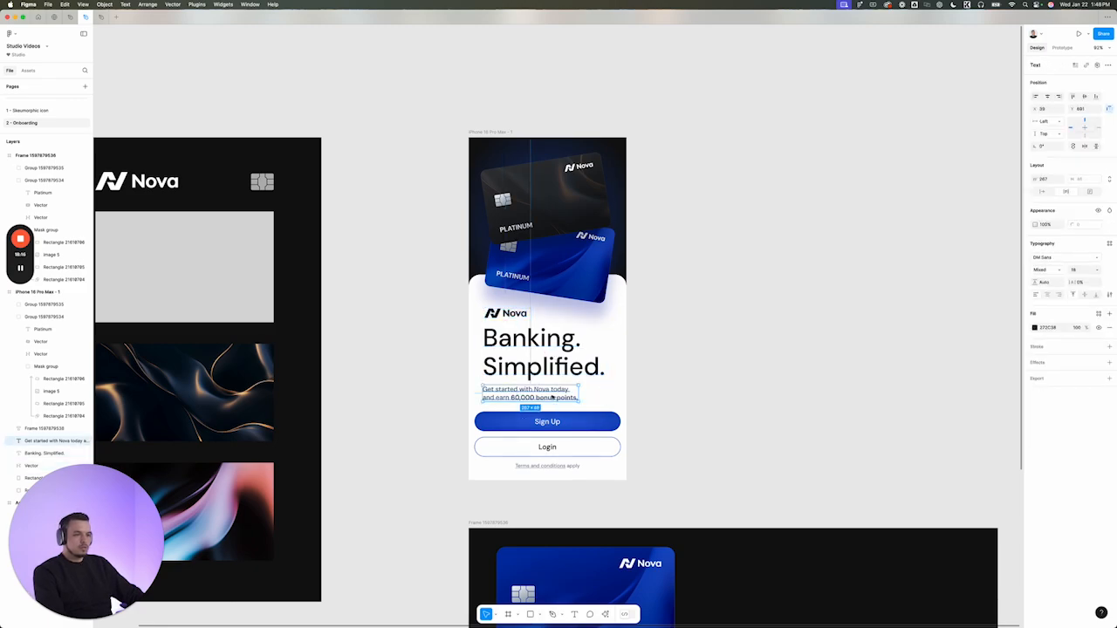
scroll(577, 383, up, 2)
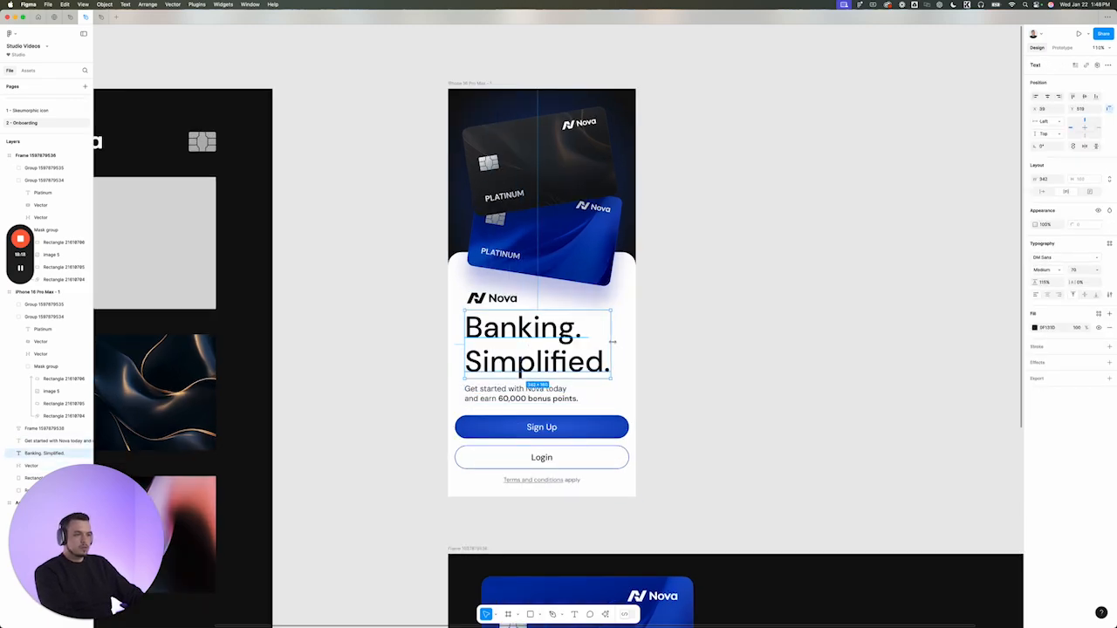
key(k)
drag(615, 343, 622, 344)
scroll(622, 346, down, 5)
click(741, 374)
Move the iPhone frame up and to the right into empty canvas, away from the Assets frame and the card frame
drag(686, 377, 697, 337)
scroll(613, 354, down, 1)
drag(591, 242, 614, 145)
drag(754, 177, 700, 243)
click(700, 244)
scroll(562, 220, up, 3)
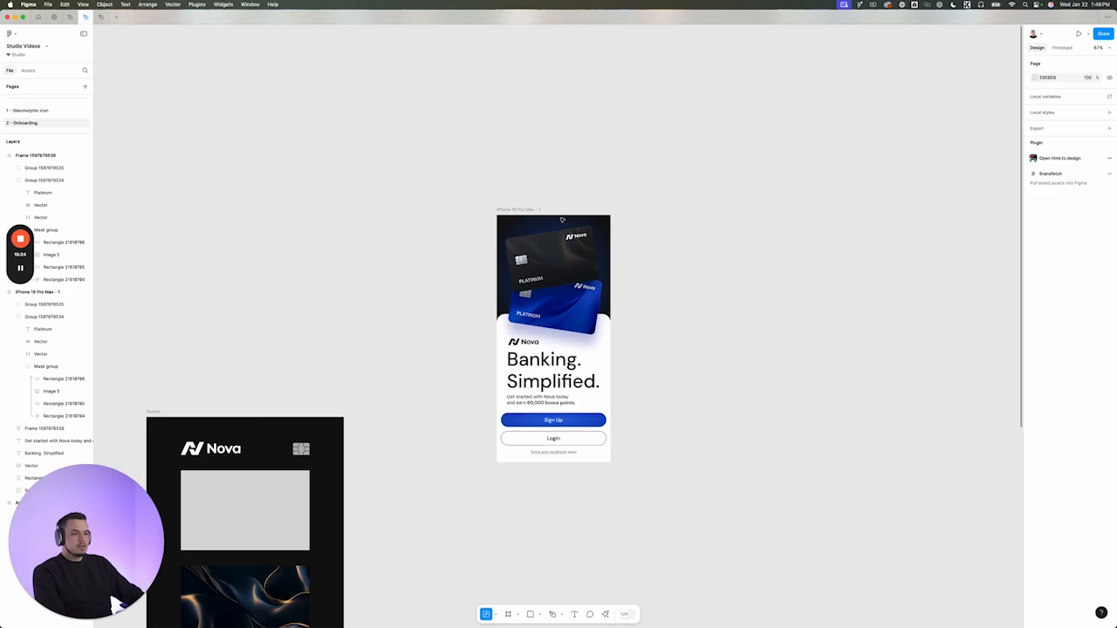
Set the font size of the "Banking. Simplified." headline to 72
scroll(562, 222, down, 5)
scroll(562, 234, up, 5)
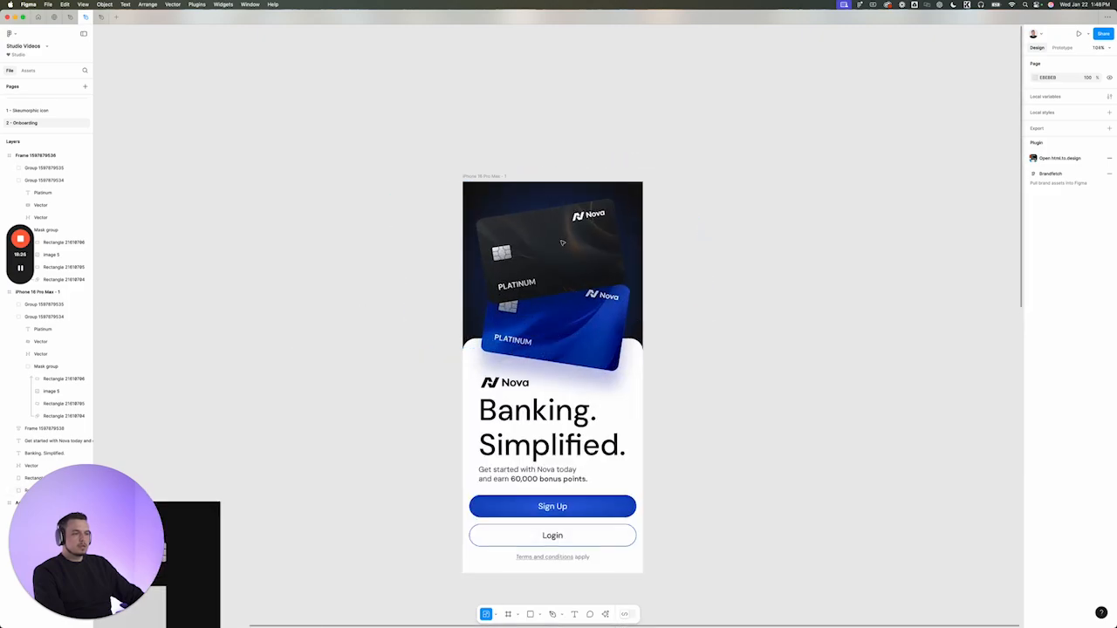
drag(718, 321, 660, 250)
scroll(599, 235, down, 1)
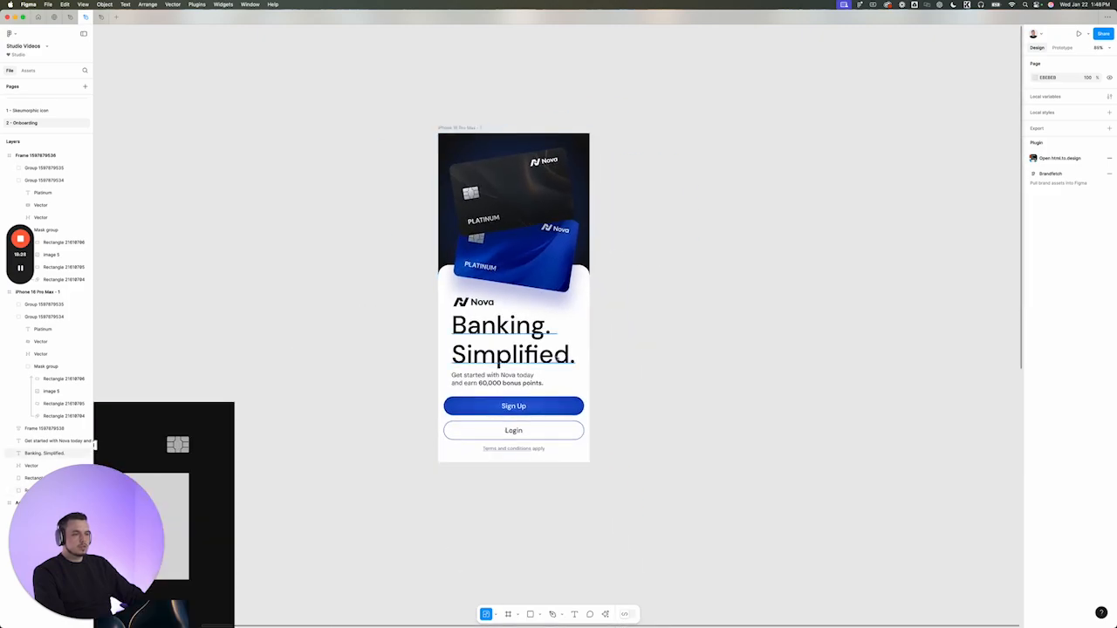
click(543, 357)
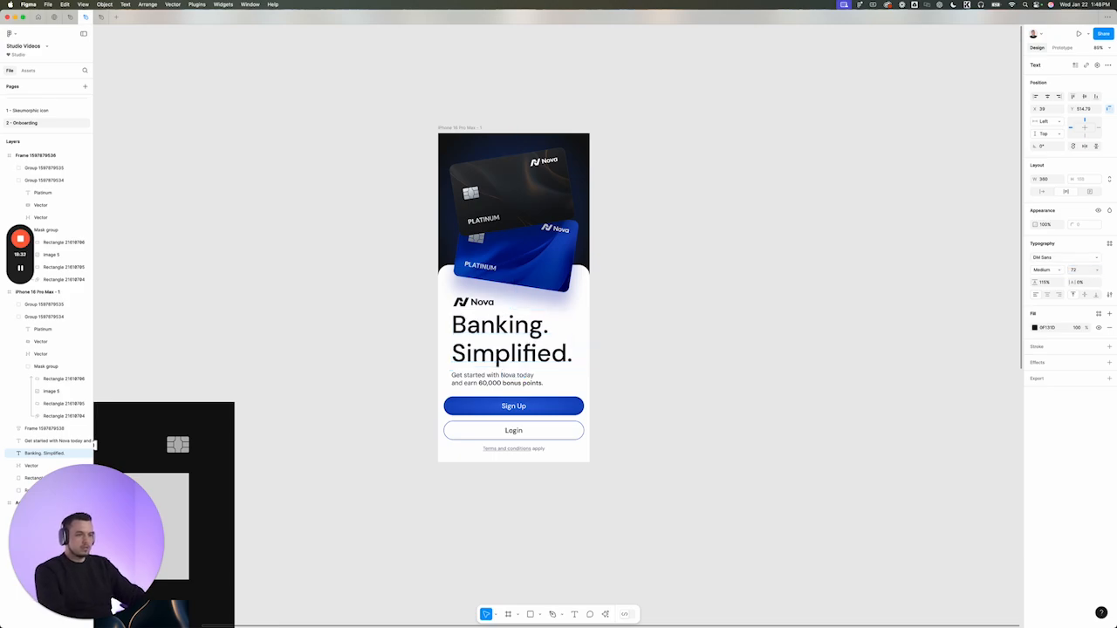
click(766, 386)
Nudge the Nova logo above the headline slightly upward
scroll(475, 303, up, 5)
click(476, 306)
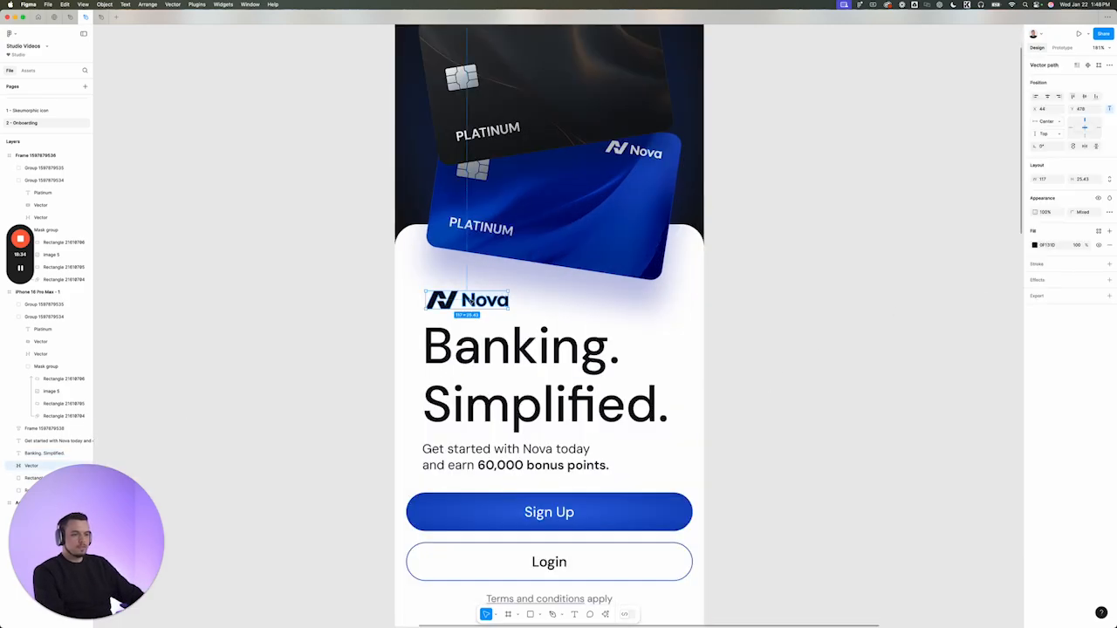
key(Up)
key(Up)
Set the headline's weight to SemiBold and widen its text box to 374 so "Simplified." fits on one line
click(507, 352)
click(1044, 273)
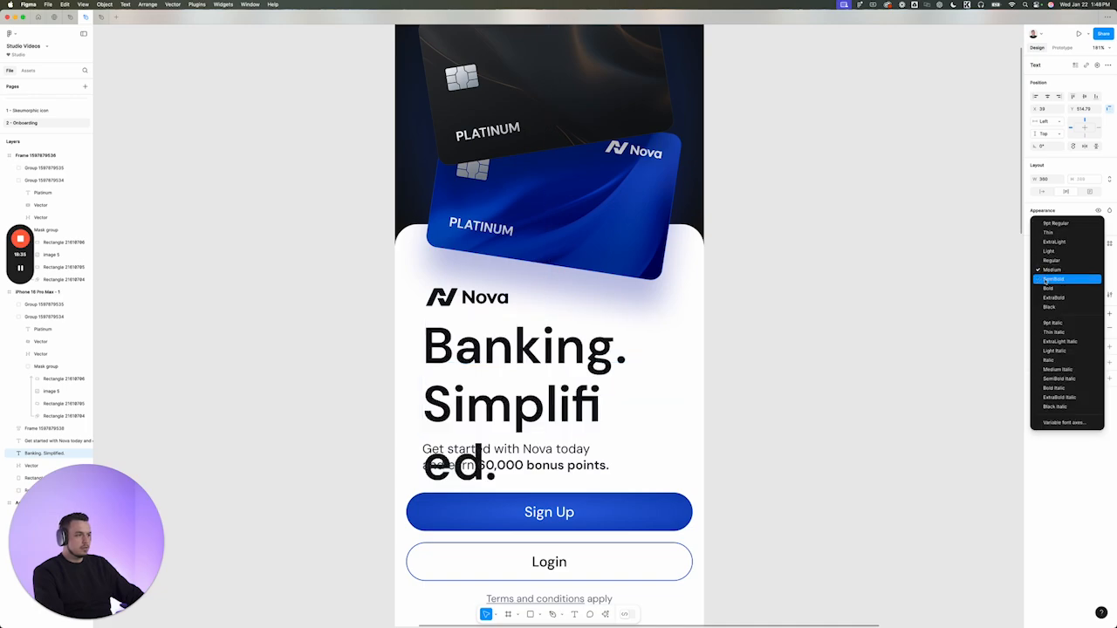
click(1047, 282)
drag(677, 366, 690, 365)
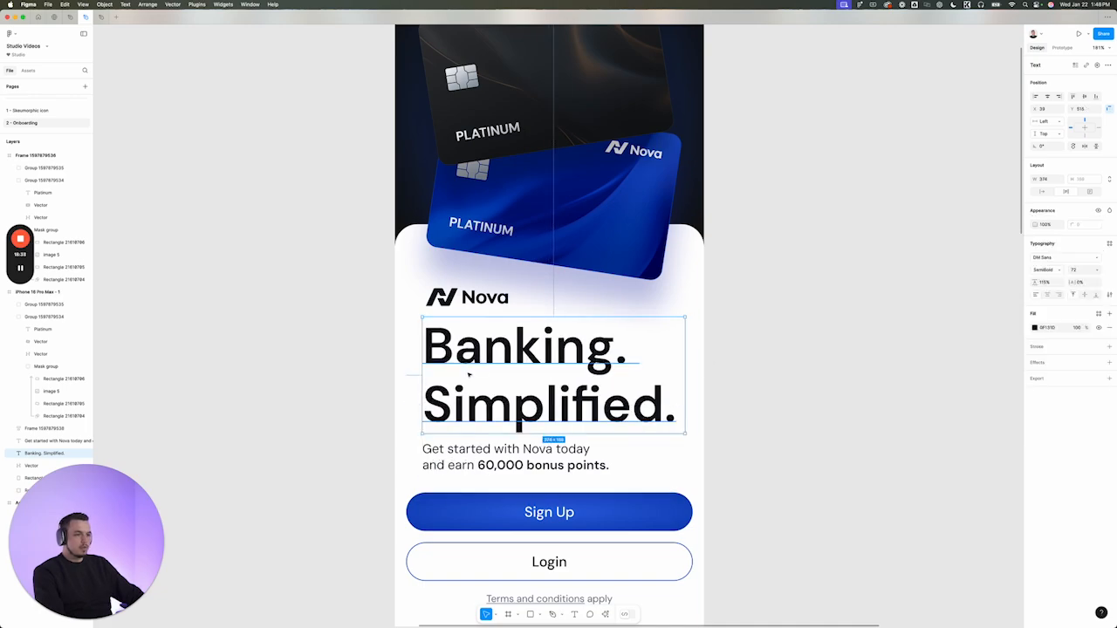
scroll(545, 380, down, 5)
click(546, 380)
Return the "Banking. Simplified." headline's weight to Medium
scroll(489, 375, up, 5)
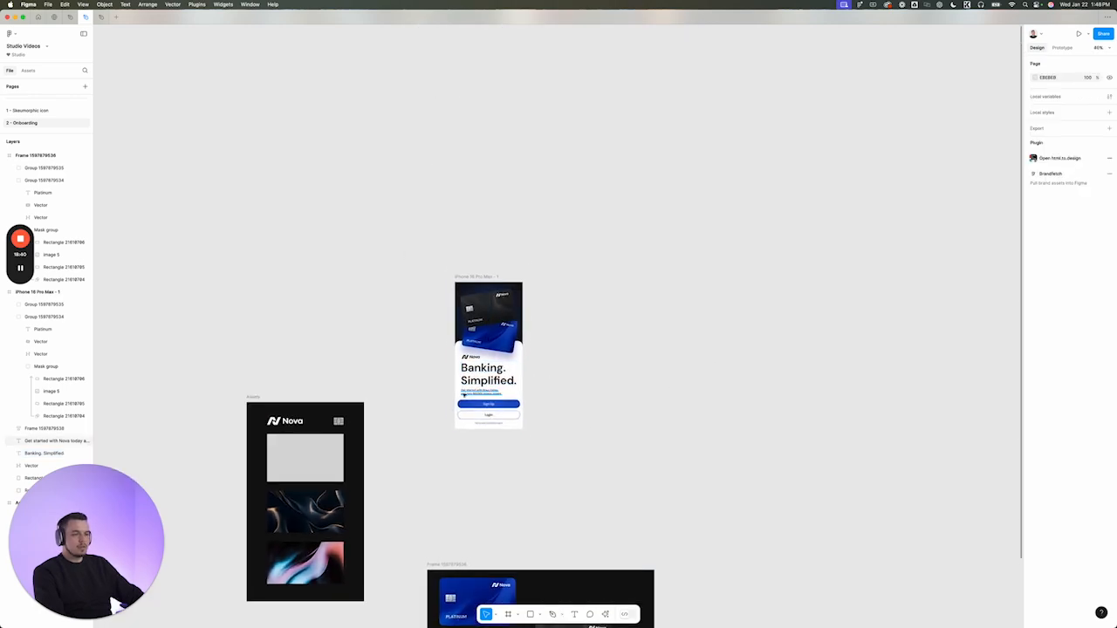
click(508, 373)
scroll(508, 373, up, 4)
click(1048, 271)
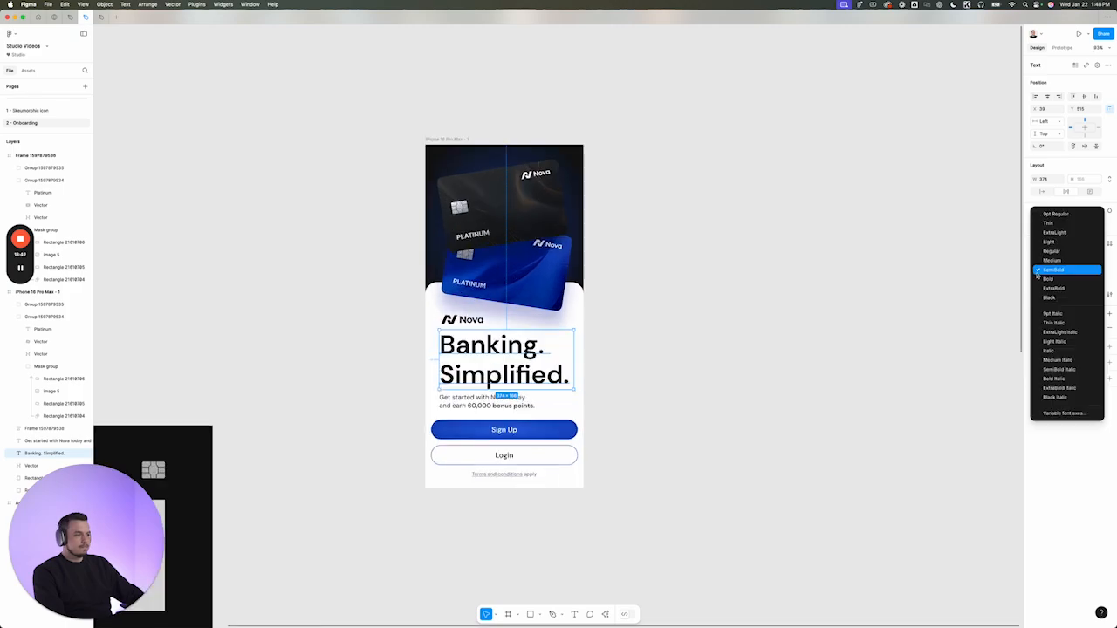
click(1050, 260)
click(606, 382)
scroll(469, 404, up, 2)
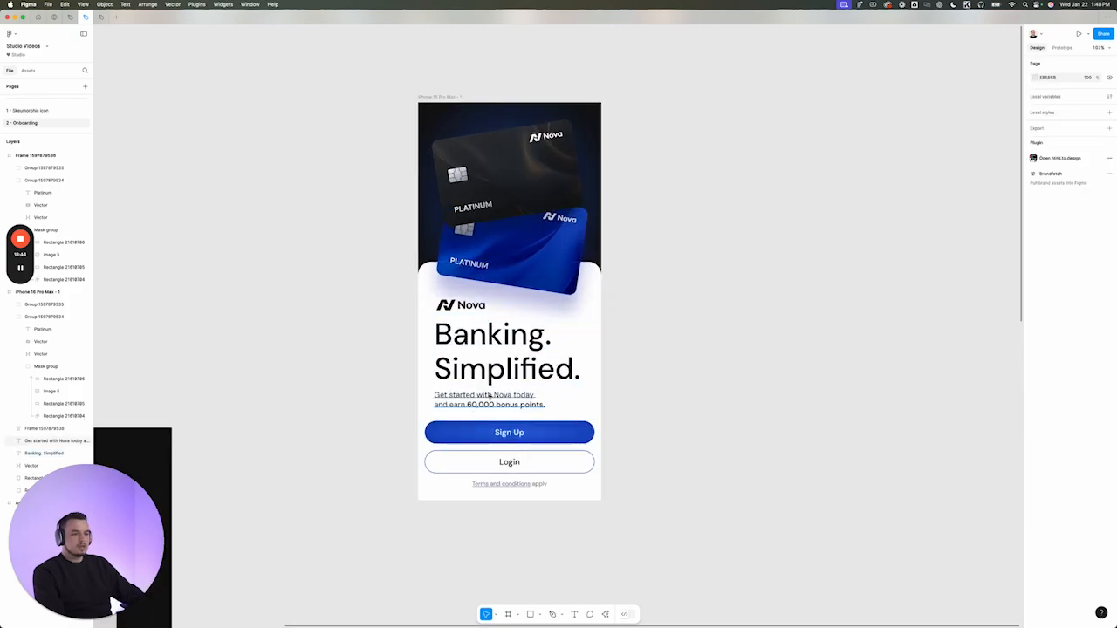
Widen the "Get started with Nova today" text box so "and earn" fits on the first line
click(471, 400)
drag(544, 400, 569, 395)
click(652, 398)
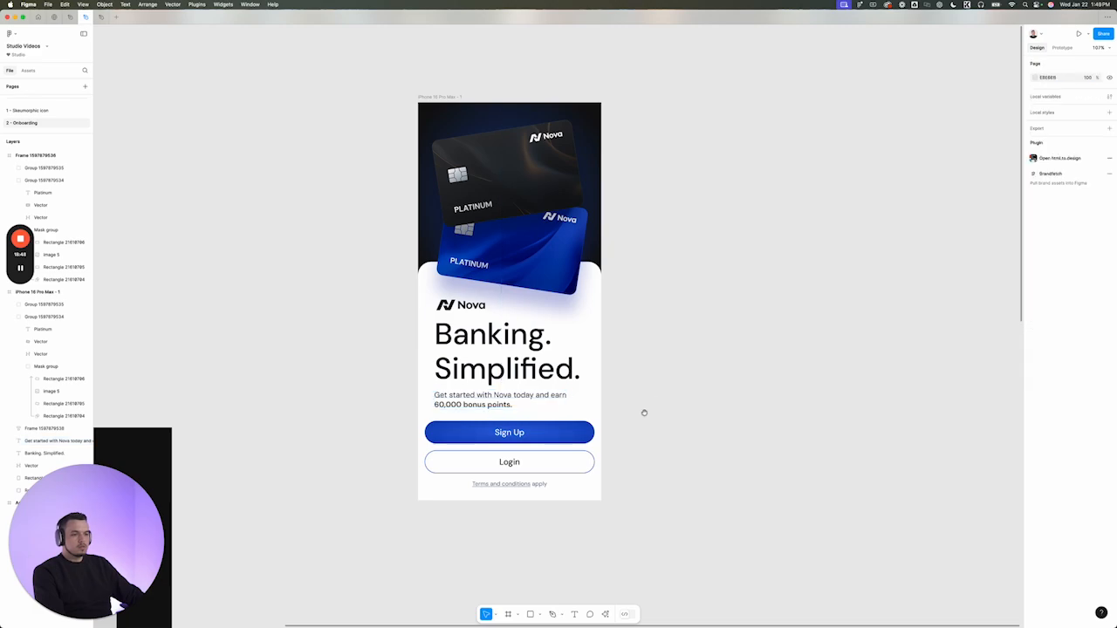
scroll(644, 412, down, 1)
scroll(646, 392, up, 2)
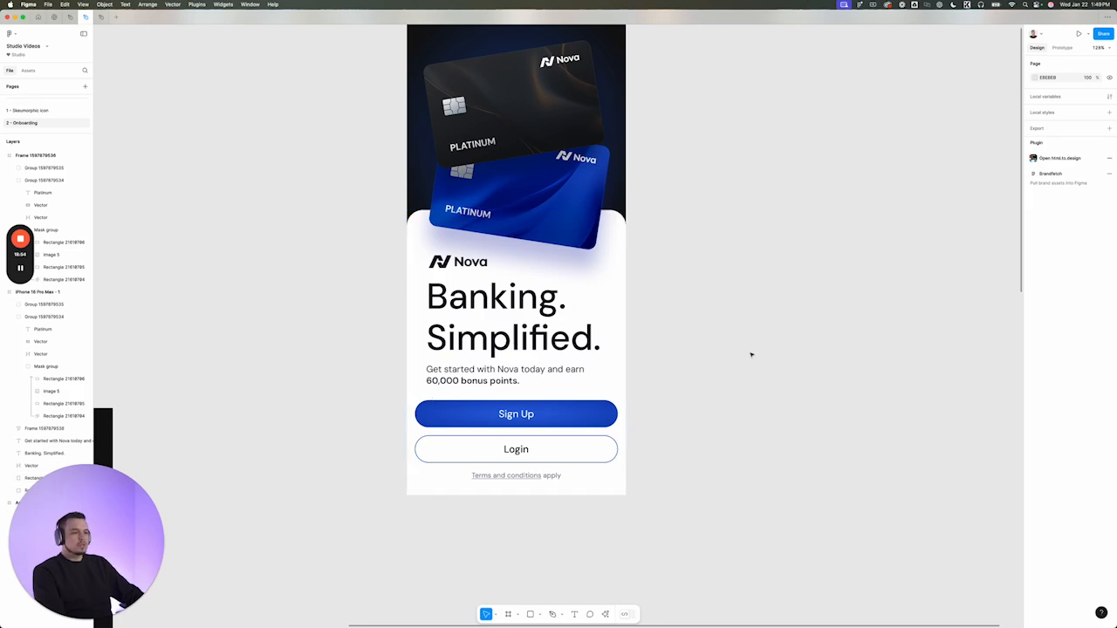
scroll(749, 344, up, 1)
Nudge the auto layout frame holding the buttons and terms text slightly down, away from the bonus points text
click(503, 451)
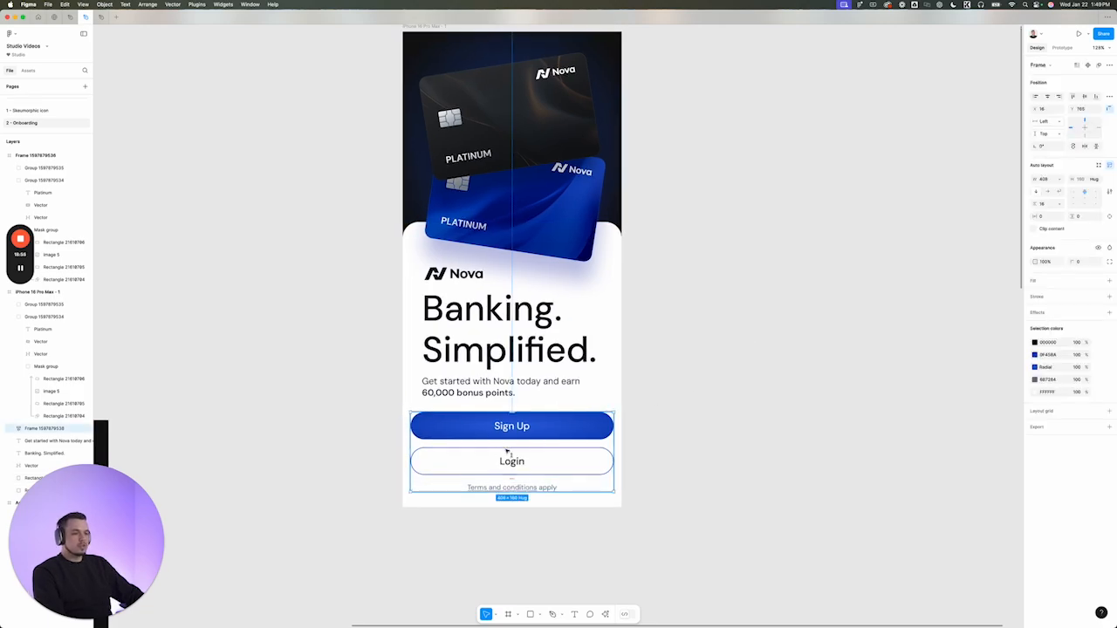
key(Down)
key(Down)
key(Down)
key(Down)
scroll(452, 421, down, 5)
click(615, 405)
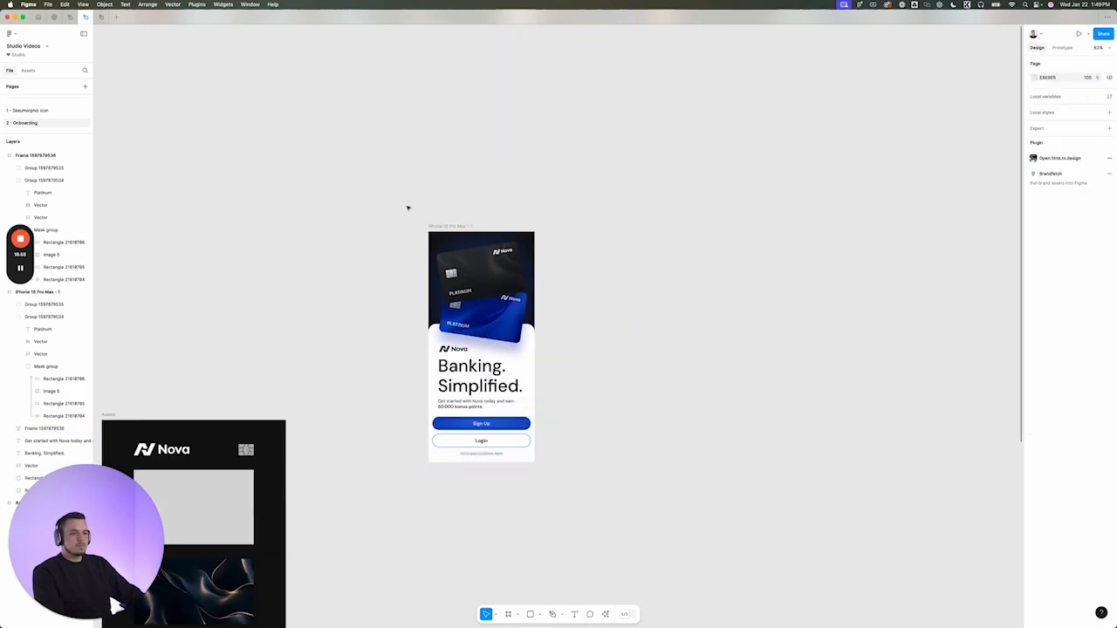
drag(410, 207, 603, 516)
scroll(599, 407, down, 4)
drag(600, 406, 611, 486)
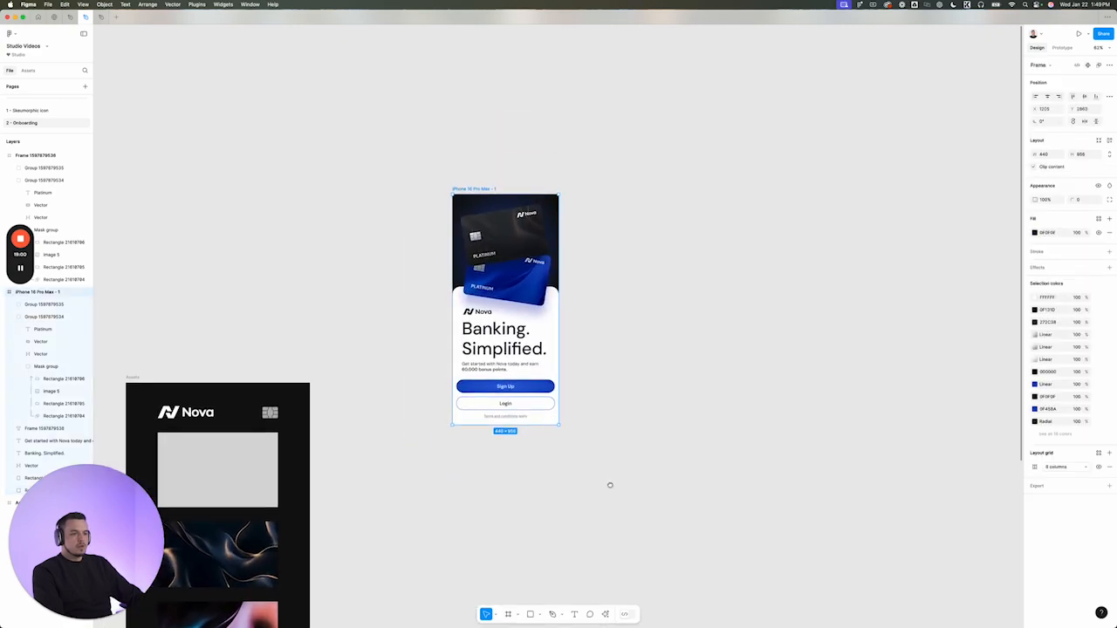
scroll(567, 283, up, 4)
drag(568, 283, 597, 330)
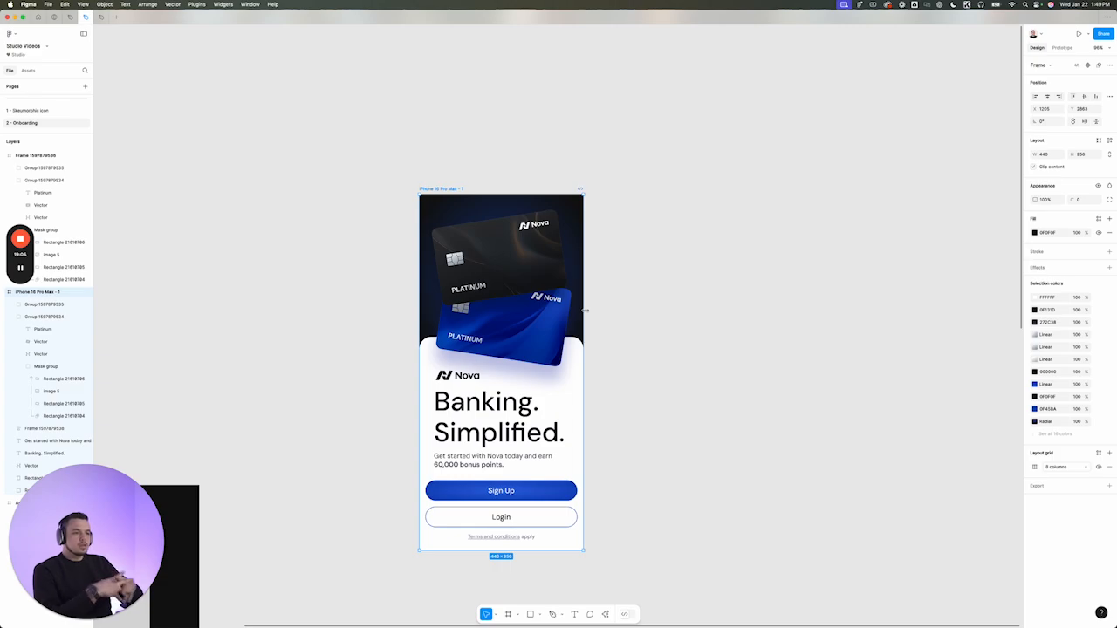
Draw a closed curved shape over the black card's upper-left half with the Pen tool, inside its mask group, and fill it white (FFFFFF)
scroll(493, 247, up, 2)
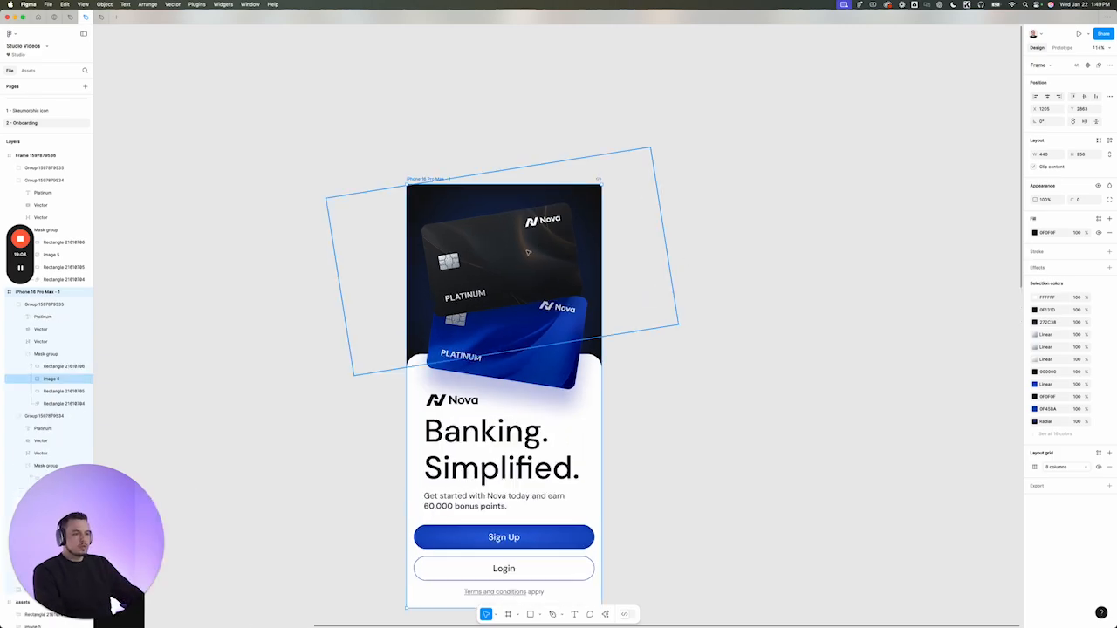
key(p)
click(513, 203)
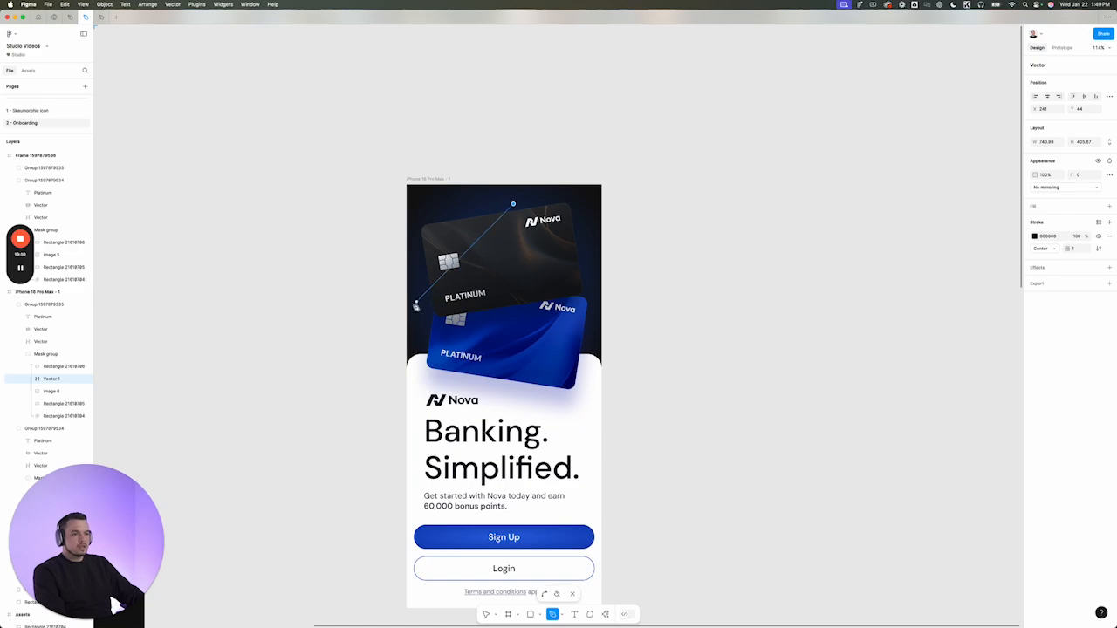
drag(416, 302, 321, 342)
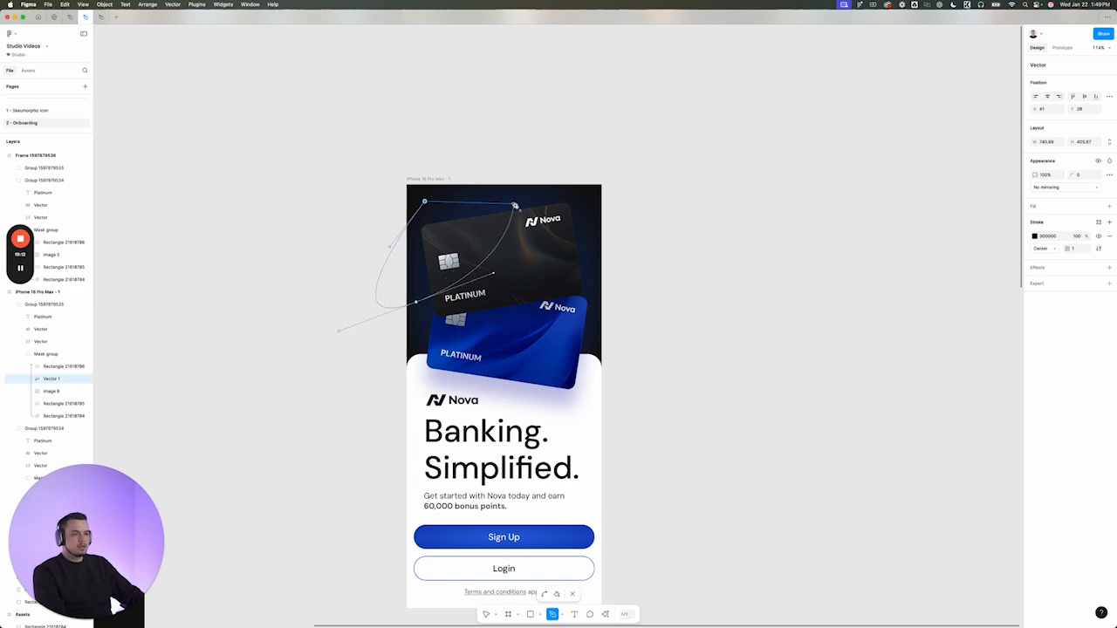
click(515, 206)
key(Escape)
click(1035, 245)
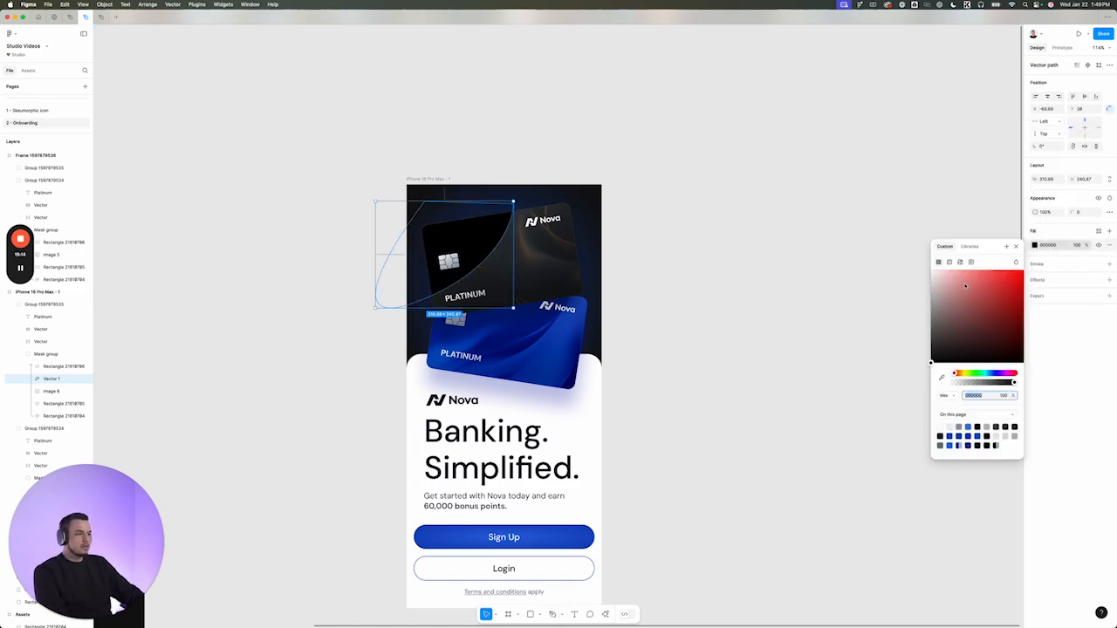
drag(963, 302, 915, 254)
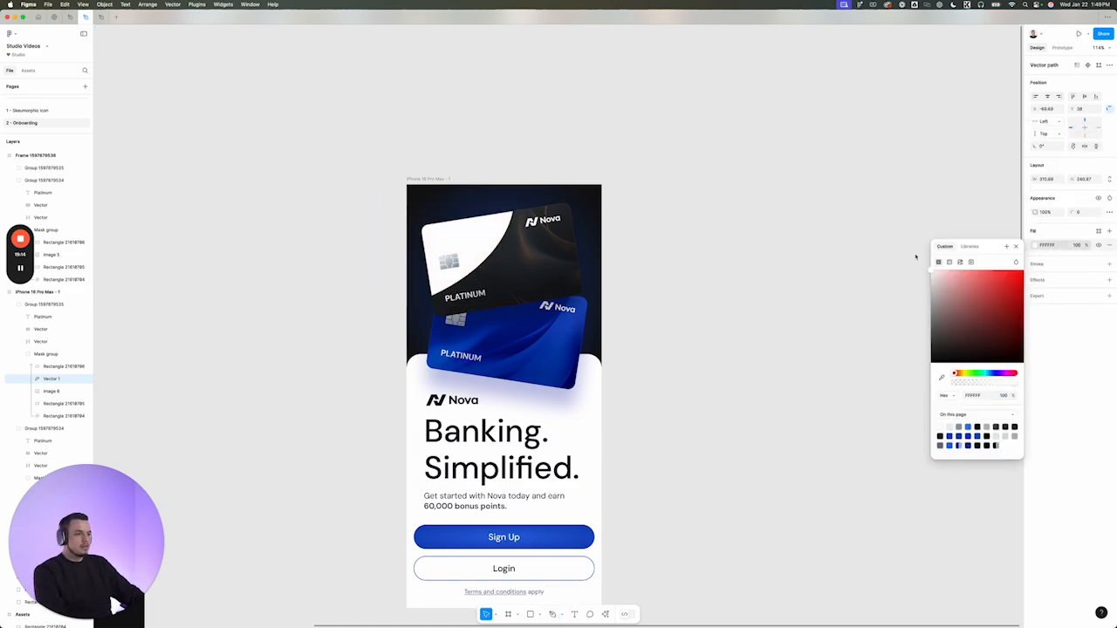
Apply a 77.7 layer blur to the white curved shape and reduce its fill opacity to 21%
click(1110, 279)
click(1060, 294)
click(1062, 304)
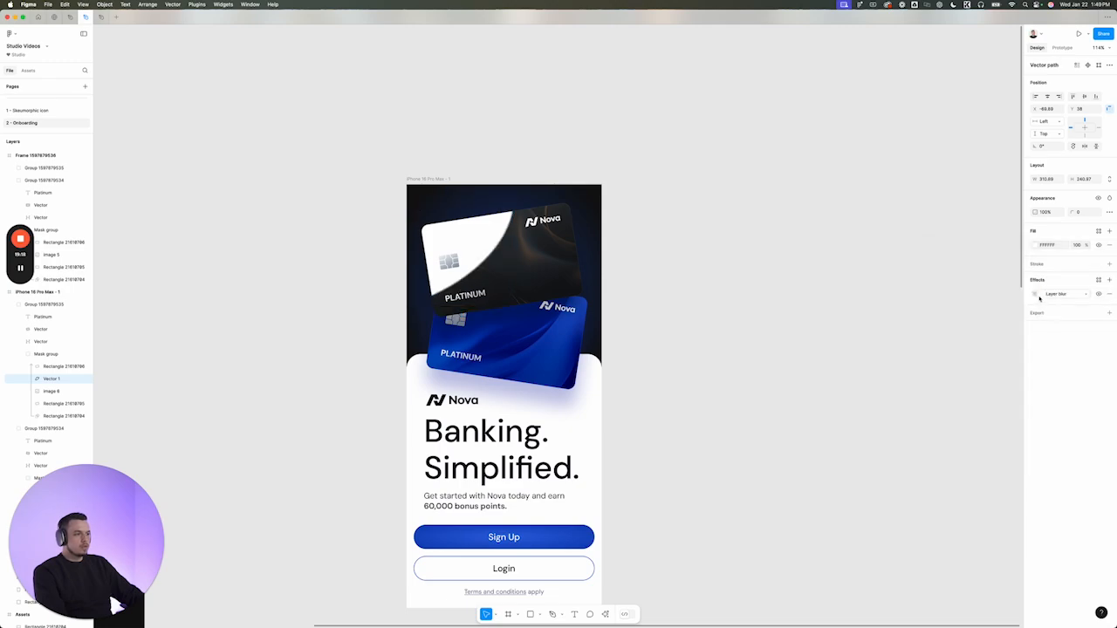
click(1036, 295)
mouse_move(970, 313)
mouse_down()
mouse_move(986, 313)
mouse_move(284, 302)
mouse_move(960, 316)
mouse_up()
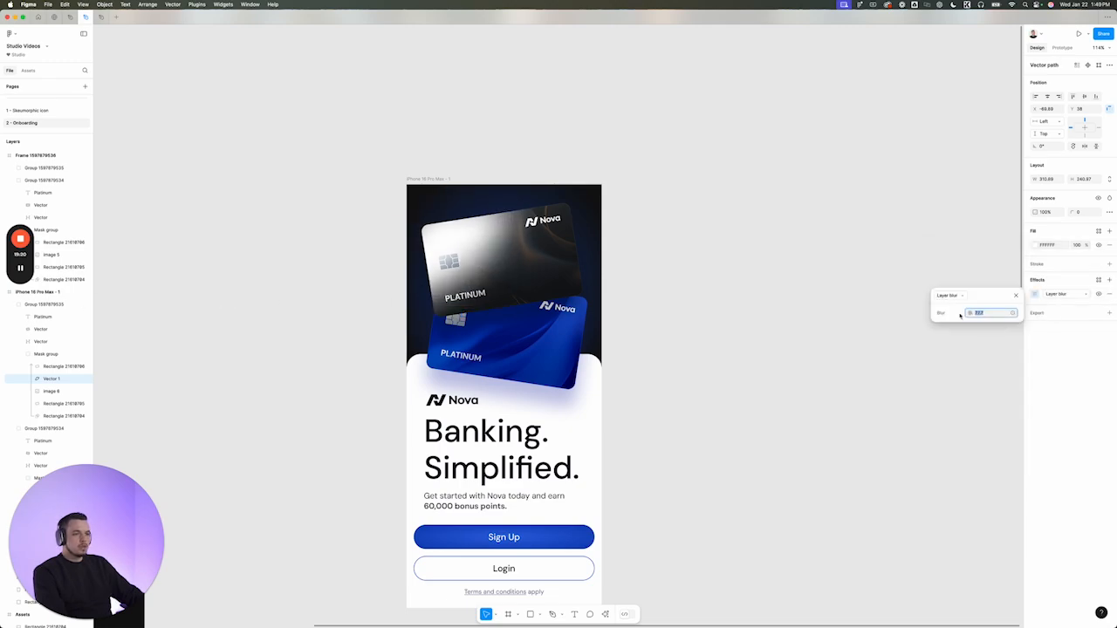
drag(1078, 246, 1002, 241)
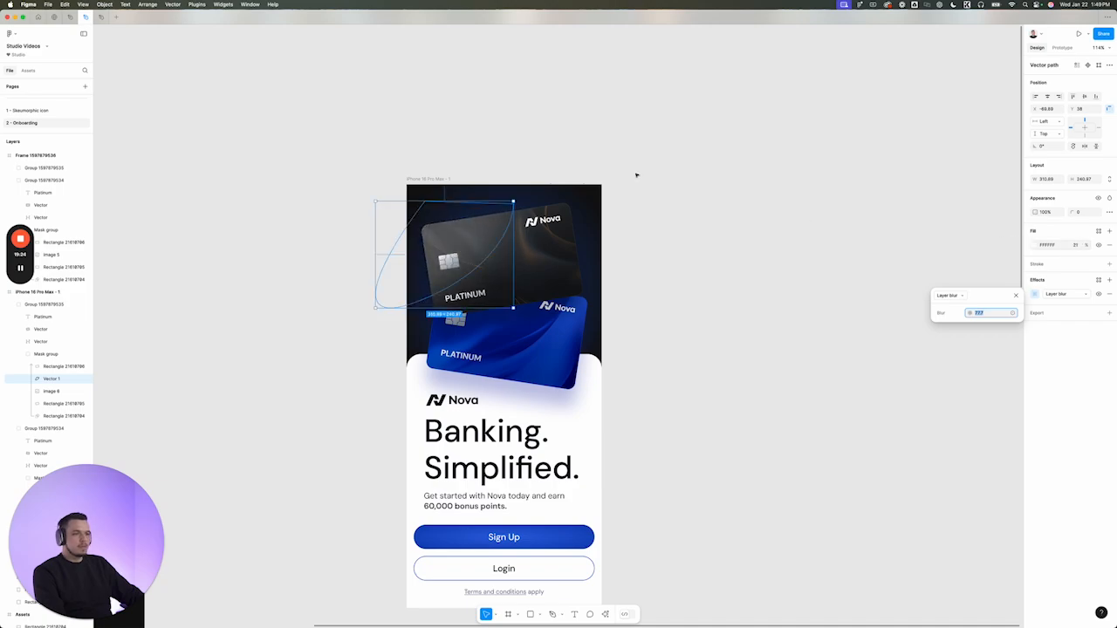
Shift the blurred highlight up past the black card's upper-left corner and rotate it to about -4.77°
drag(515, 198, 525, 210)
drag(477, 237, 480, 228)
drag(531, 193, 529, 190)
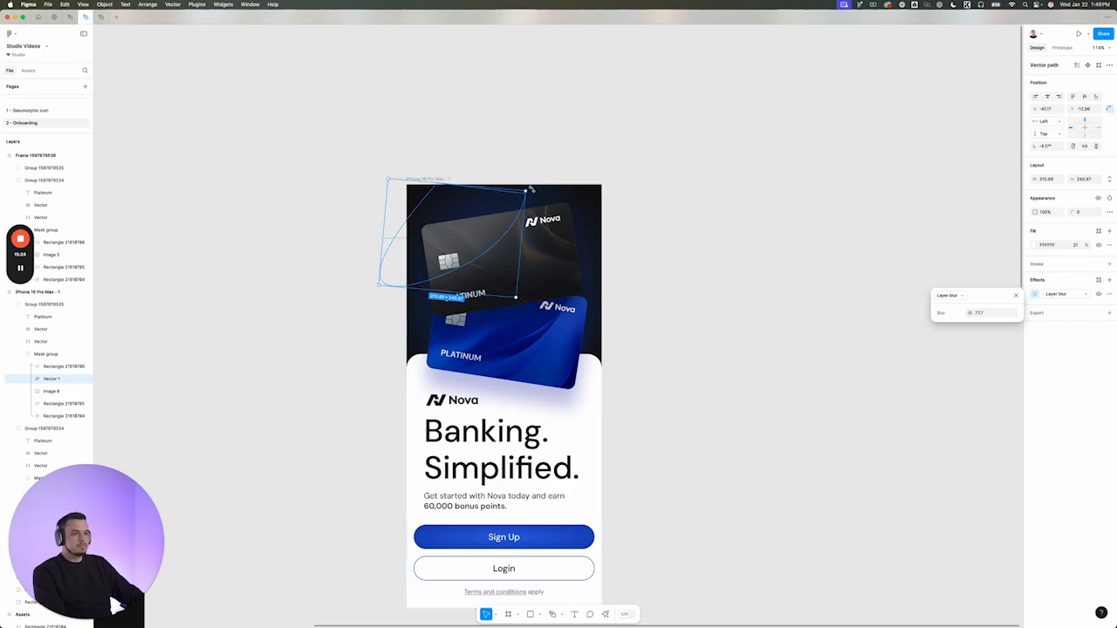
click(655, 292)
scroll(653, 292, left, 1)
Copy the blurred highlight into the blue card and rotate and position the copy over that card's lower-right corner
super+click(494, 241)
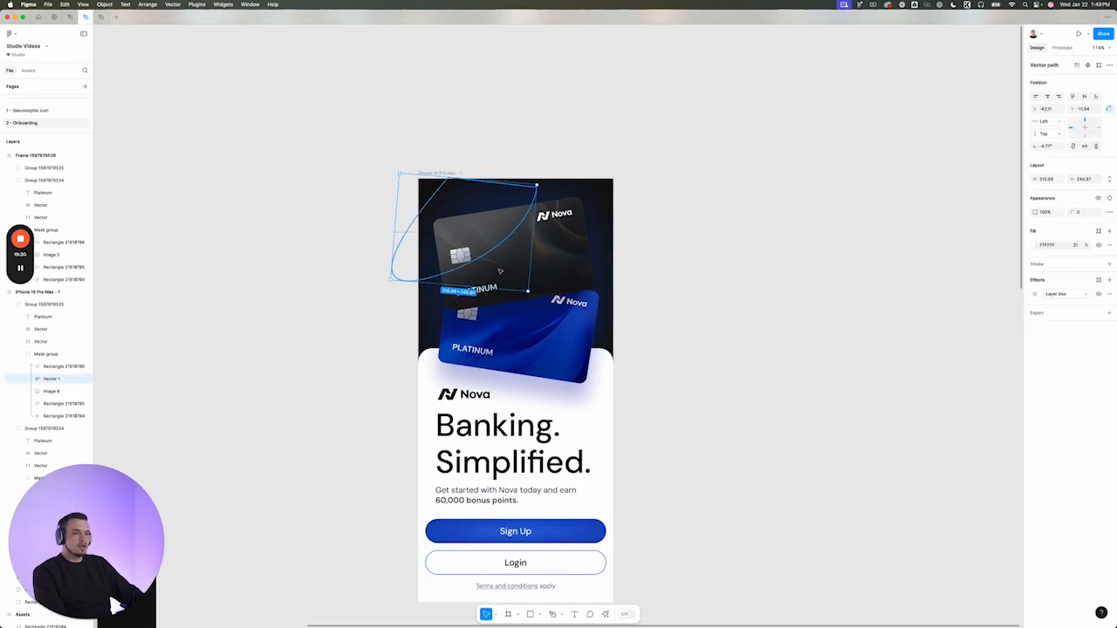
key(super+c)
super+click(549, 338)
key(super+v)
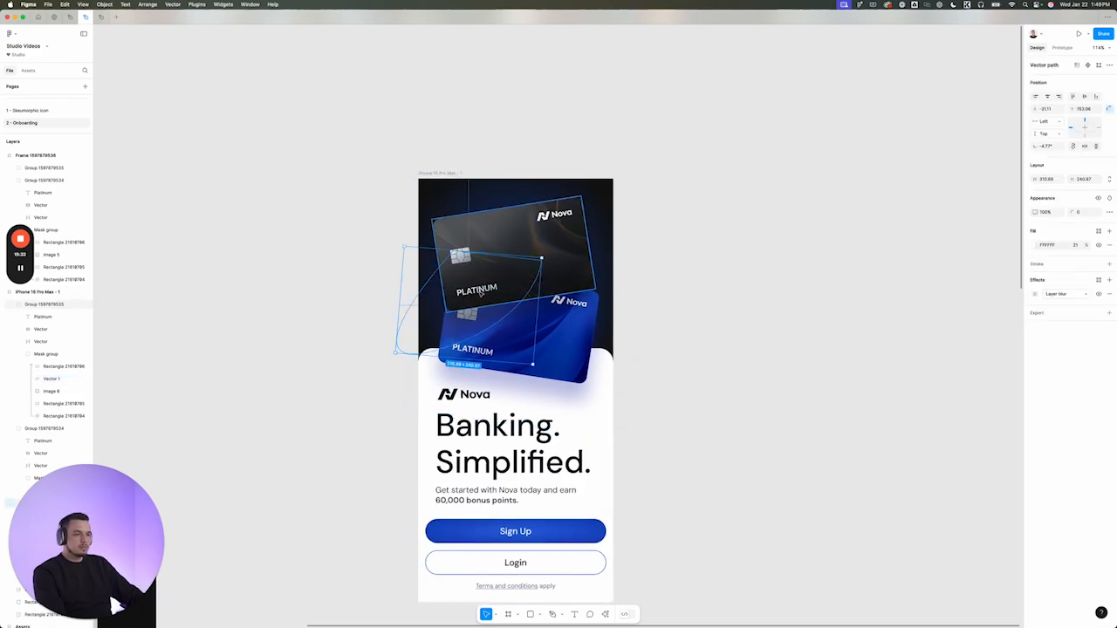
drag(480, 298, 556, 349)
drag(616, 295, 436, 407)
drag(562, 342, 571, 366)
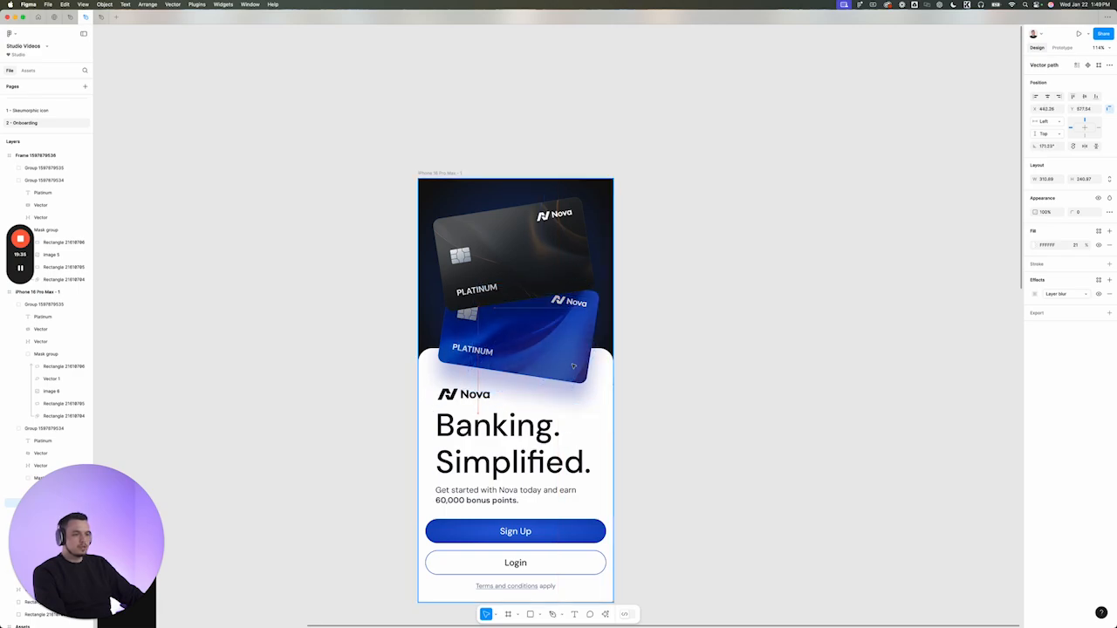
click(740, 364)
scroll(616, 314, down, 5)
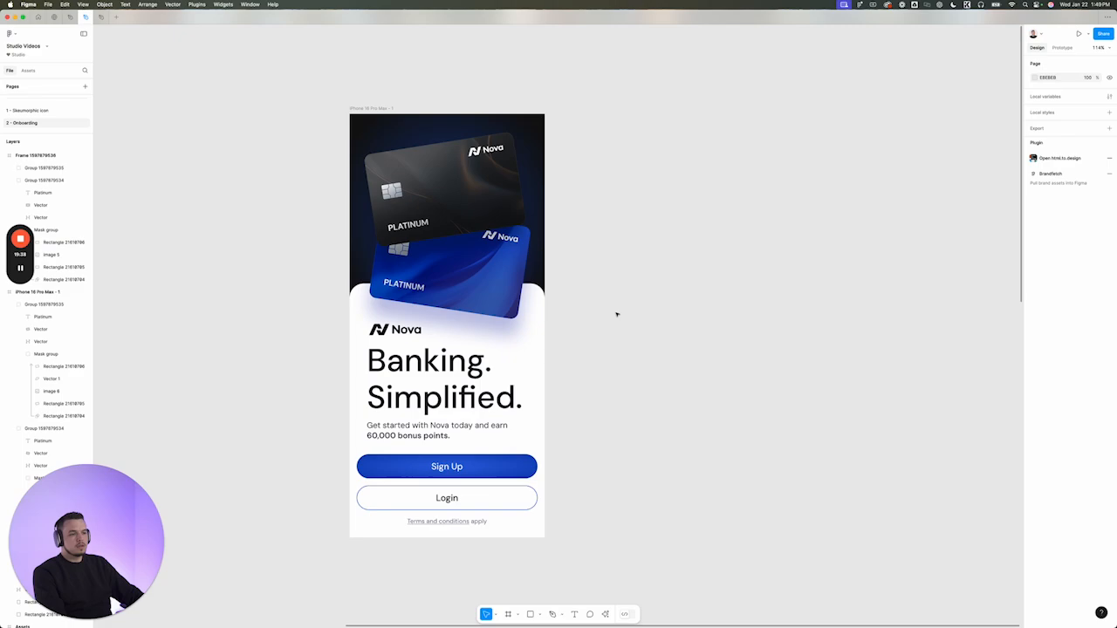
scroll(639, 348, down, 1)
drag(485, 178, 528, 185)
scroll(523, 178, right, 1)
click(507, 168)
scroll(599, 222, up, 3)
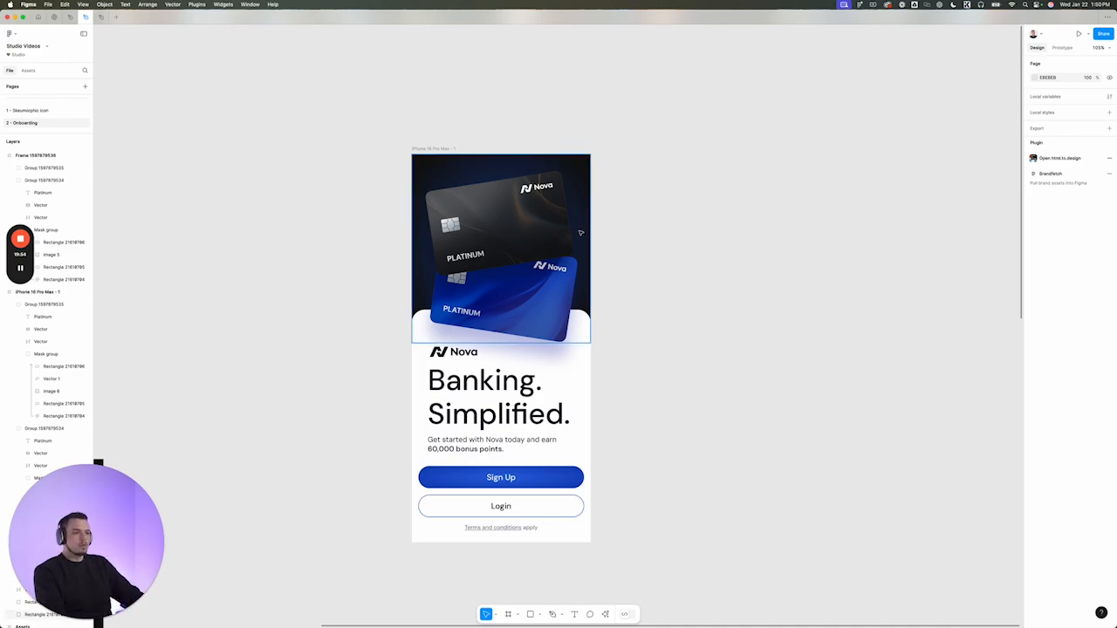
Reduce the opacity of the blue card's drop shadow color to 18%
click(575, 326)
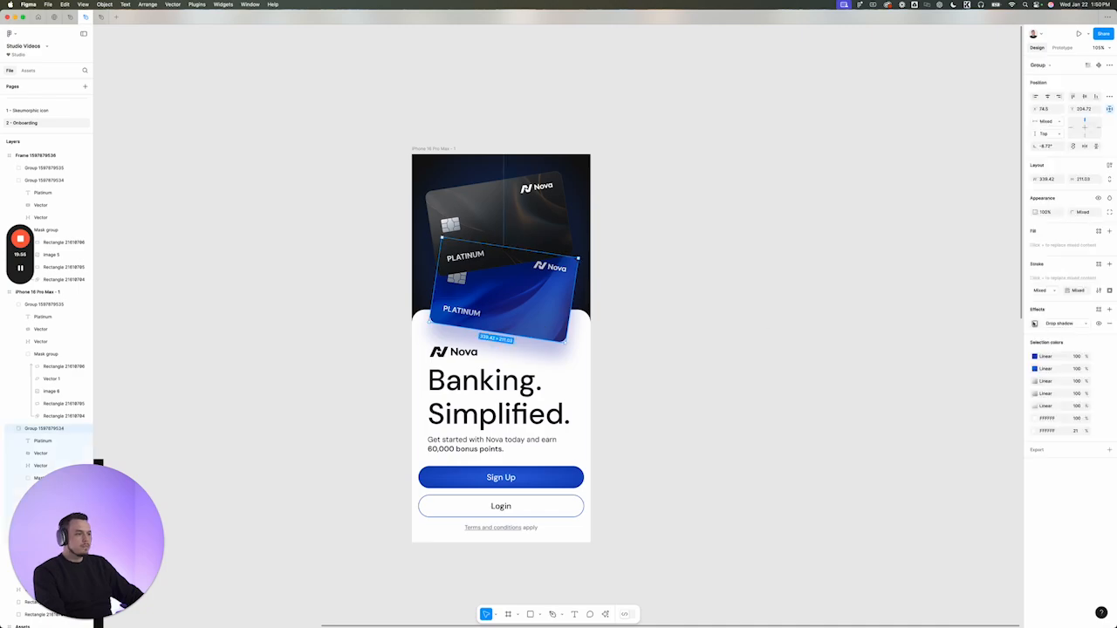
click(1035, 323)
drag(1004, 394, 993, 393)
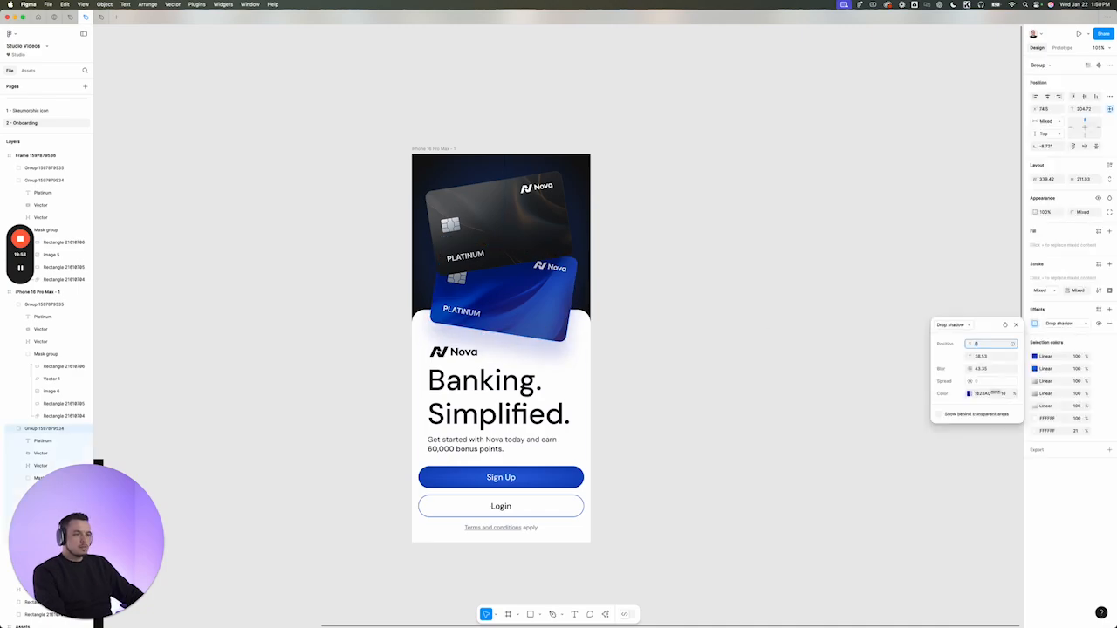
scroll(657, 340, down, 5)
click(673, 401)
Move the dark frame holding the two flat cards down and away from the phone screen, to below the assets board
scroll(629, 344, down, 5)
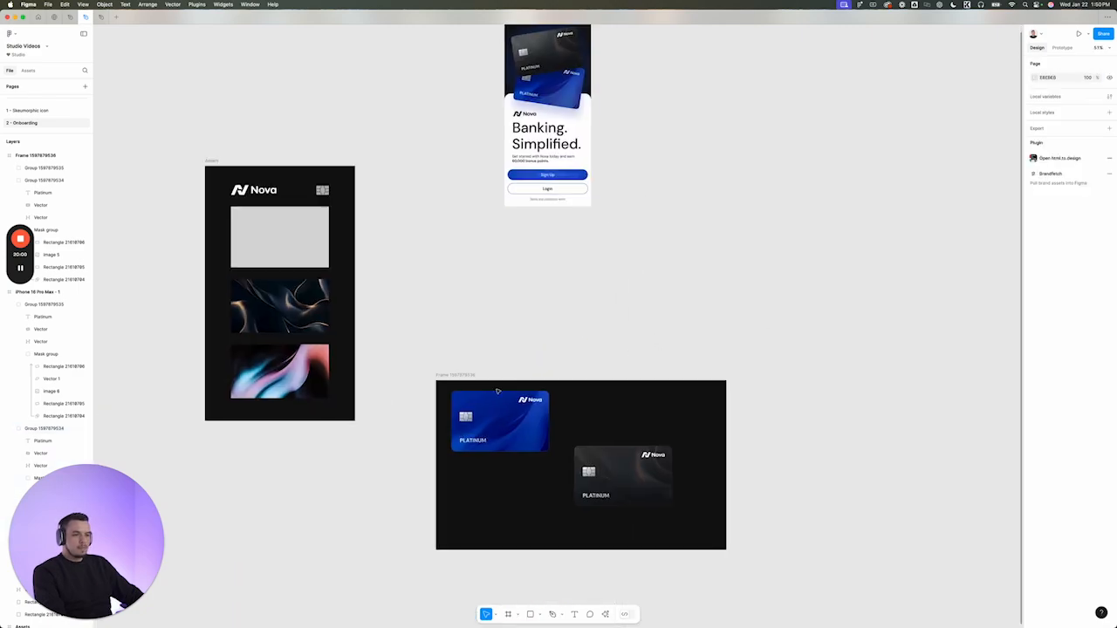
drag(496, 392, 262, 451)
scroll(314, 575, up, 5)
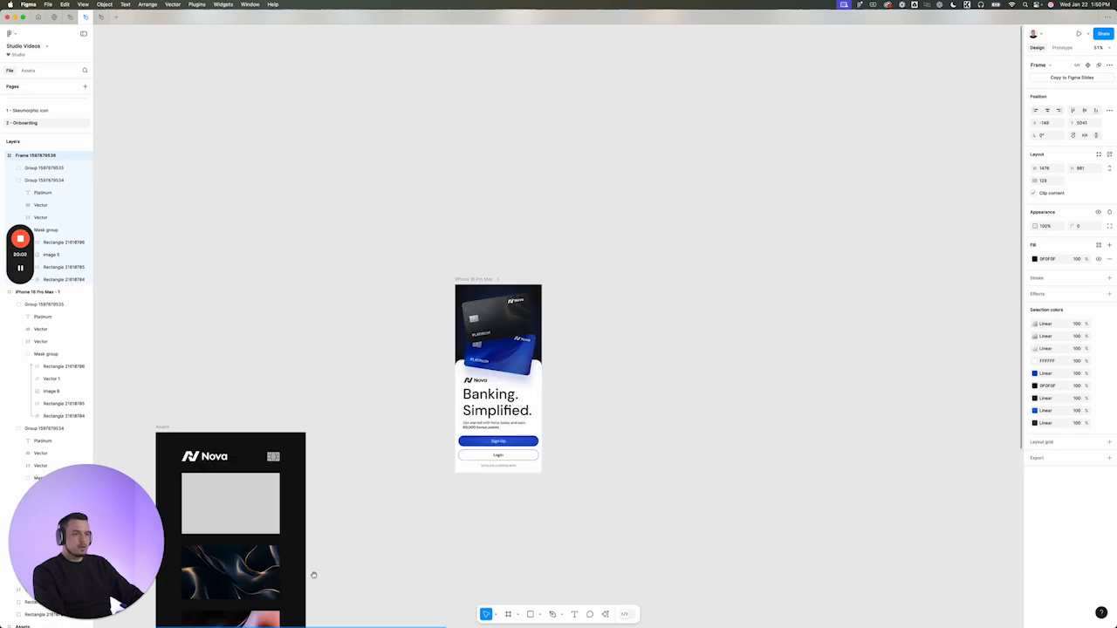
click(315, 574)
Change the label on the black card from PLATINUM to NOIR
scroll(467, 408, up, 5)
scroll(393, 390, down, 2)
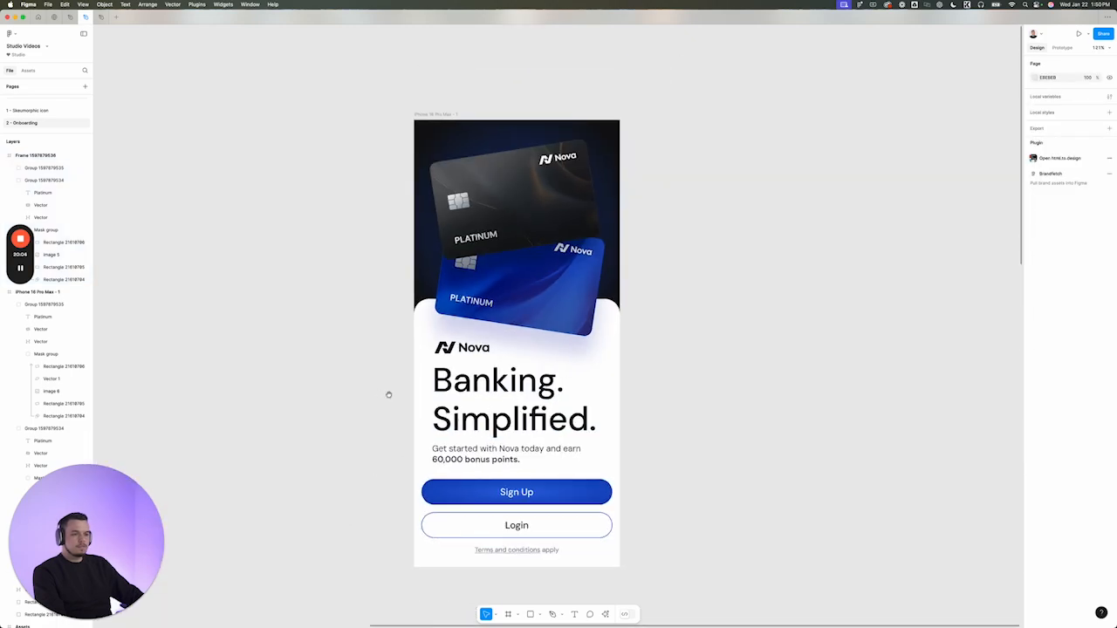
drag(388, 395, 424, 372)
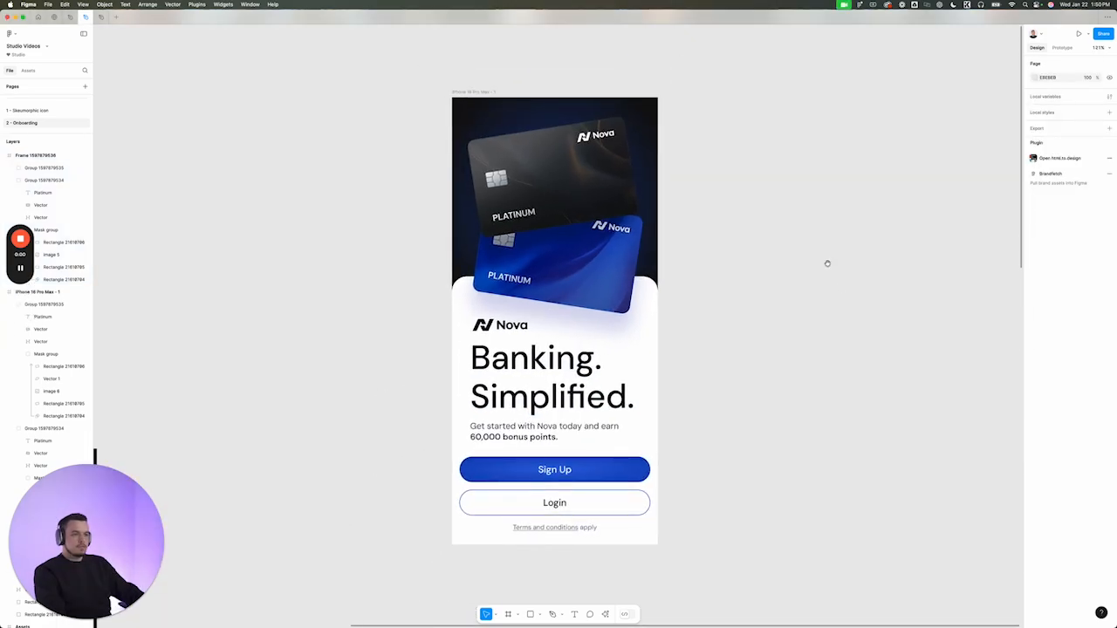
scroll(828, 263, up, 1)
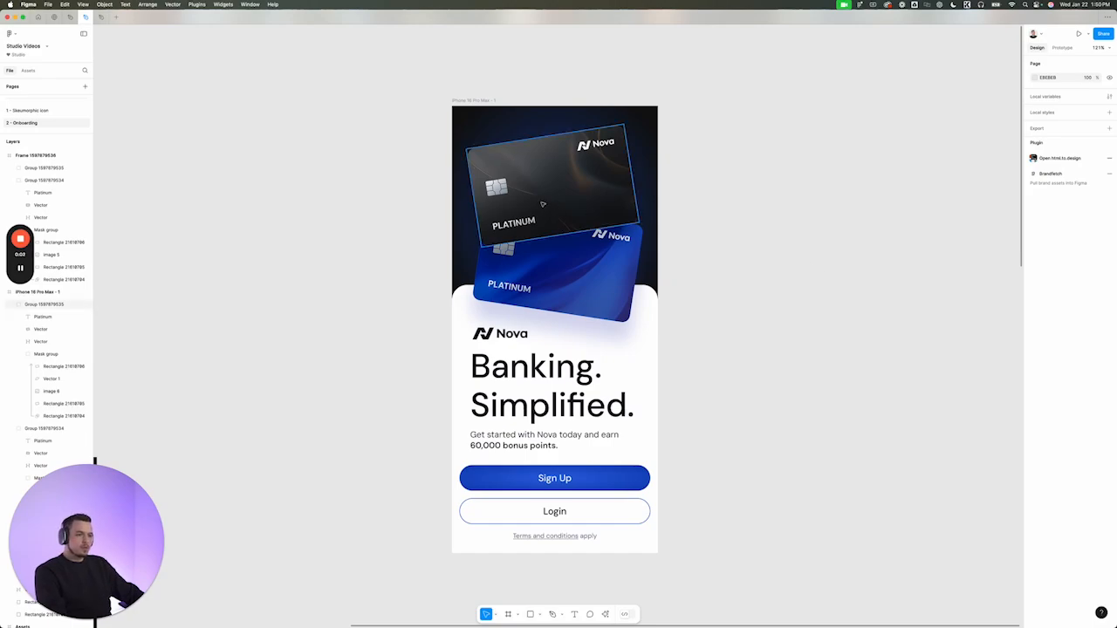
scroll(501, 221, up, 5)
double_click(559, 229)
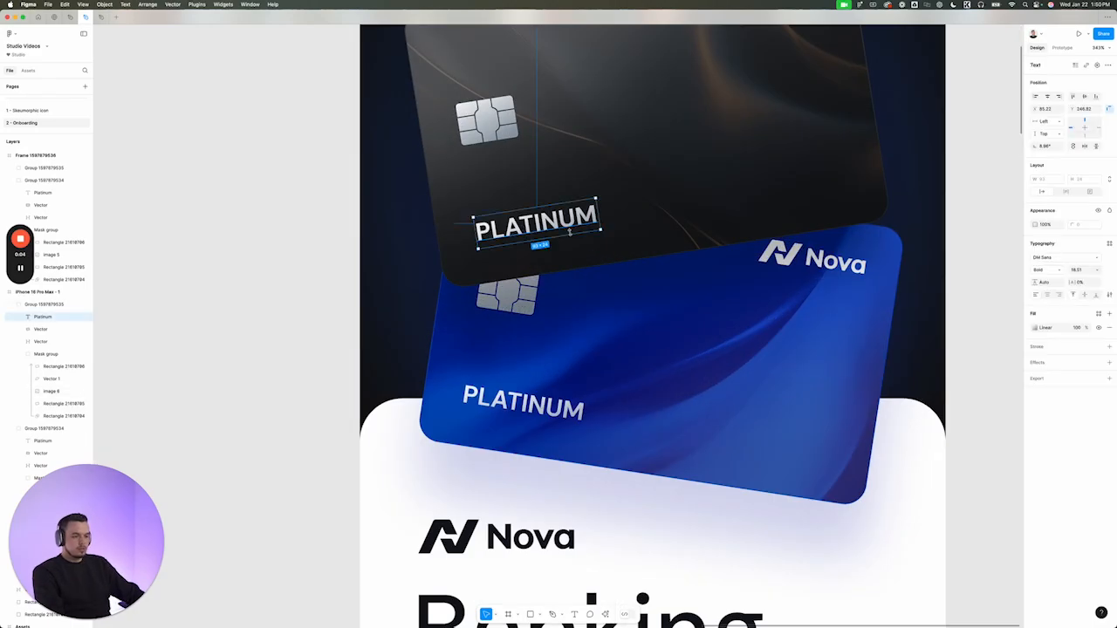
double_click(568, 229)
text(No)
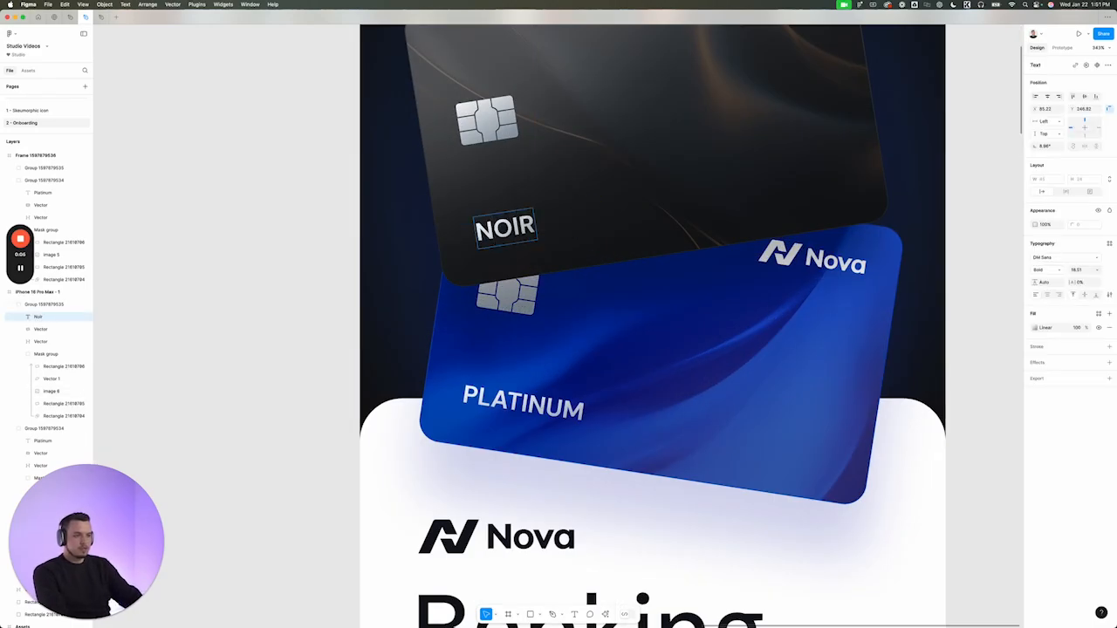
scroll(218, 253, down, 3)
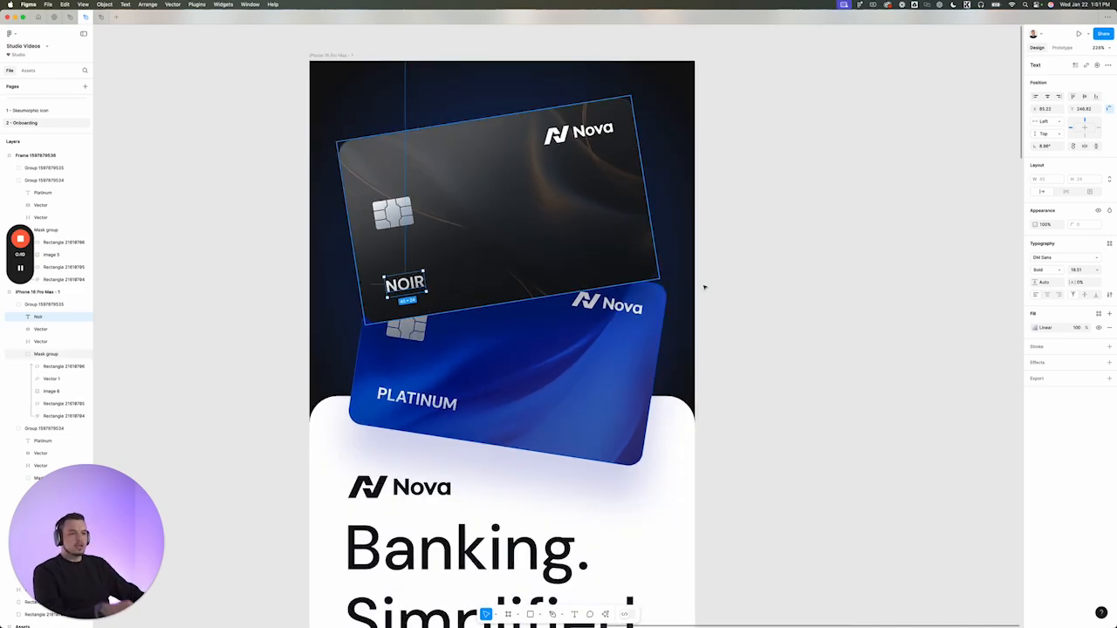
click(753, 277)
scroll(755, 274, up, 1)
scroll(559, 218, down, 3)
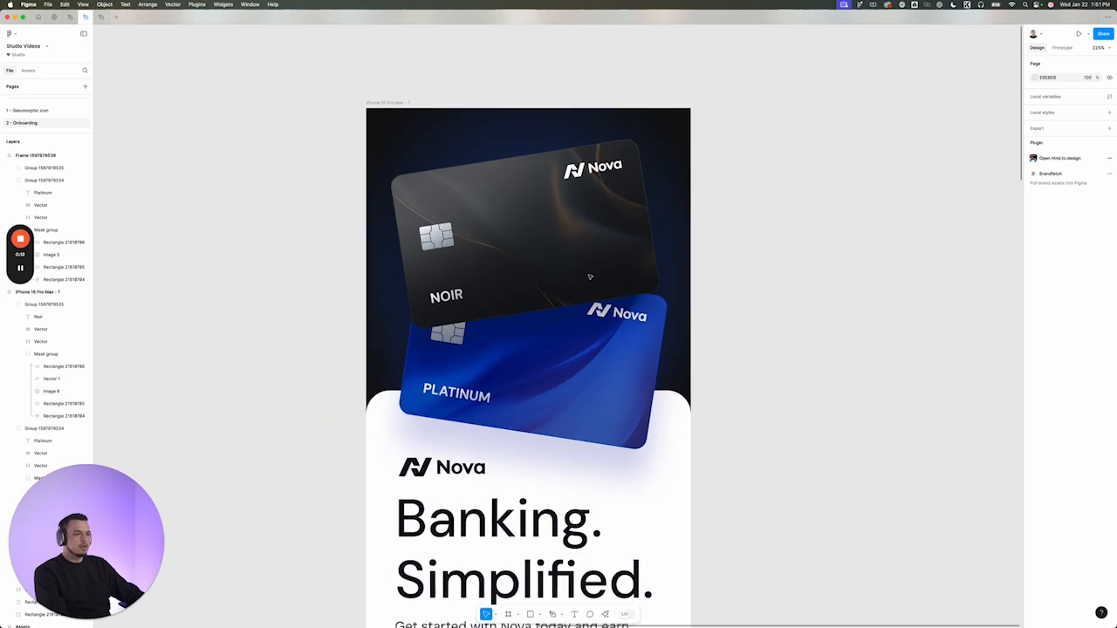
scroll(680, 200, down, 1)
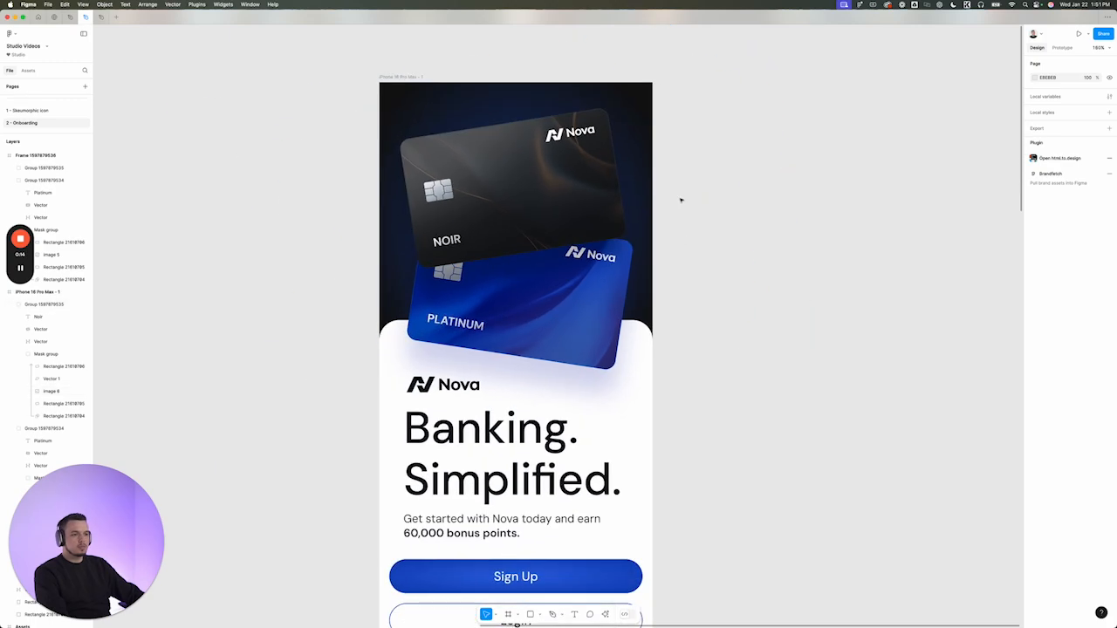
scroll(681, 200, down, 3)
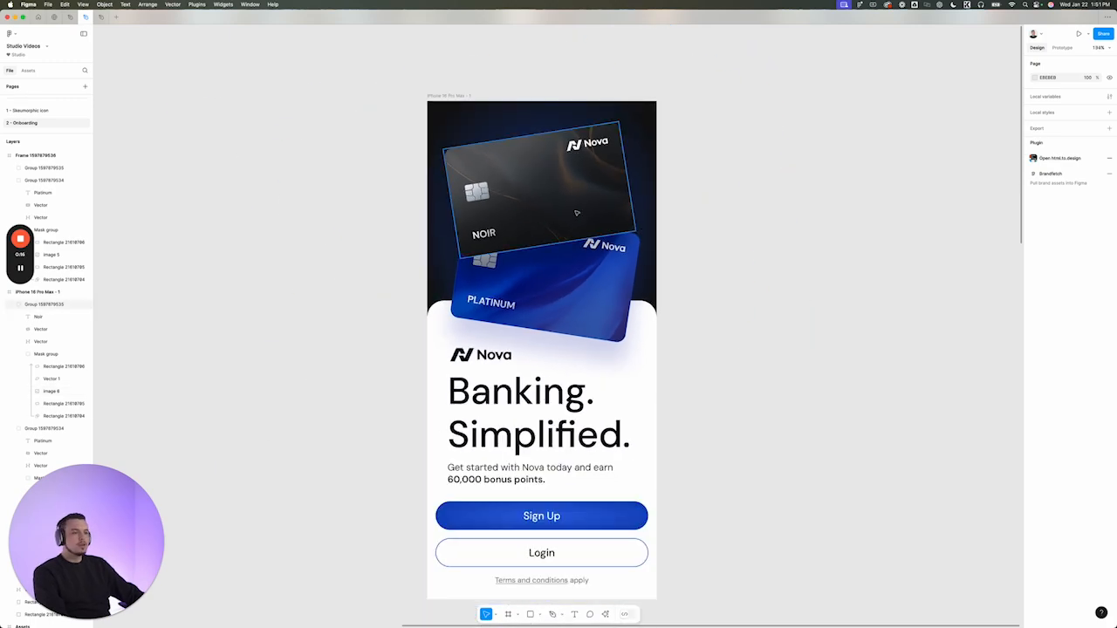
scroll(628, 288, right, 1)
scroll(628, 288, up, 1)
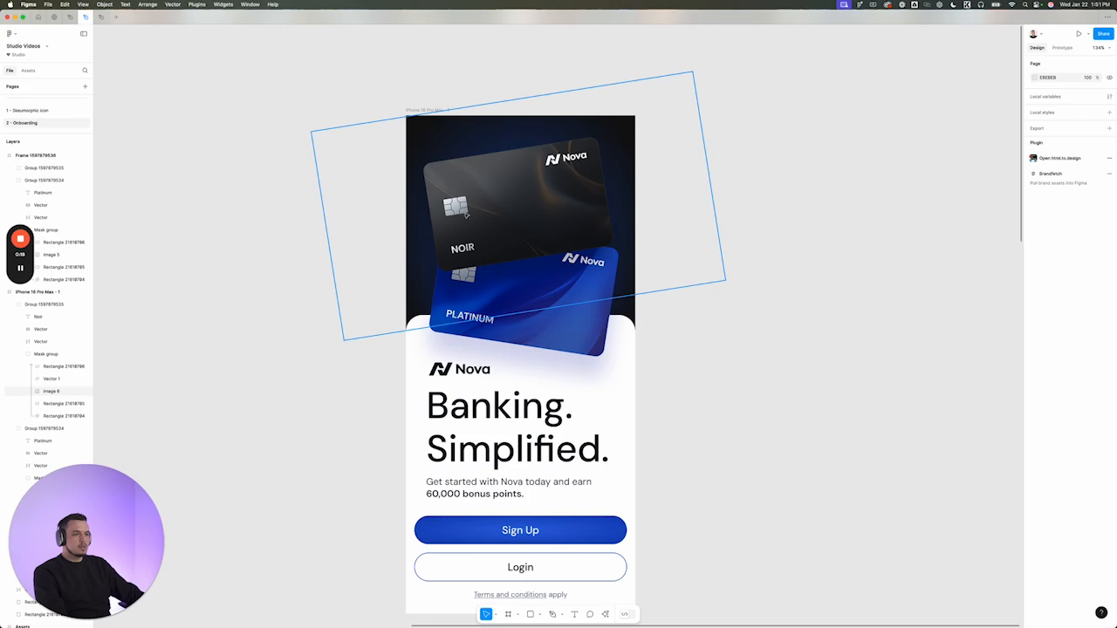
Lighten the linear gradient fill of the NOIR card's chip and give the PLATINUM card's chip the same look
super+click(454, 206)
scroll(454, 206, up, 5)
drag(454, 207, 454, 201)
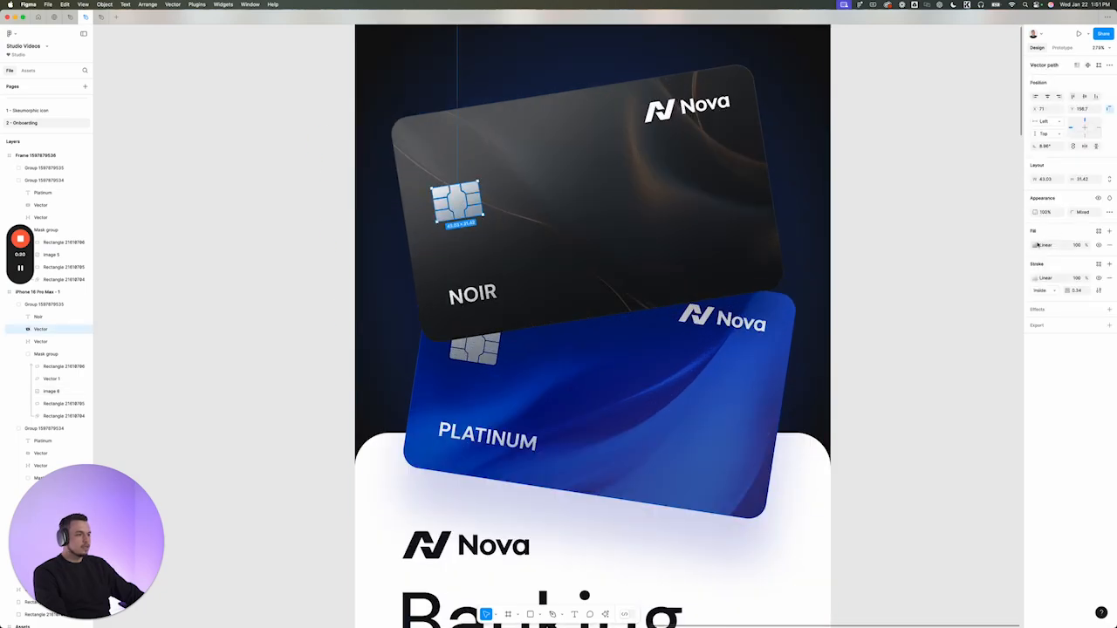
click(1039, 245)
click(471, 217)
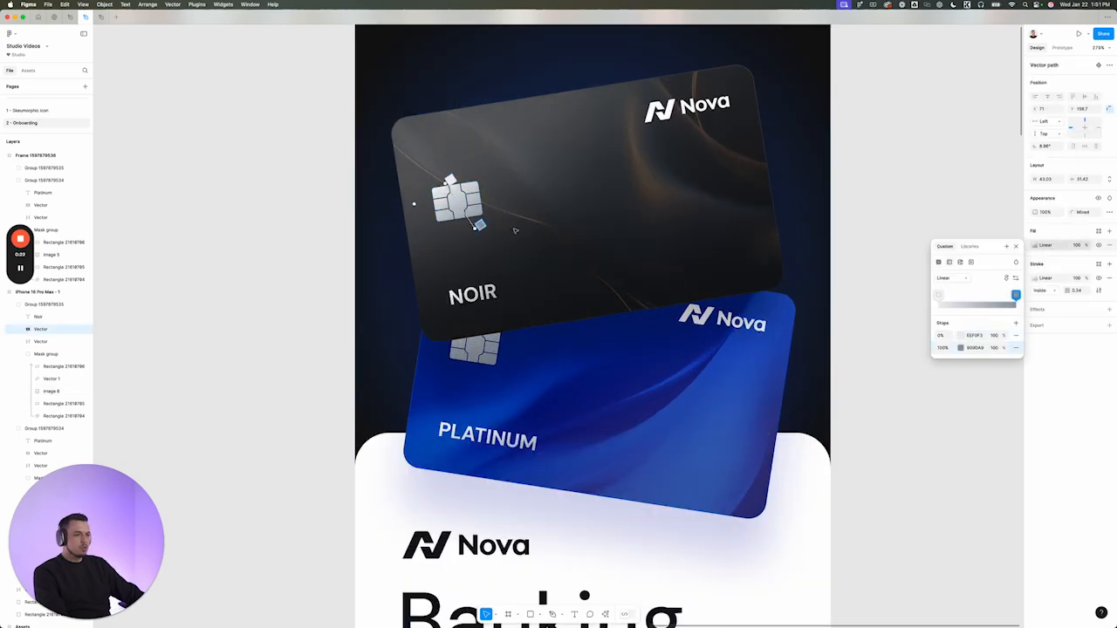
key(Escape)
super+click(471, 347)
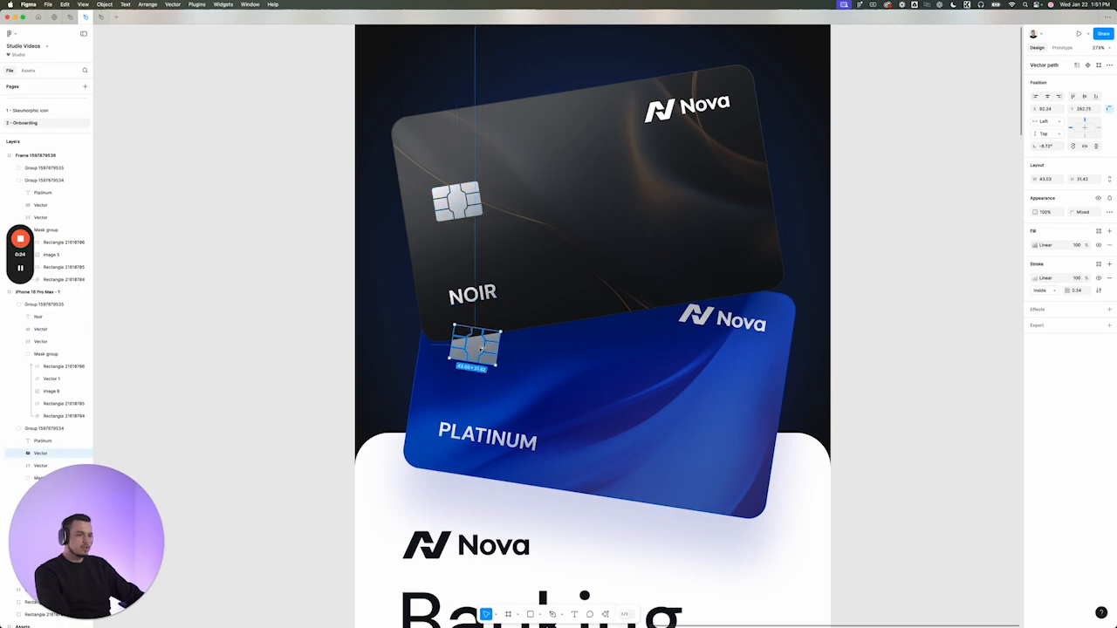
scroll(471, 347, down, 3)
click(776, 366)
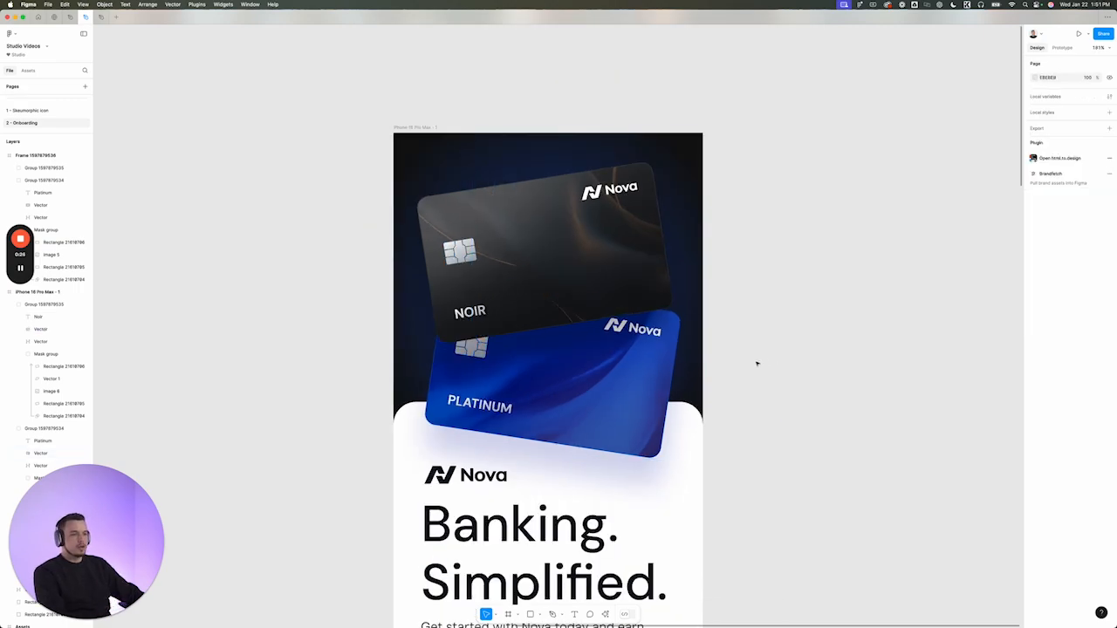
scroll(769, 388, down, 5)
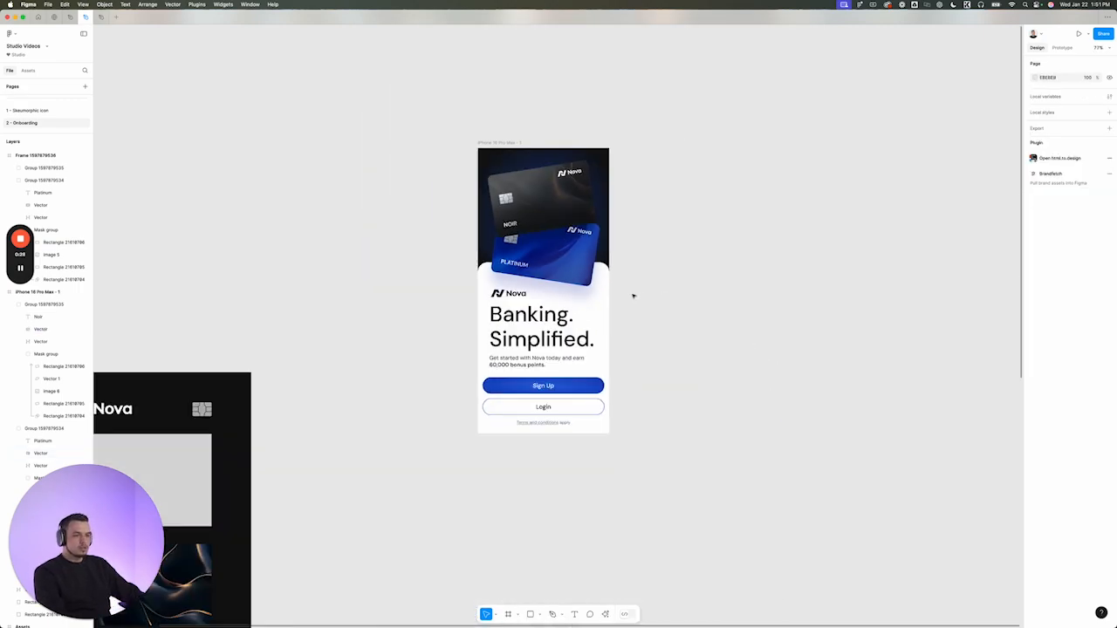
drag(668, 293, 650, 305)
scroll(643, 309, up, 3)
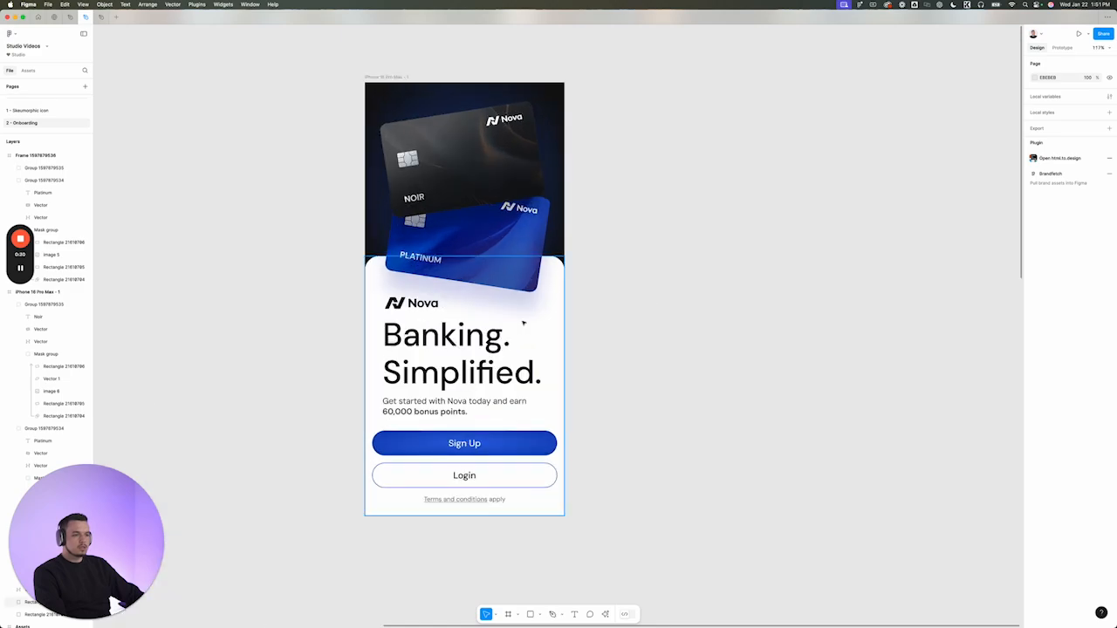
click(524, 322)
click(772, 358)
scroll(770, 349, down, 2)
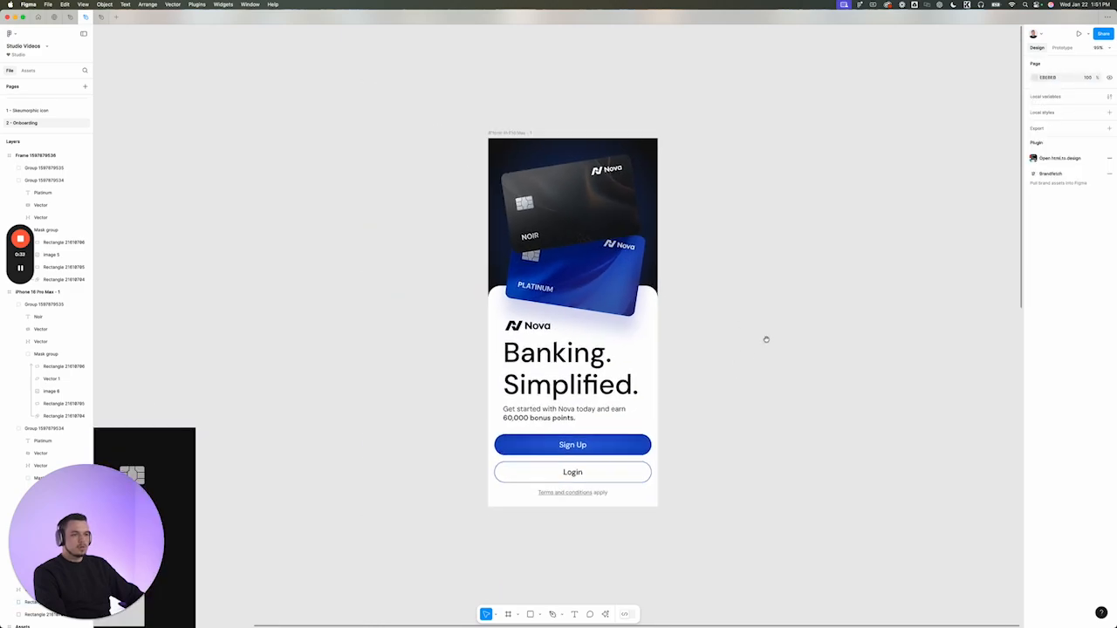